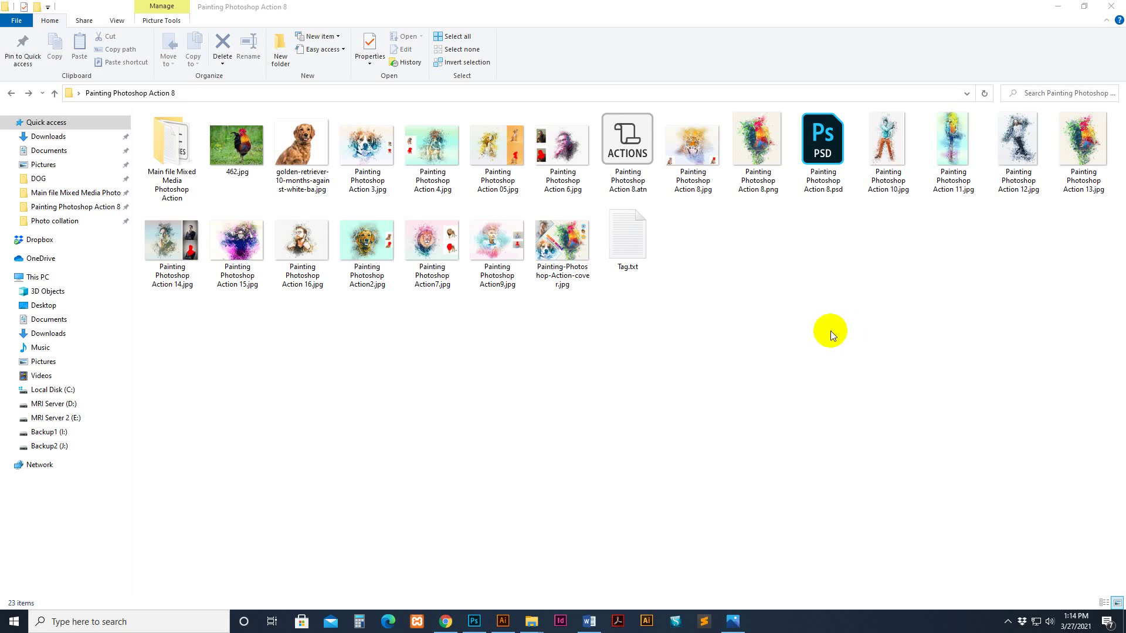
Open the example artwork Painting Photoshop Action 3.jpg in the Photos viewer.
double_click(373, 157)
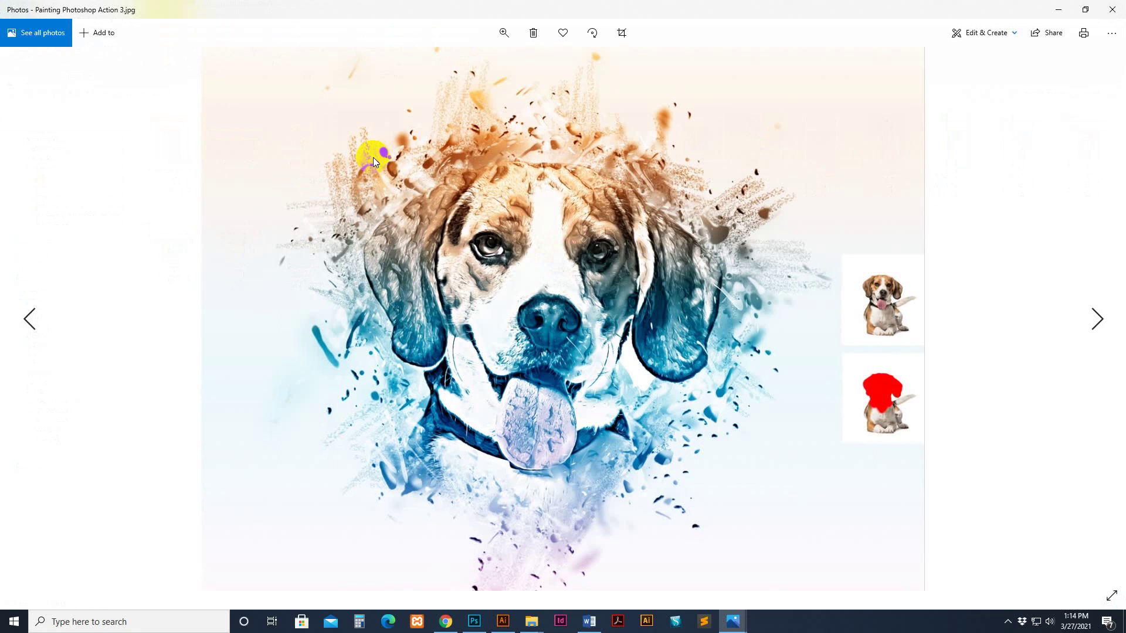
Step forward four images to reach Painting Photoshop Action 8.
key(Right)
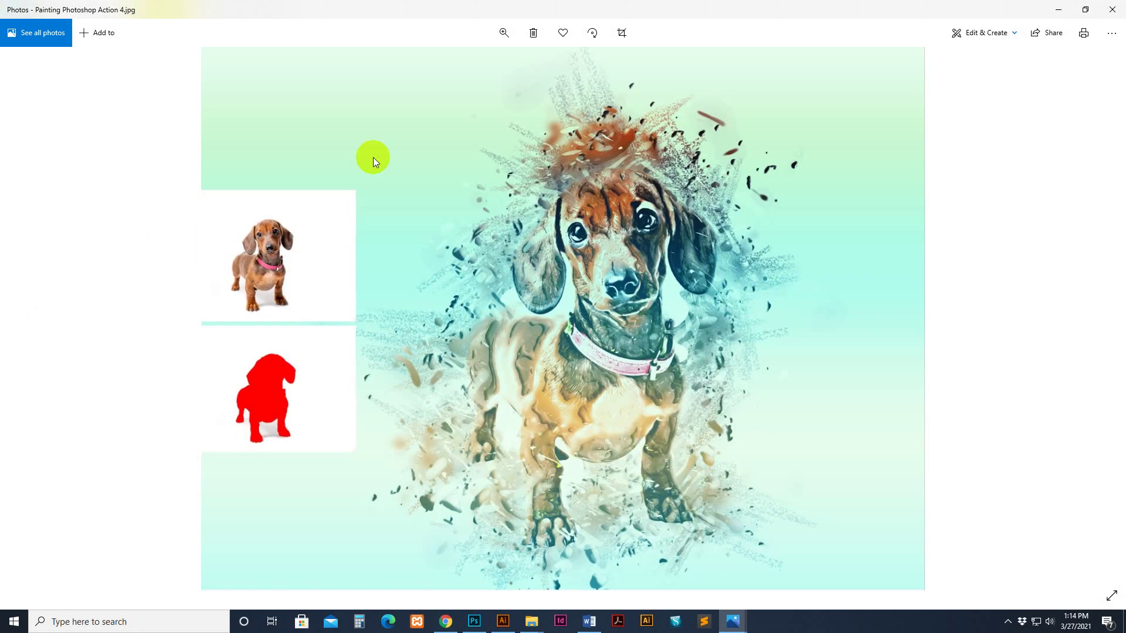
key(Right)
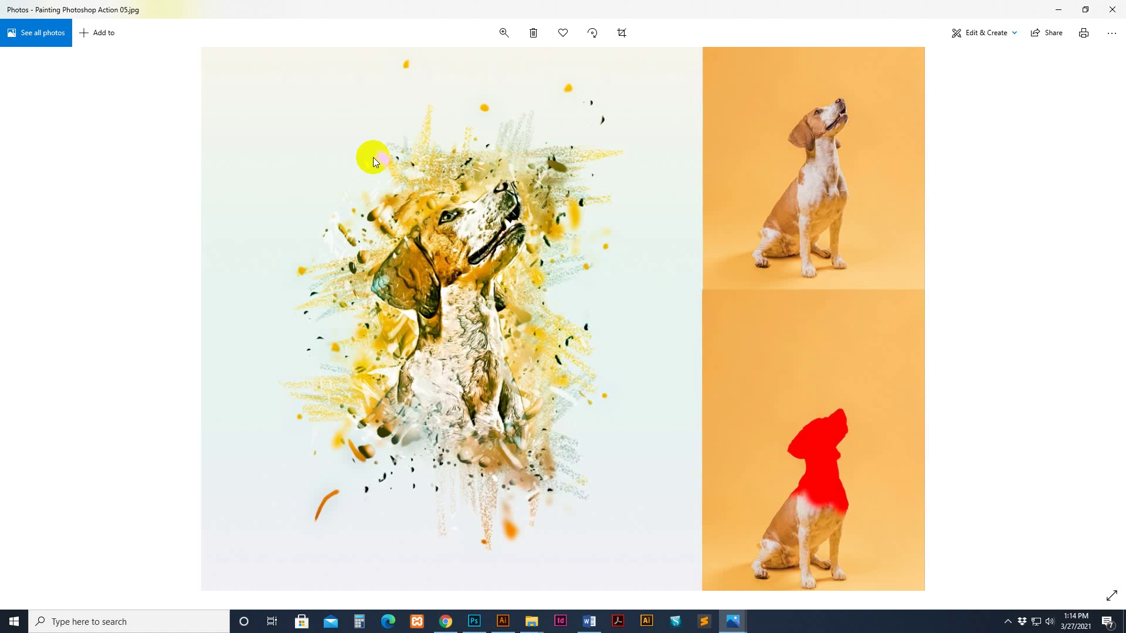
key(Right)
key(Right)
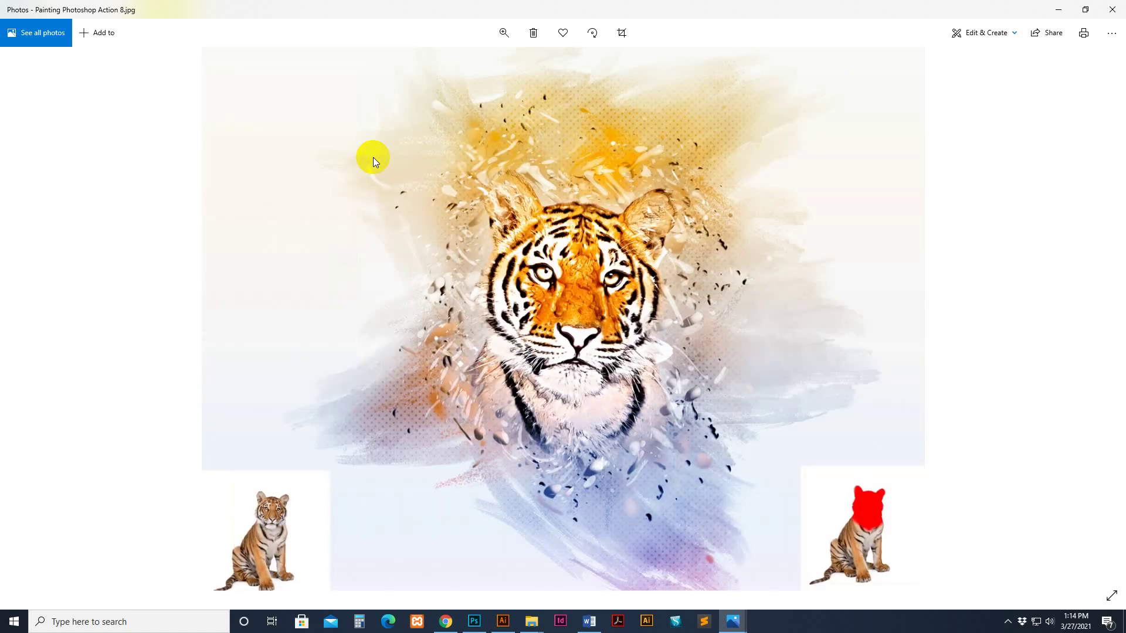
key(Right)
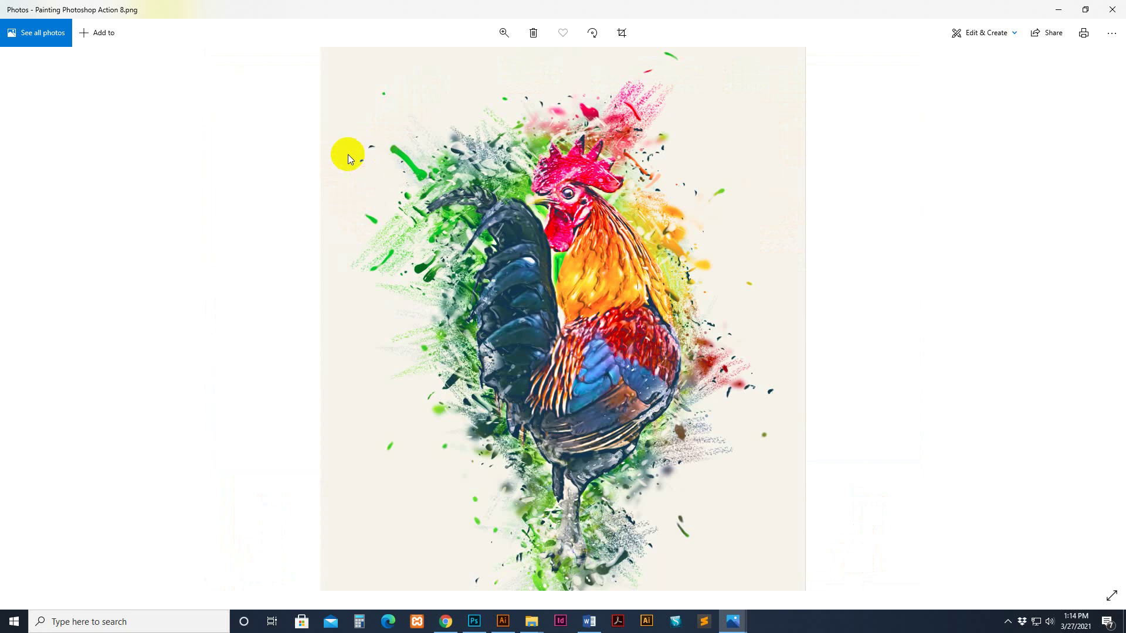
Zoom and pan over the rooster's comb splashes, then advance to Painting Photoshop Action 10.
scroll(726, 311, up, 2)
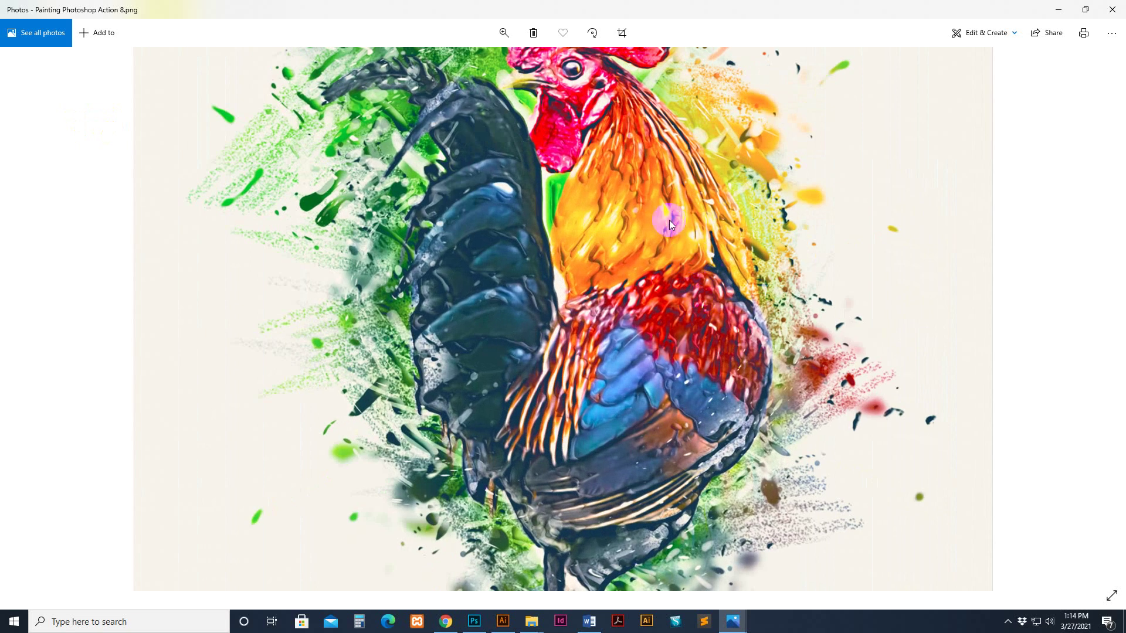
drag(723, 164, 624, 266)
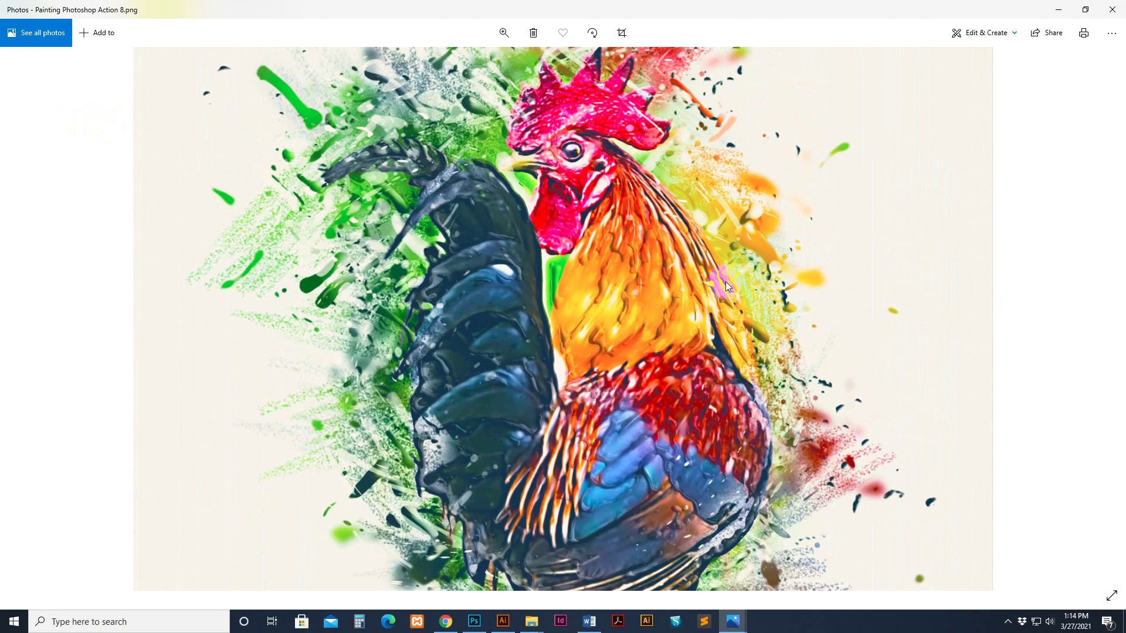
drag(775, 234, 787, 300)
drag(716, 206, 726, 275)
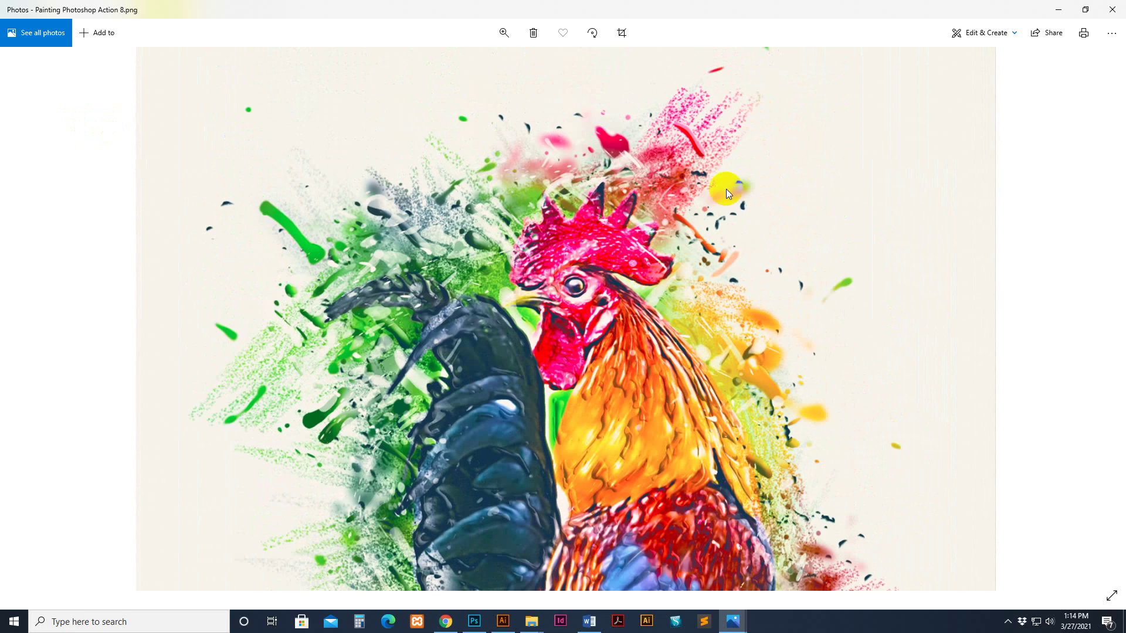
drag(428, 435, 431, 222)
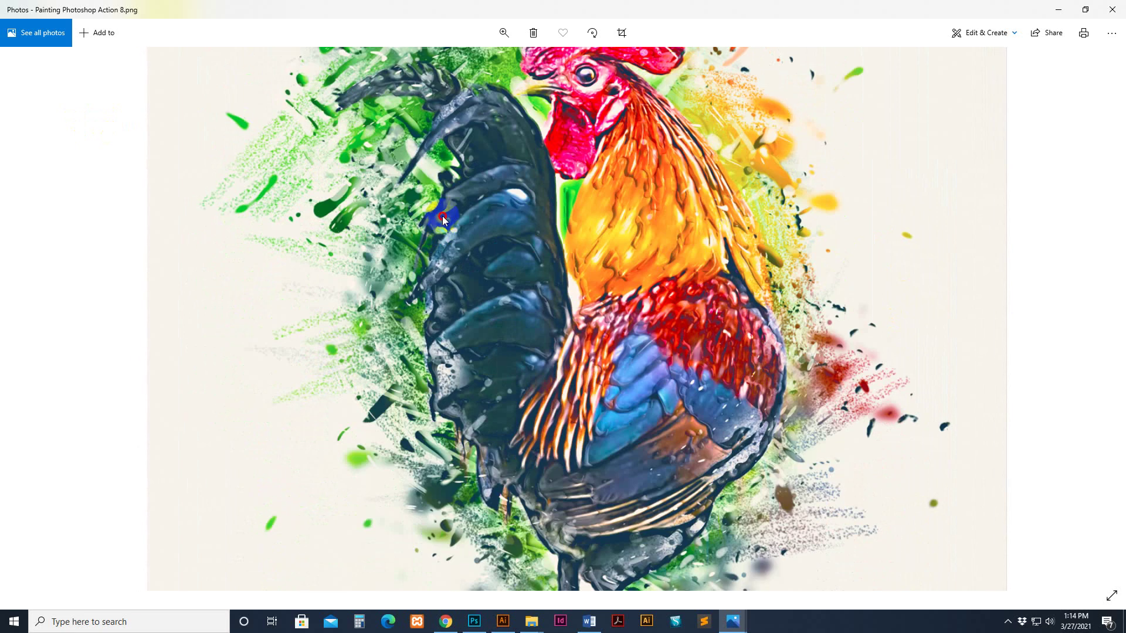
scroll(705, 394, down, 3)
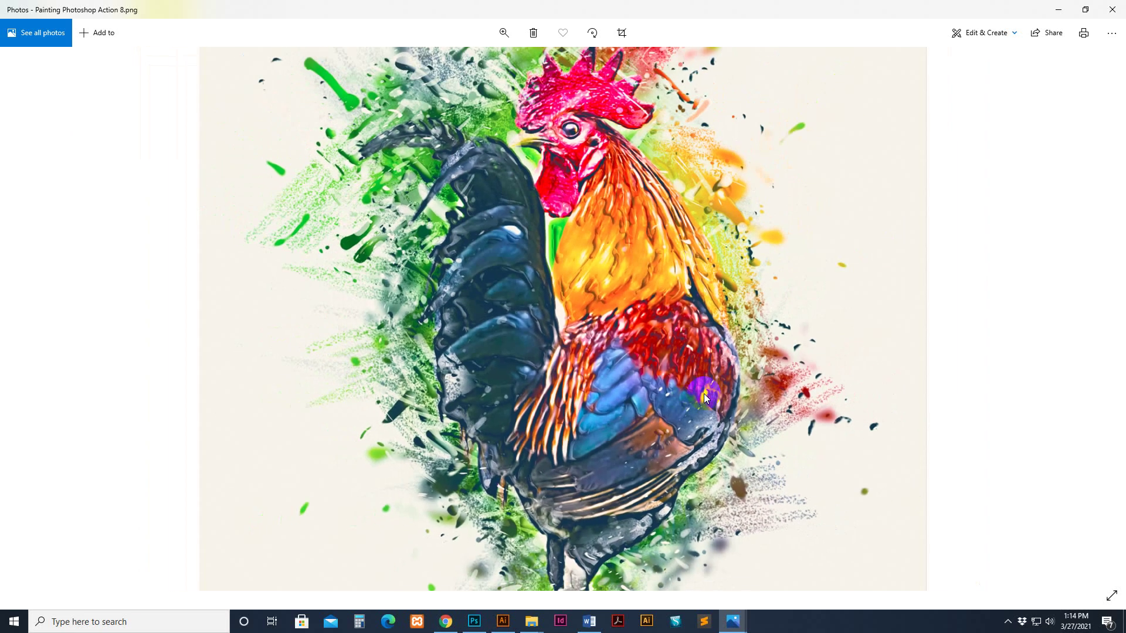
scroll(699, 399, down, 2)
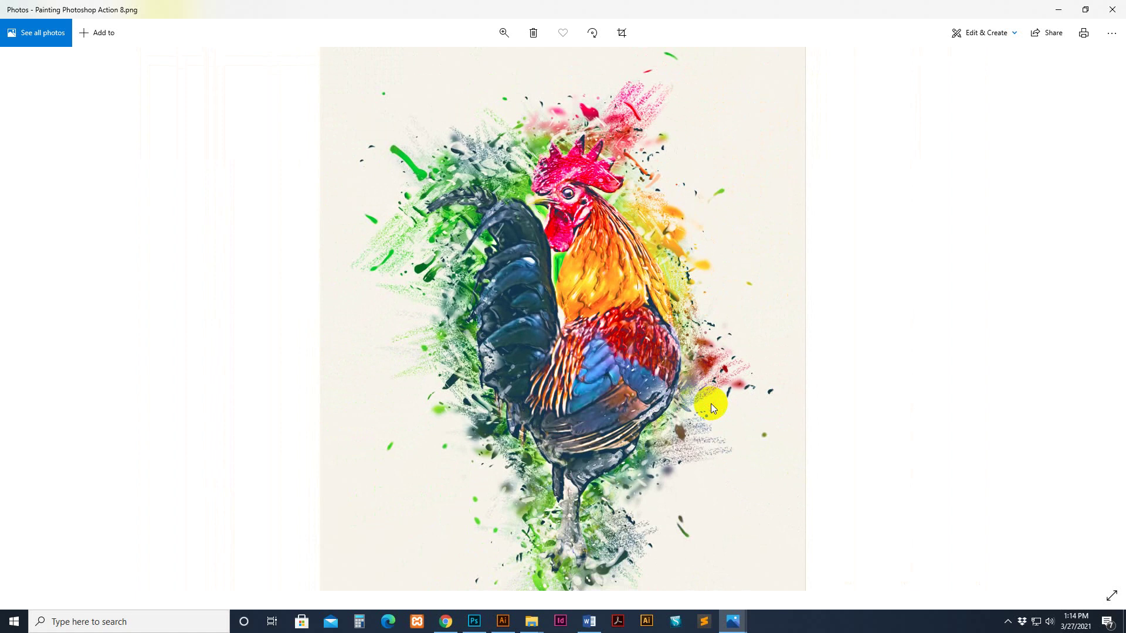
key(Right)
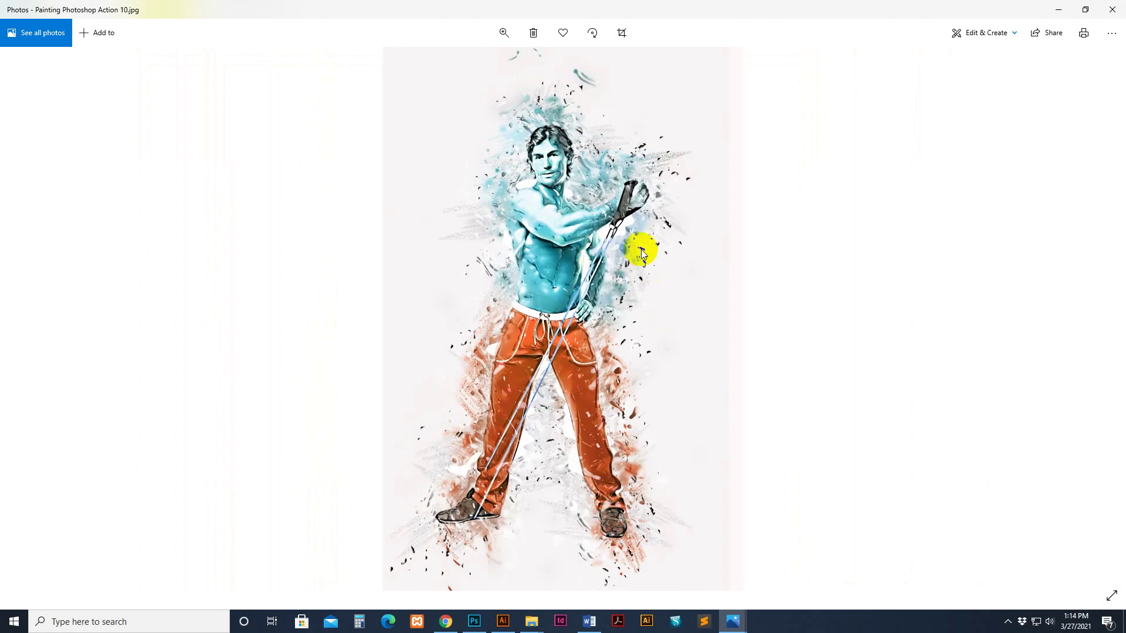
Browse the neighbouring artworks and enlarge the parrot painting for a closer look.
key(Left)
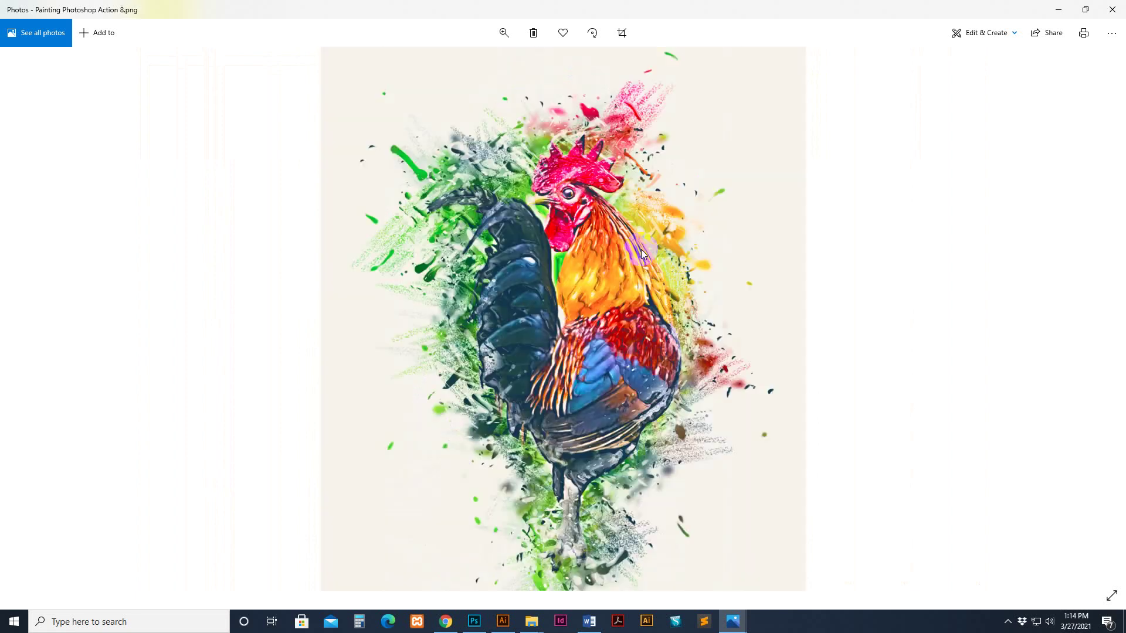
key(Left)
key(Right)
key(Right)
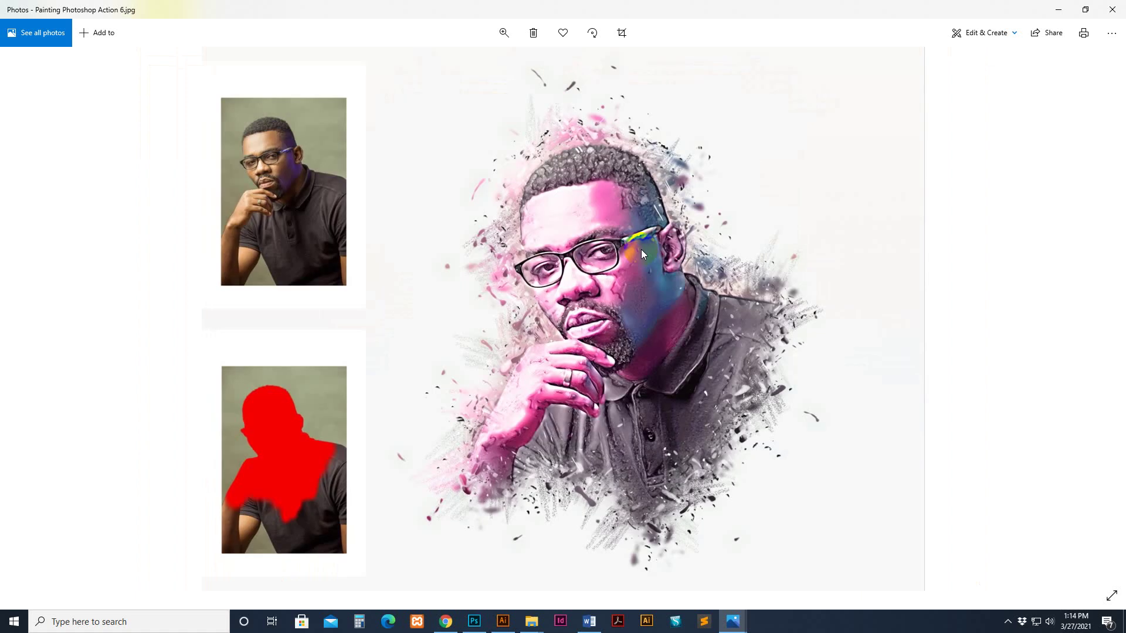
key(Right)
key(Right)
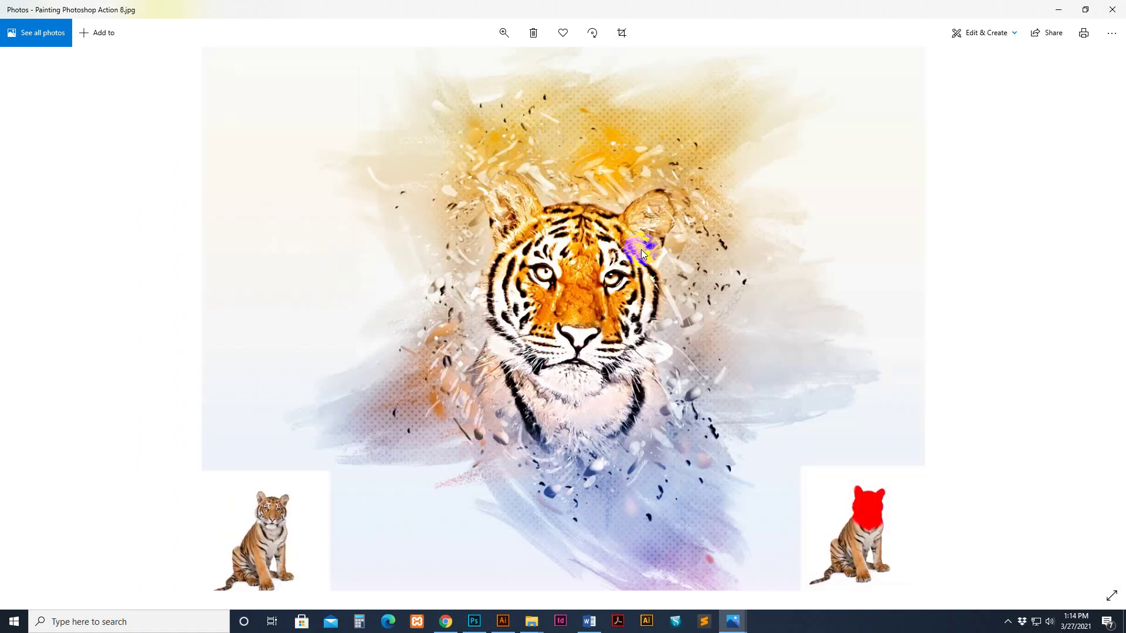
key(Right)
key(Right)
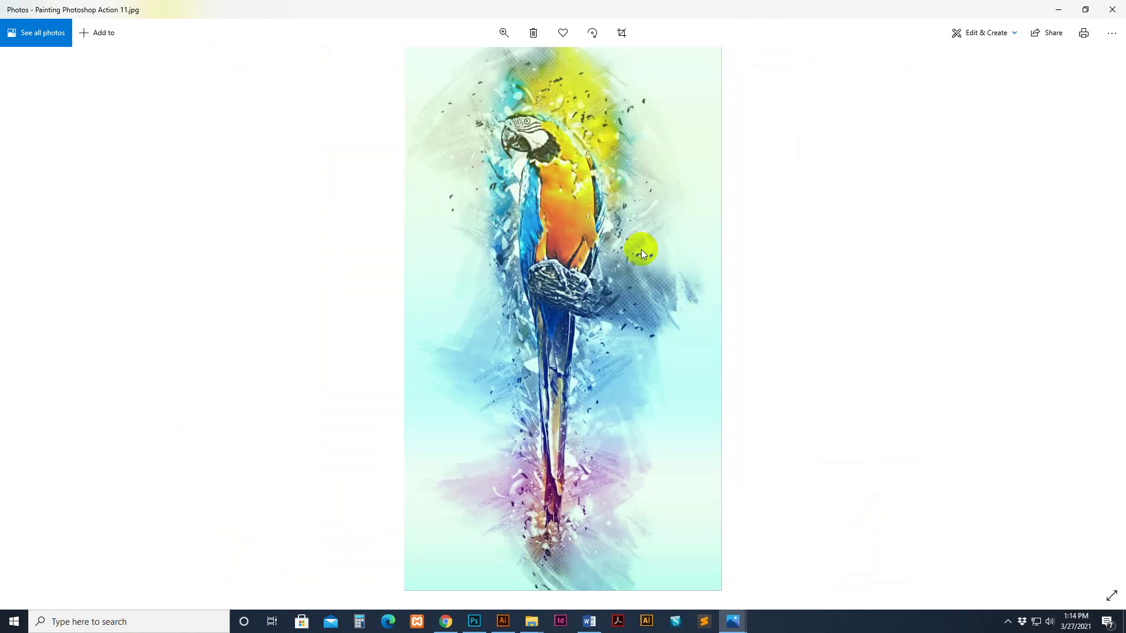
double_click(585, 226)
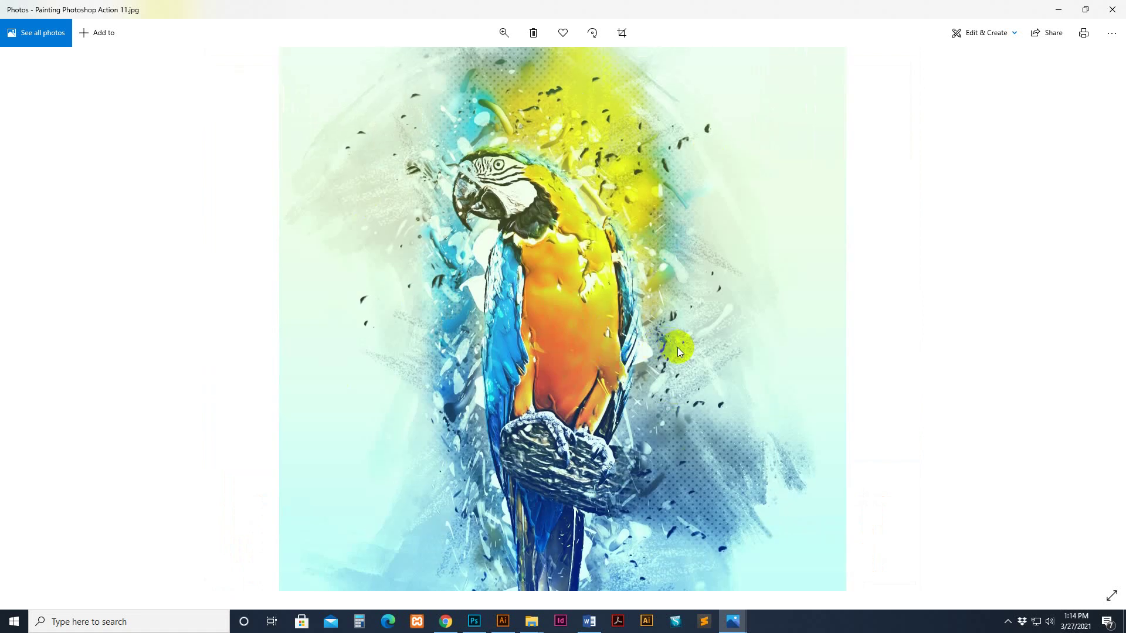
scroll(677, 350, down, 2)
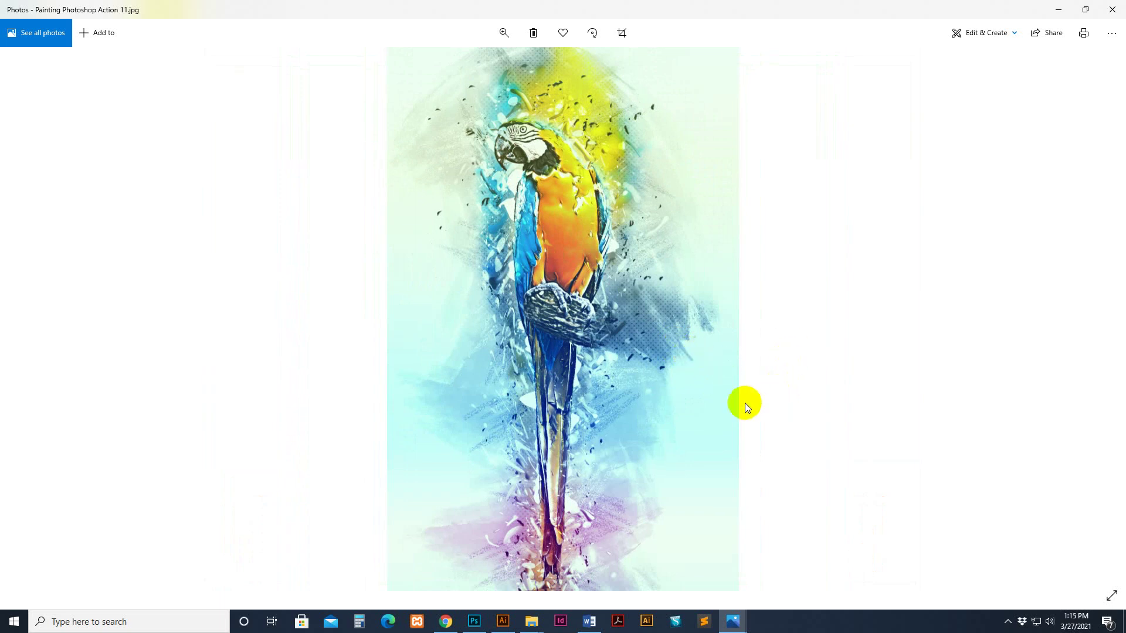
click(765, 402)
Advance through the remaining examples to the Mixed Media Photoshop Action cover image.
key(Right)
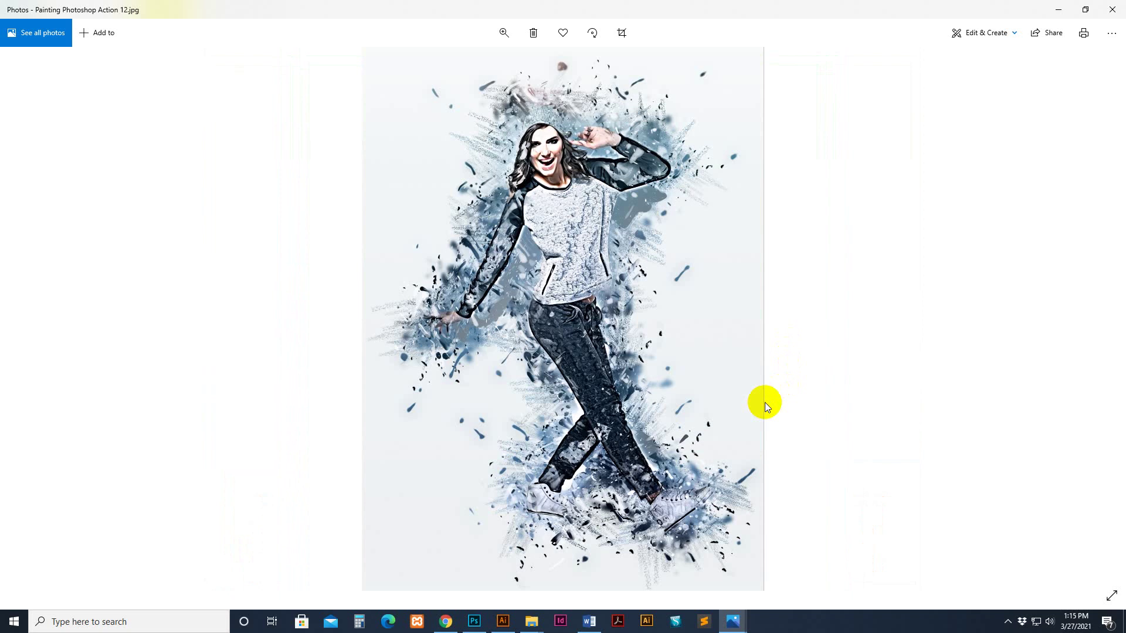
key(Right)
key(Right)
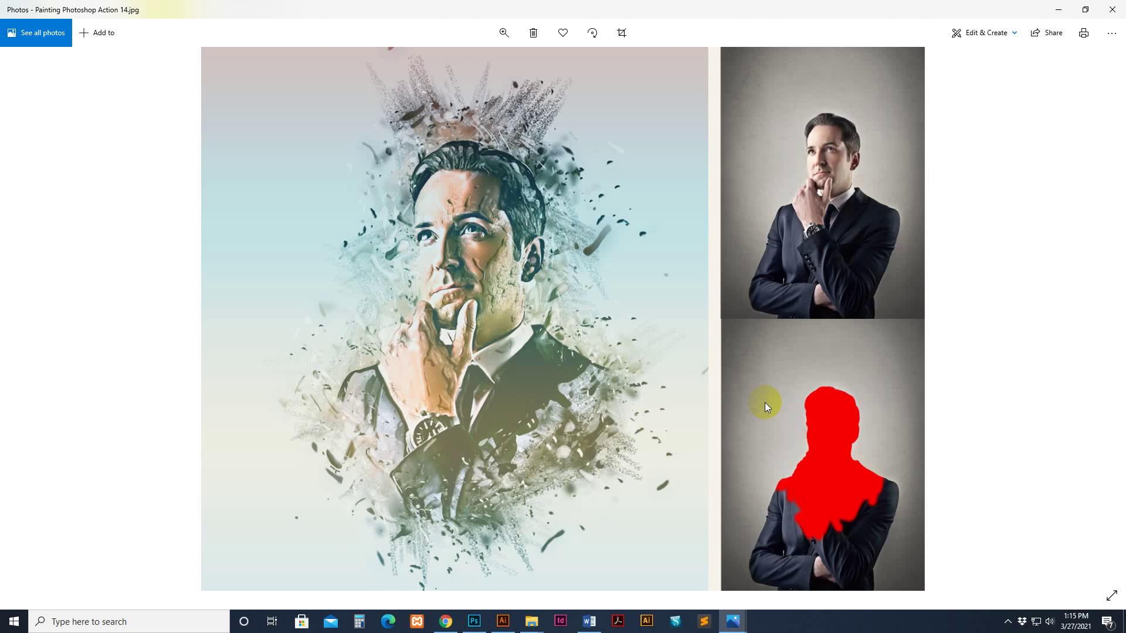
key(Right)
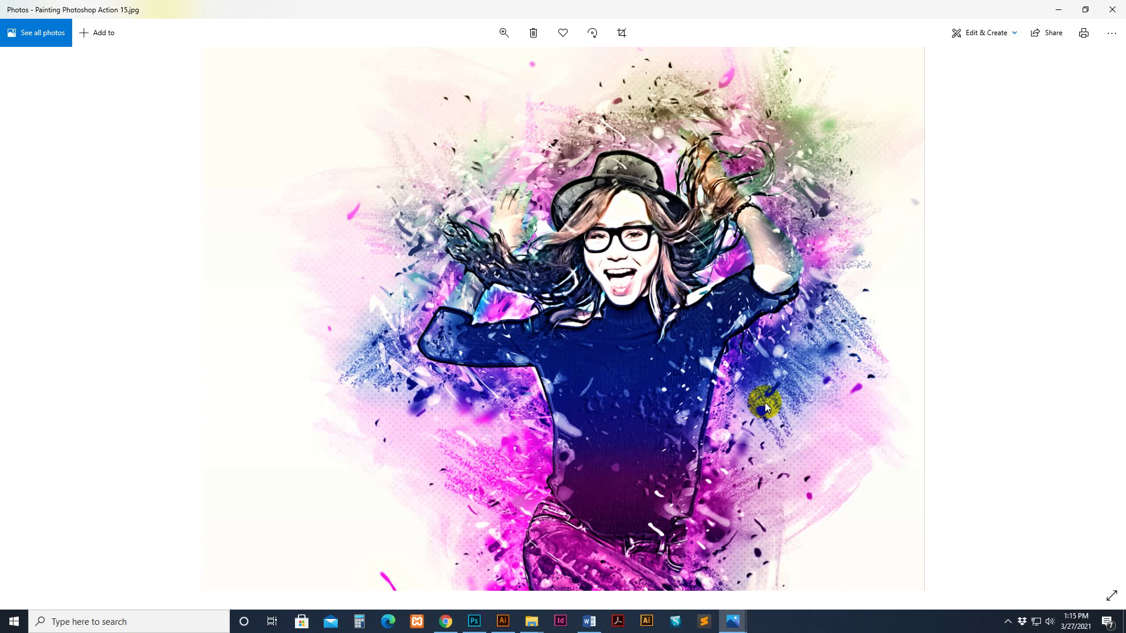
key(Right)
key(Right)
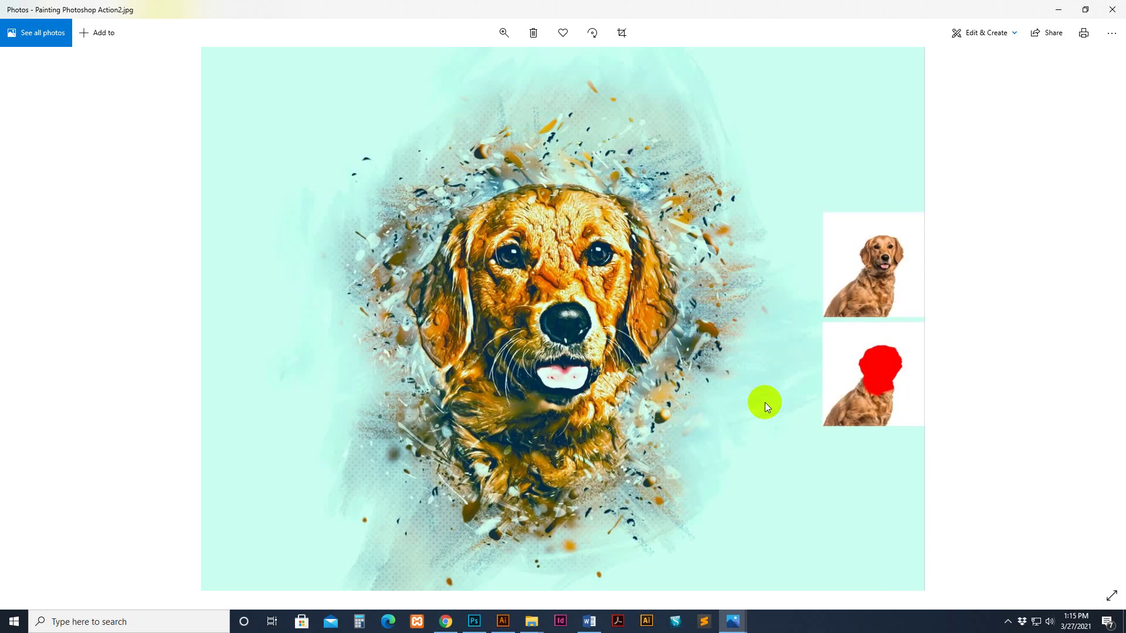
key(Right)
key(Right)
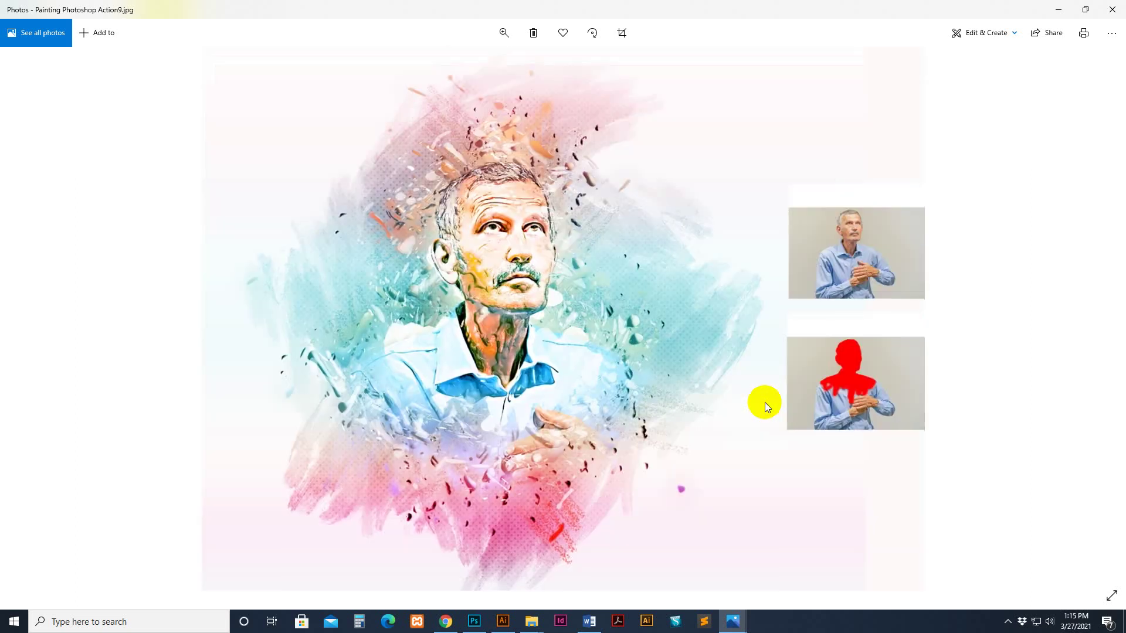
key(Right)
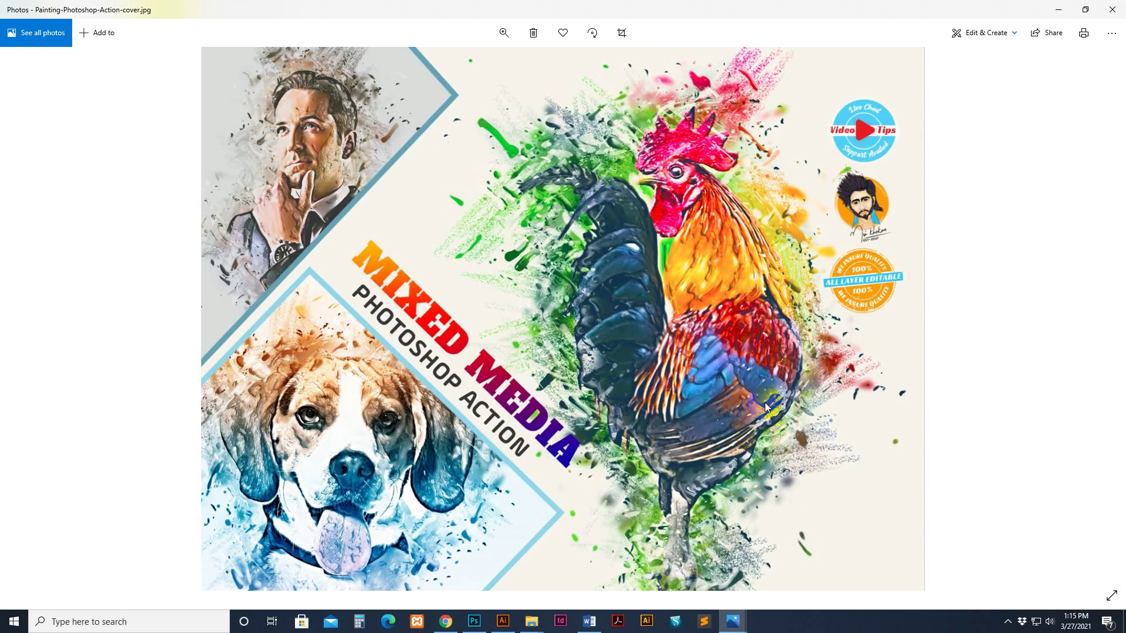
key(Right)
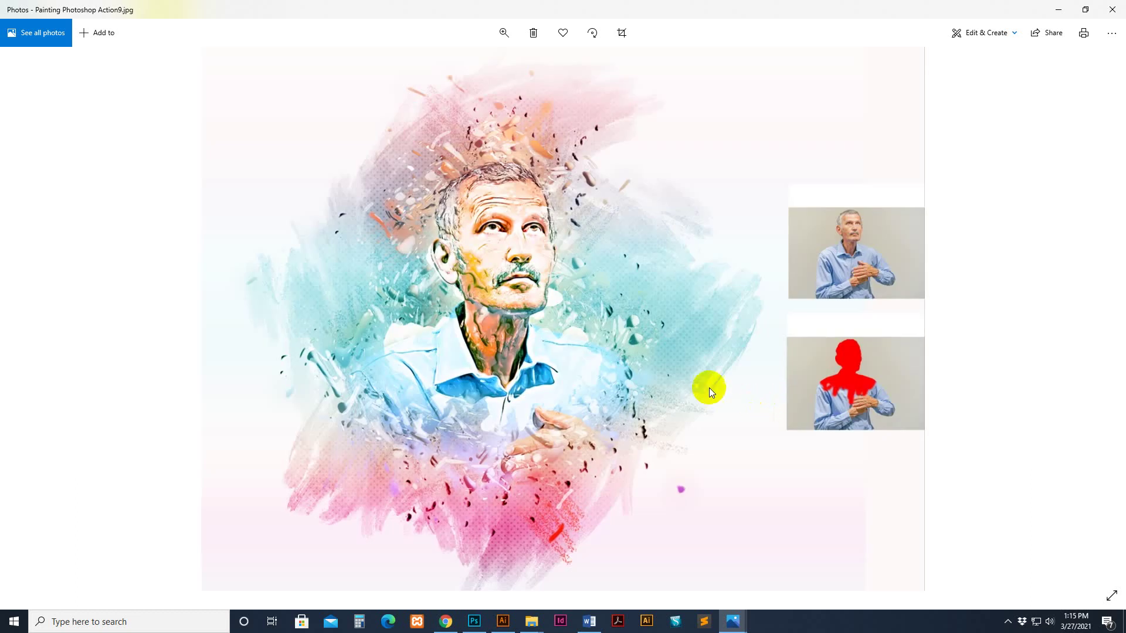
Close Photos, refresh the folder, and open the Main file Mixed Media Photoshop Action folder.
click(1112, 9)
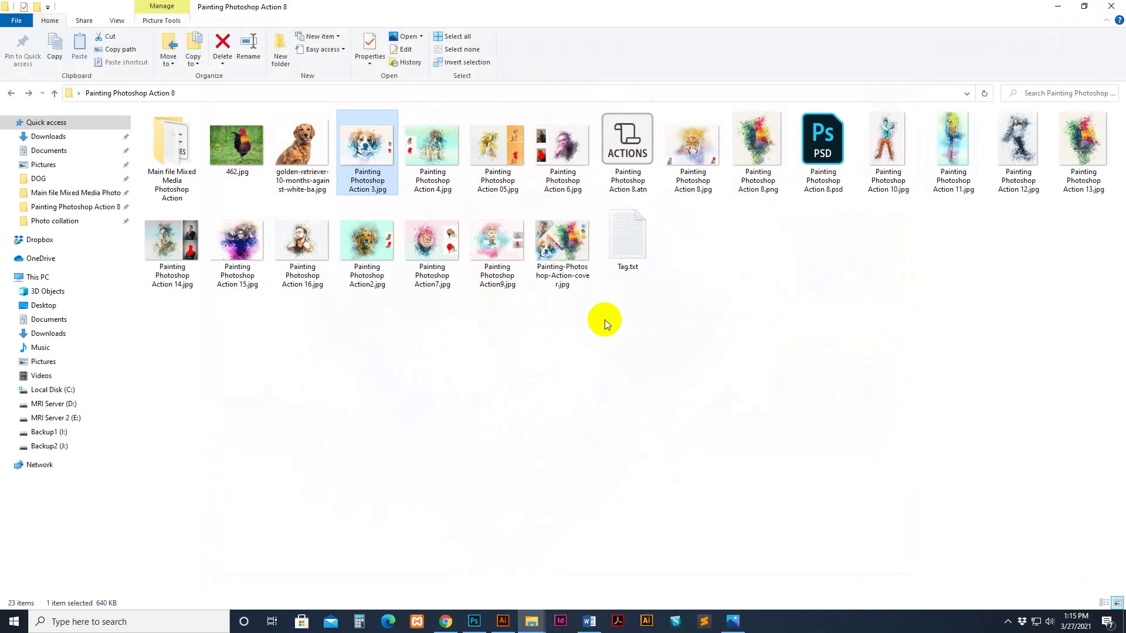
right_click(467, 385)
click(529, 432)
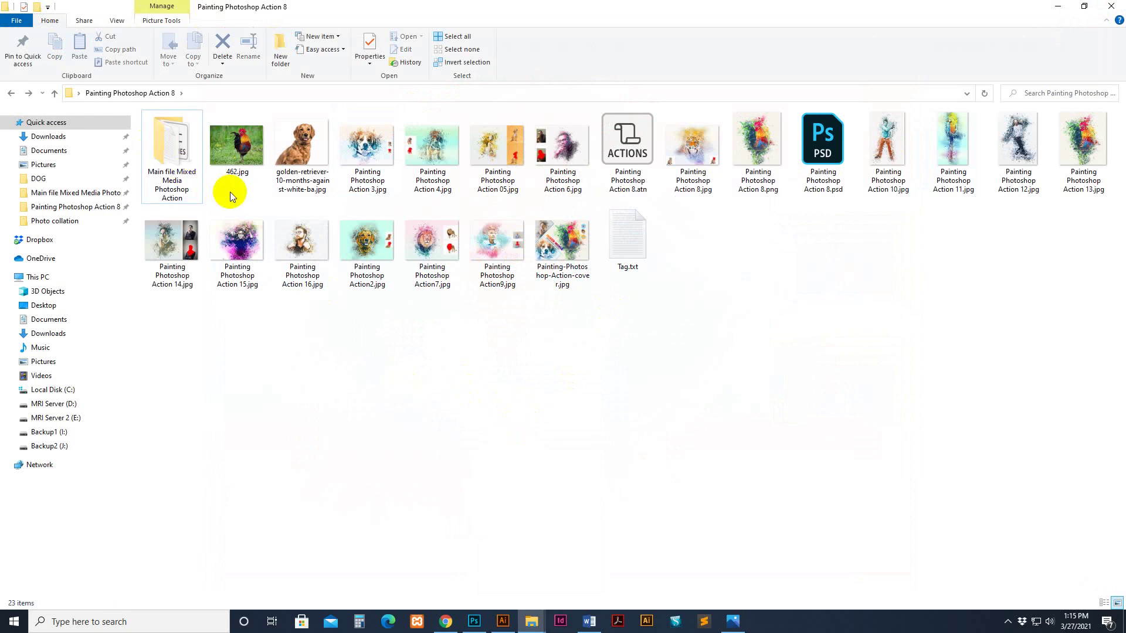
click(179, 156)
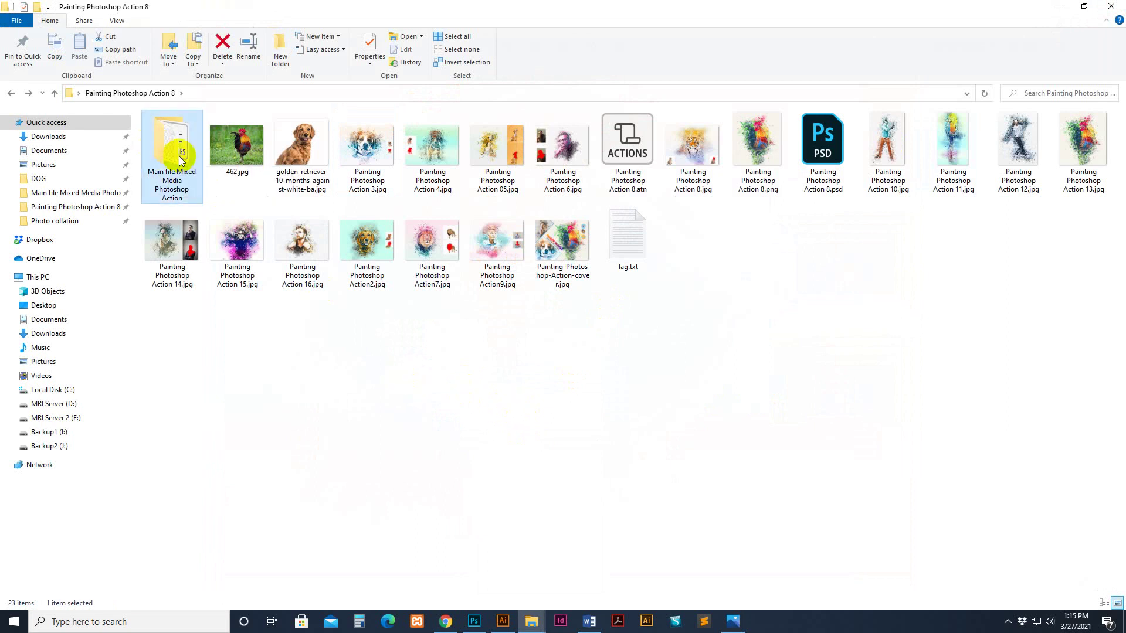
double_click(178, 156)
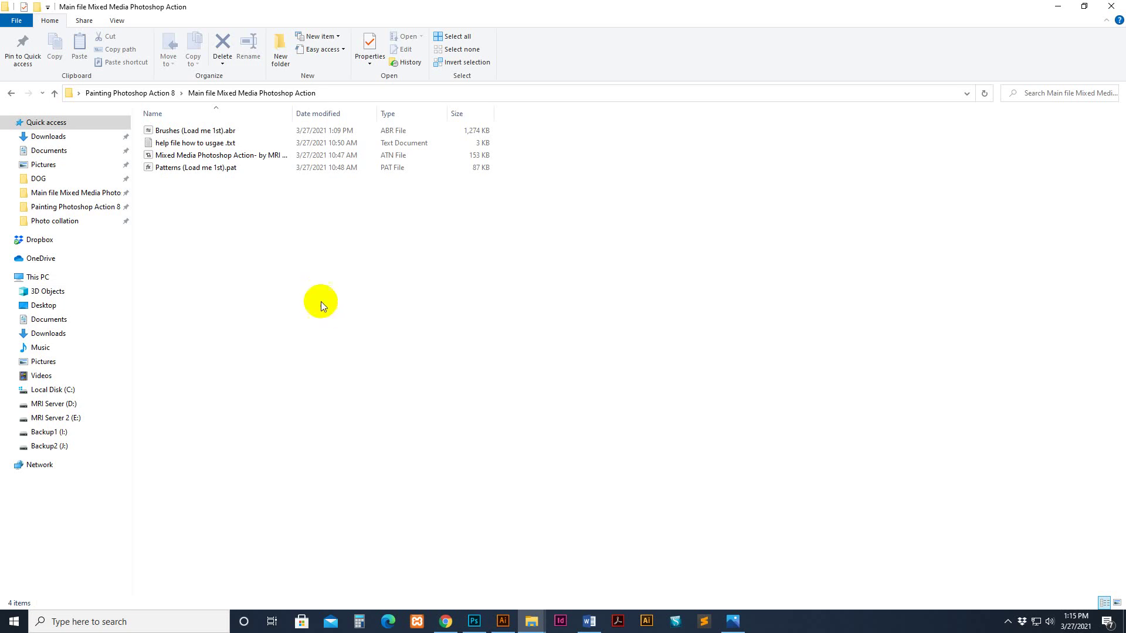
Widen the Name column and review the full .abr, .atn and .pat file names.
click(185, 132)
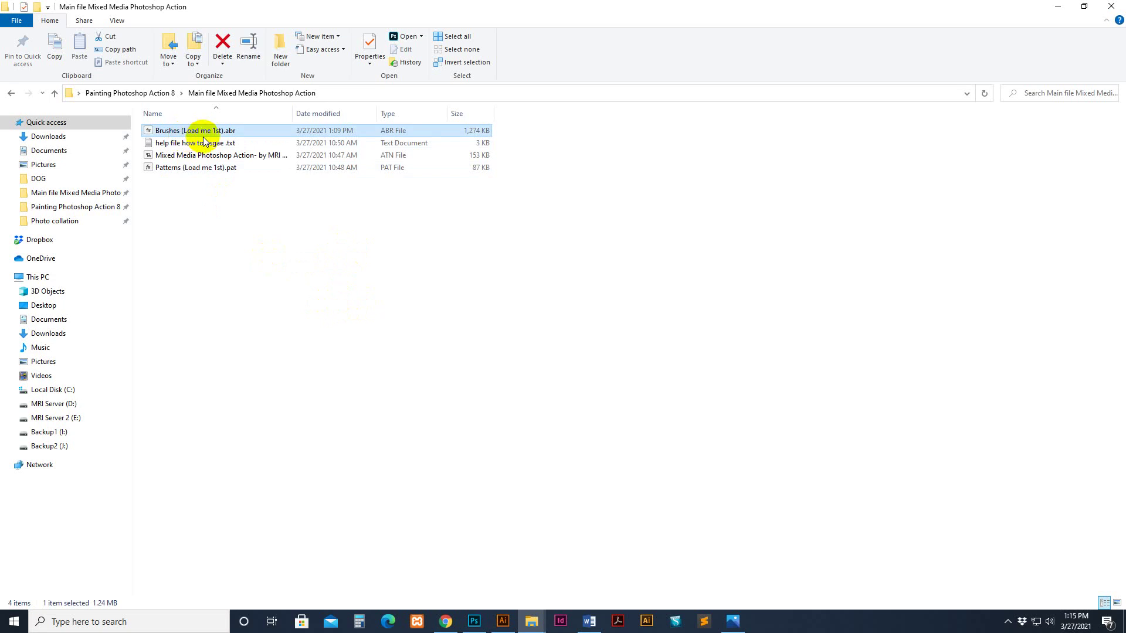
click(184, 145)
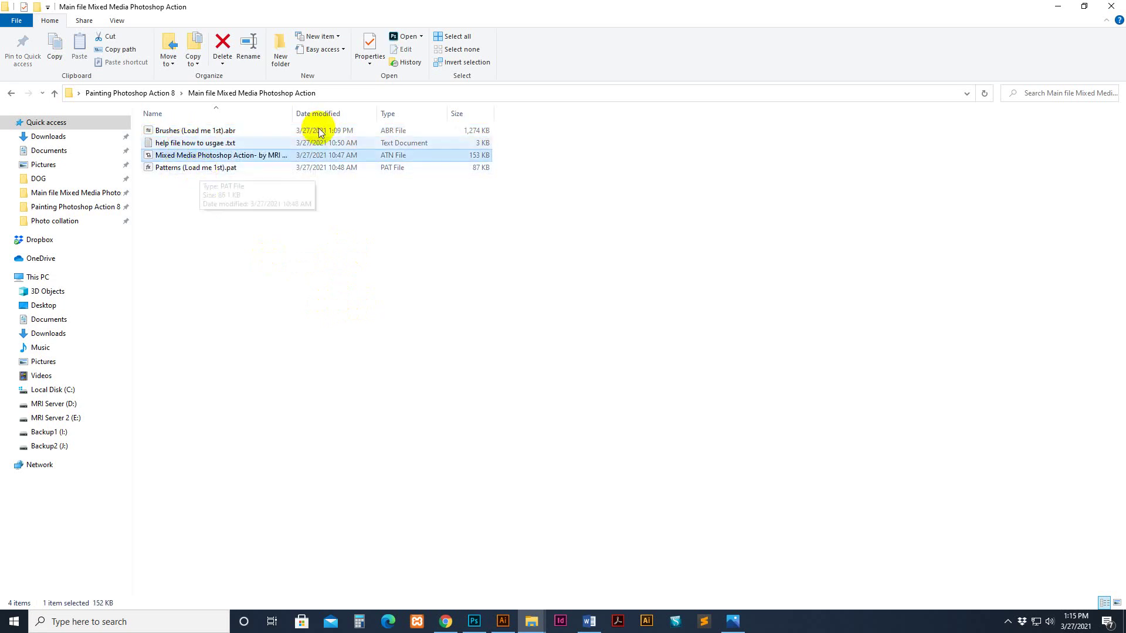
drag(292, 113, 347, 113)
click(188, 177)
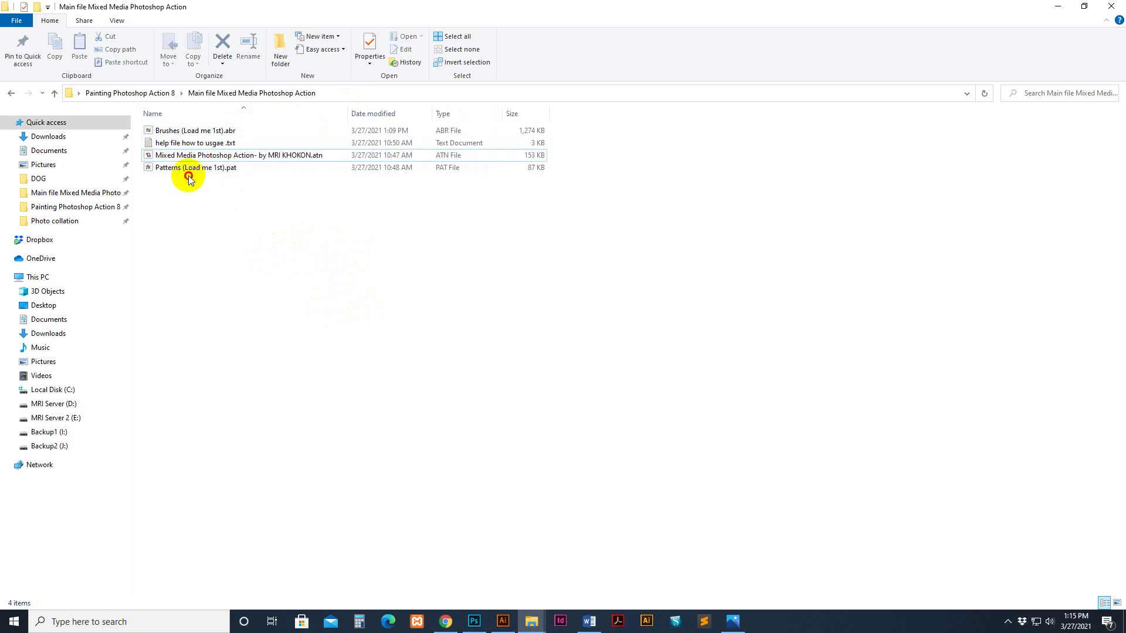
click(191, 171)
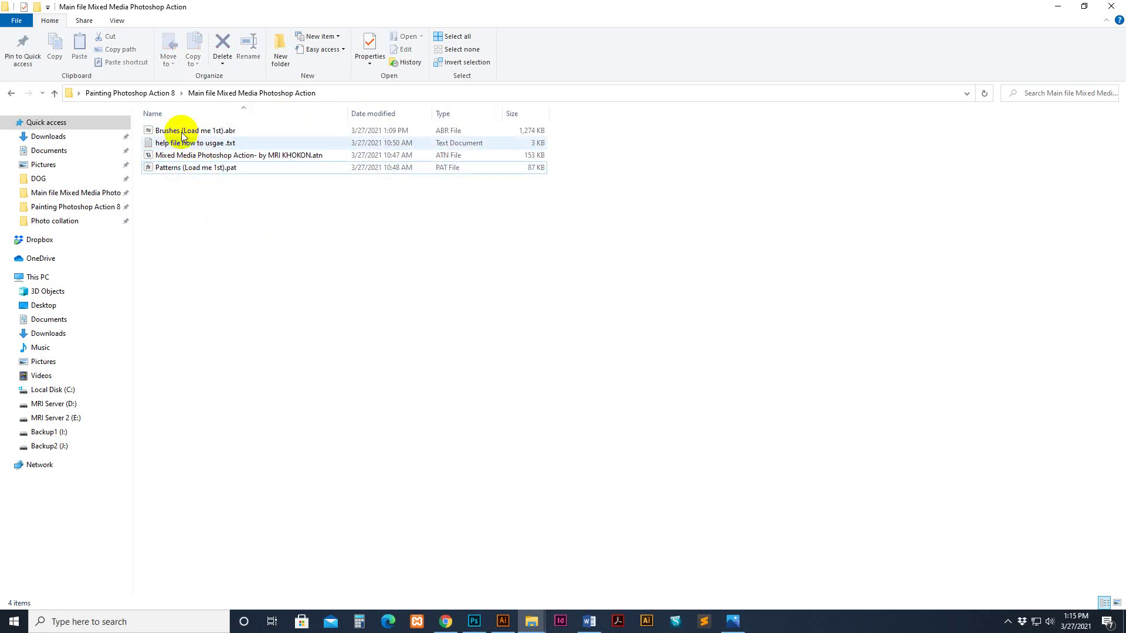
click(181, 132)
click(205, 170)
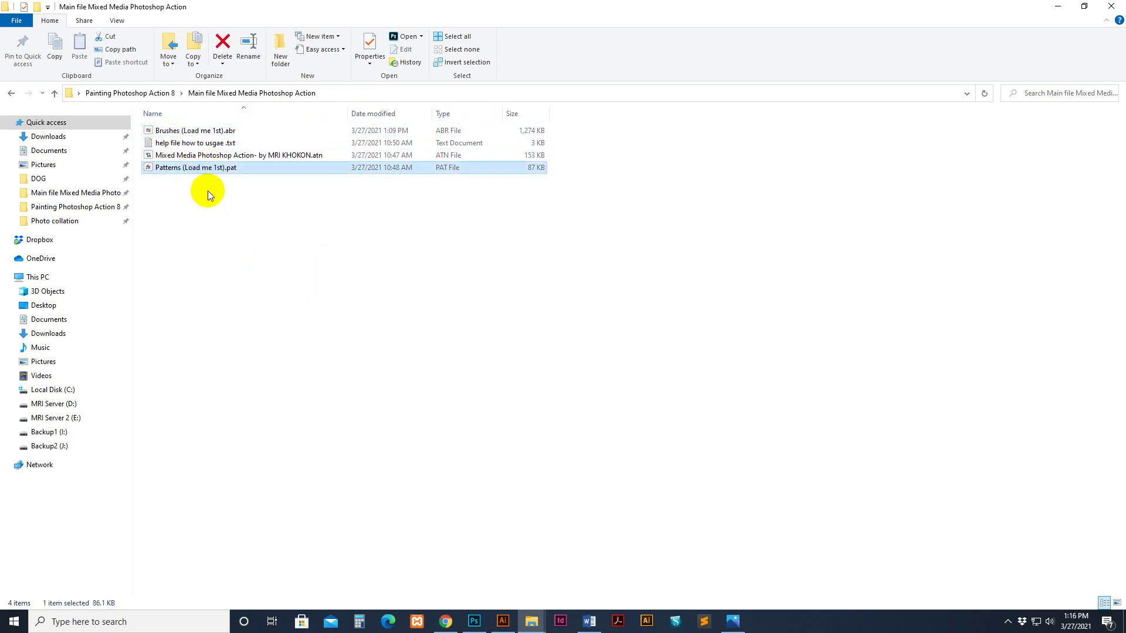
click(193, 157)
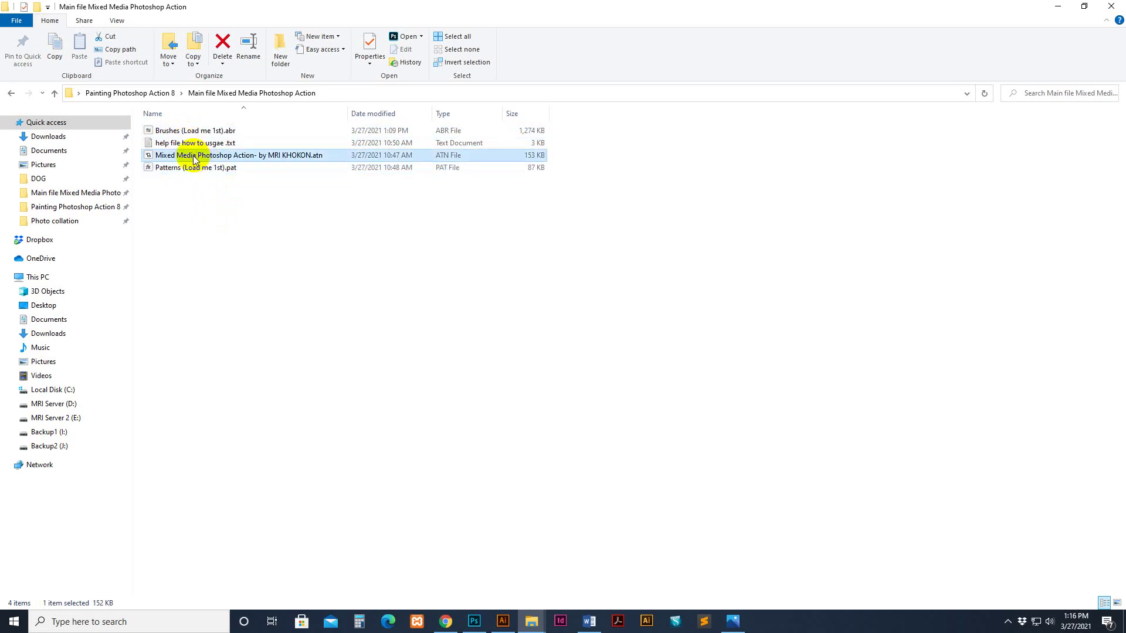
double_click(196, 143)
click(499, 319)
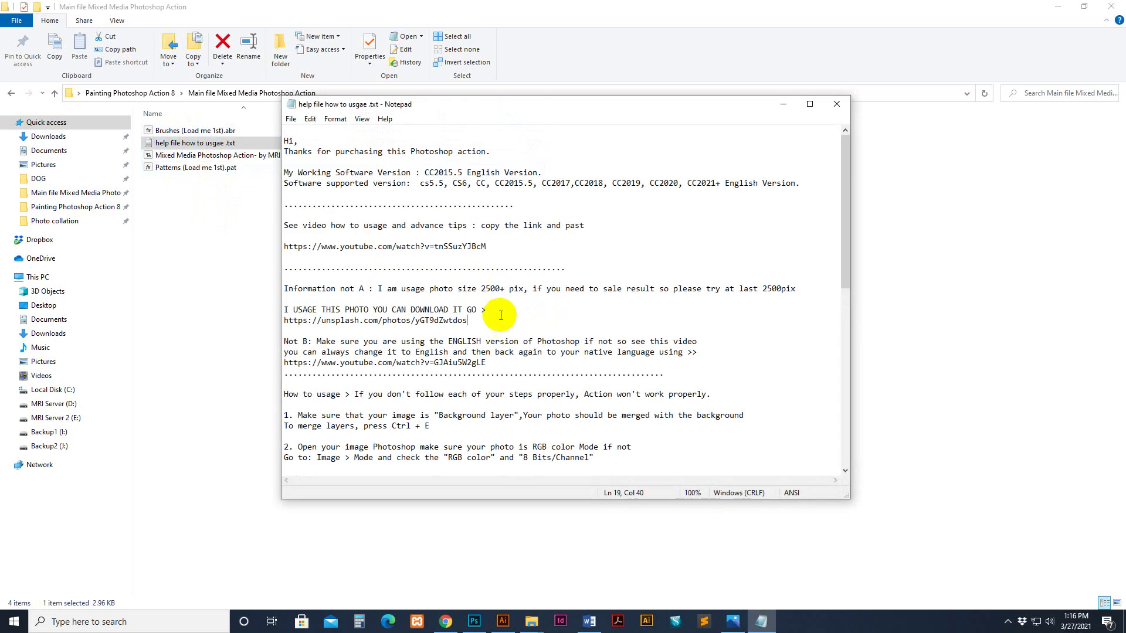
drag(468, 320, 280, 320)
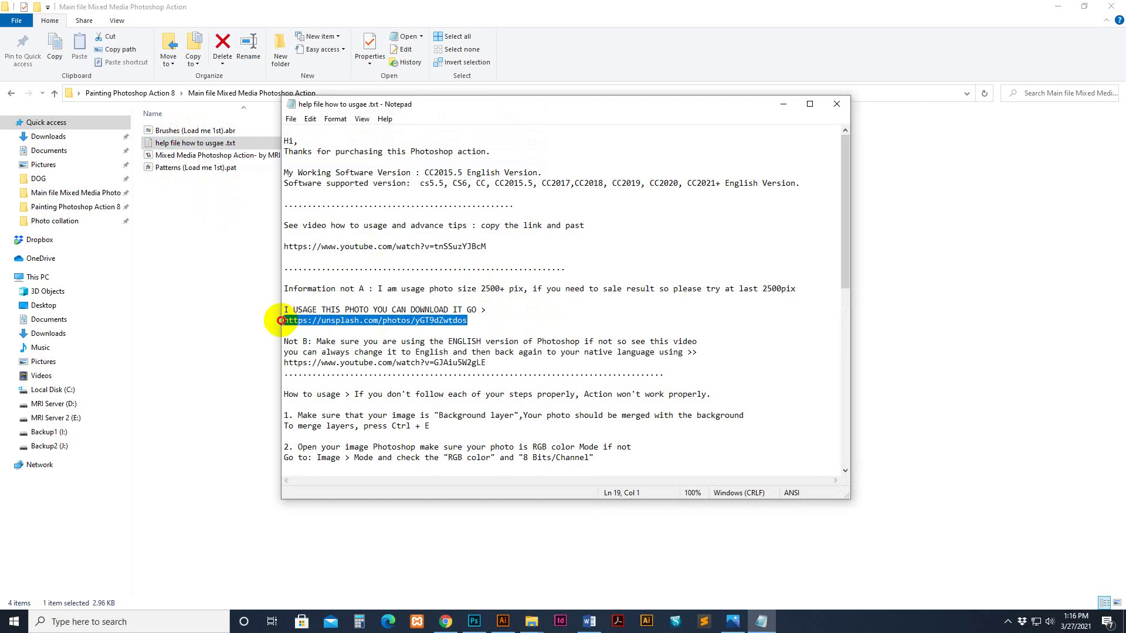
click(410, 317)
drag(509, 247, 284, 246)
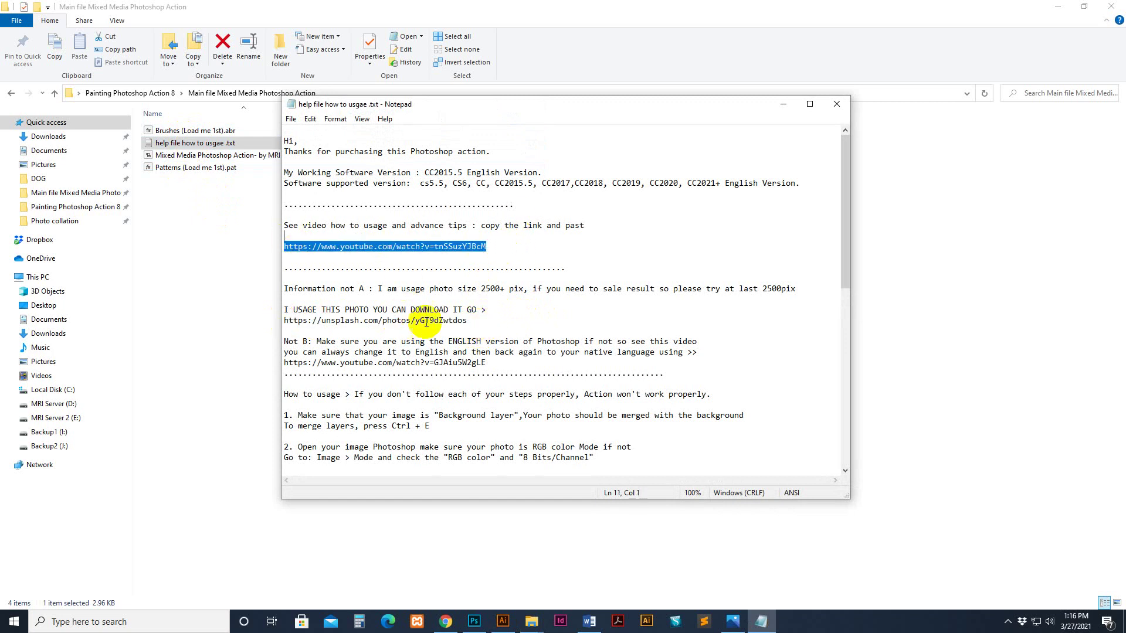
scroll(426, 321, down, 4)
scroll(411, 316, down, 3)
drag(283, 321, 522, 342)
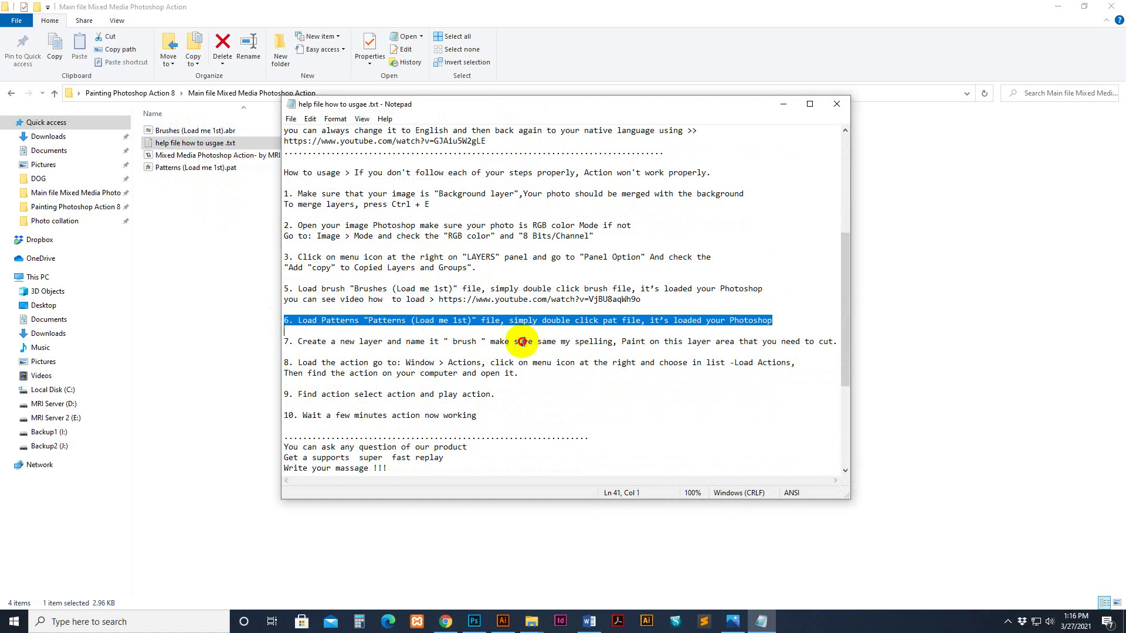
click(410, 309)
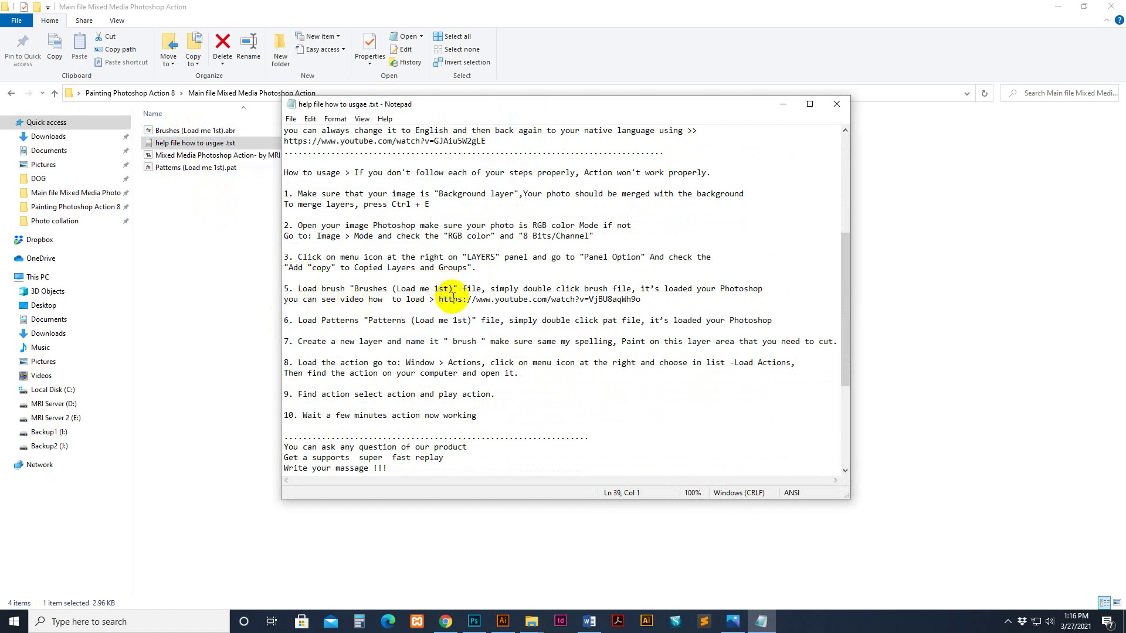
drag(453, 298, 528, 320)
click(381, 320)
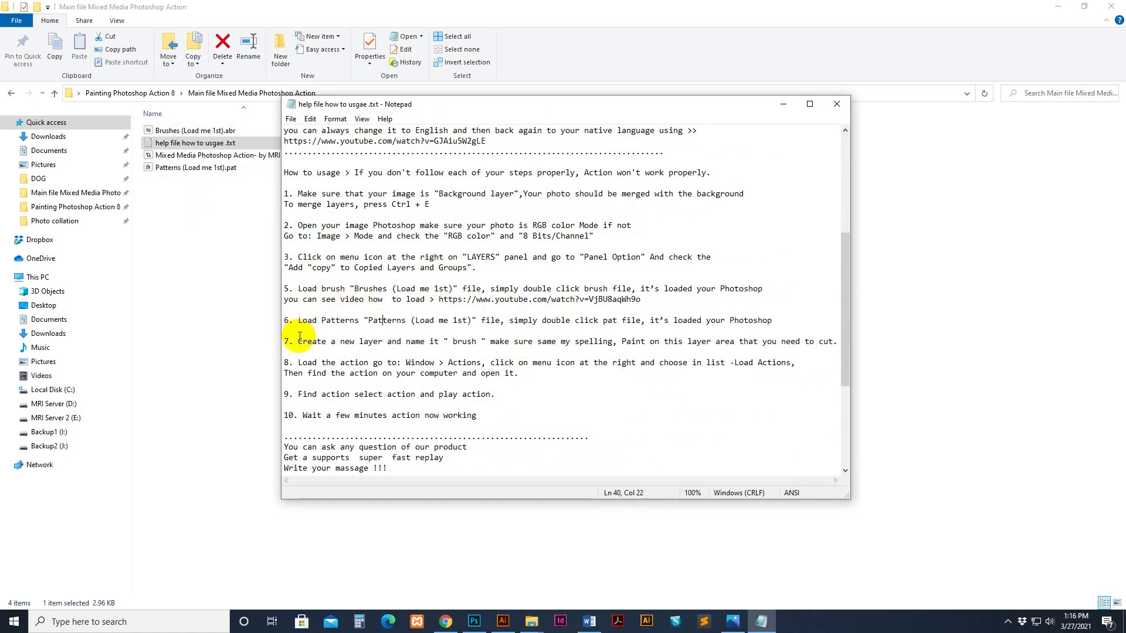
click(300, 335)
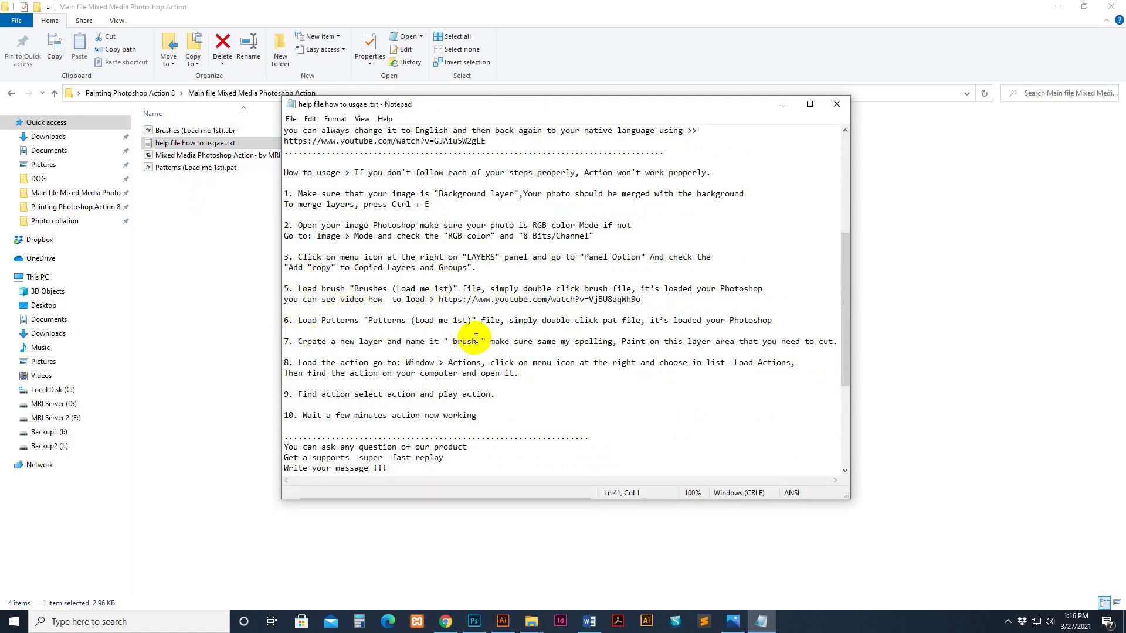
mouse_move(448, 342)
mouse_down()
mouse_move(473, 342)
mouse_move(453, 341)
mouse_up()
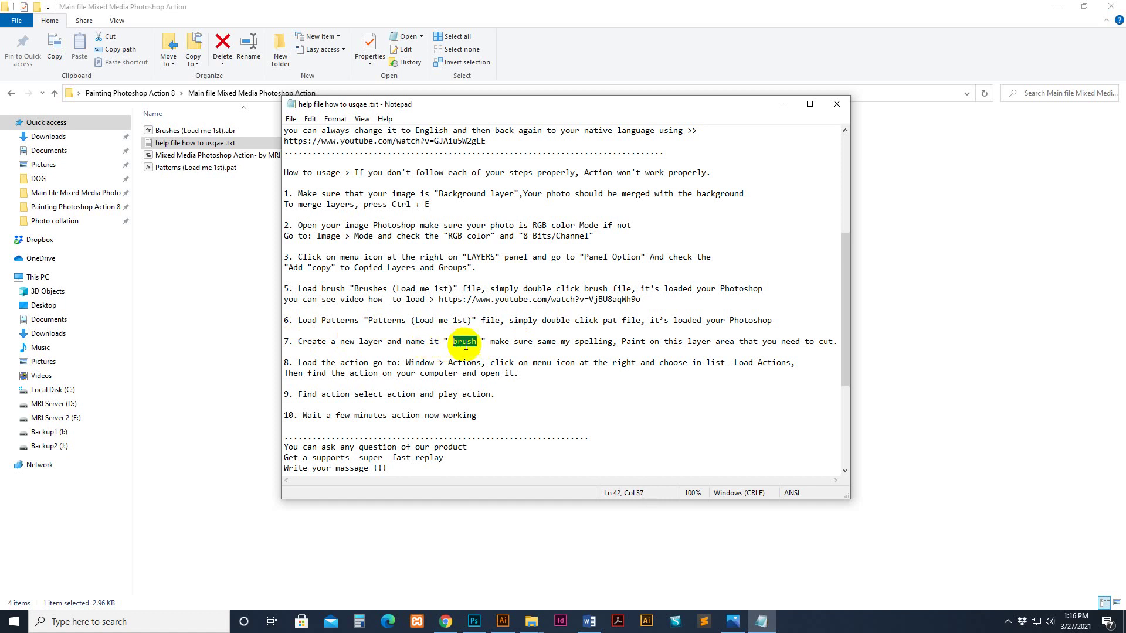
click(534, 363)
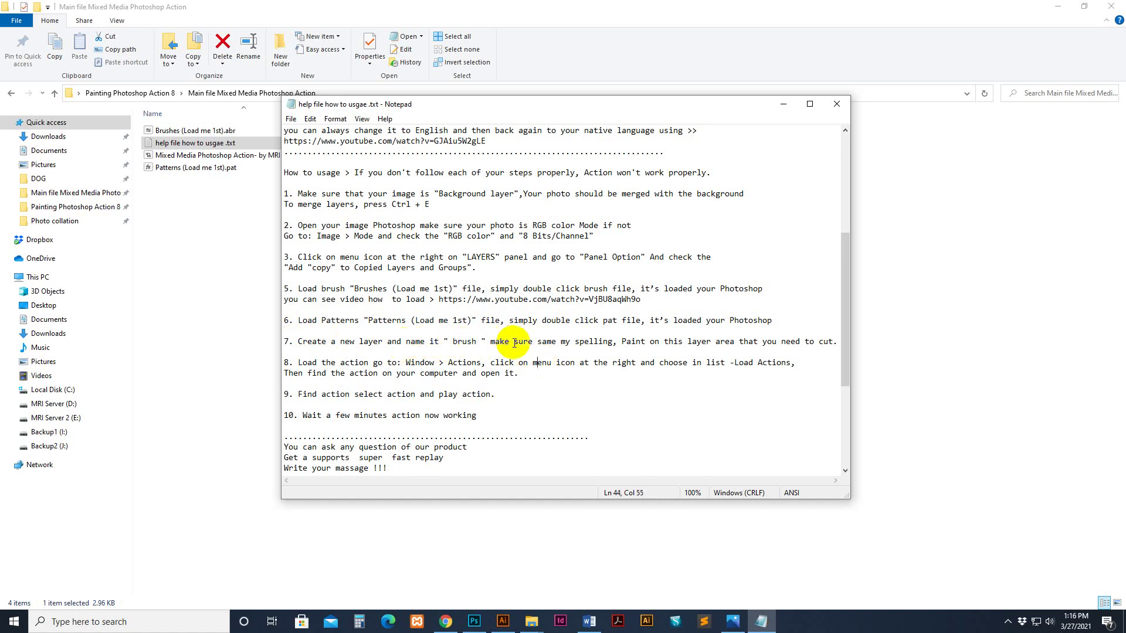
click(837, 104)
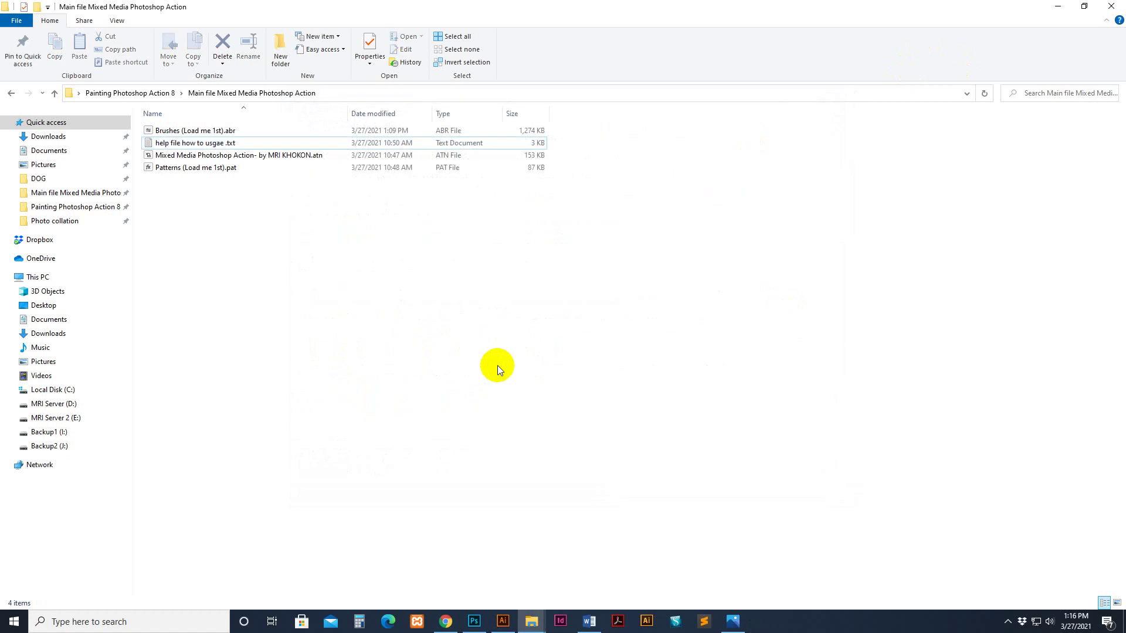
key(BackSpace)
right_click(435, 347)
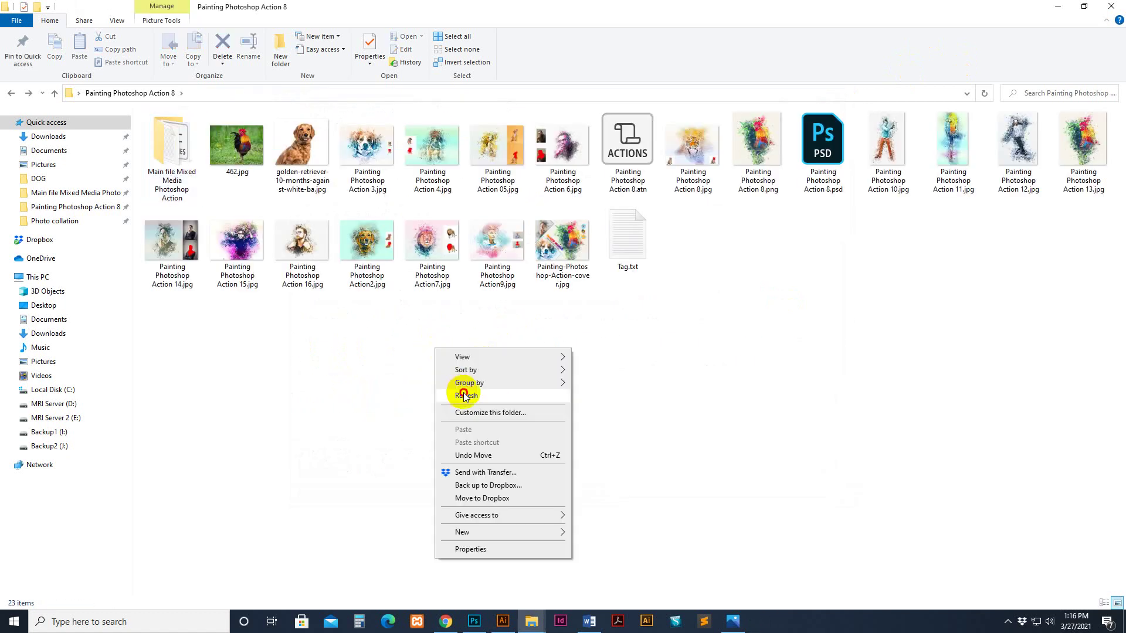
key(Escape)
double_click(176, 141)
Open Brushes (Load me 1st).abr in Photoshop from its context menu.
click(176, 132)
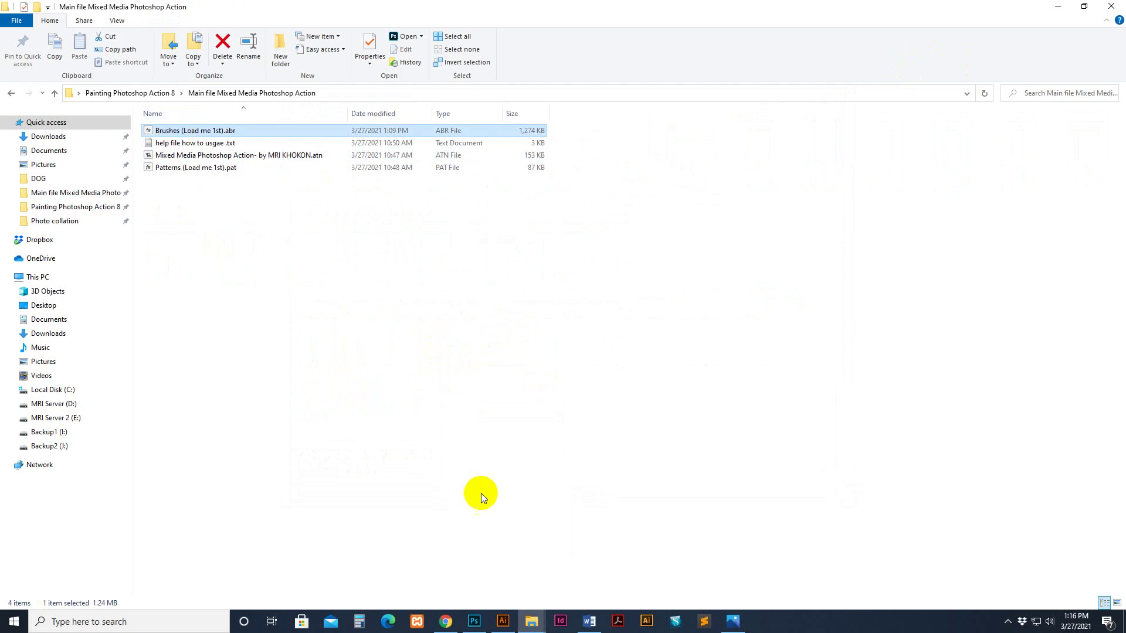
click(474, 623)
click(474, 623)
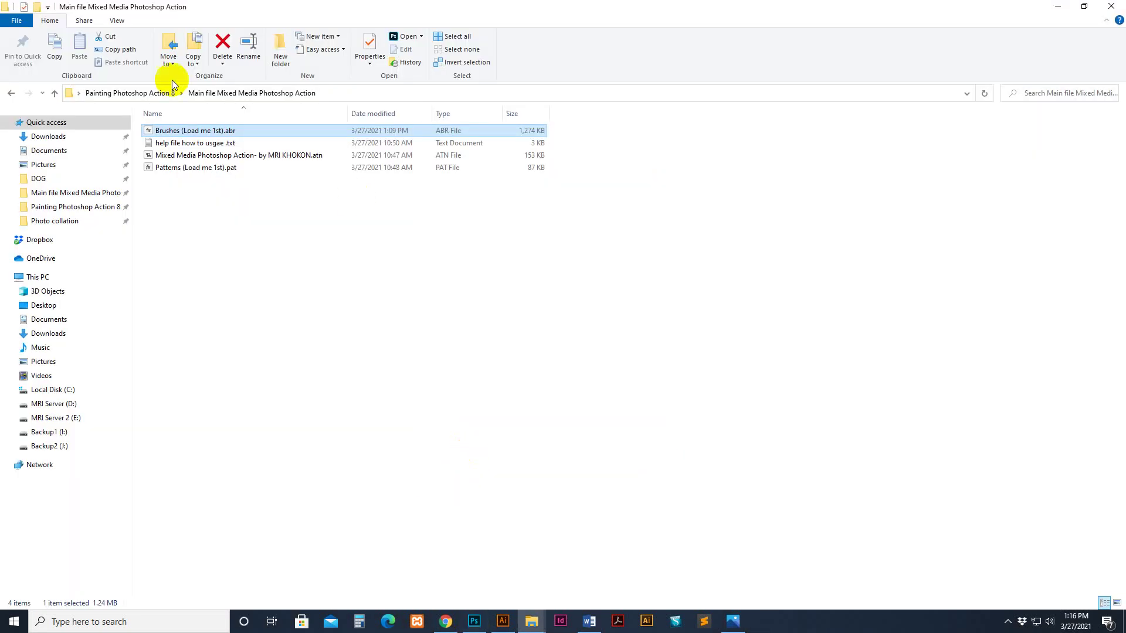
right_click(186, 135)
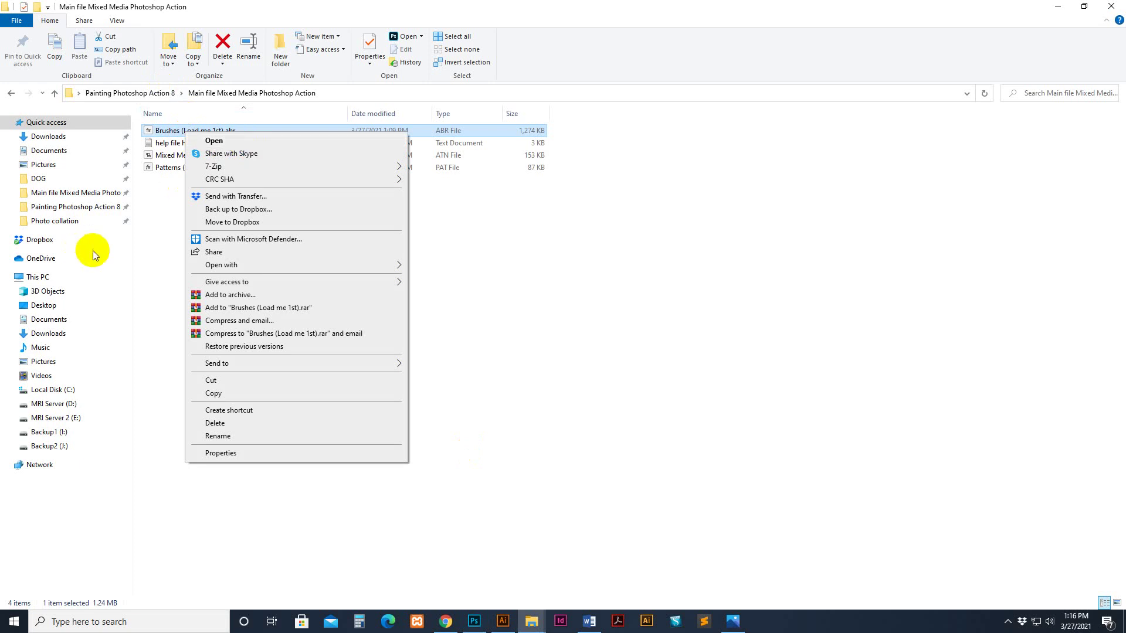
click(150, 247)
click(178, 136)
right_click(179, 135)
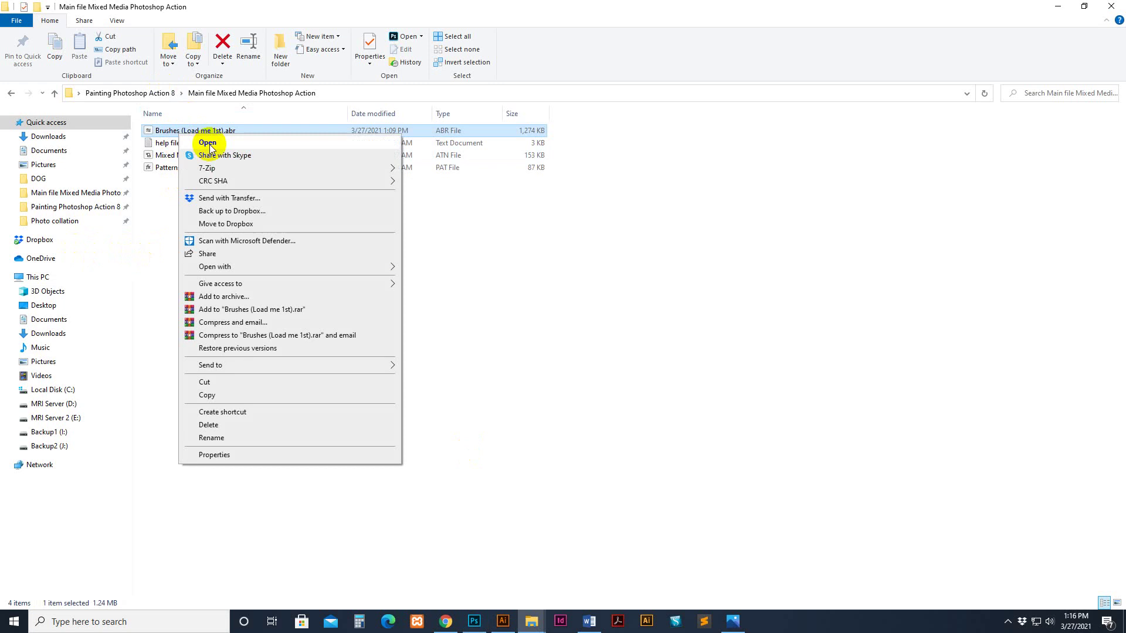
click(207, 143)
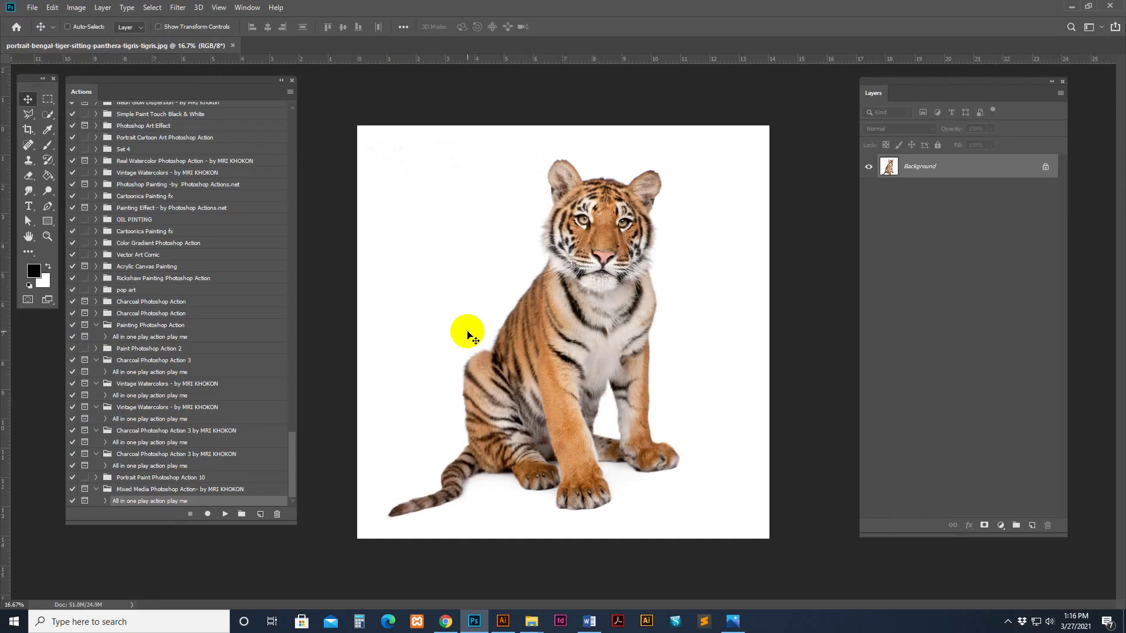
Open Patterns (Load me 1st).pat in Photoshop the same way.
mouse_move(531, 621)
click(474, 575)
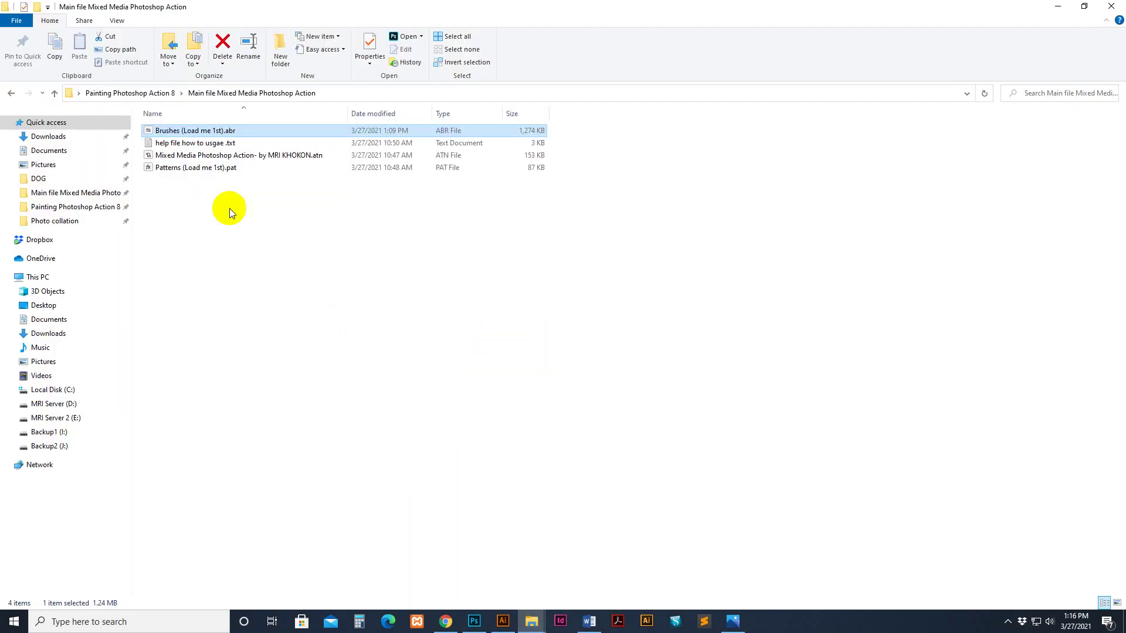
mouse_move(196, 131)
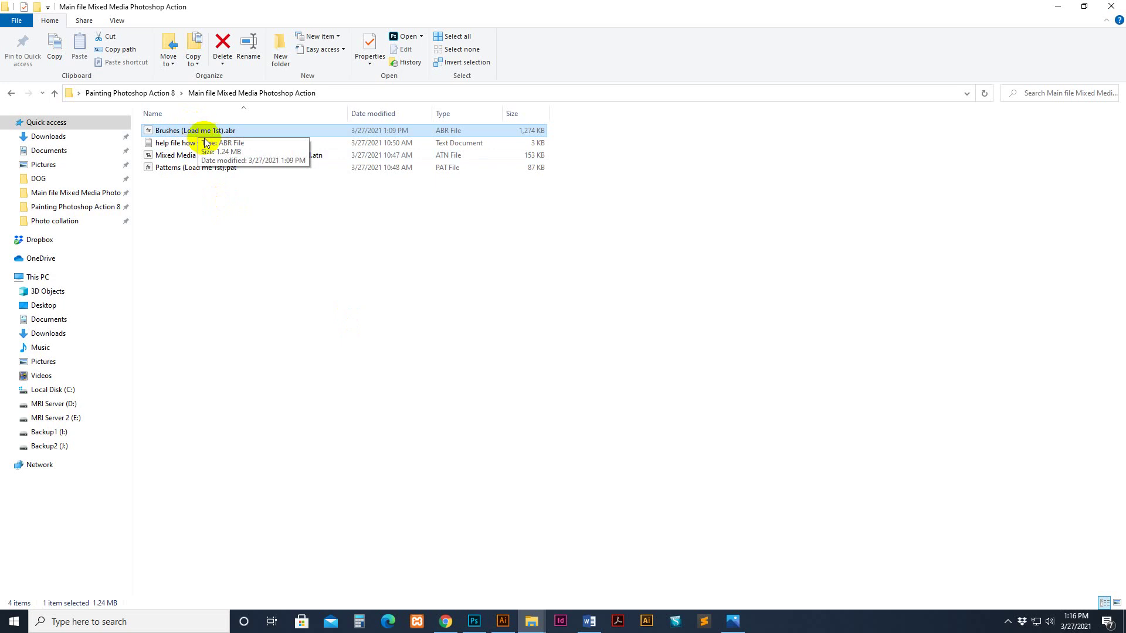
click(180, 170)
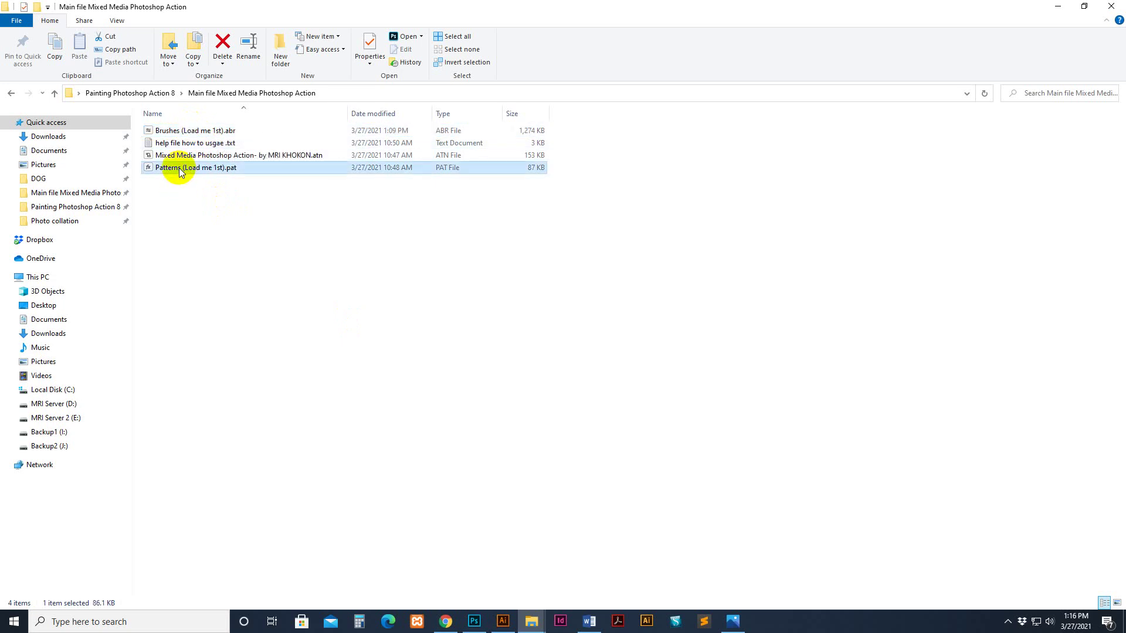
right_click(180, 171)
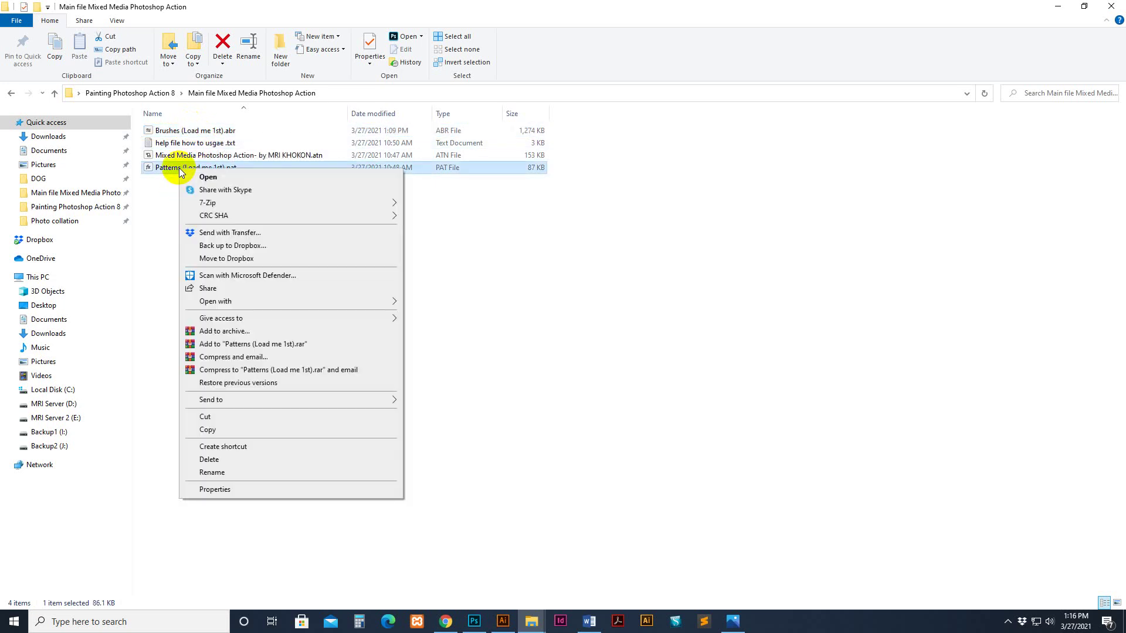
click(210, 179)
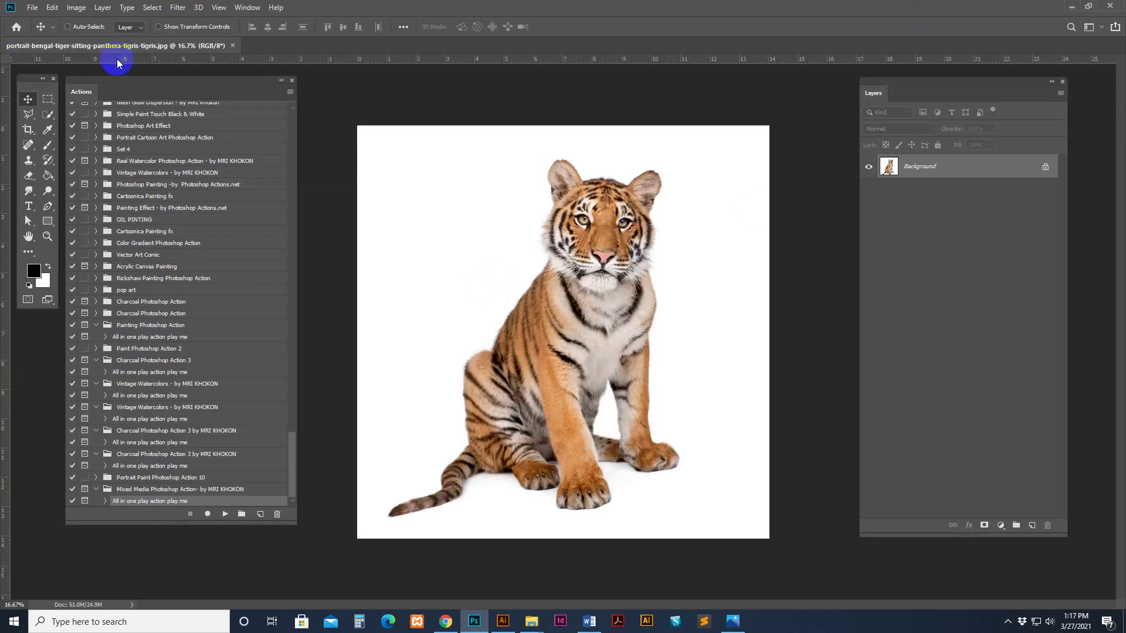
In Preset Manager, browse to Brushes (Load me 1st), then cancel the file chooser.
click(52, 8)
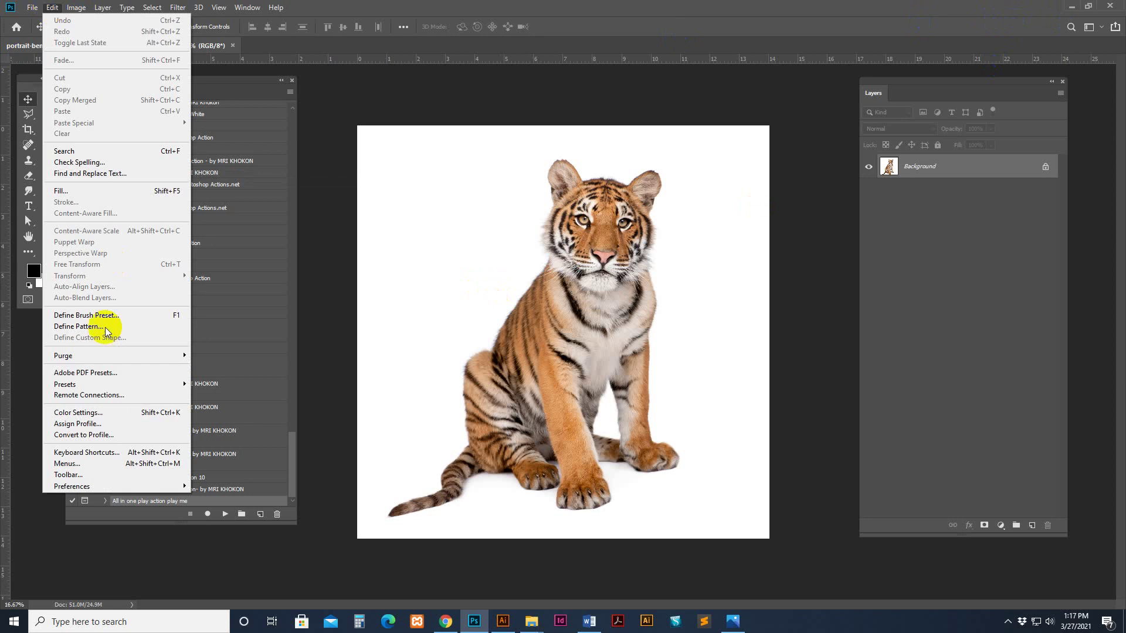
mouse_move(65, 385)
click(253, 385)
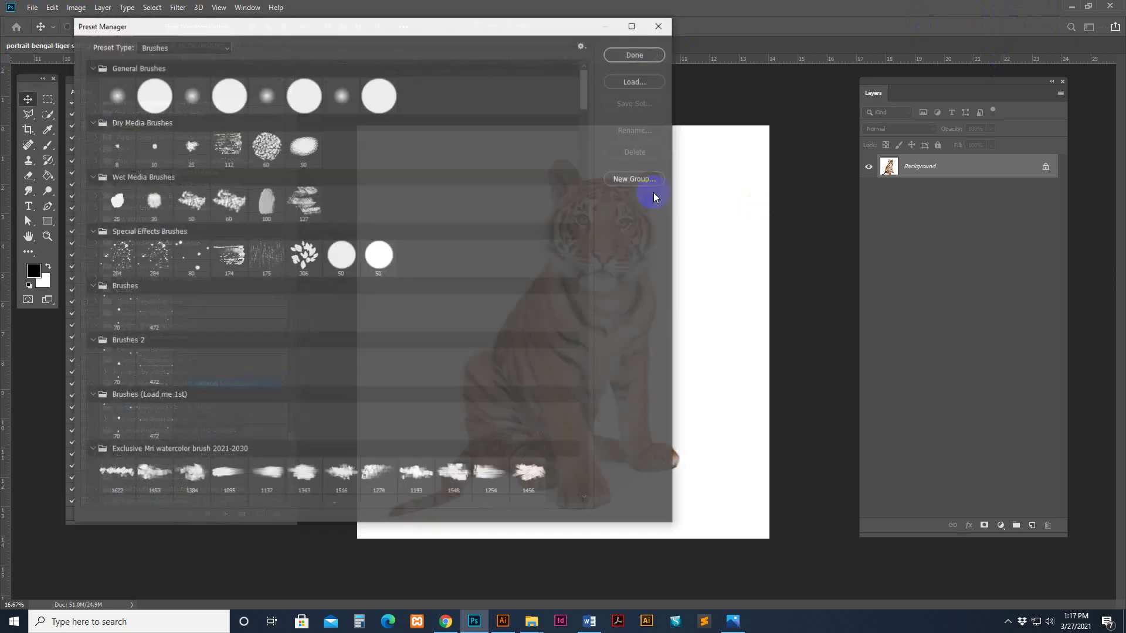
click(196, 47)
click(170, 63)
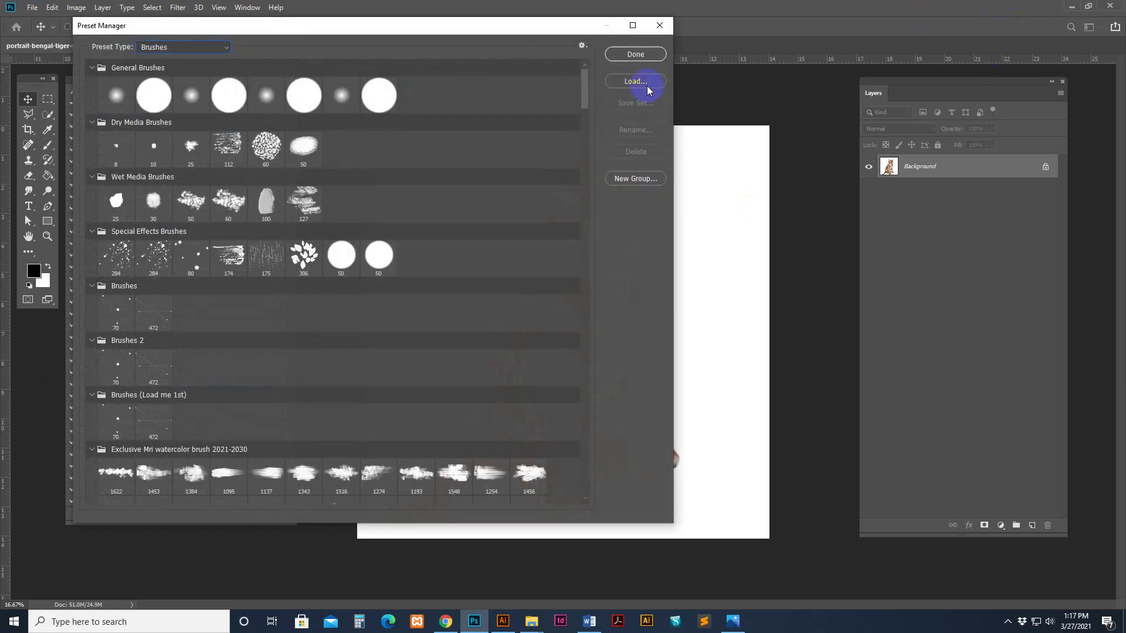
click(645, 83)
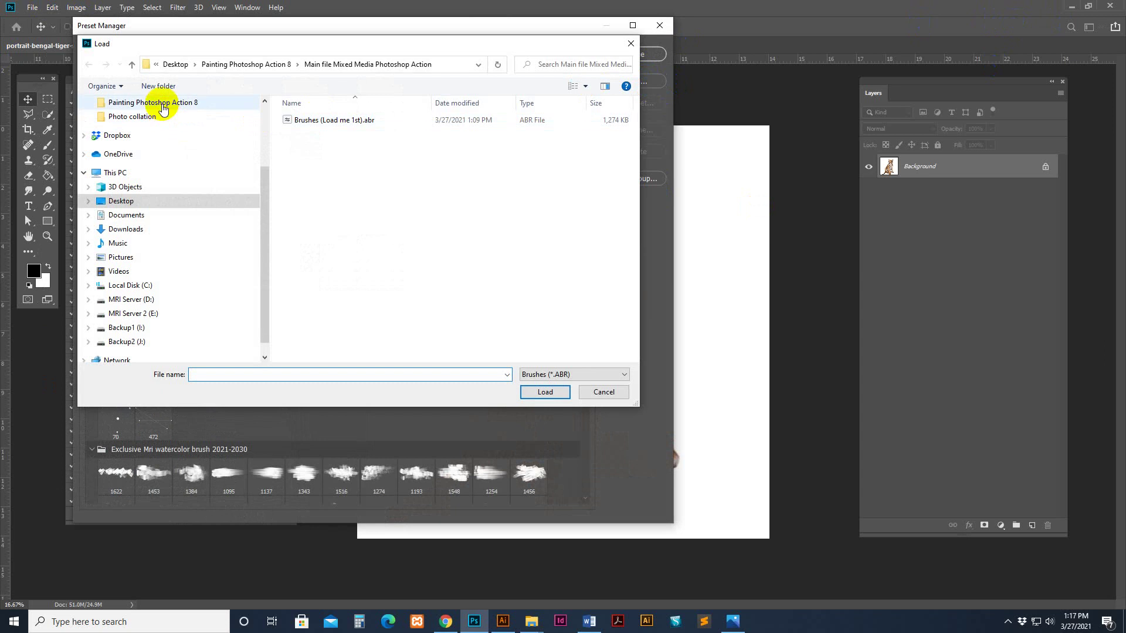
click(175, 103)
double_click(317, 125)
click(305, 127)
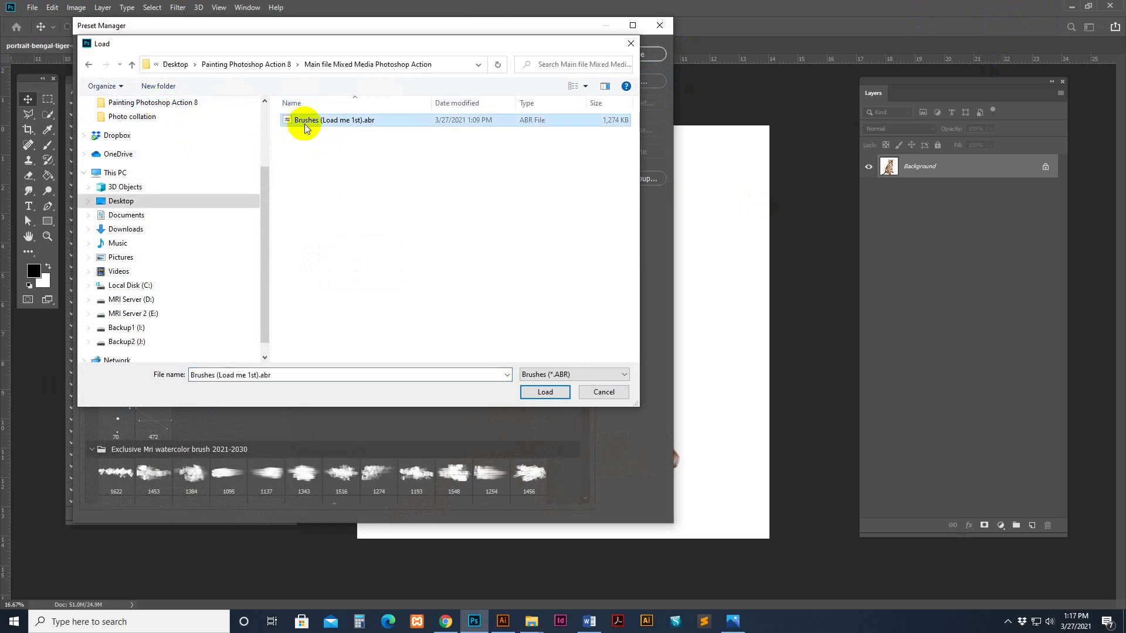
click(546, 392)
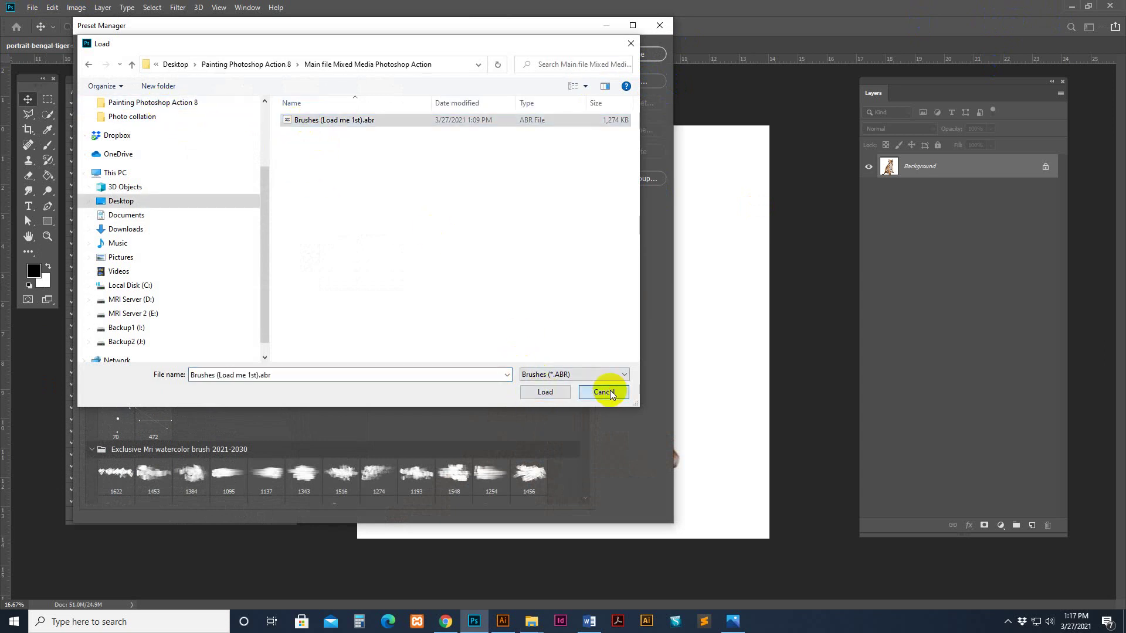
Load Patterns (Load me 1st).pat as pattern presets and close Preset Manager.
click(200, 49)
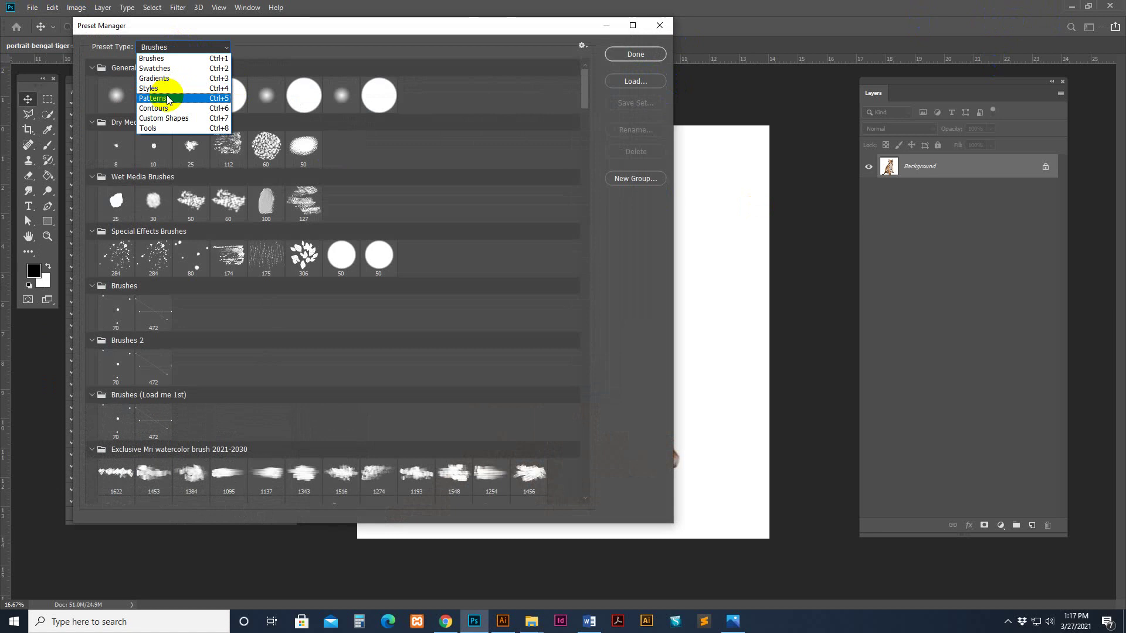
click(631, 77)
click(154, 102)
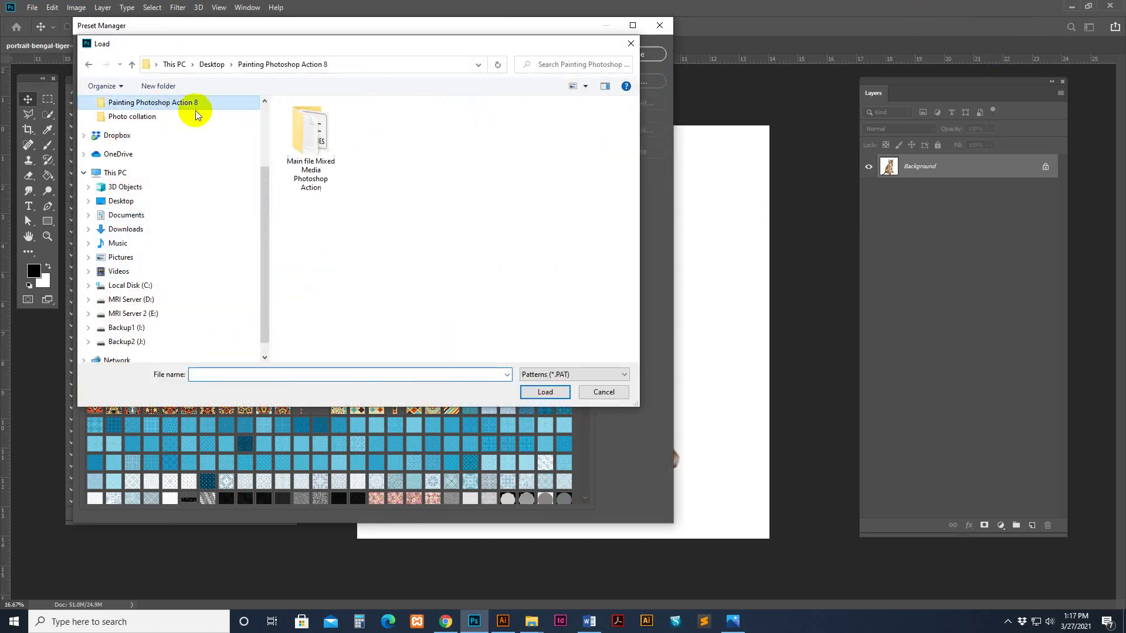
double_click(320, 144)
click(304, 120)
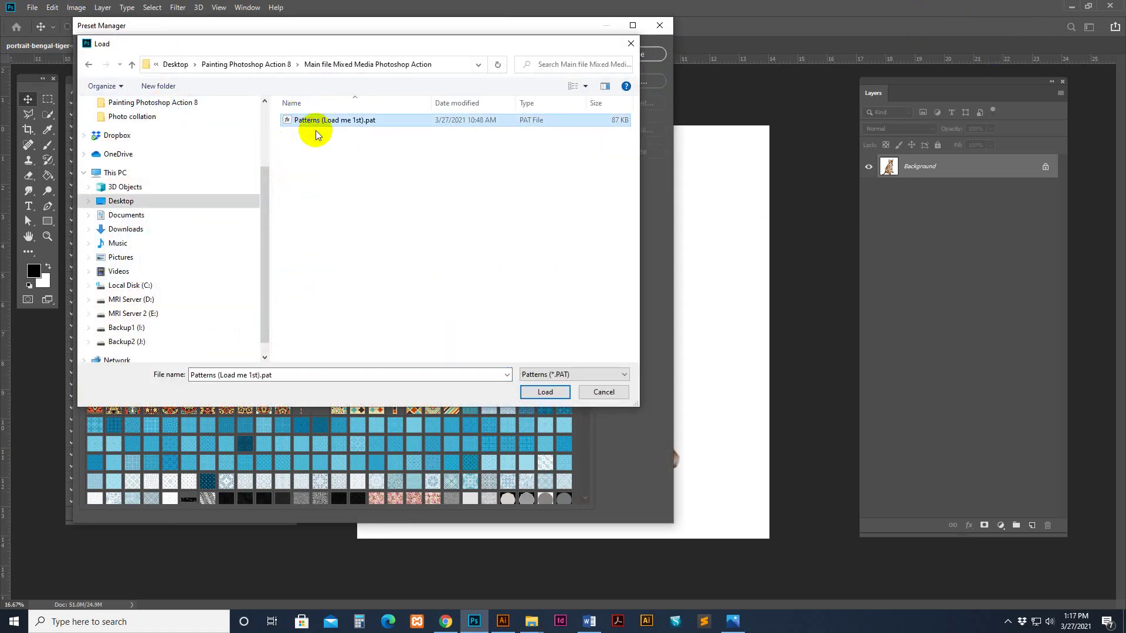
click(560, 392)
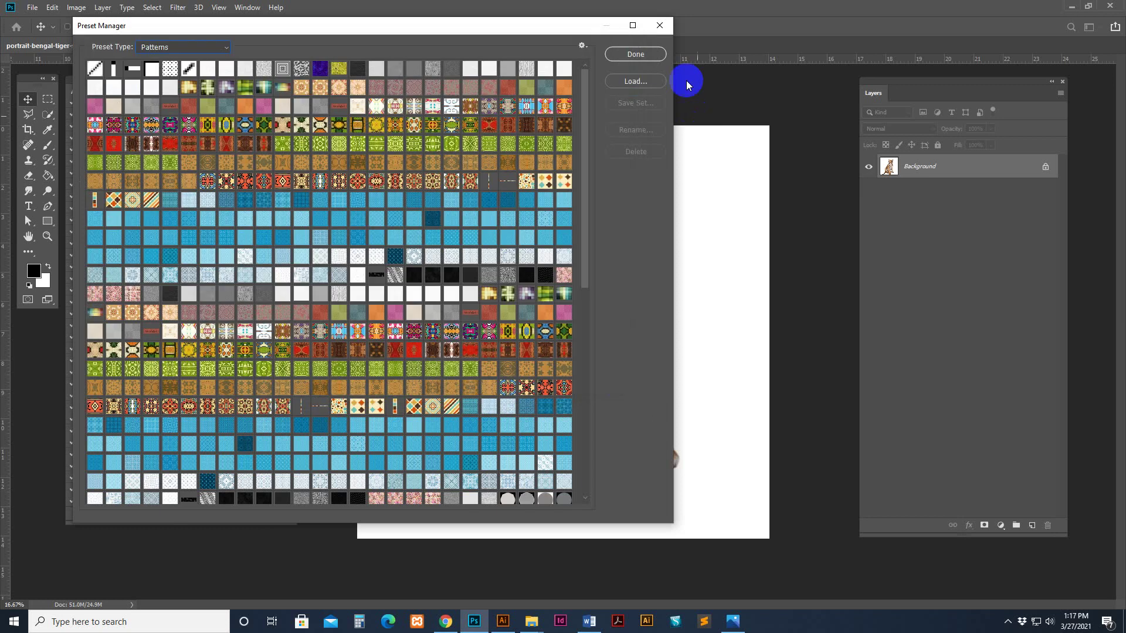
click(660, 27)
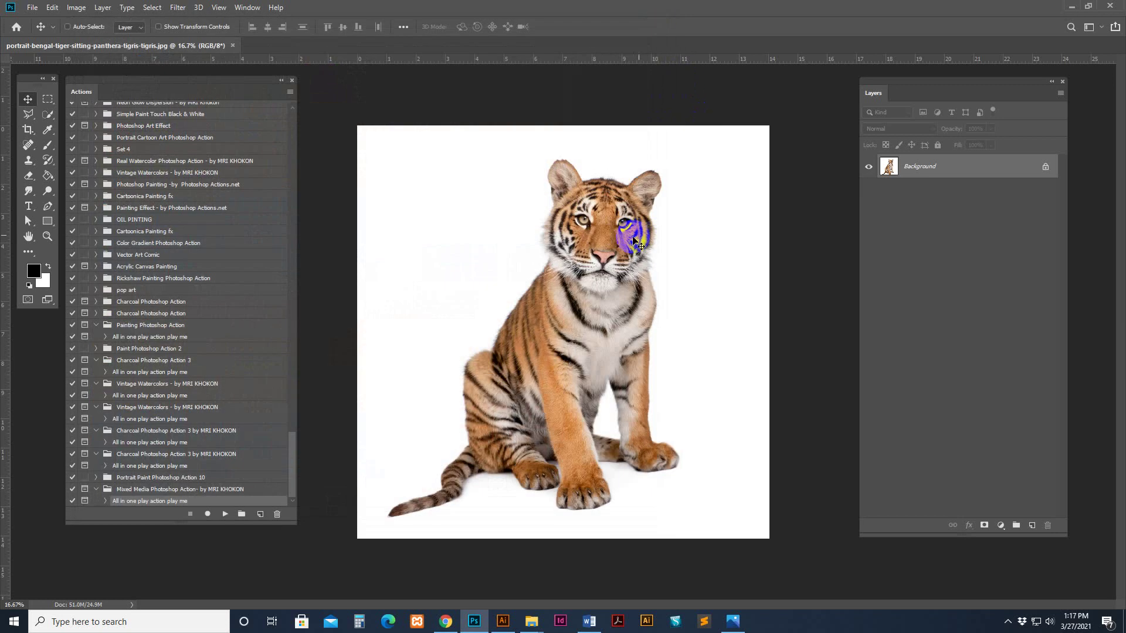
Close the tiger portrait and toggle the Actions panel off and back on.
click(233, 45)
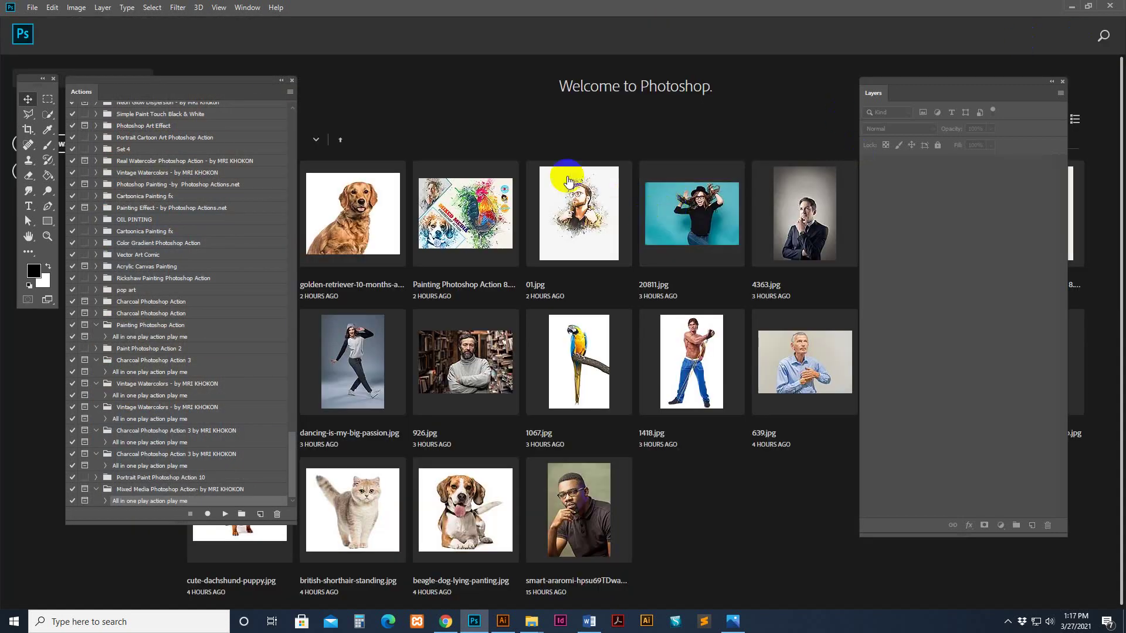
click(247, 7)
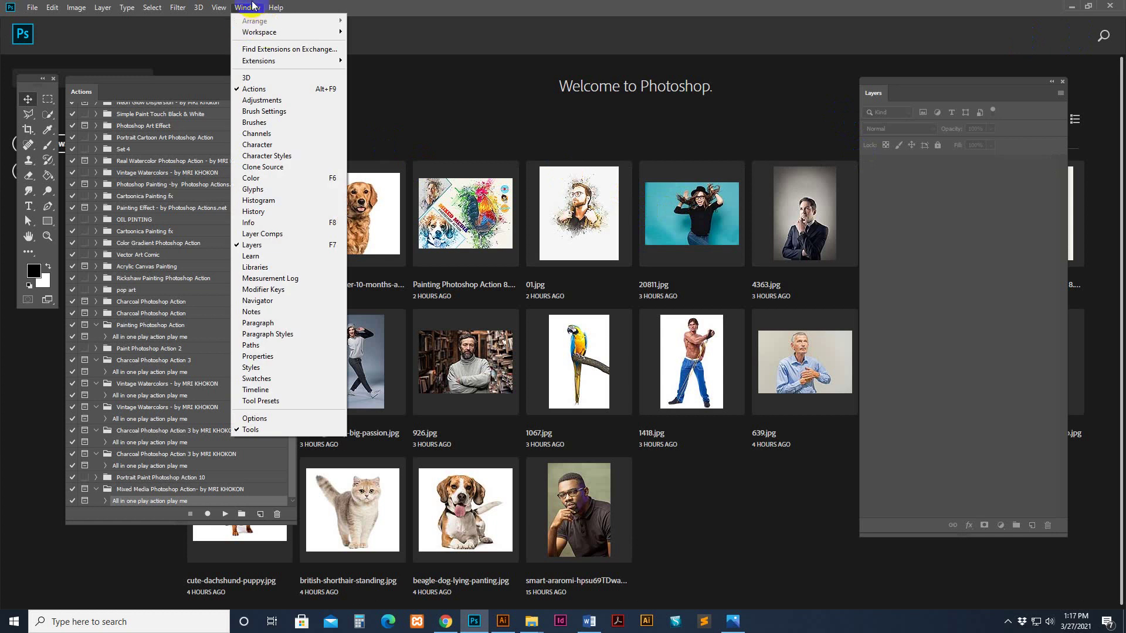
click(267, 93)
click(247, 7)
click(267, 91)
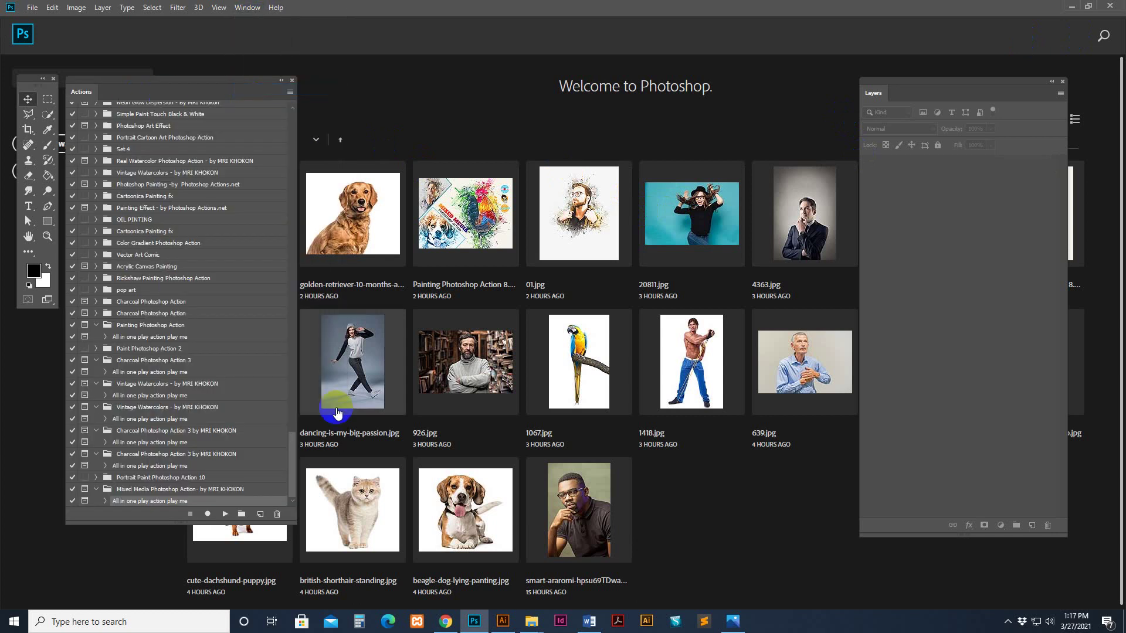
scroll(283, 463, up, 3)
scroll(291, 483, down, 3)
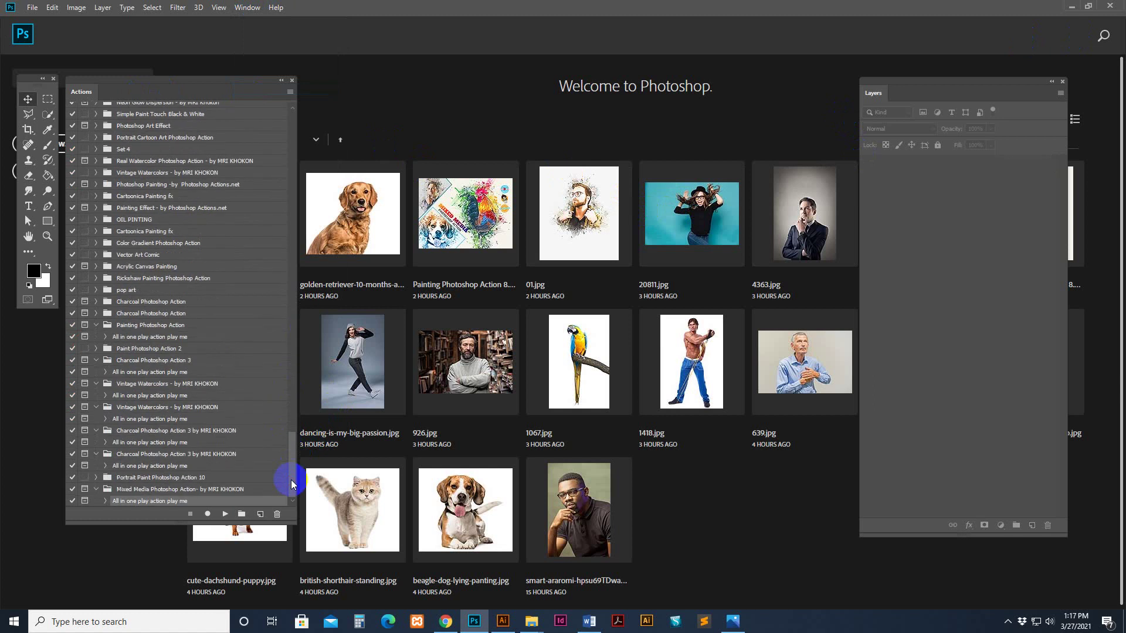
click(532, 621)
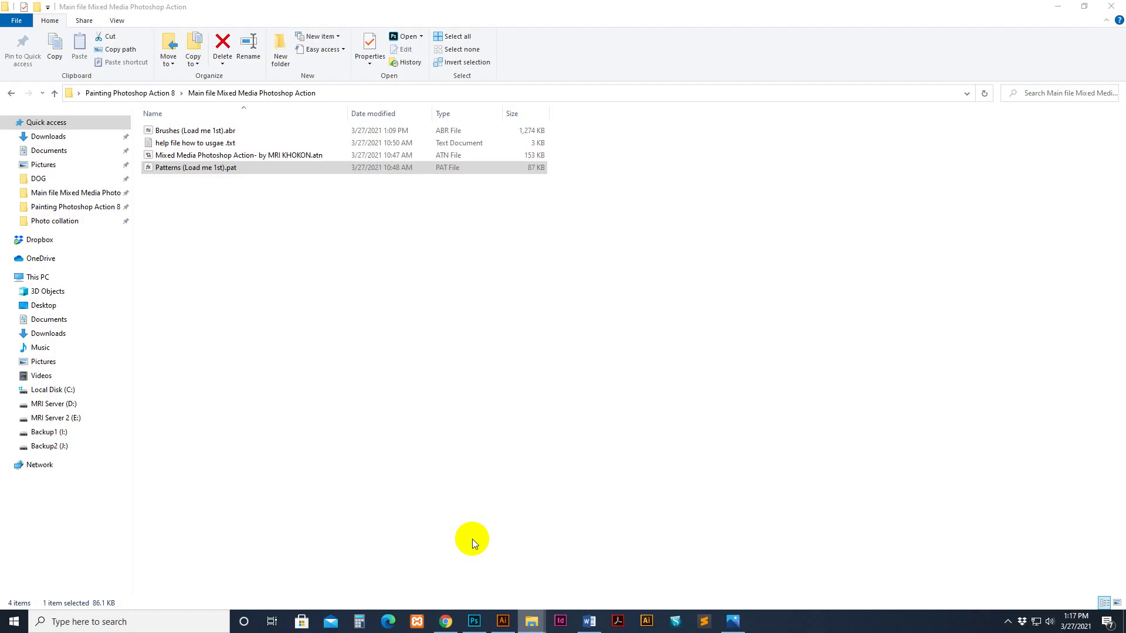
Open the Mixed Media Photoshop Action .atn file in Photoshop from its context menu.
click(179, 155)
right_click(182, 154)
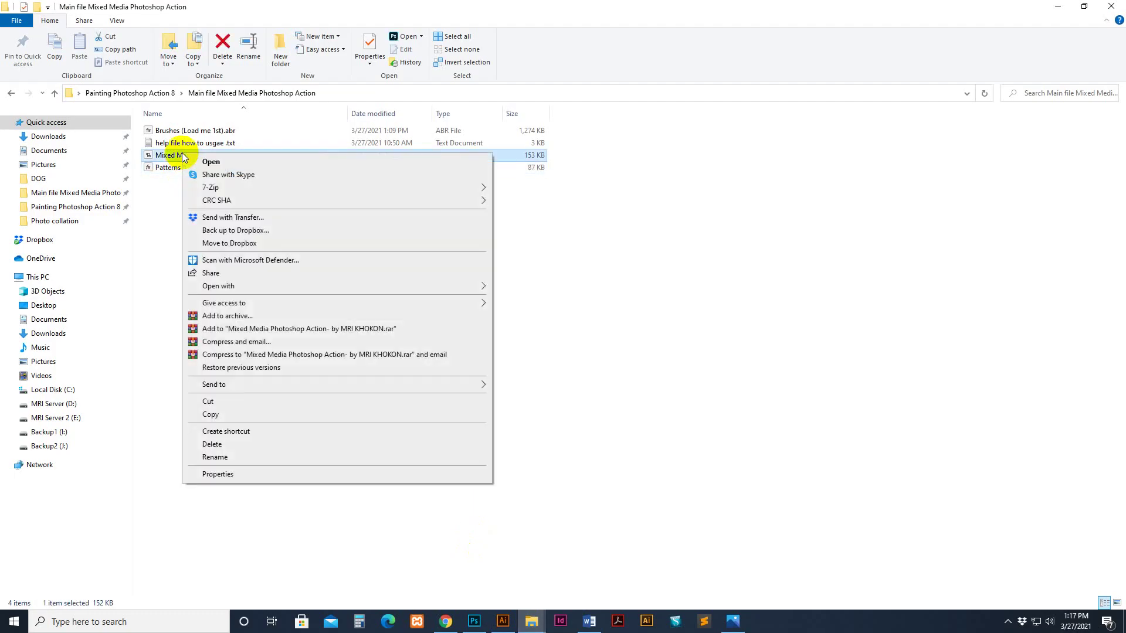
click(215, 166)
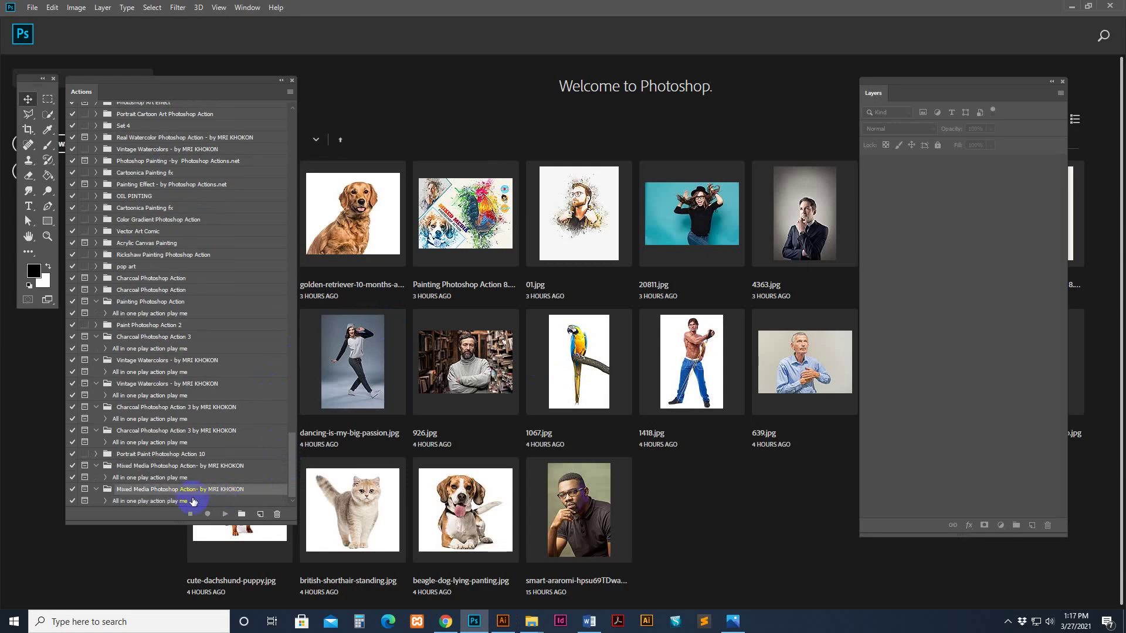
Load the Mixed Media .atn via Load Actions and select 'All in one play action play me'.
click(290, 93)
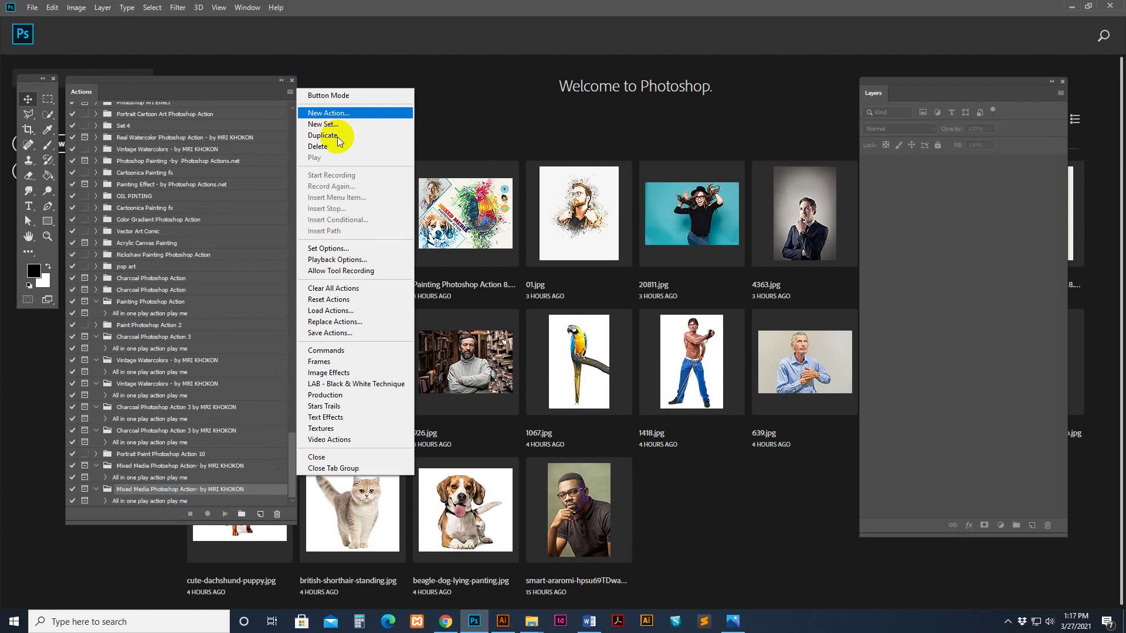
click(328, 310)
click(45, 67)
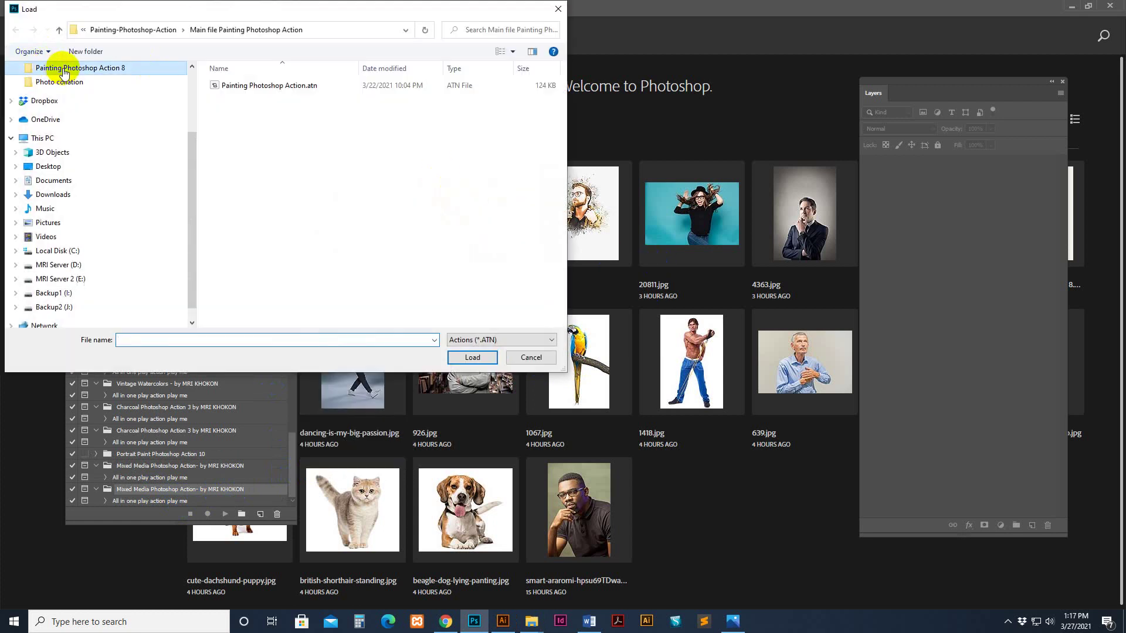
double_click(240, 96)
click(239, 86)
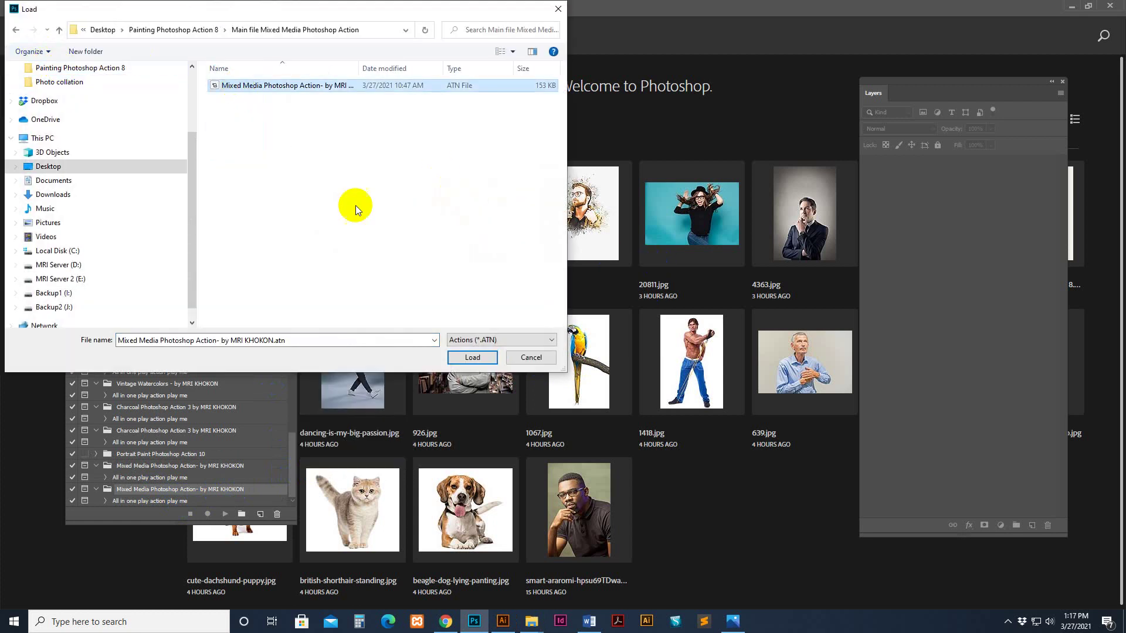
click(496, 364)
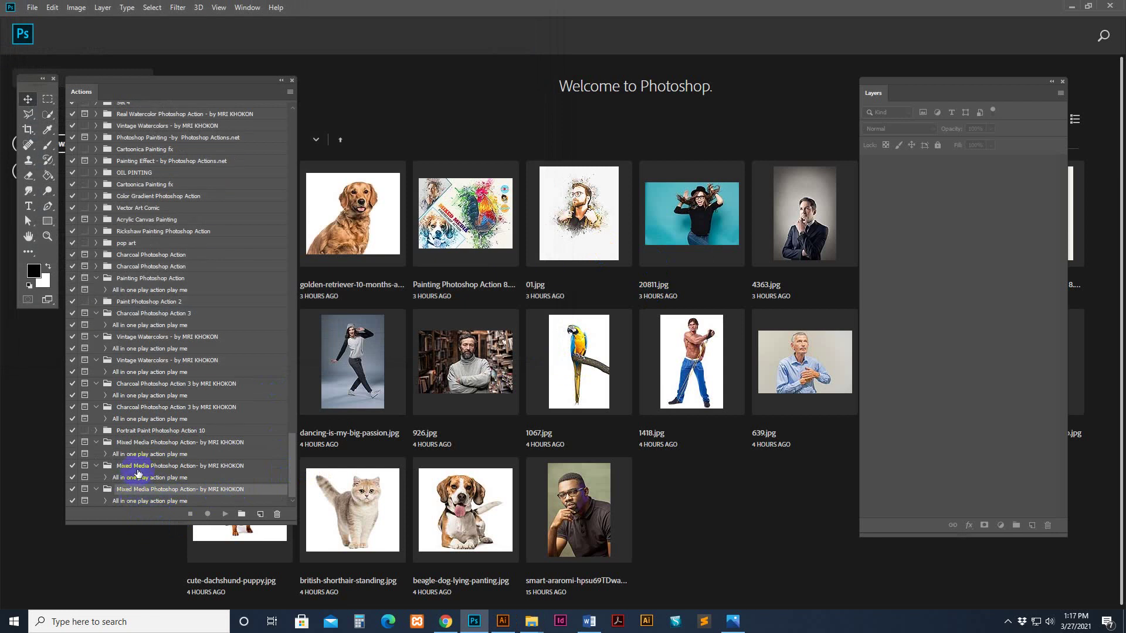
click(150, 502)
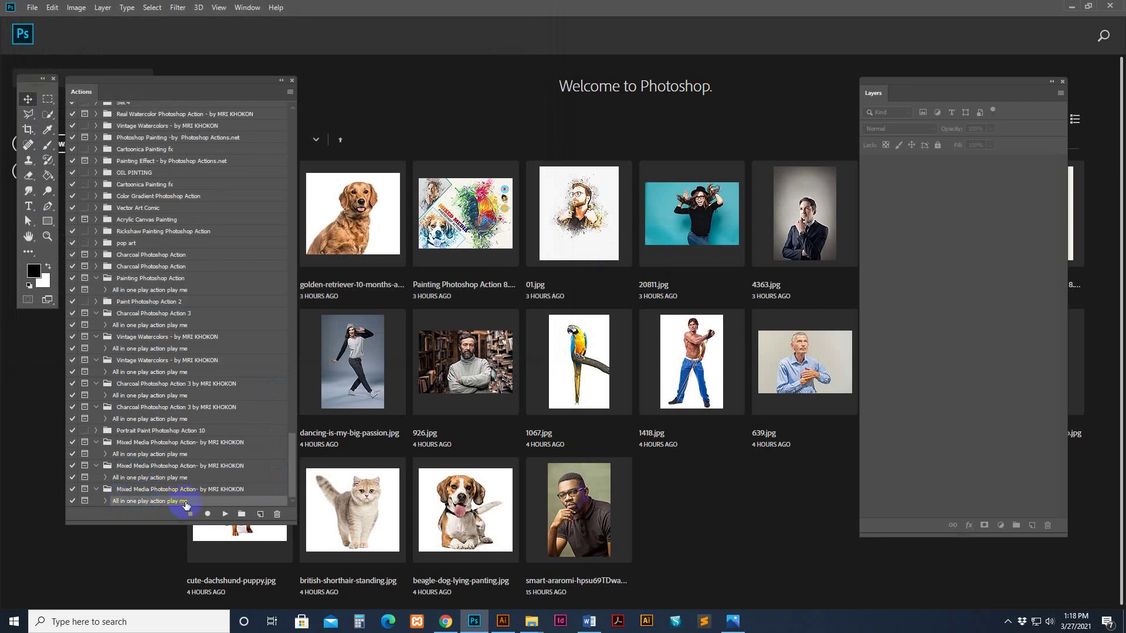
Drag 462.jpg from the Painting Photoshop Action 8 folder onto Photoshop to open it.
click(531, 622)
click(496, 591)
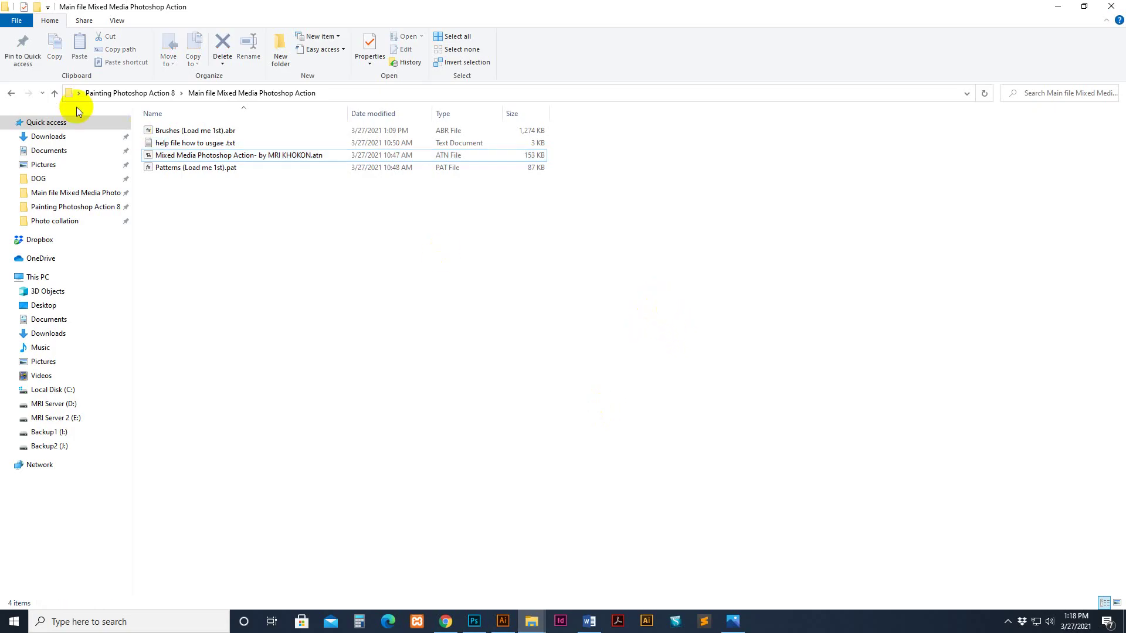
click(54, 92)
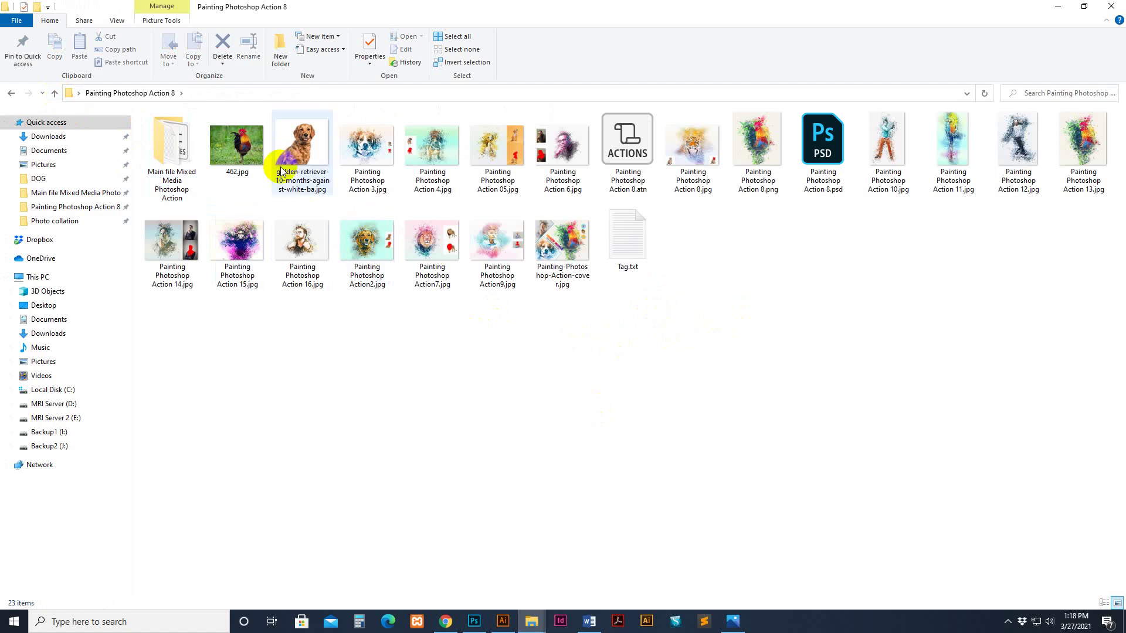
drag(249, 167, 500, 595)
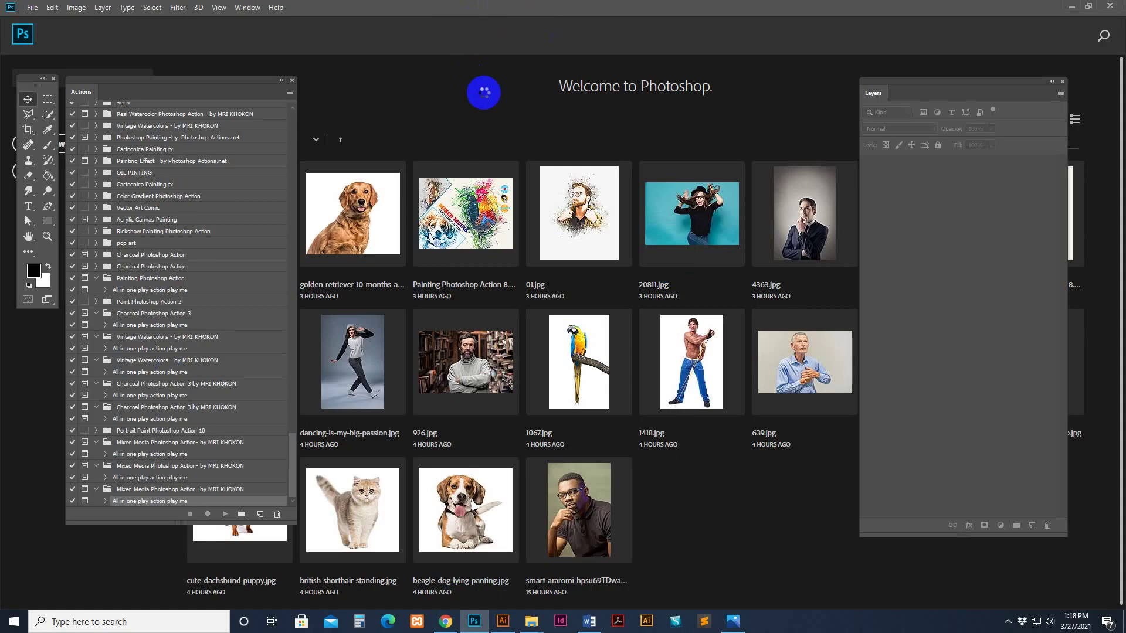
drag(500, 595, 480, 100)
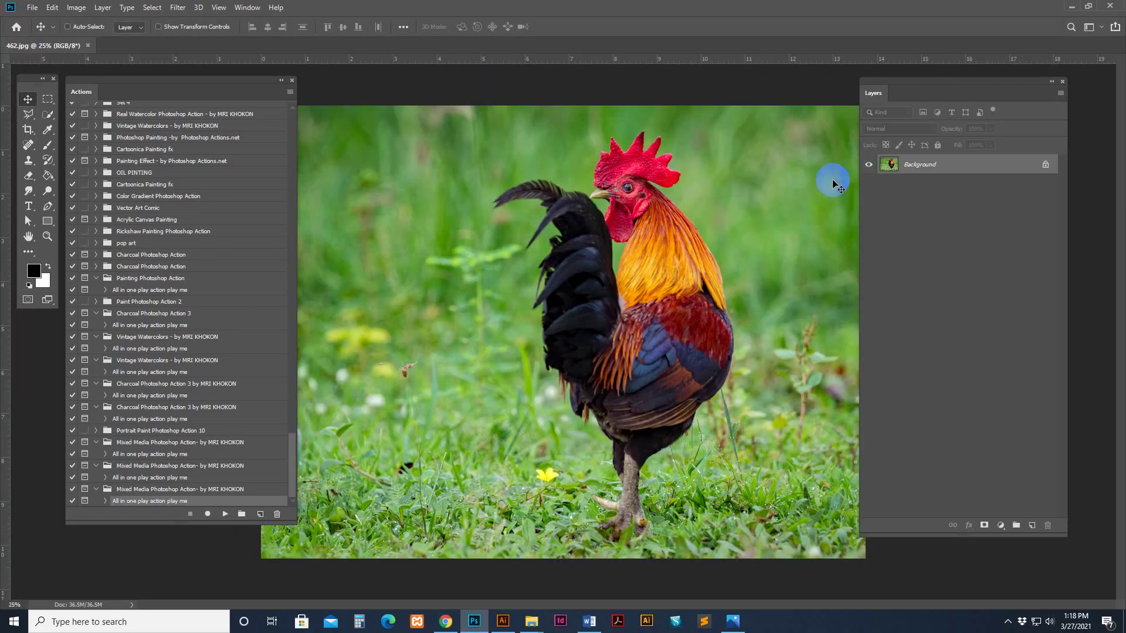
key(z)
alt+click(644, 196)
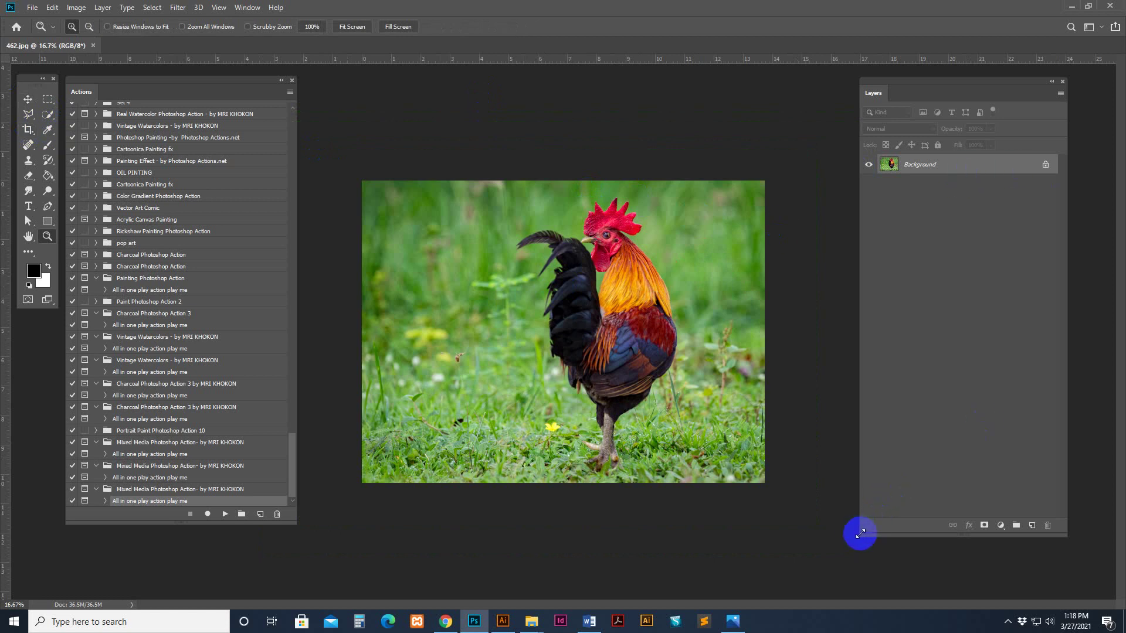
drag(860, 533, 916, 490)
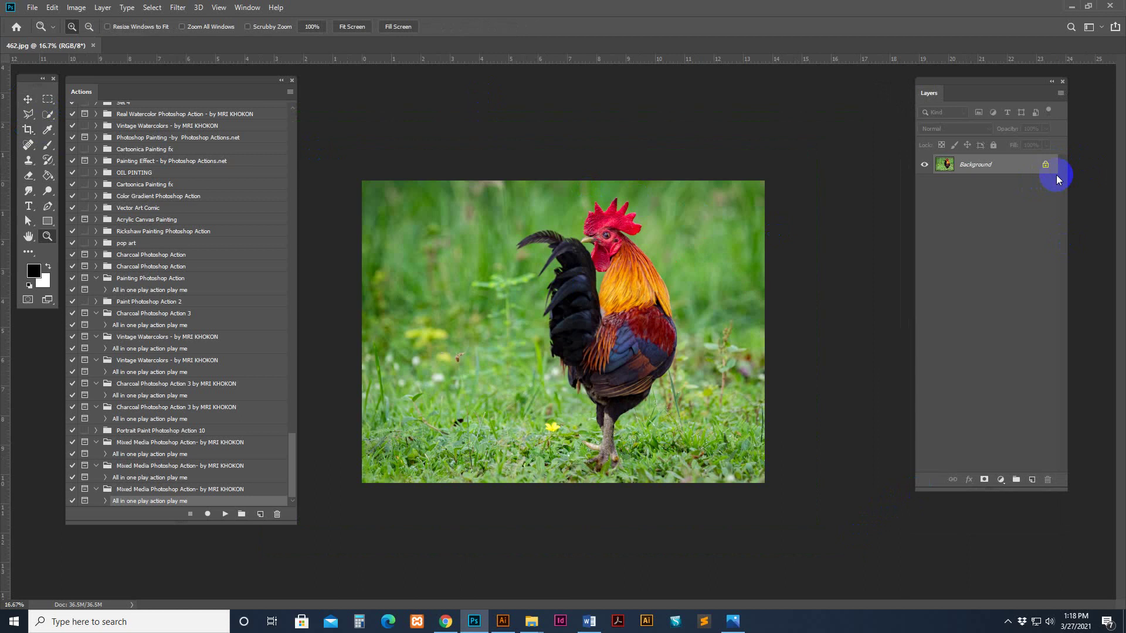
double_click(1014, 167)
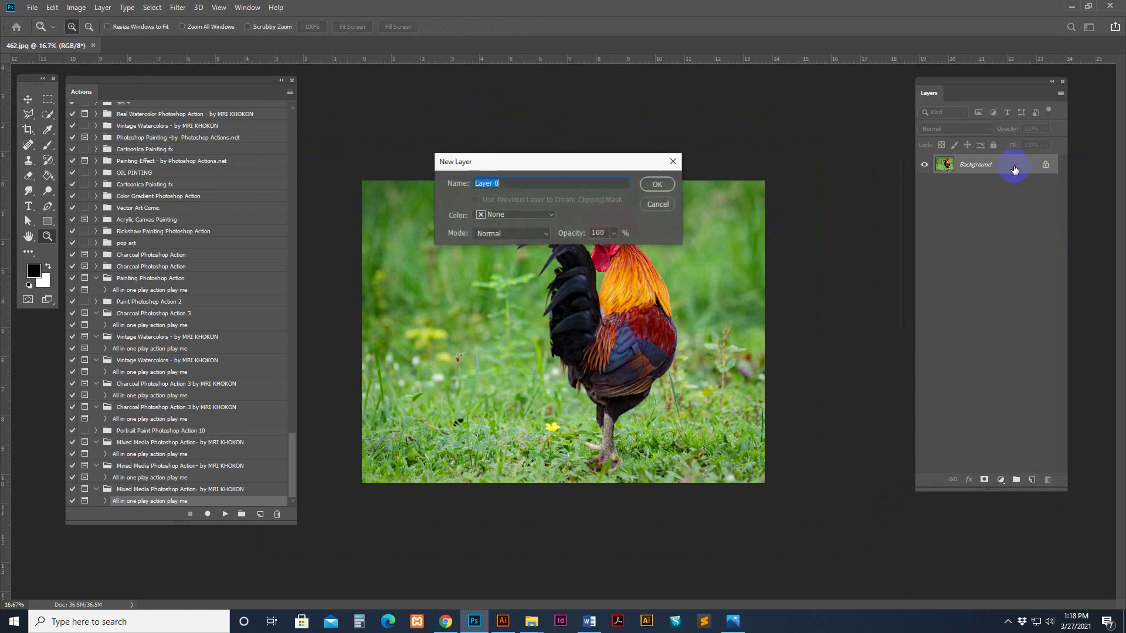
click(664, 185)
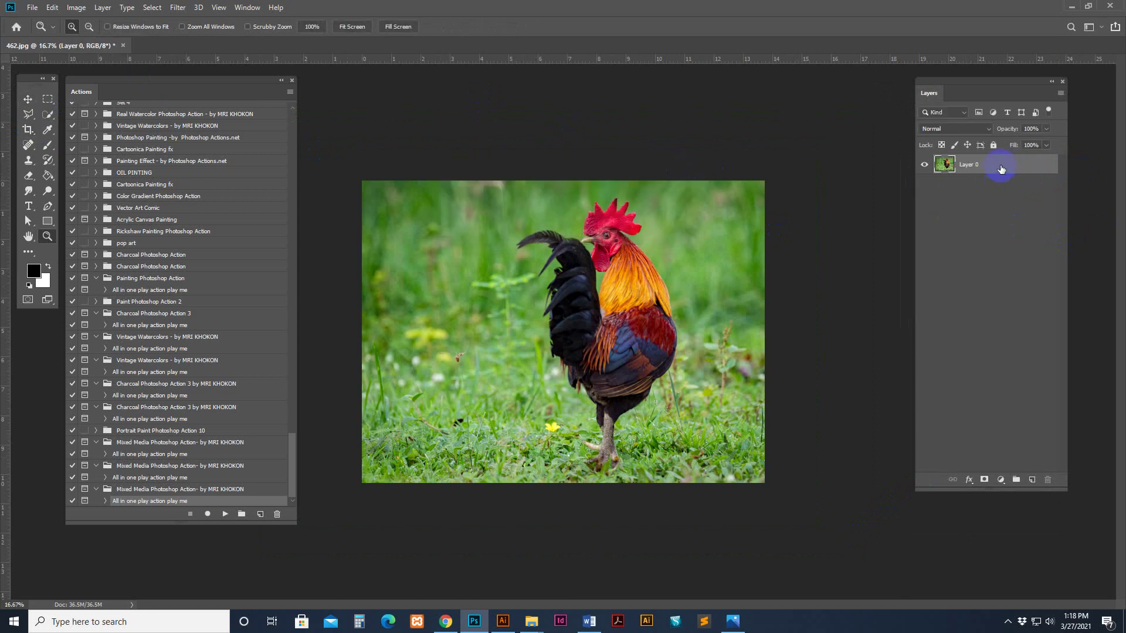
right_click(1001, 169)
click(1000, 165)
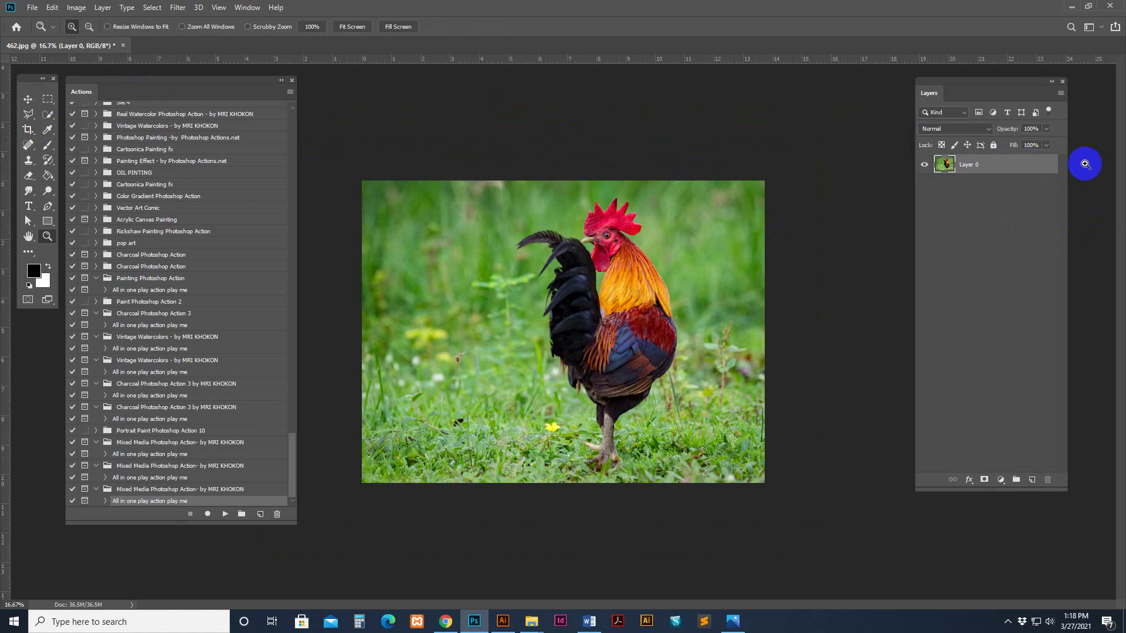
right_click(1032, 166)
click(950, 481)
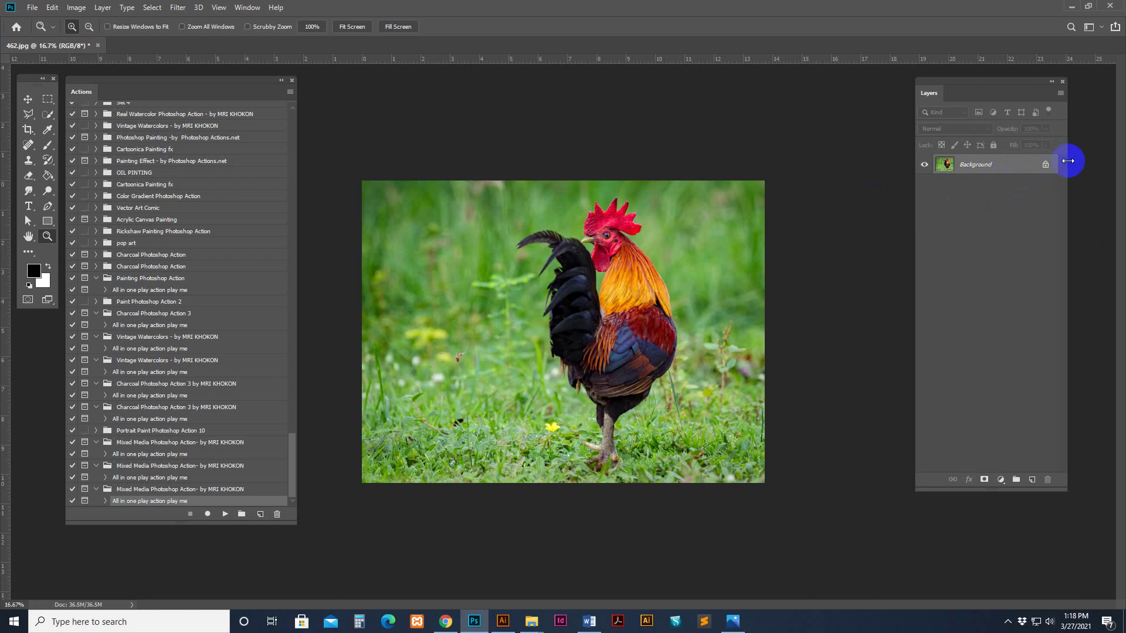
click(47, 150)
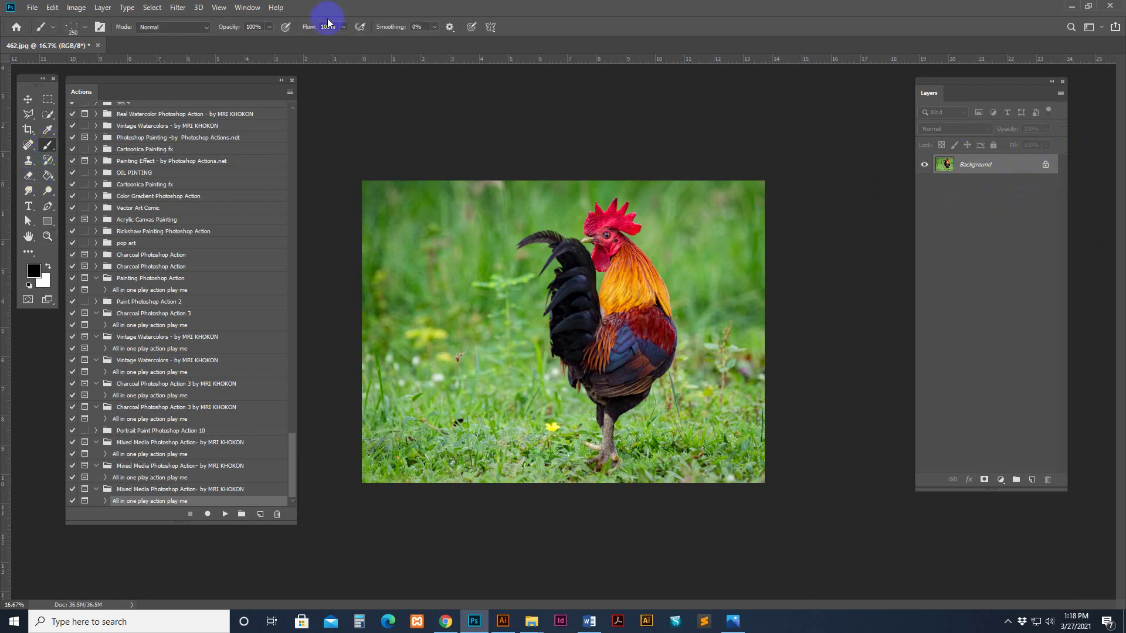
Keep the rooster photo in RGB colour mode, then start a crop to extend the canvas.
click(269, 27)
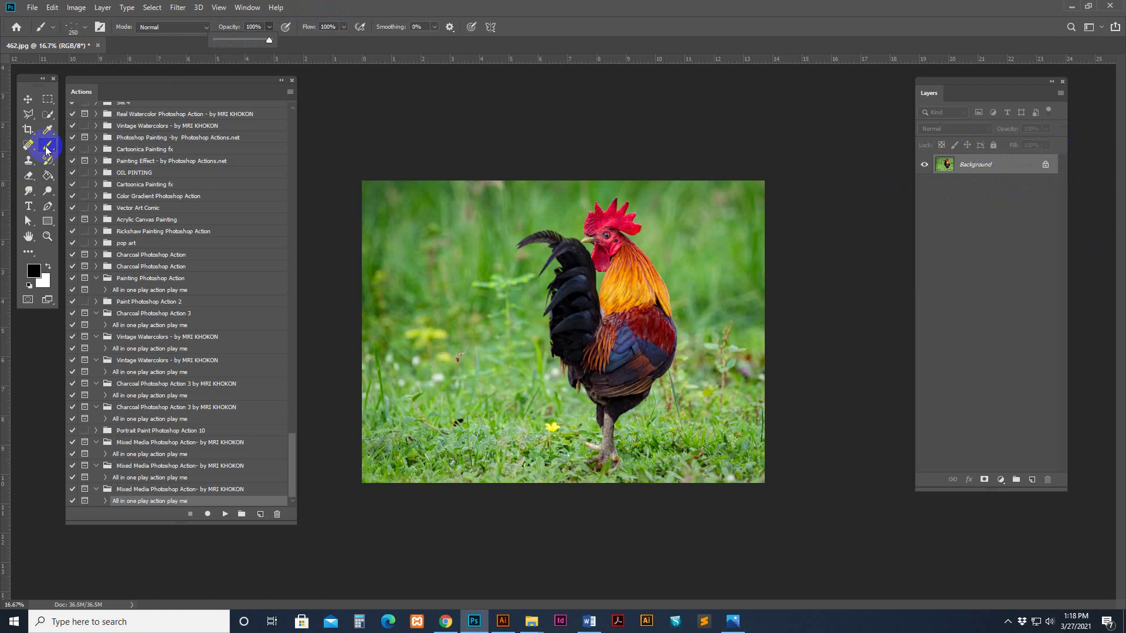
click(28, 99)
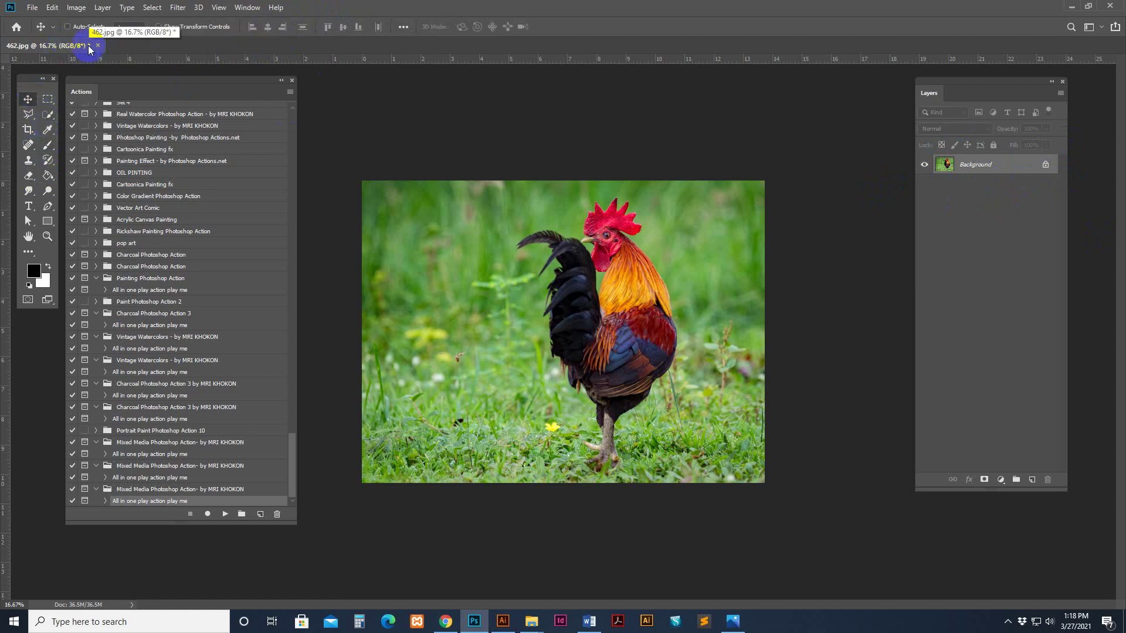
click(76, 7)
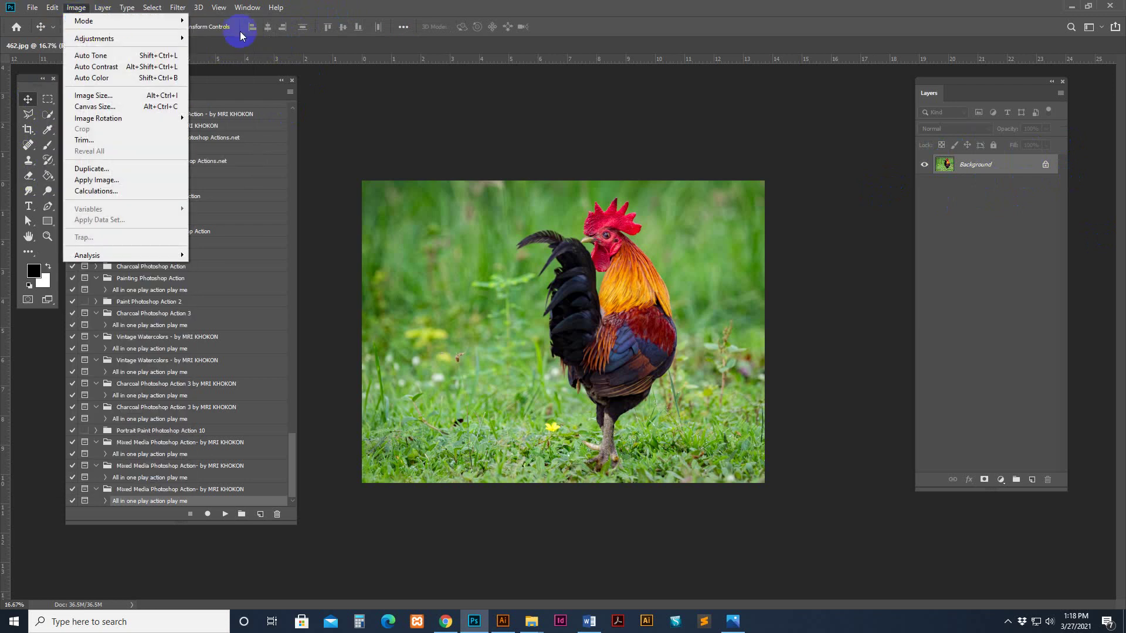
mouse_move(84, 19)
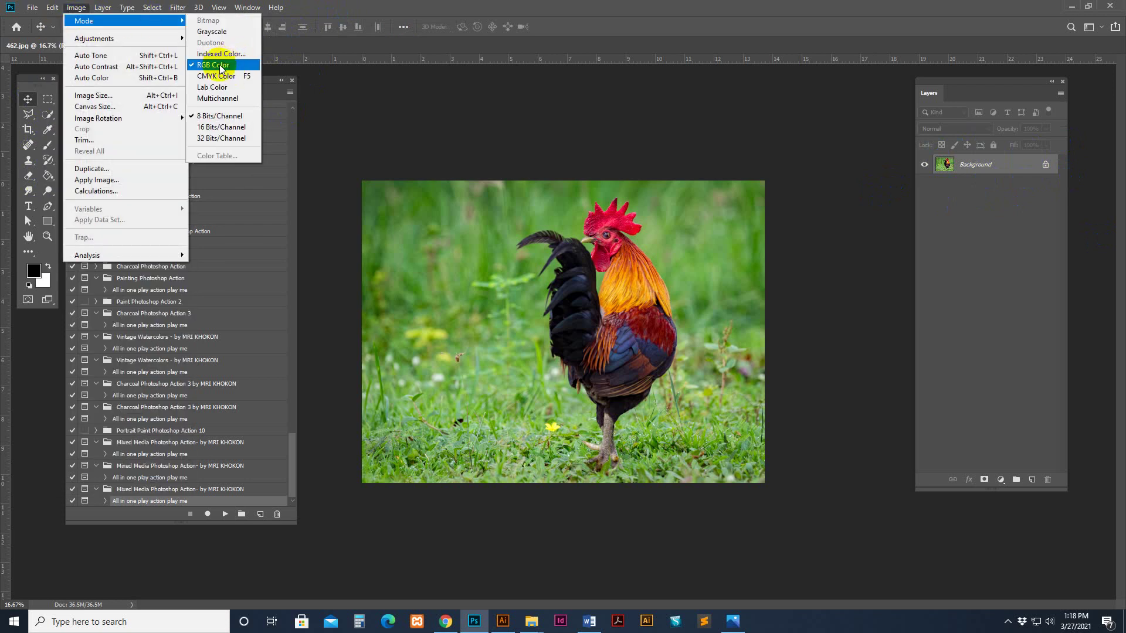
click(221, 66)
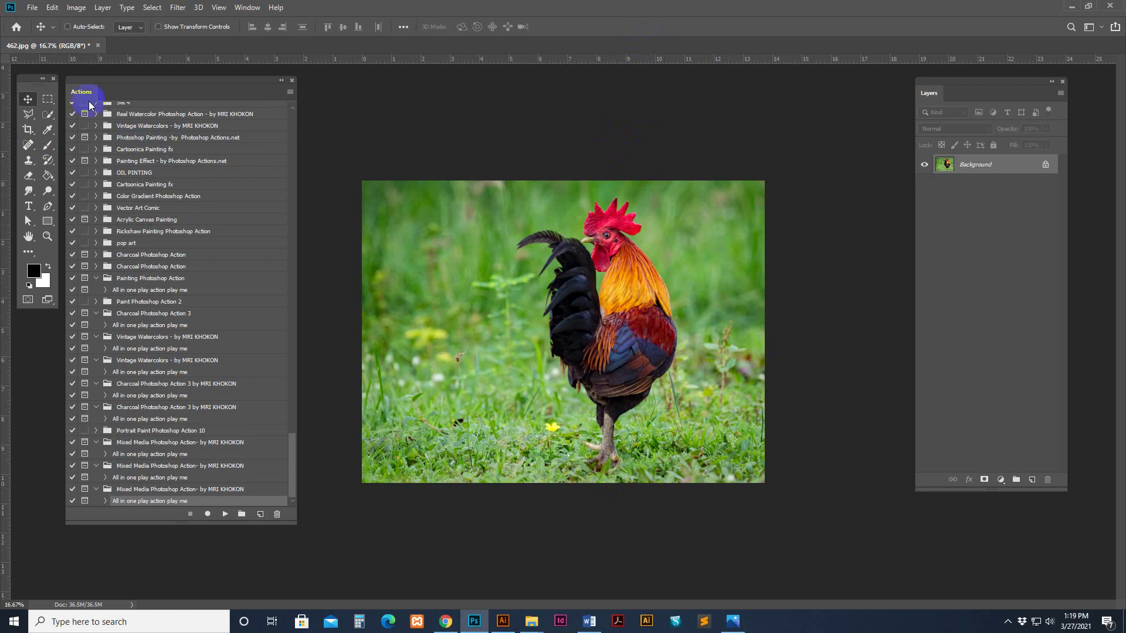
click(28, 129)
Extend the canvas with white space above, right and below the rooster, and commit the crop.
drag(566, 182, 565, 155)
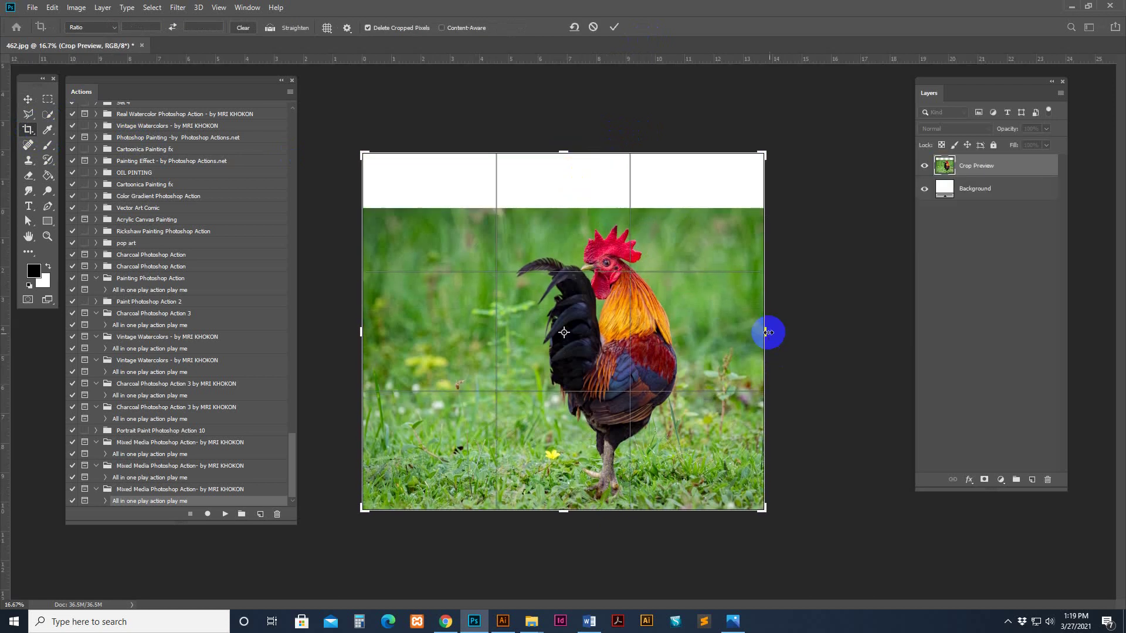
drag(765, 332, 785, 332)
drag(567, 508, 569, 519)
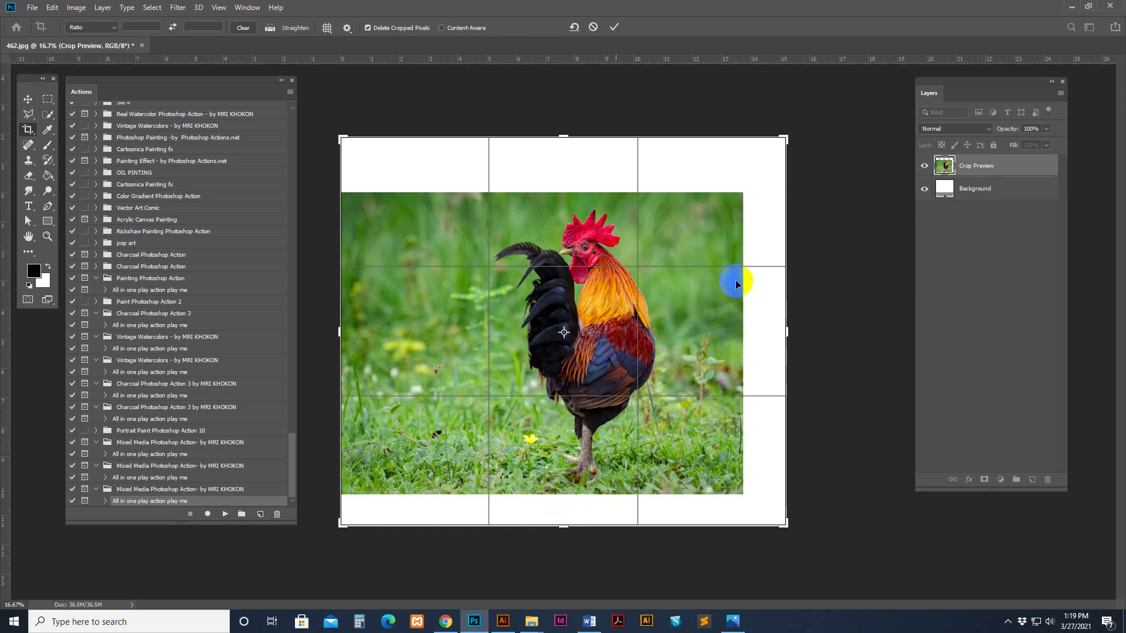
drag(573, 143, 570, 125)
click(27, 99)
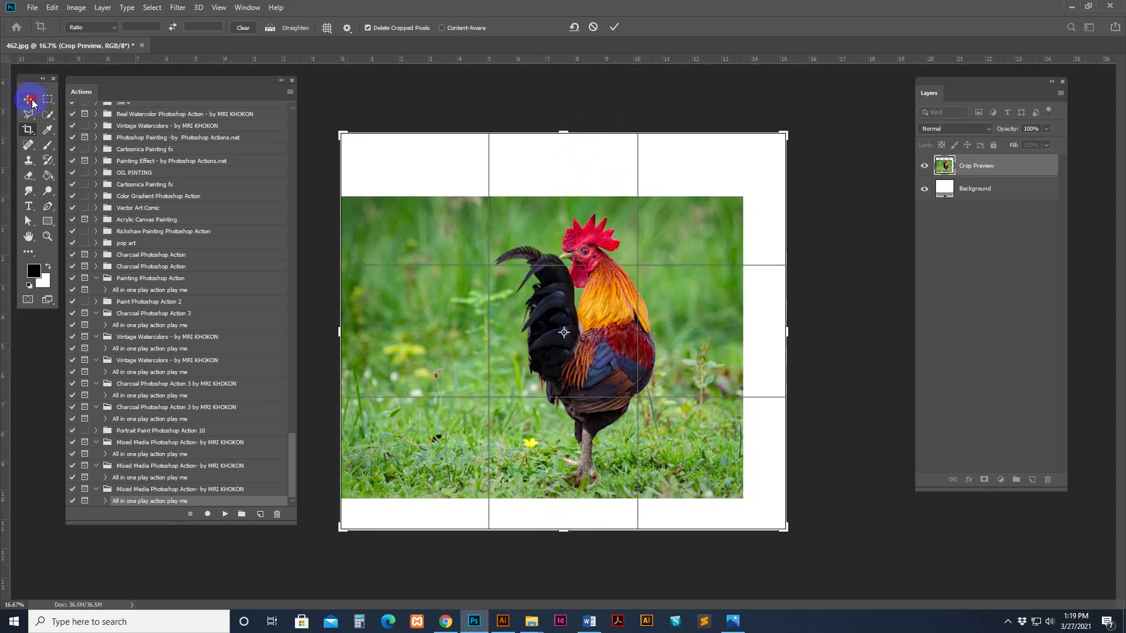
Resize the image to a width of 2500 px.
click(76, 7)
click(90, 95)
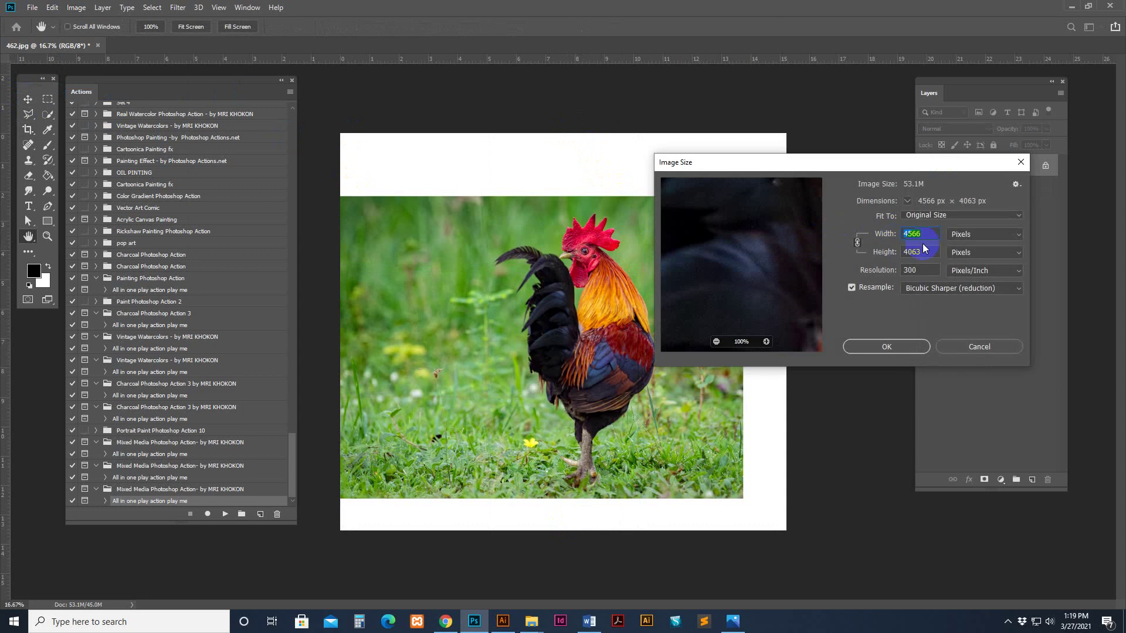
text(2500)
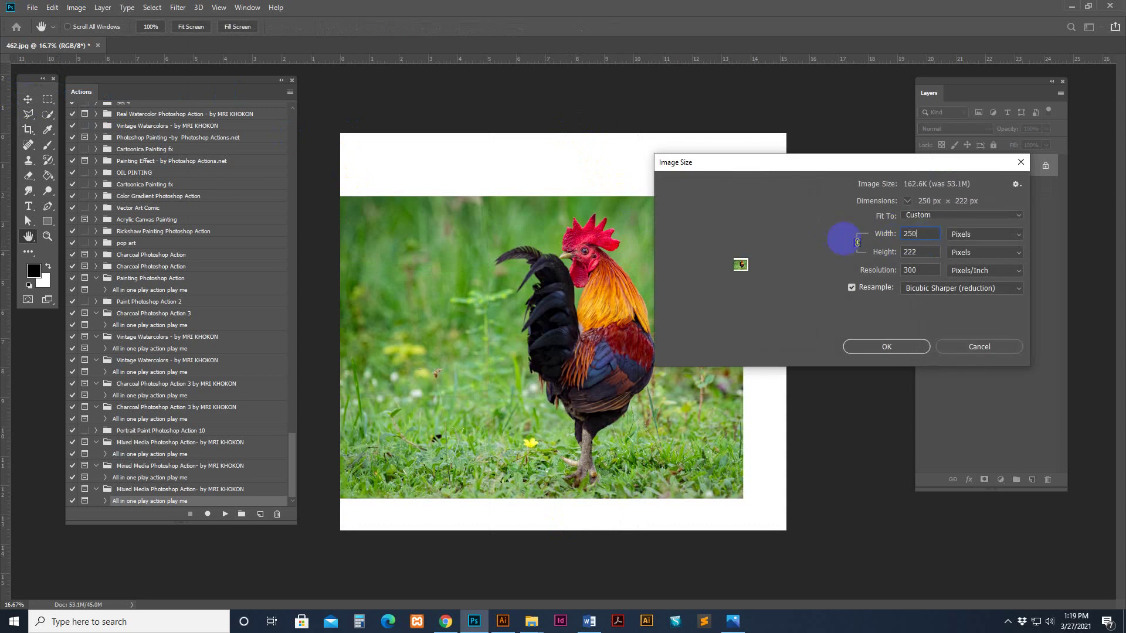
click(916, 350)
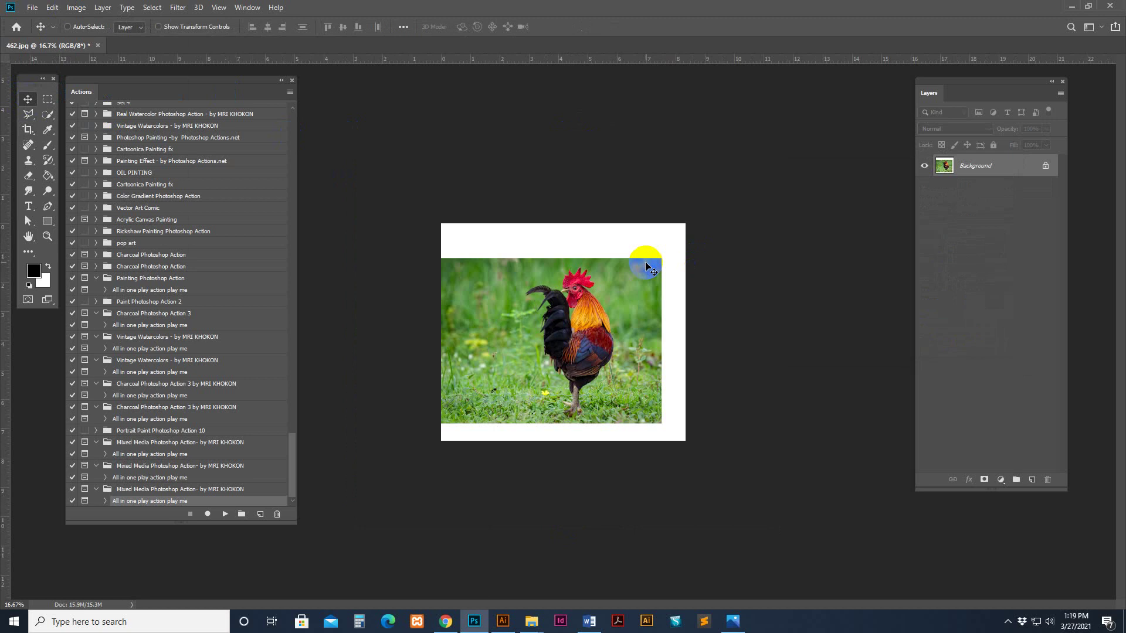
key(ctrl+plus)
key(ctrl+plus)
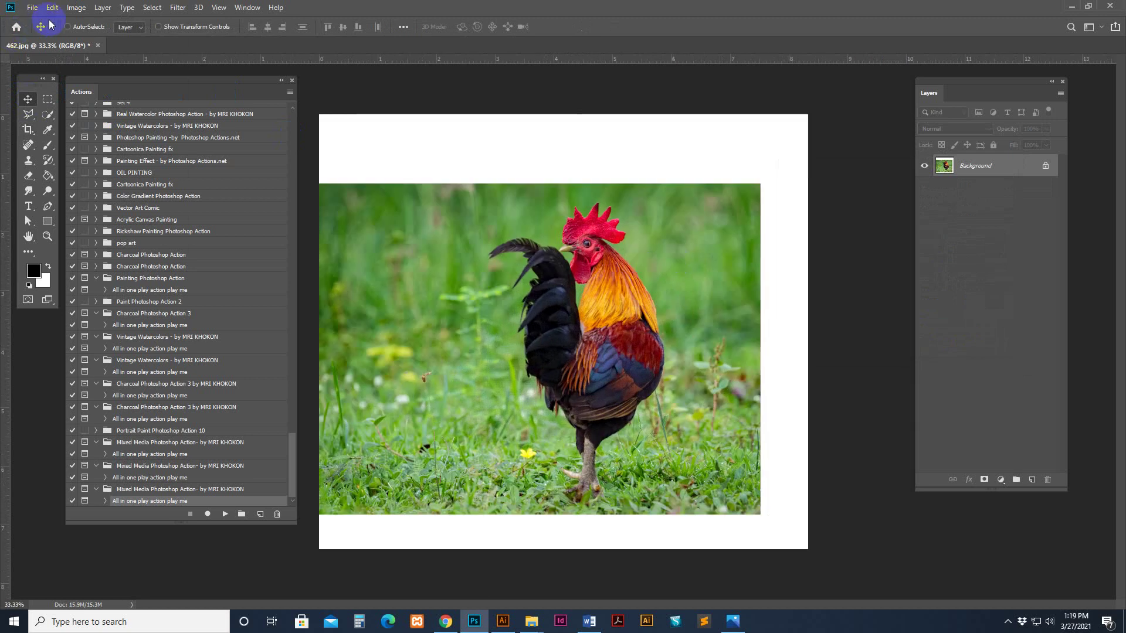
Recheck Image Size to confirm the image is 2500 × 2225 px.
click(76, 7)
click(92, 95)
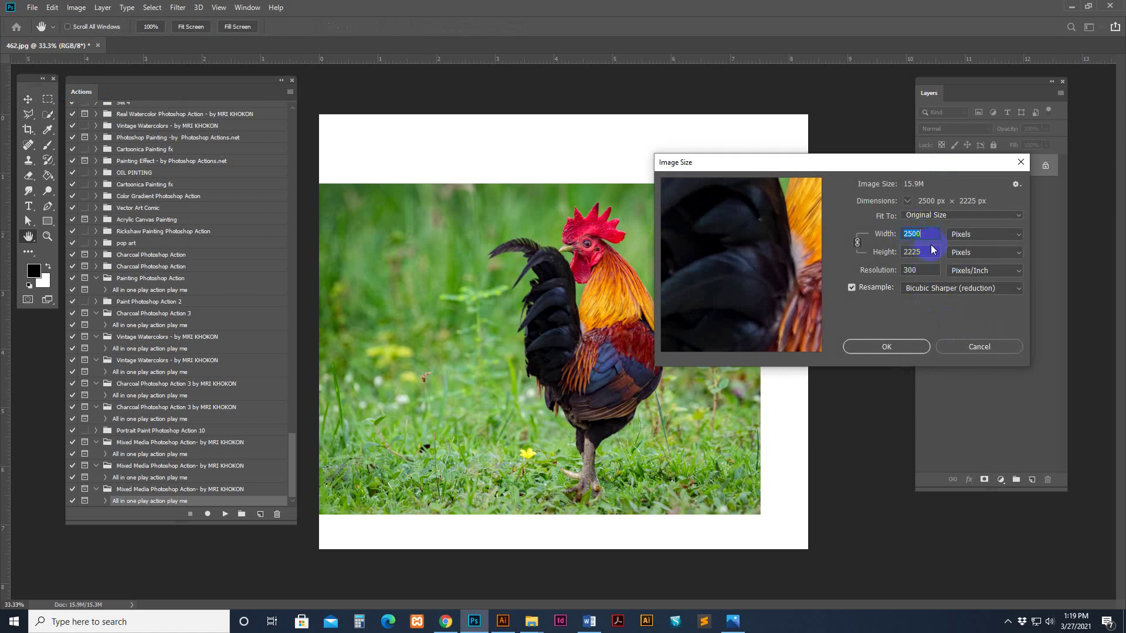
drag(932, 233, 888, 232)
click(903, 346)
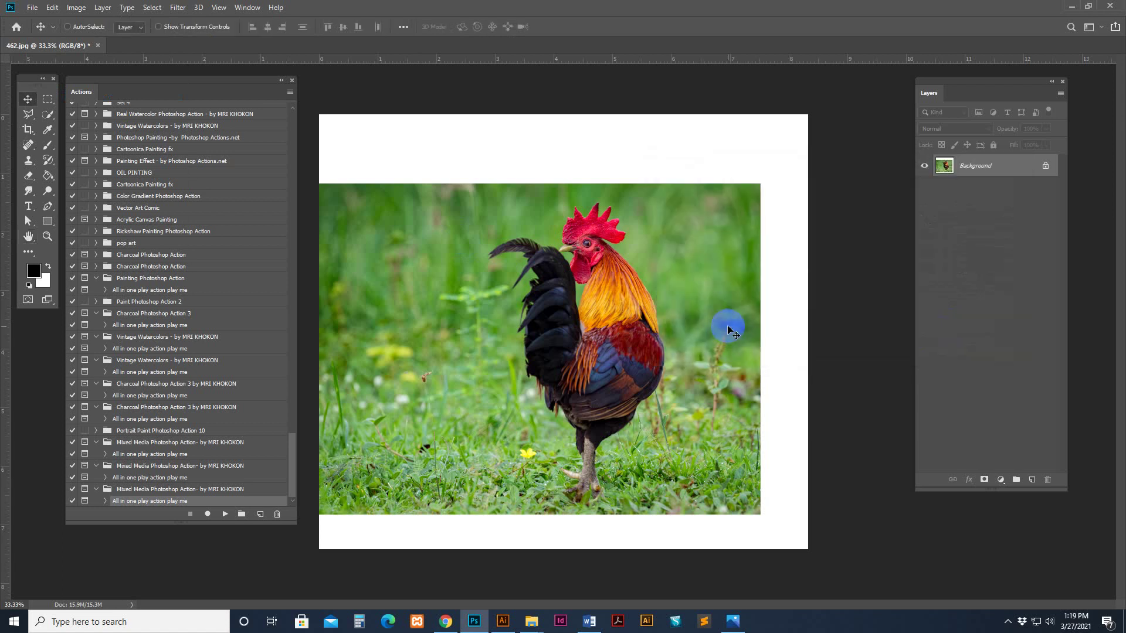
Select the rooster automatically with Quick Selection's Select Subject.
click(49, 120)
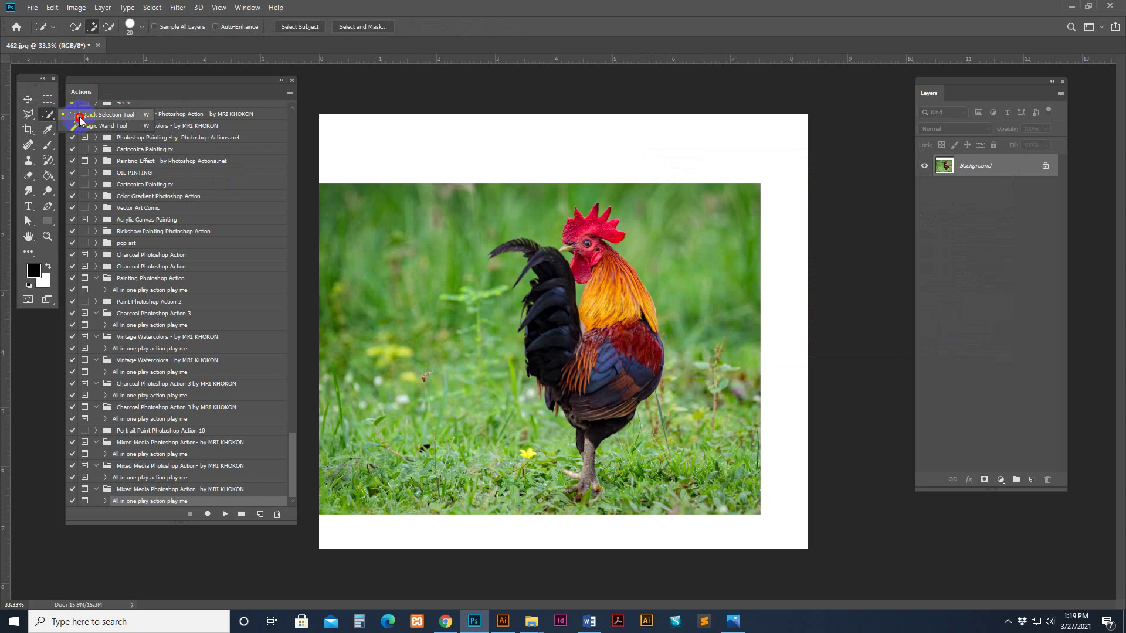
click(80, 115)
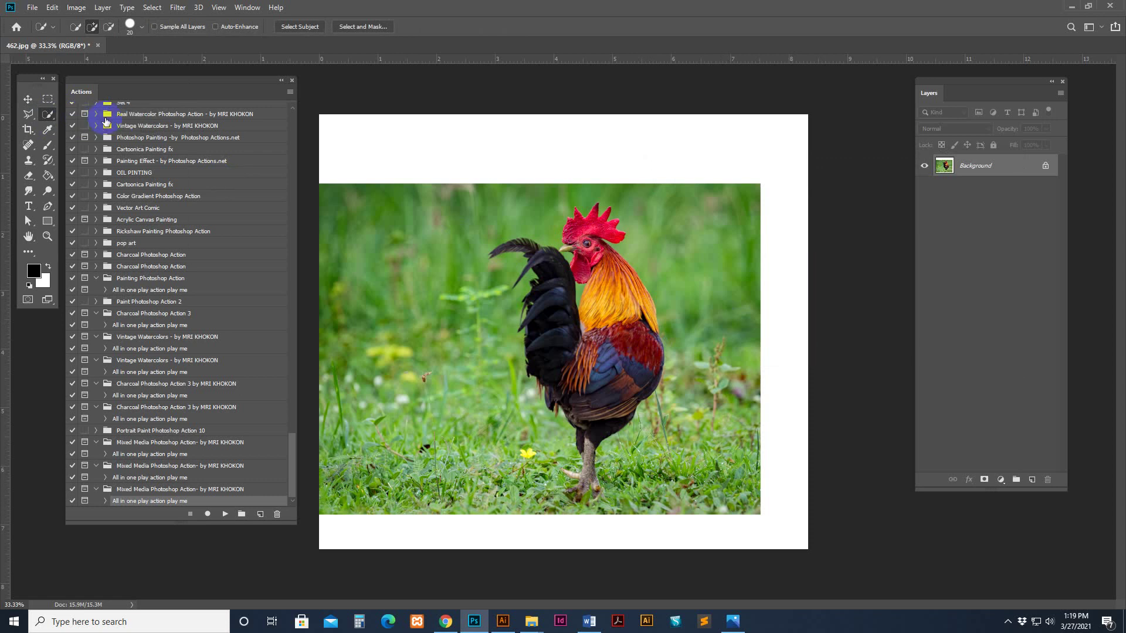
click(296, 26)
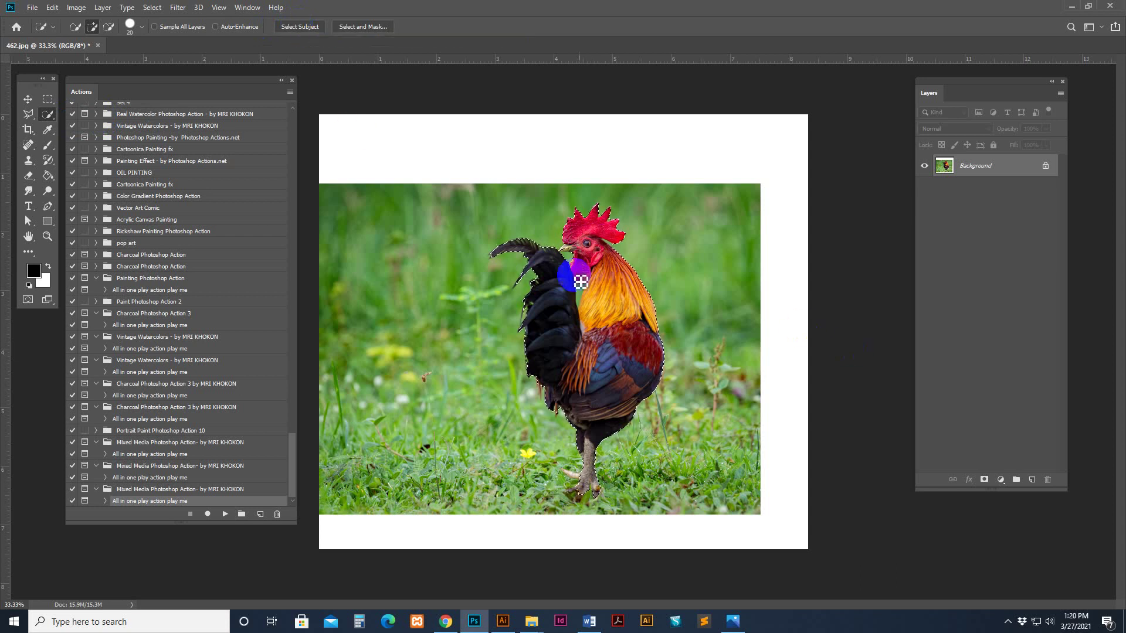
key(ctrl+plus)
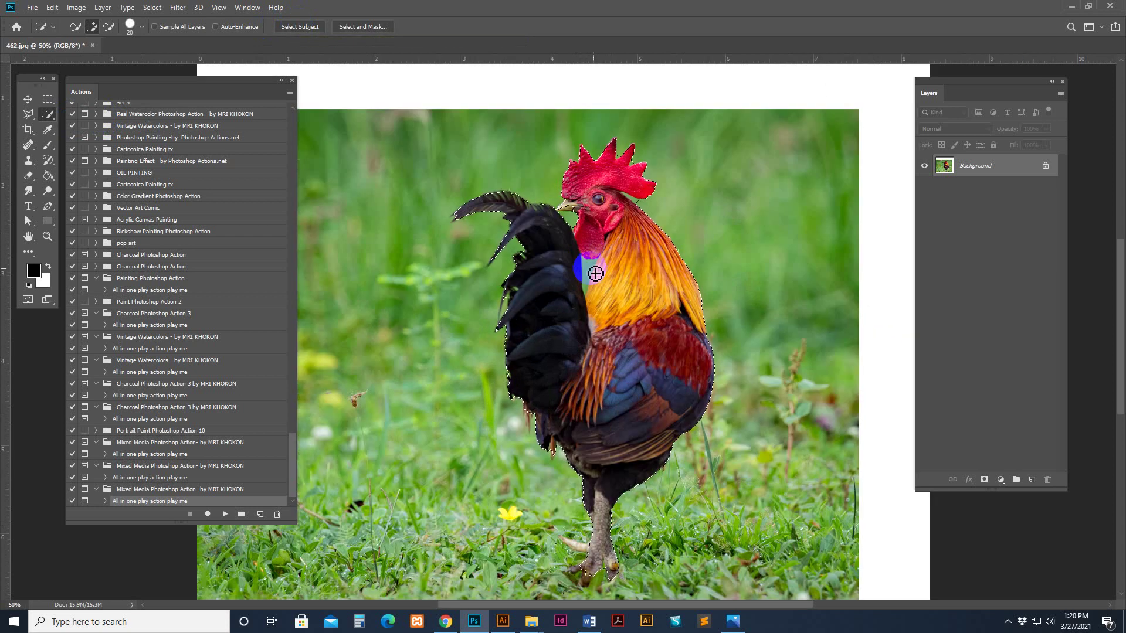
key(alt)
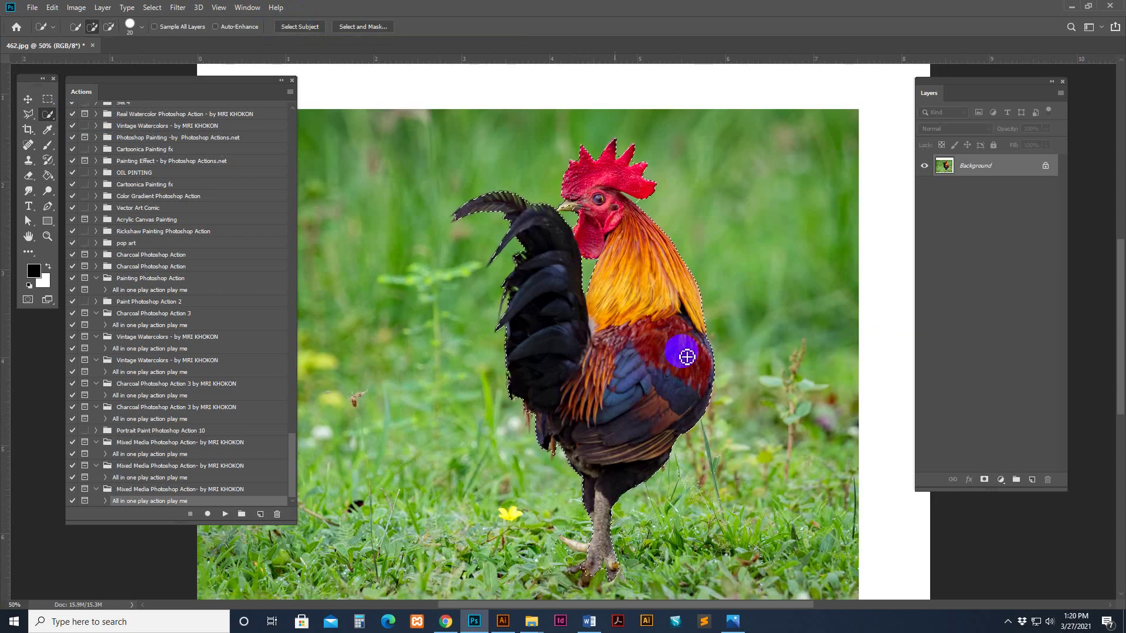
Add a new empty layer and name it 'brush'.
click(1032, 480)
click(971, 168)
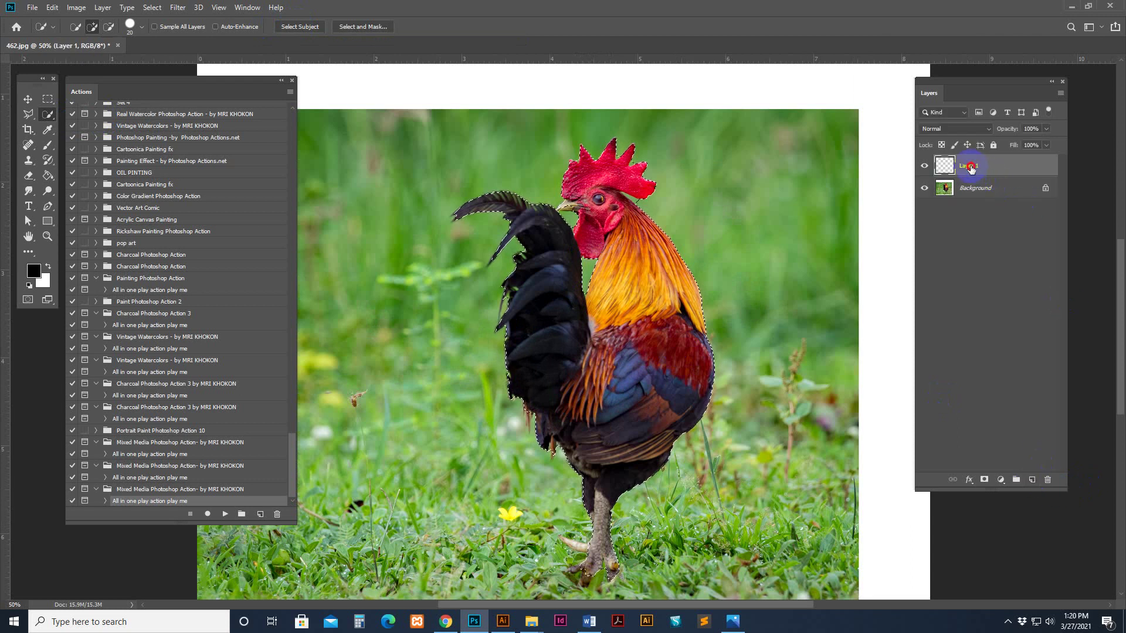
click(972, 165)
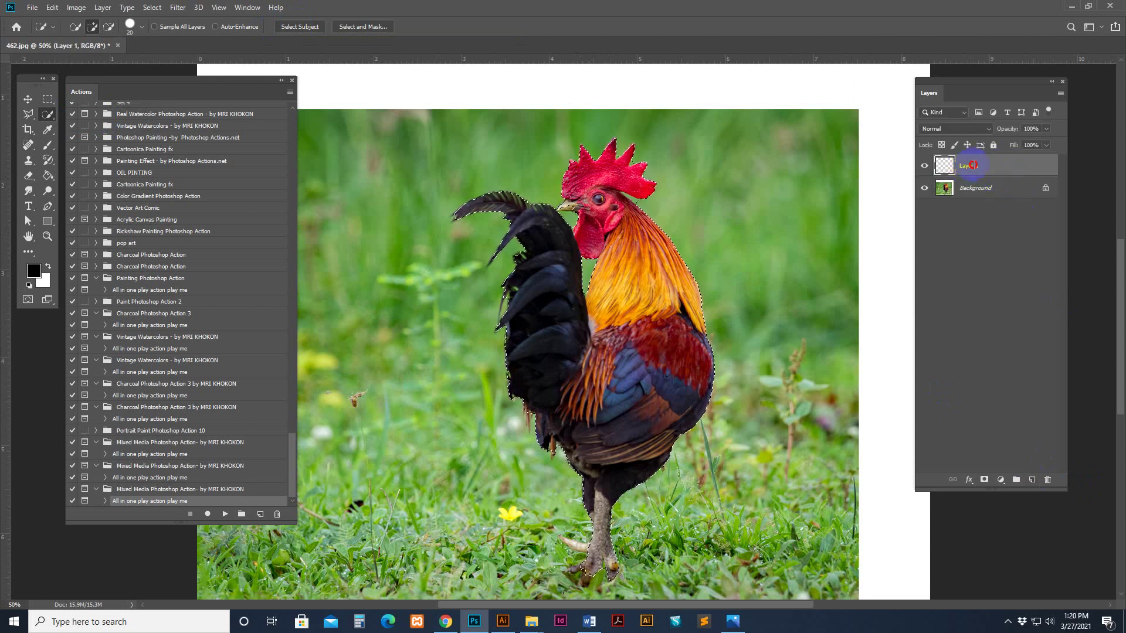
text(bri)
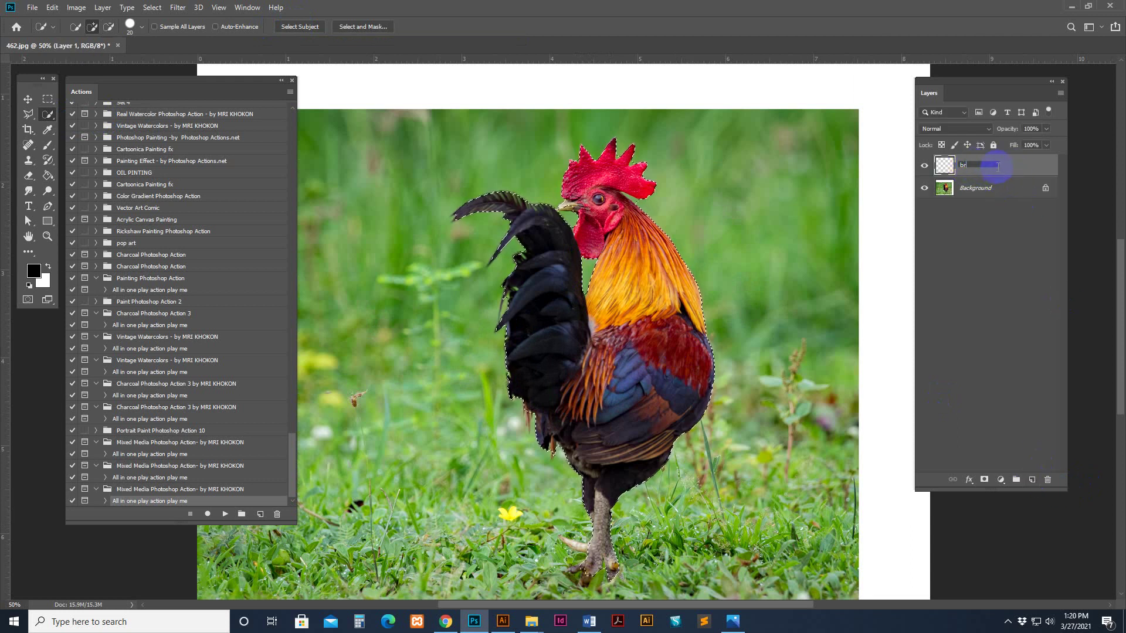
text(h)
key(Return)
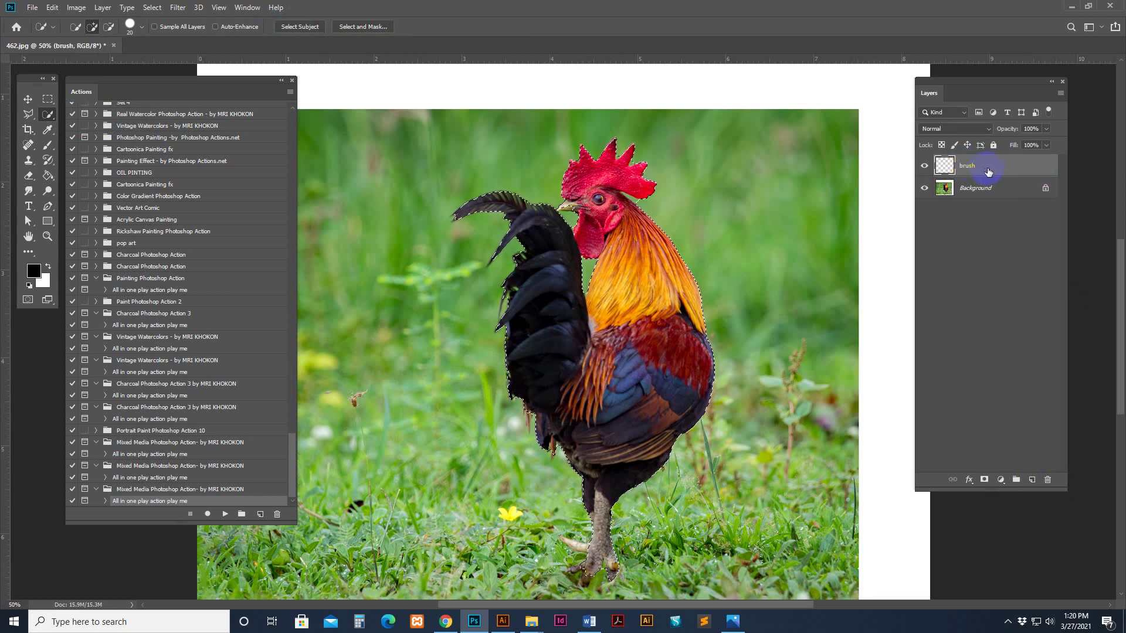
Set the foreground colour to red.
click(48, 129)
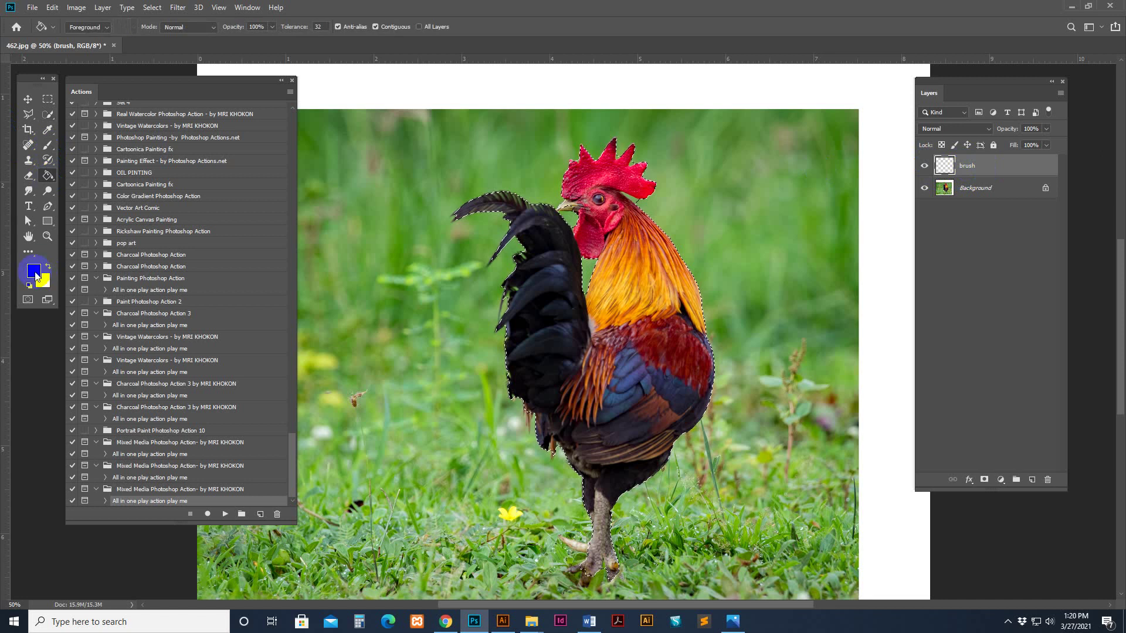
click(34, 270)
click(949, 394)
click(1080, 378)
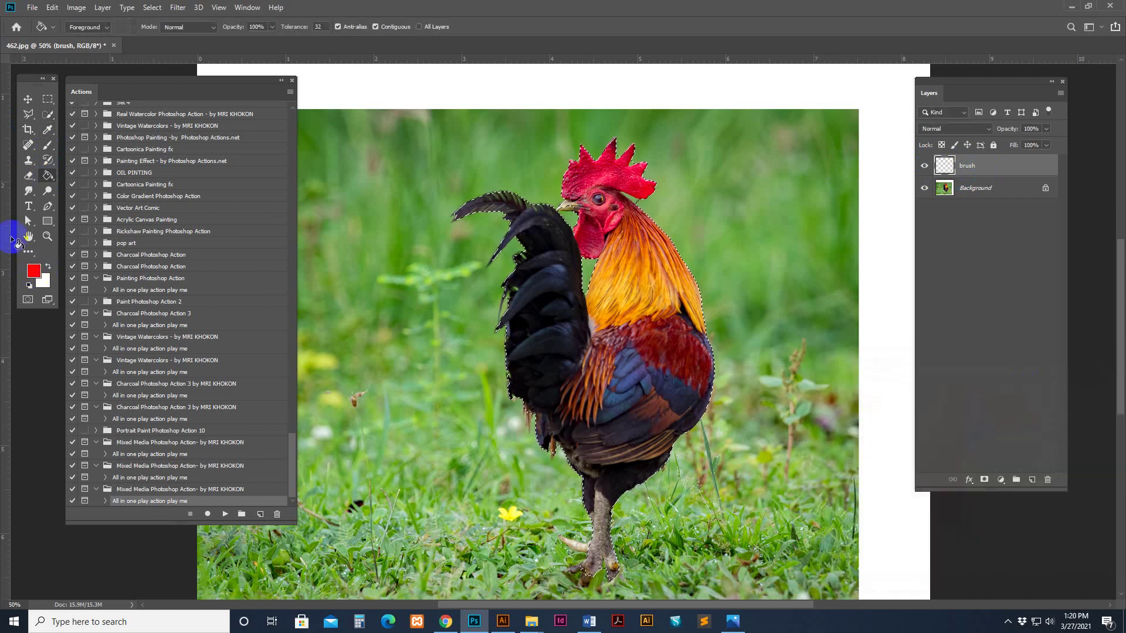
Fill the selected rooster with pure red using the Paint Bucket.
click(50, 177)
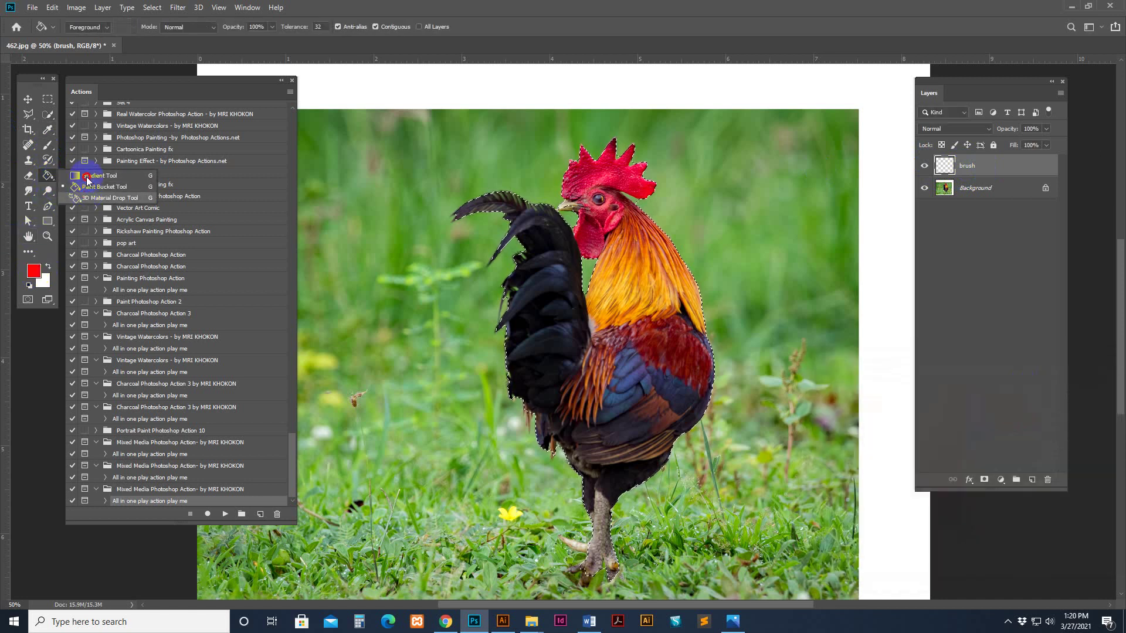
click(34, 270)
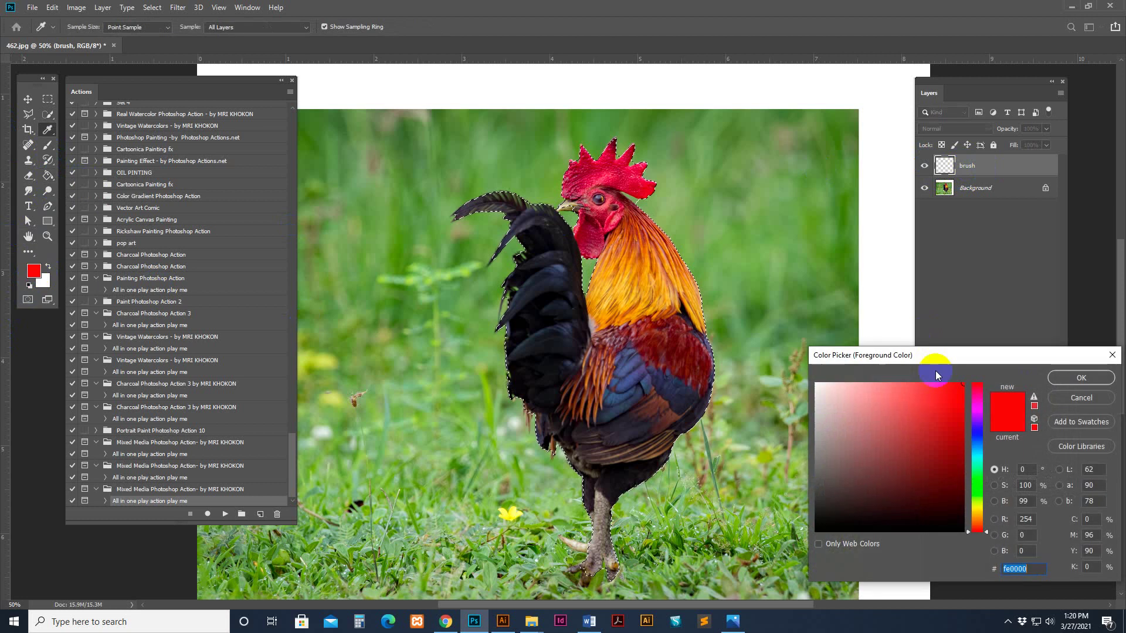
click(945, 383)
click(1101, 380)
click(664, 305)
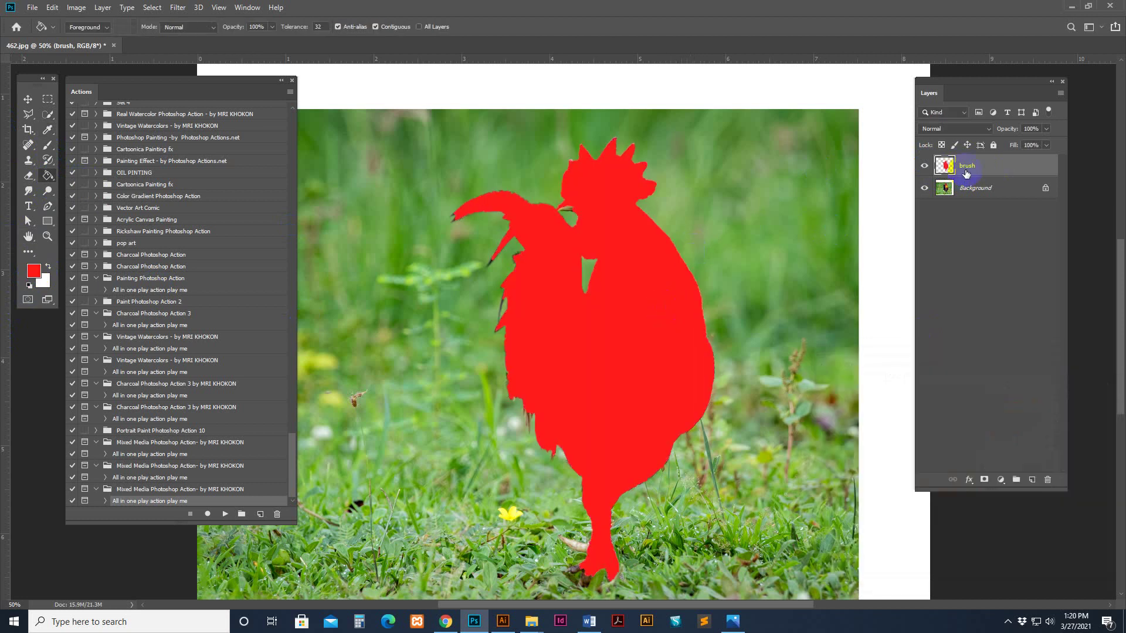
Compare the red fill's coverage and pick a smaller hard round brush.
click(924, 167)
click(925, 167)
click(48, 144)
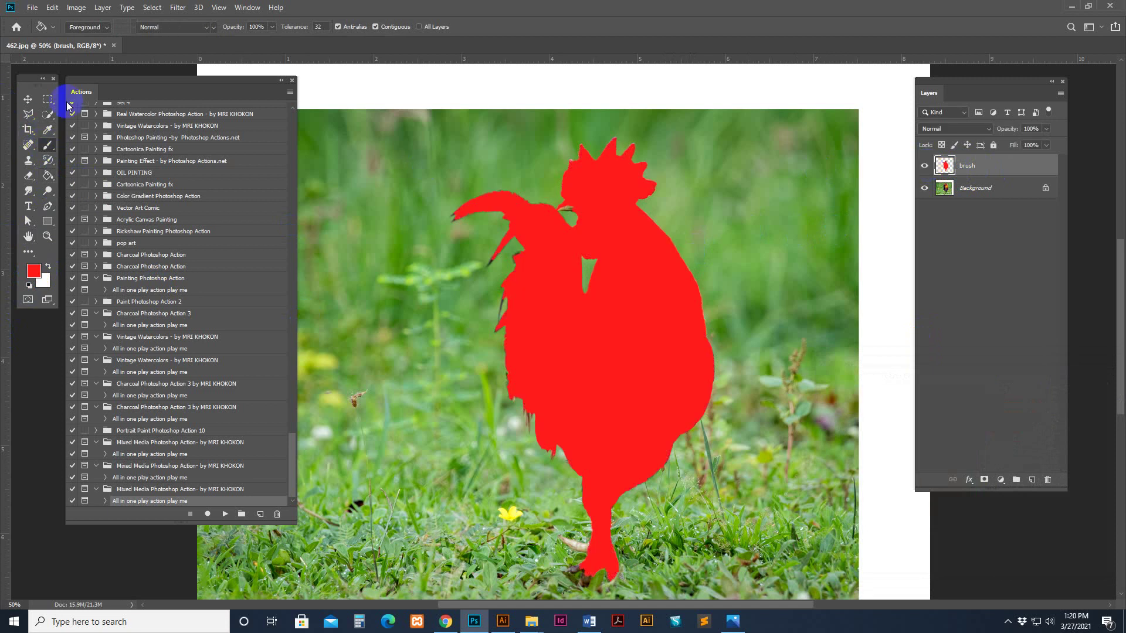
click(76, 27)
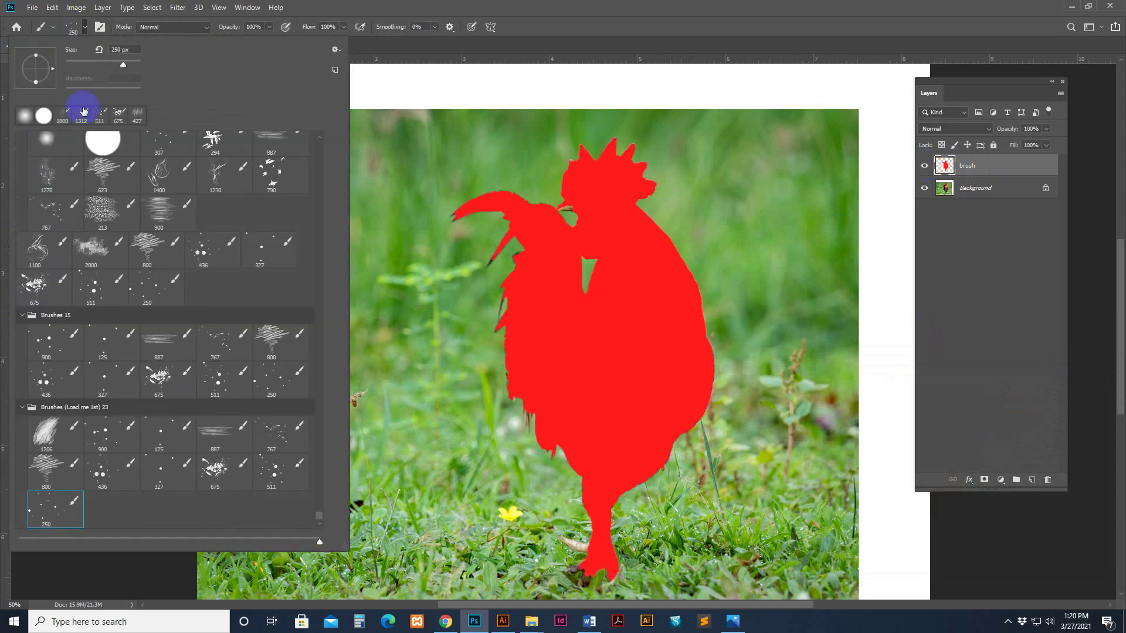
click(98, 145)
click(656, 32)
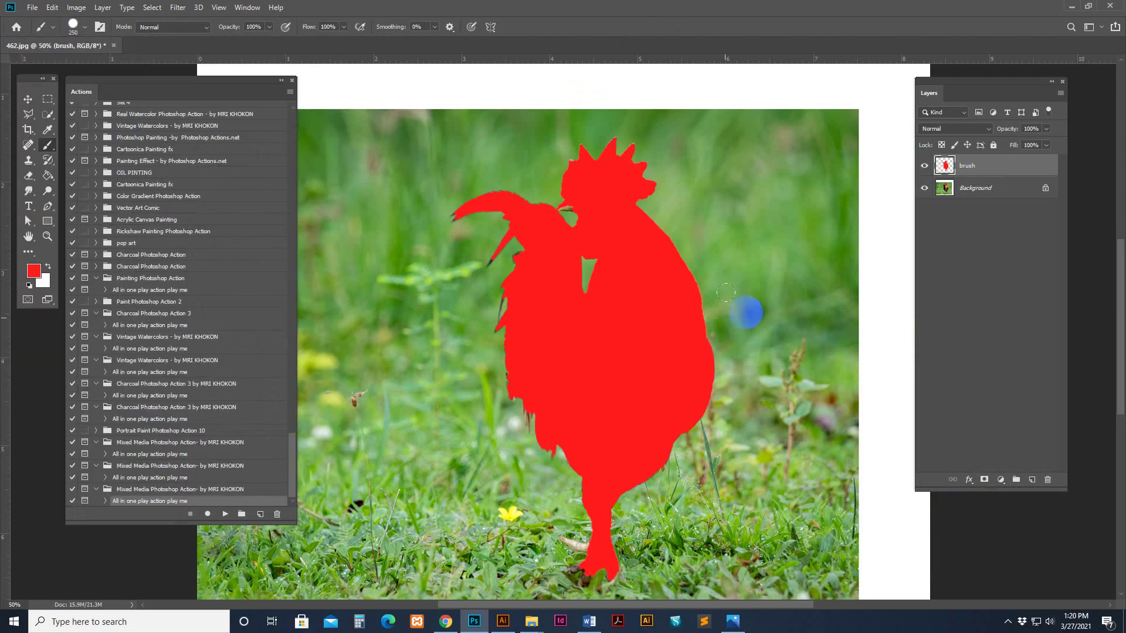
key(bracketleft)
key(bracketleft)
click(925, 167)
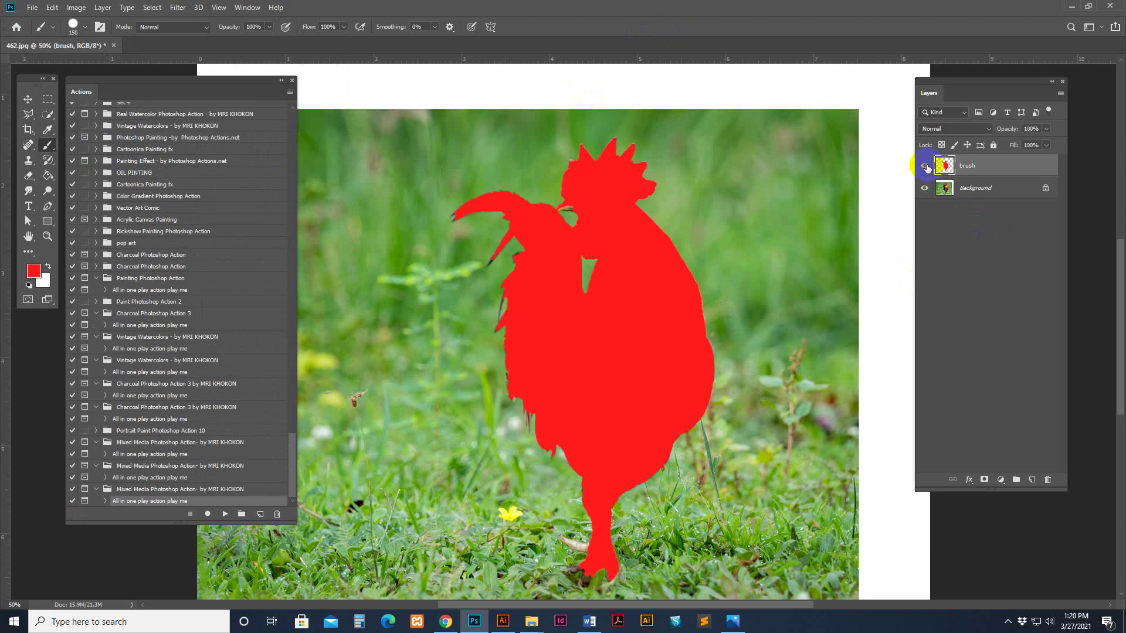
click(925, 166)
Paint red over the remaining gaps near the eye, head and foot.
key(bracketleft)
key(bracketleft)
key(bracketleft)
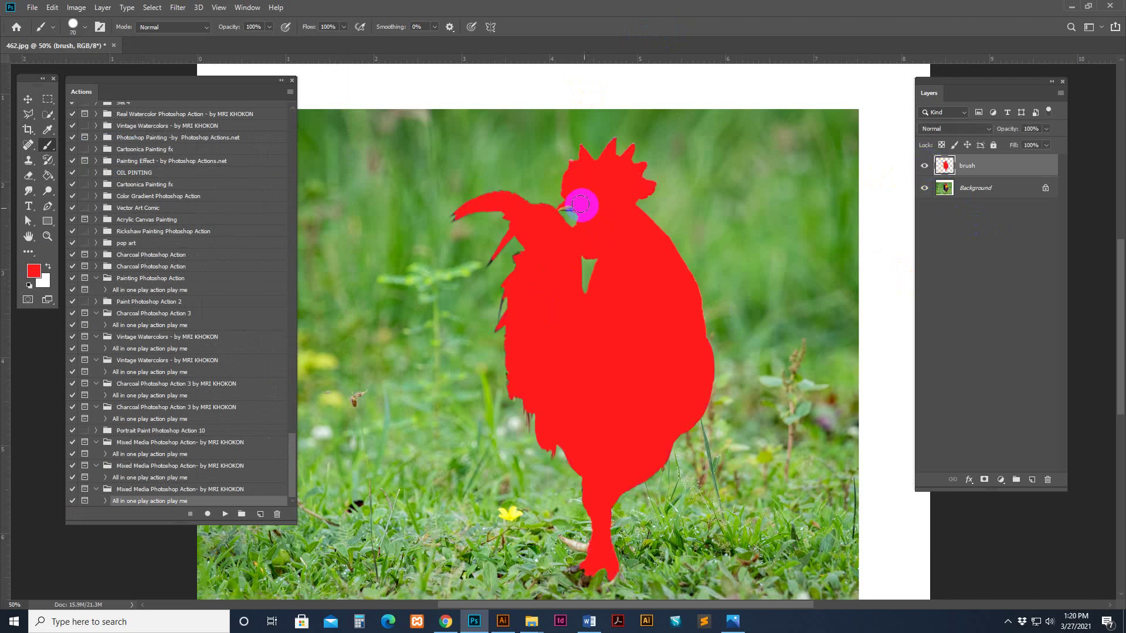
mouse_move(576, 210)
mouse_down()
mouse_move(587, 210)
mouse_move(570, 215)
mouse_up()
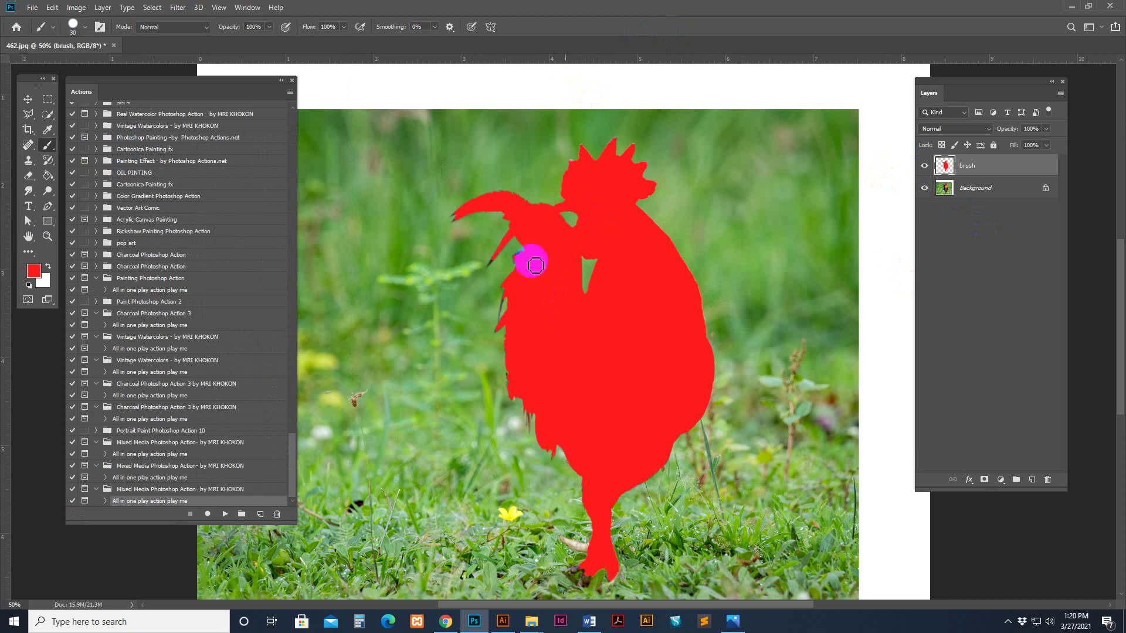
key(bracketleft)
drag(492, 254, 505, 263)
key(bracketleft)
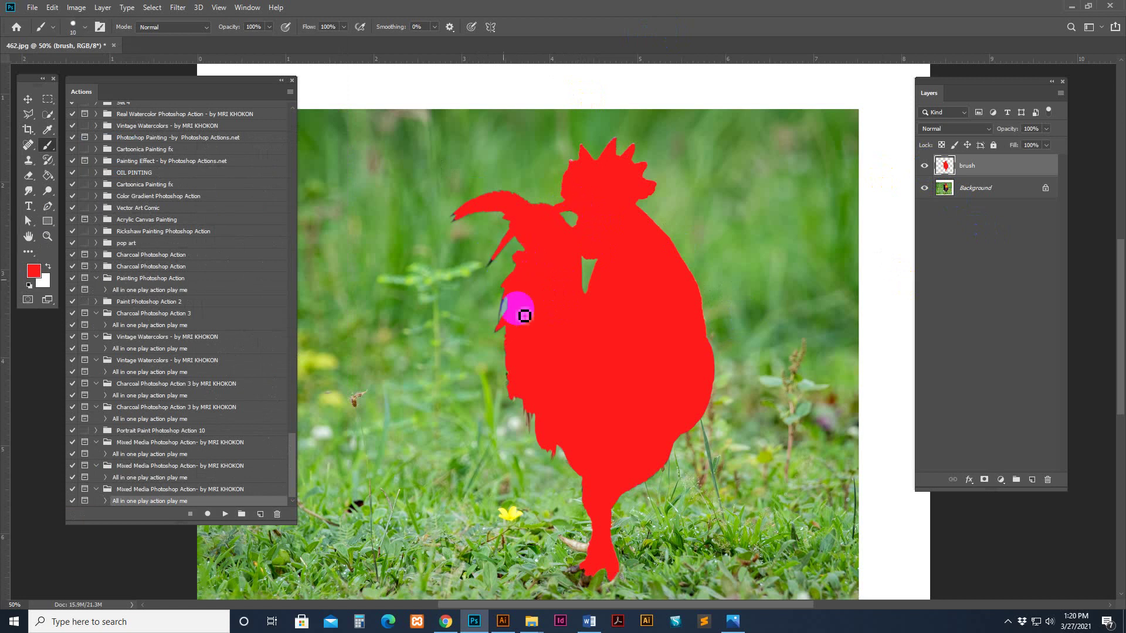
drag(598, 557, 558, 539)
key(bracketright)
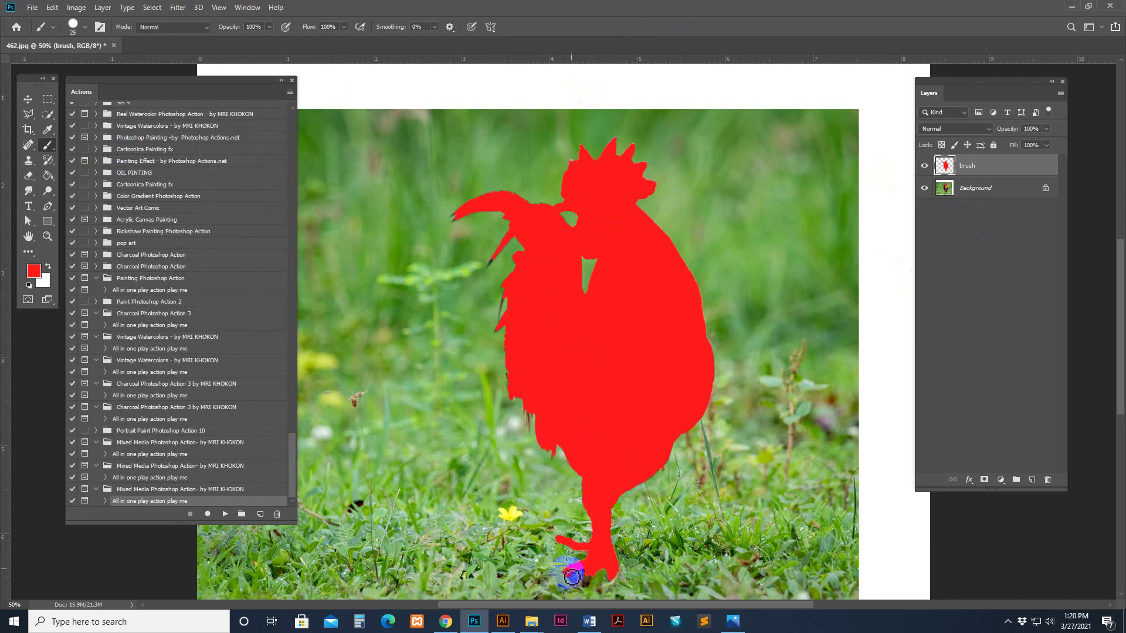
drag(571, 577, 583, 573)
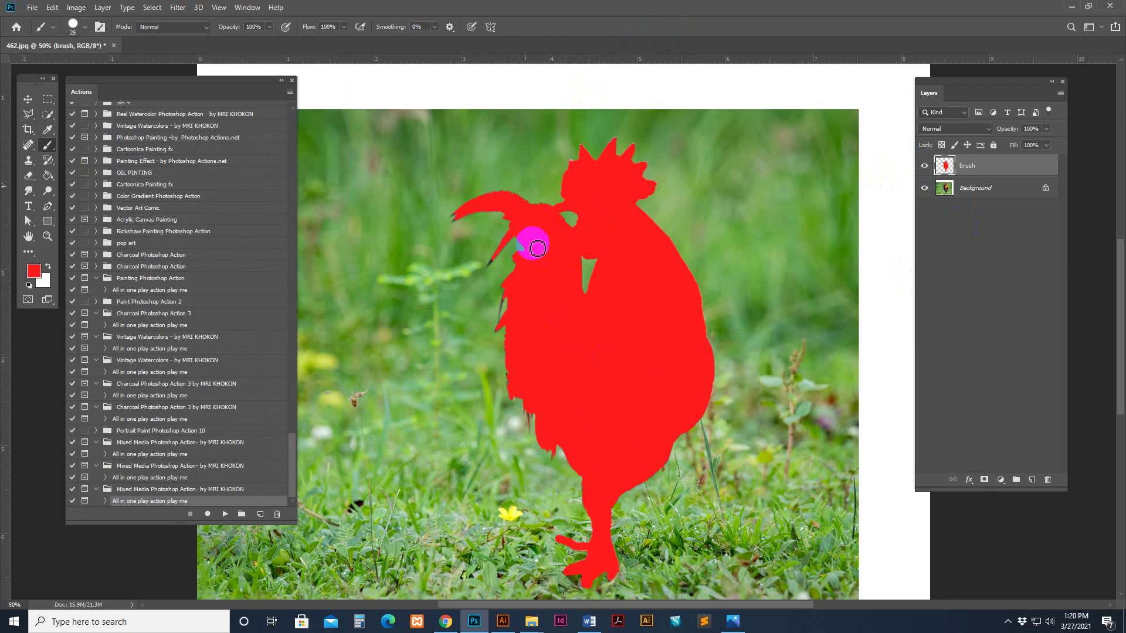
Check the brush layer's visibility, target it, and play the mixed-media action.
click(27, 99)
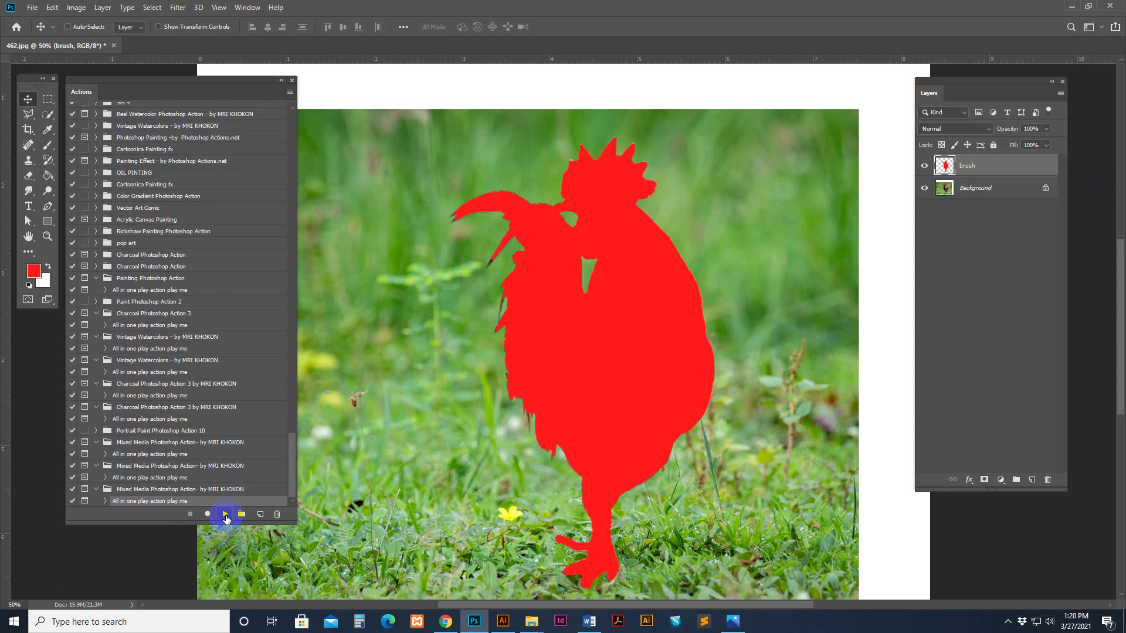
click(924, 167)
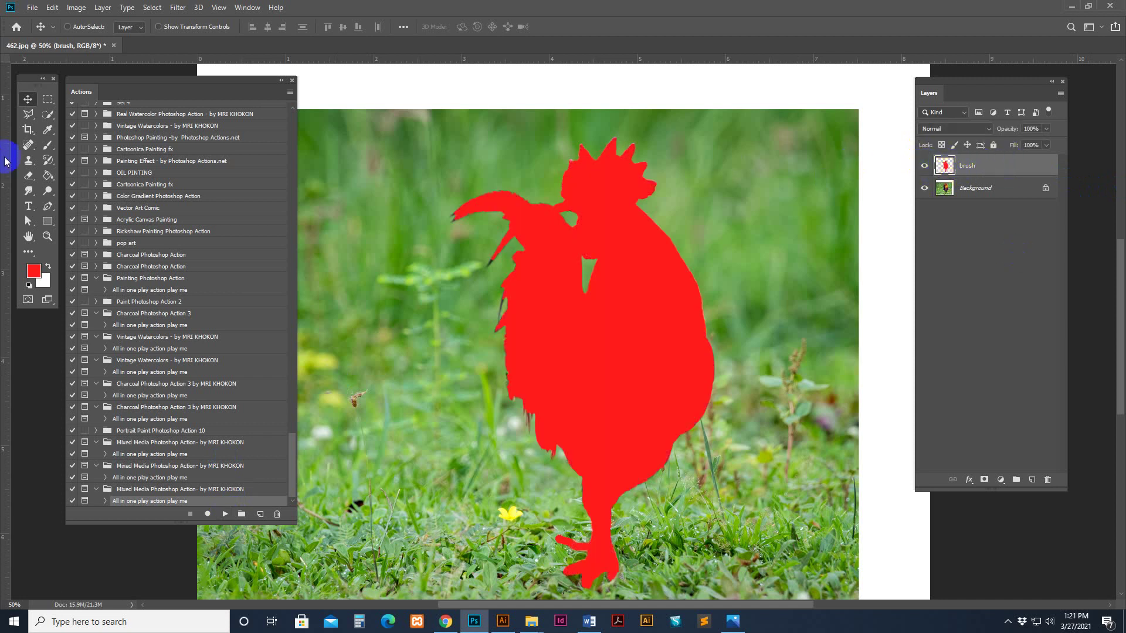
click(47, 147)
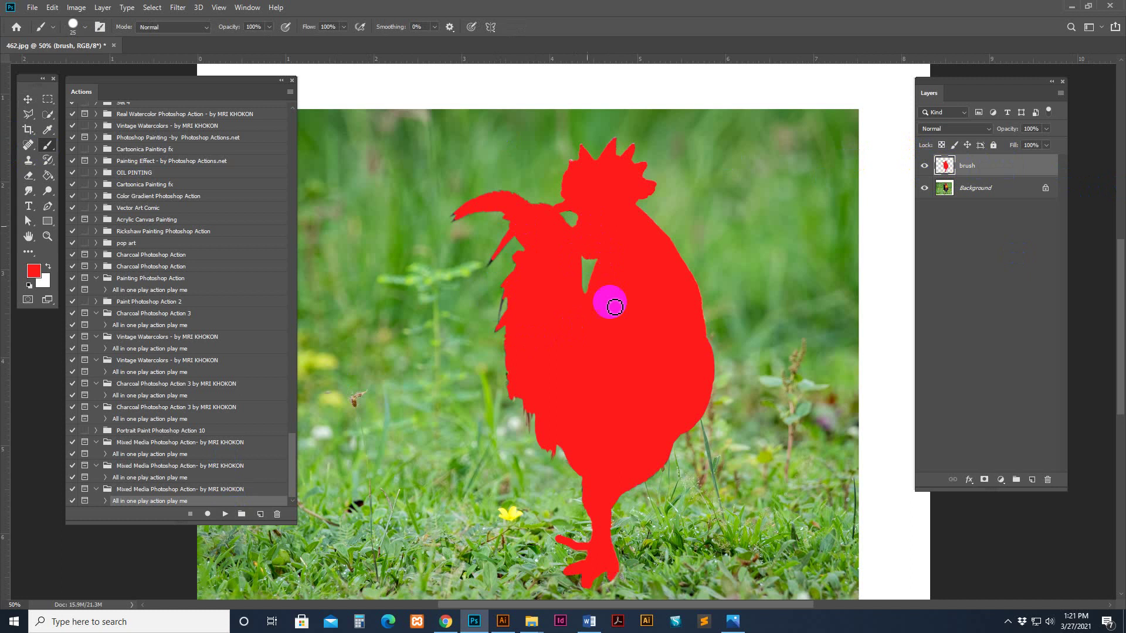
click(981, 170)
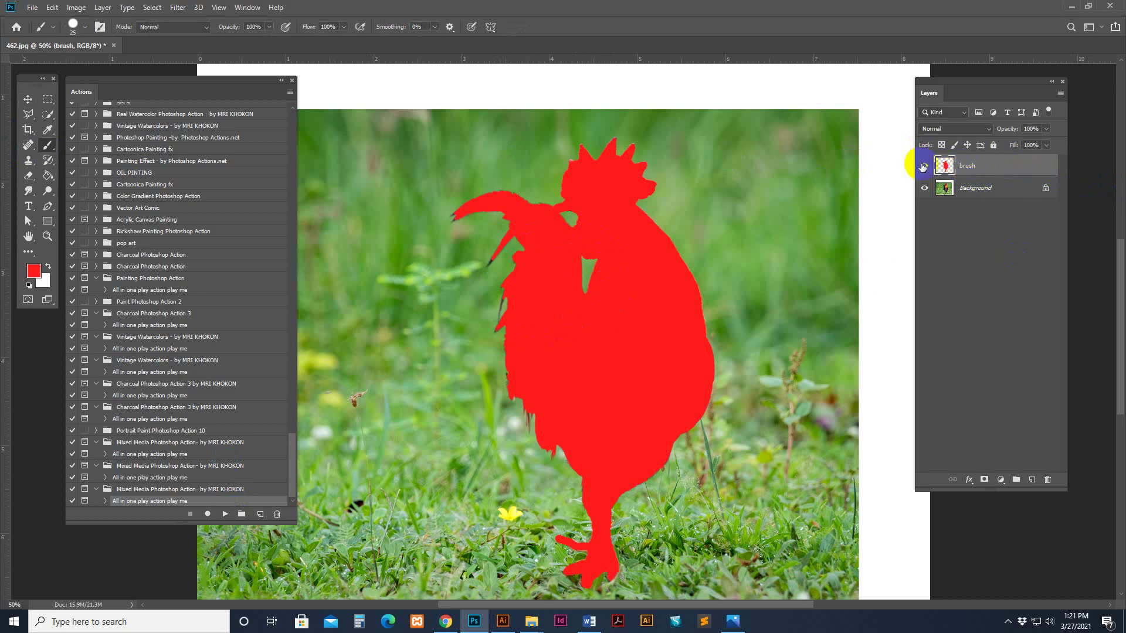
click(225, 515)
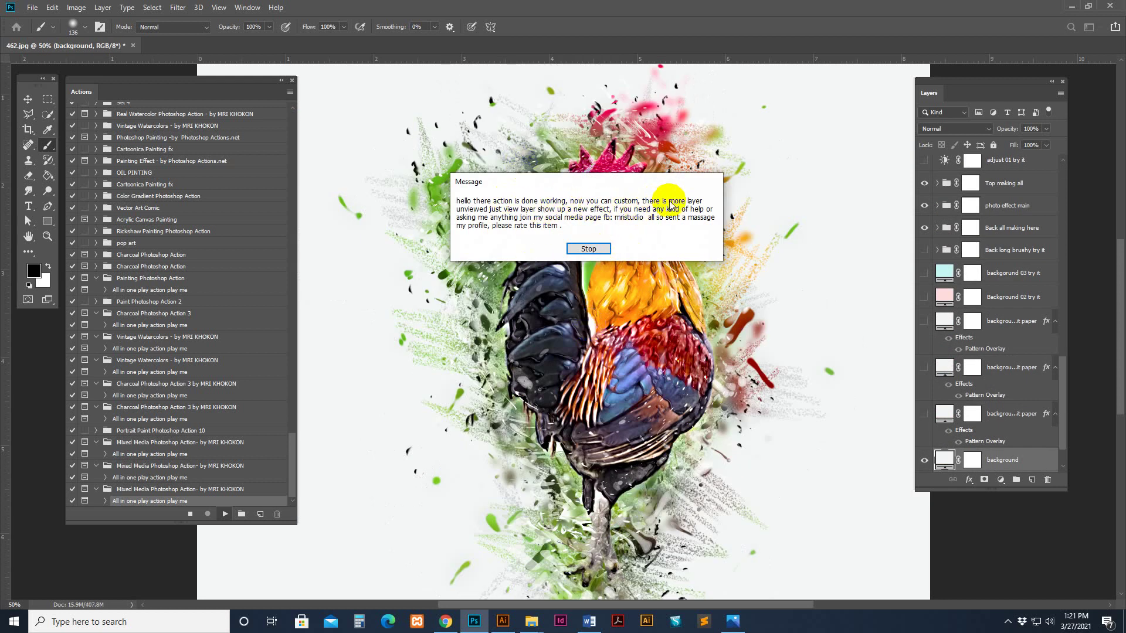
Dismiss the action's completion message and enlarge the Layers panel.
click(599, 250)
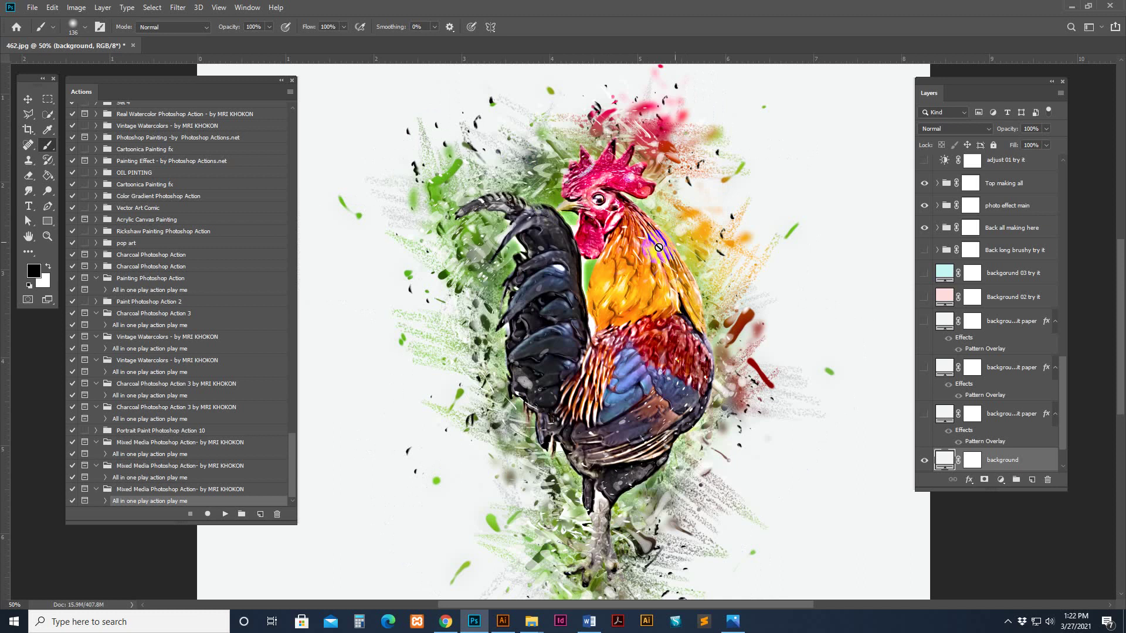
drag(765, 370, 740, 370)
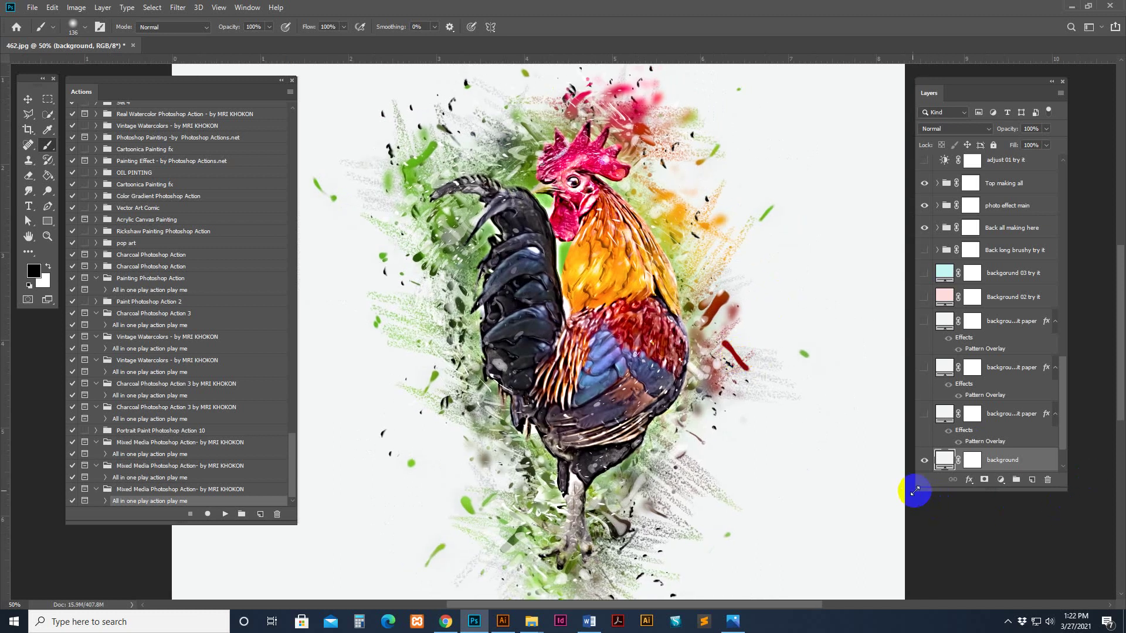
drag(887, 541, 855, 572)
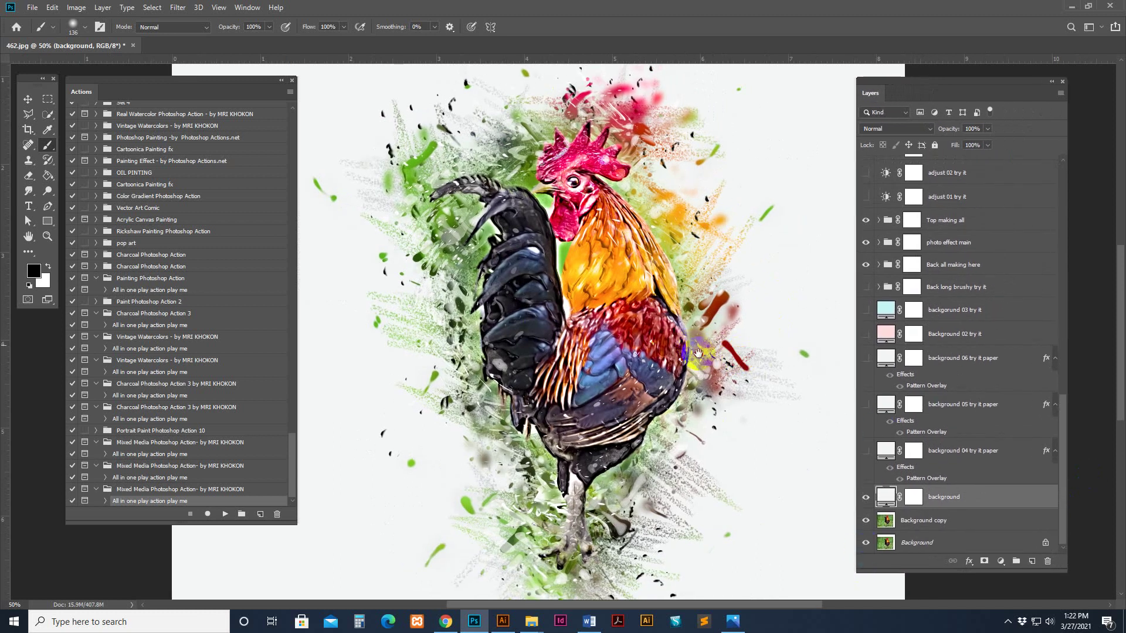
drag(694, 351, 676, 260)
scroll(676, 261, up, 5)
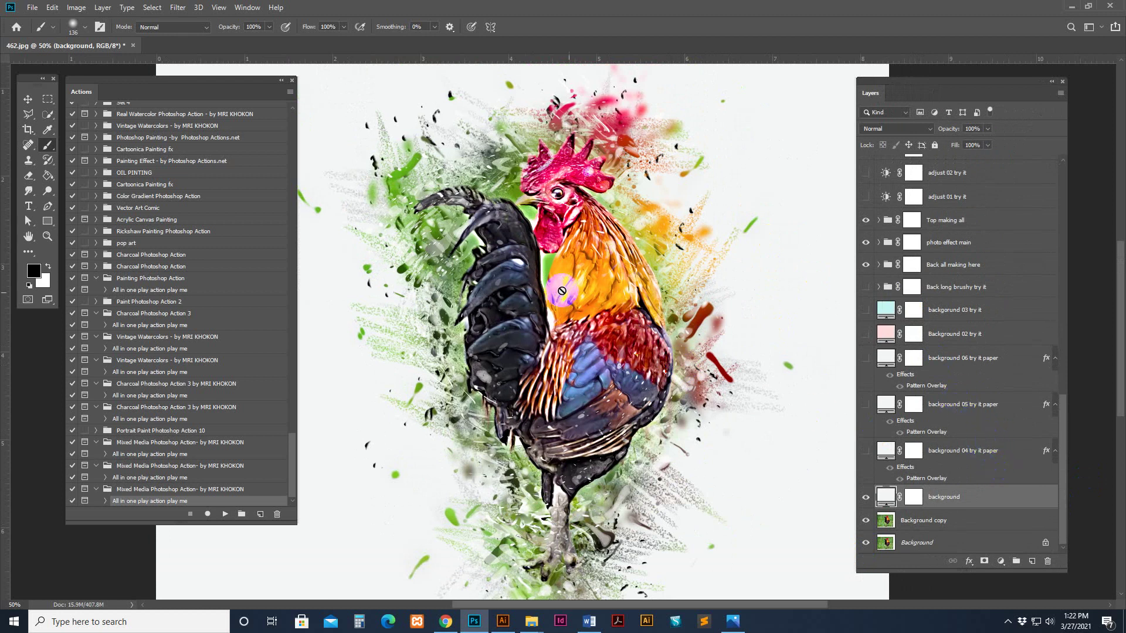
Zoom in on the rooster's breast and scroll through the generated layers.
key(z)
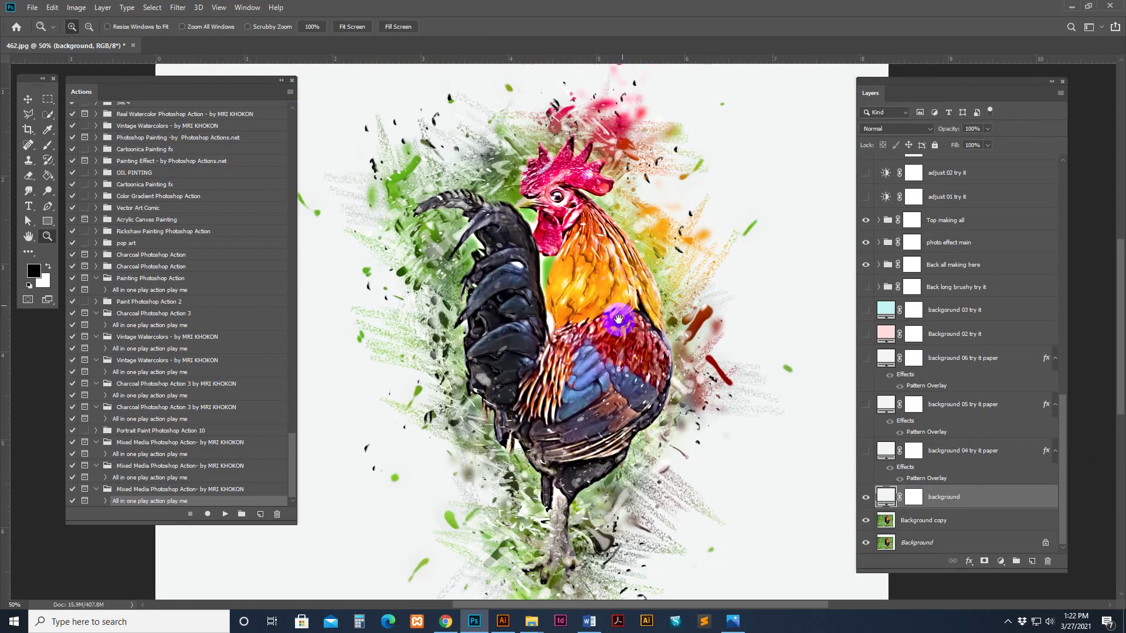
click(592, 310)
scroll(962, 361, up, 3)
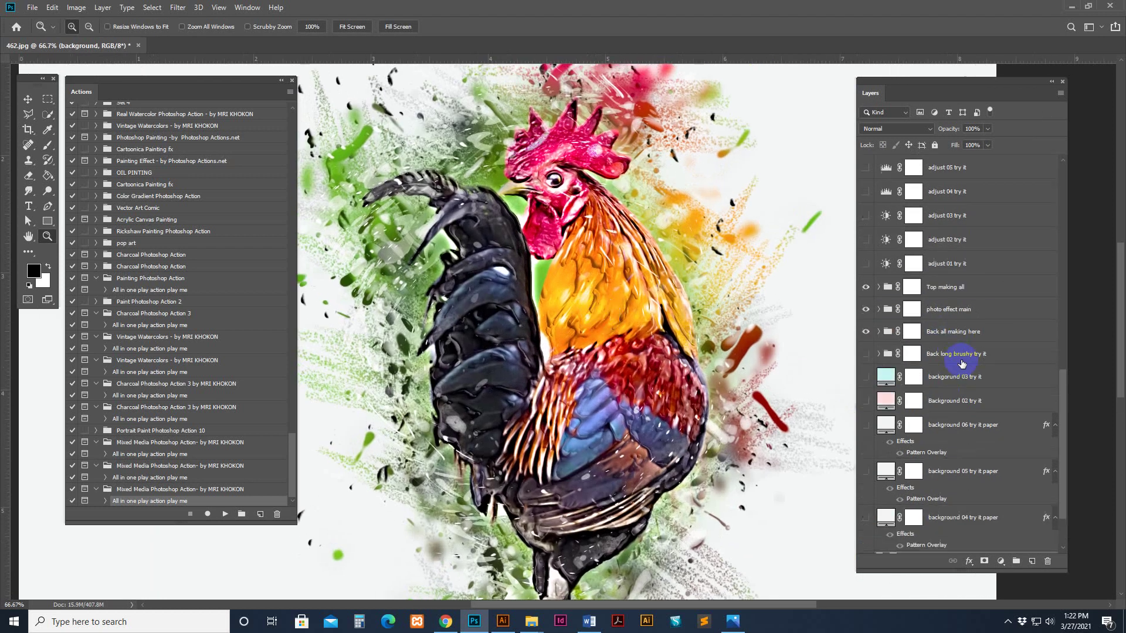
scroll(965, 360, up, 3)
scroll(964, 360, up, 3)
scroll(967, 363, up, 3)
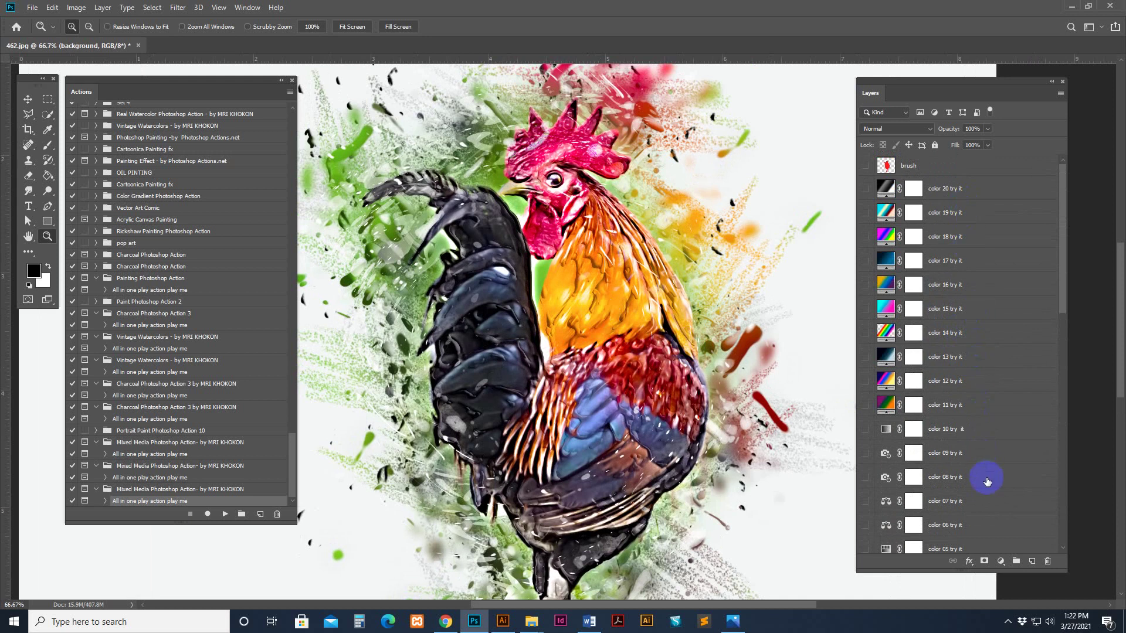
scroll(987, 476, down, 1)
scroll(989, 397, down, 1)
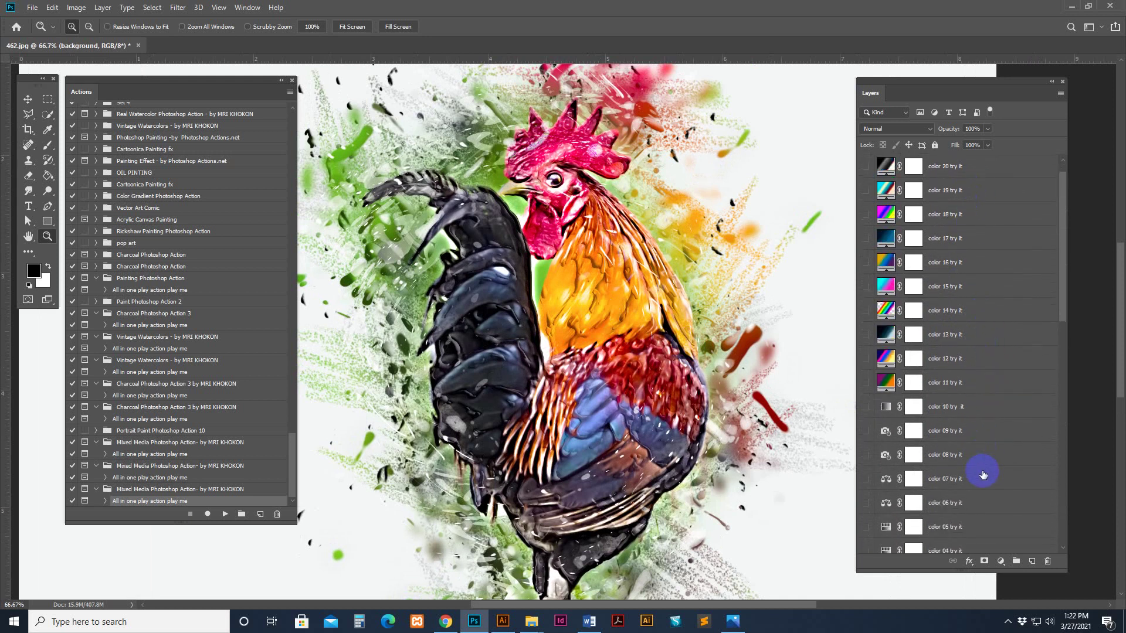
scroll(980, 469, down, 3)
scroll(976, 470, down, 4)
scroll(975, 469, down, 5)
scroll(971, 457, down, 5)
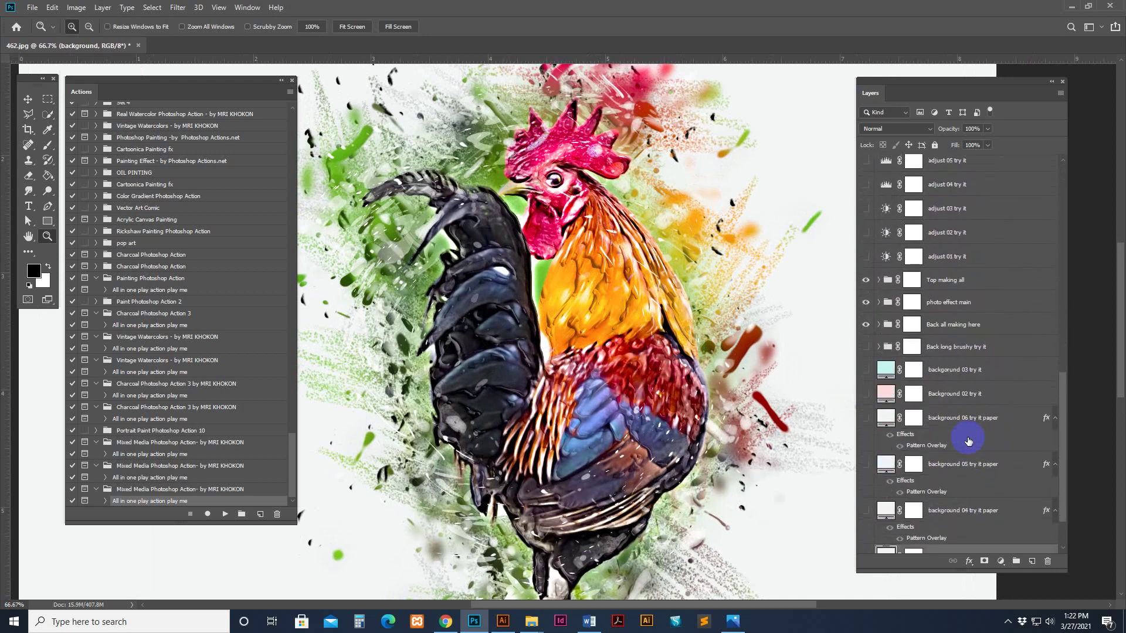
scroll(965, 437, down, 5)
Preview 'background 04 try it paper', then switch on 'background 05 try it paper' instead.
click(874, 451)
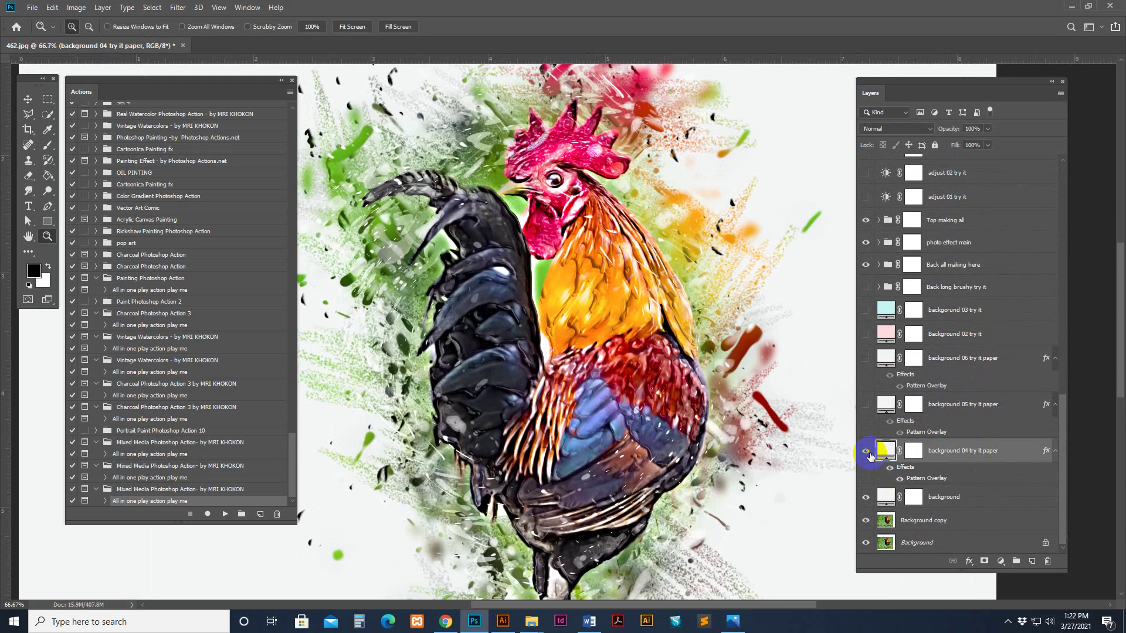
mouse_move(437, 230)
mouse_down()
mouse_move(645, 360)
mouse_move(647, 393)
mouse_up()
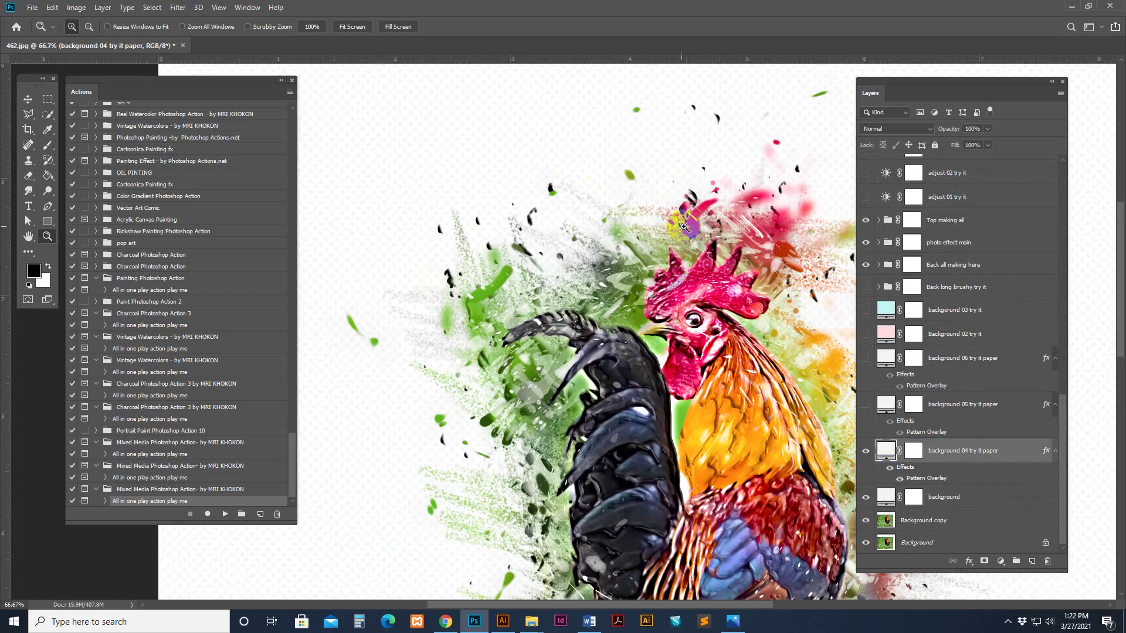
mouse_move(790, 403)
mouse_down()
mouse_move(566, 239)
mouse_move(668, 255)
mouse_up()
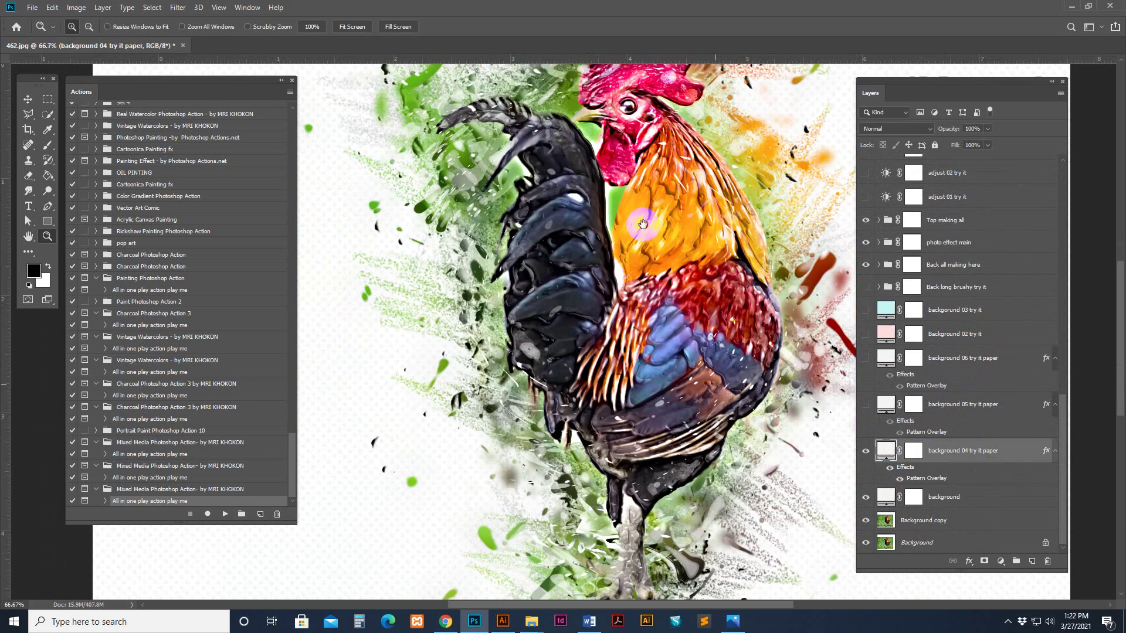
click(886, 451)
drag(711, 360, 690, 365)
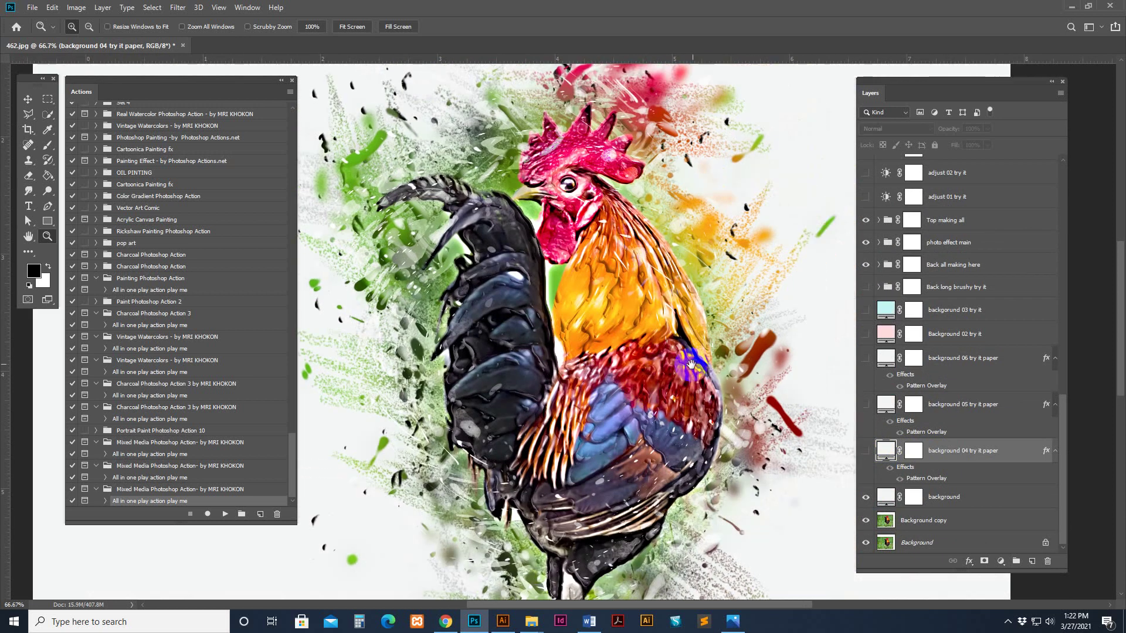
click(885, 407)
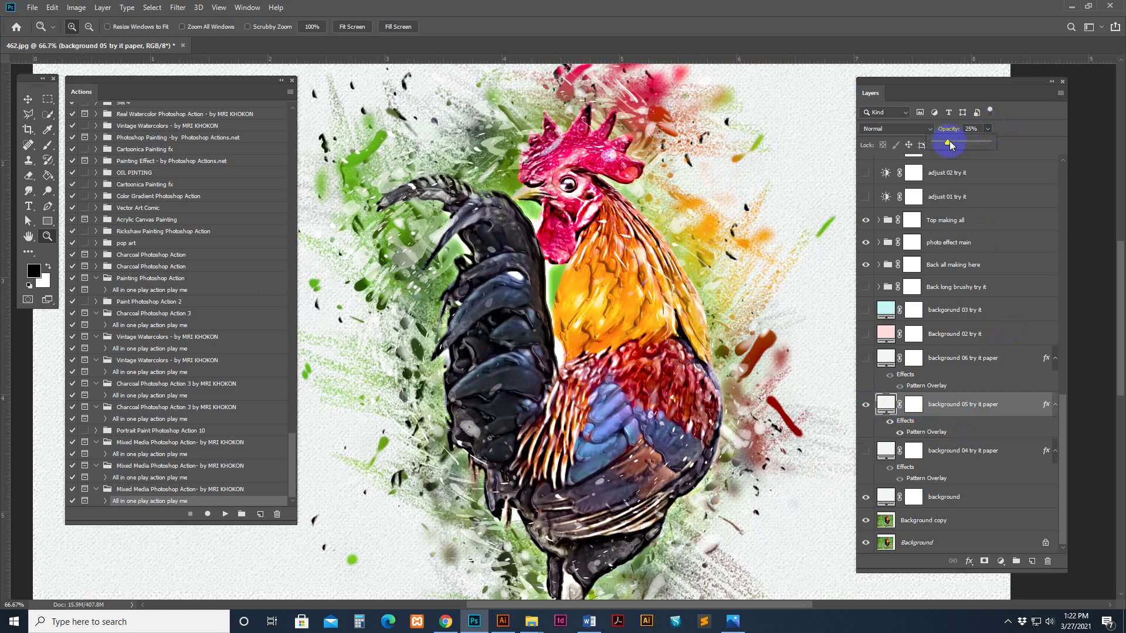
Raise the background 05 paper texture's opacity to 36%.
drag(953, 143, 957, 144)
click(374, 464)
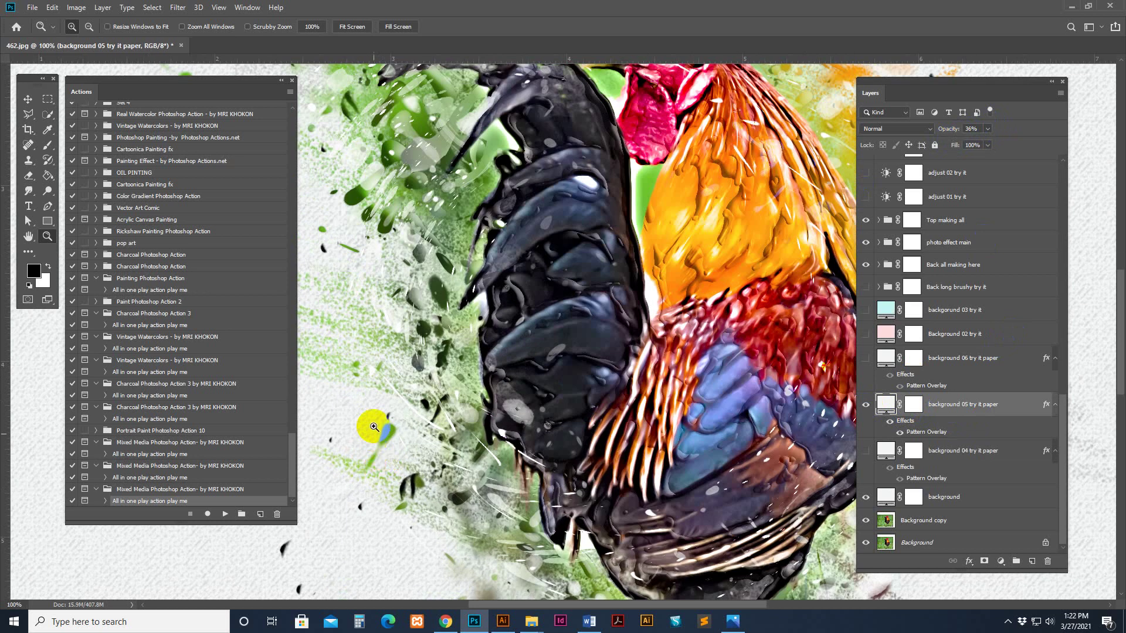
alt+click(374, 427)
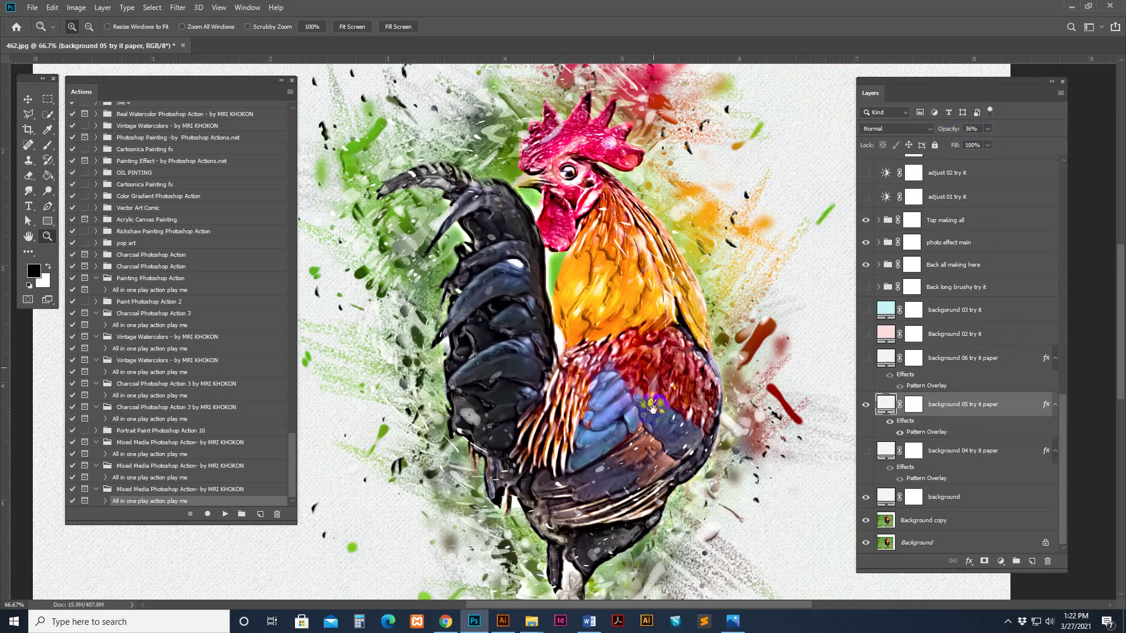
Preview 'background 06 try it' paper in place of background 05.
click(866, 404)
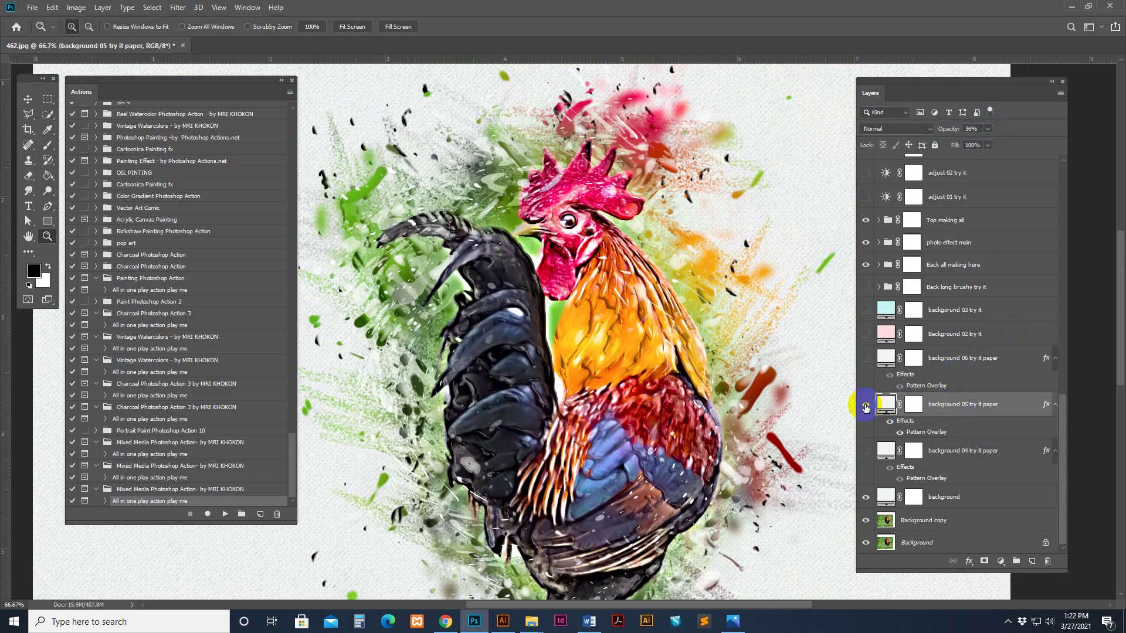
click(976, 358)
click(866, 359)
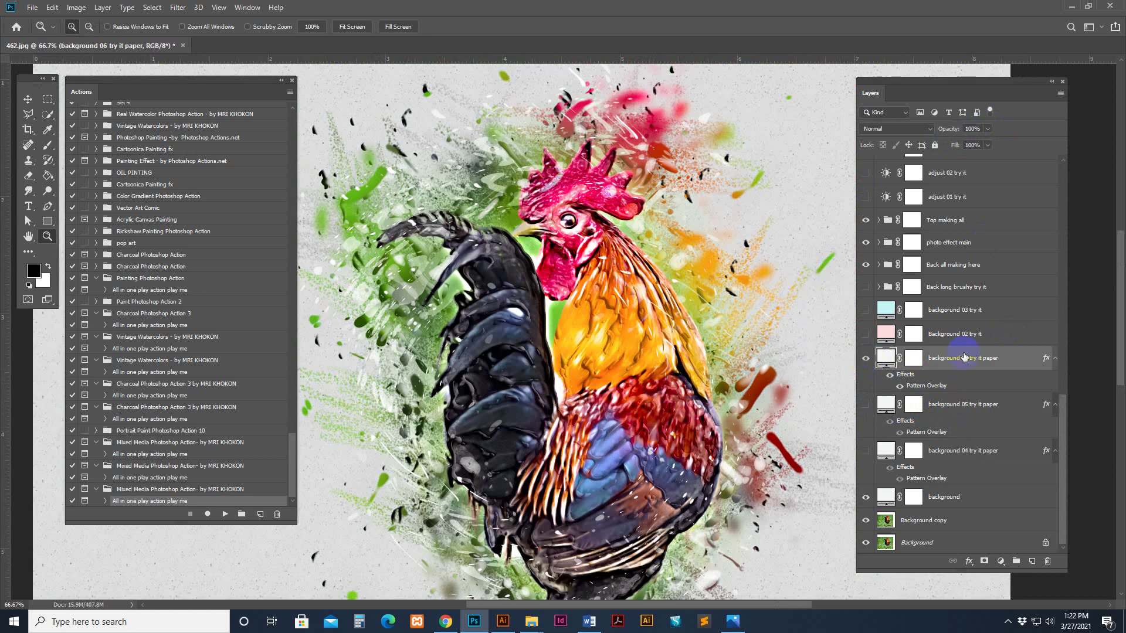
mouse_move(621, 354)
mouse_down()
mouse_move(687, 480)
mouse_move(724, 357)
mouse_move(588, 482)
mouse_up()
drag(710, 411, 607, 336)
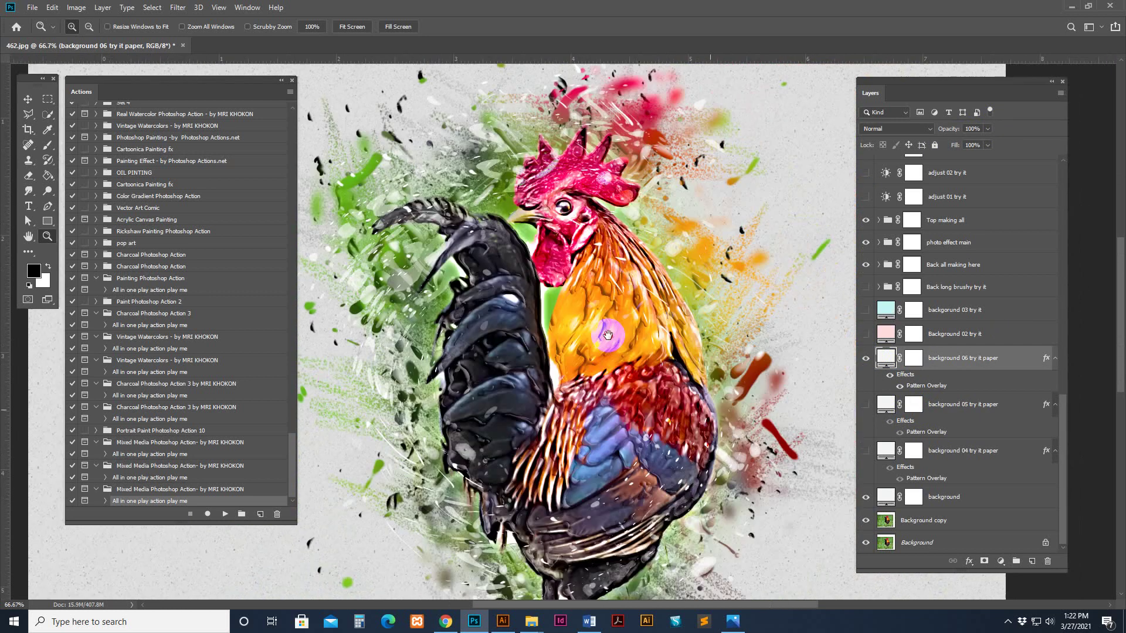
Restore the background 05 paper and switch on the pink 'Background 02 try it' layer.
click(866, 357)
click(989, 411)
click(866, 404)
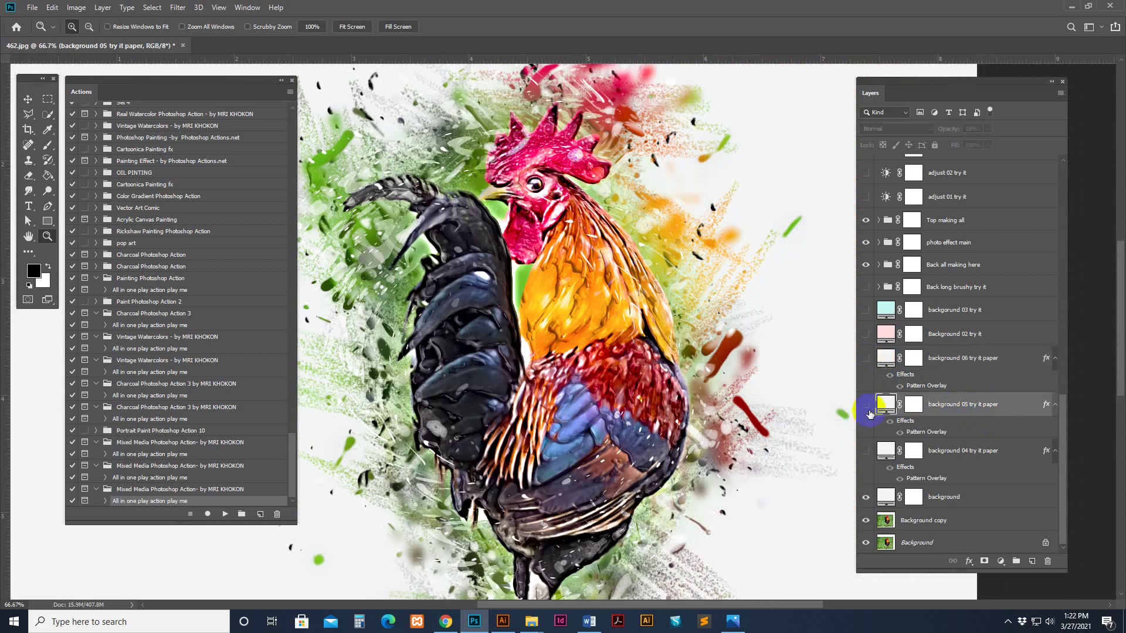
drag(786, 364, 767, 389)
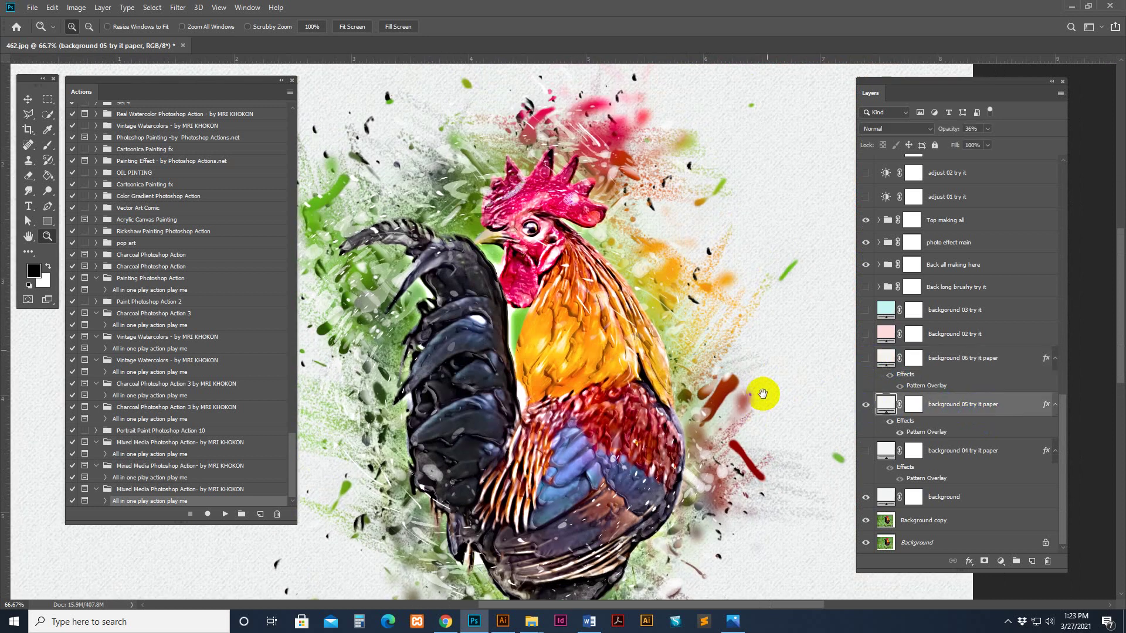
click(962, 336)
click(865, 334)
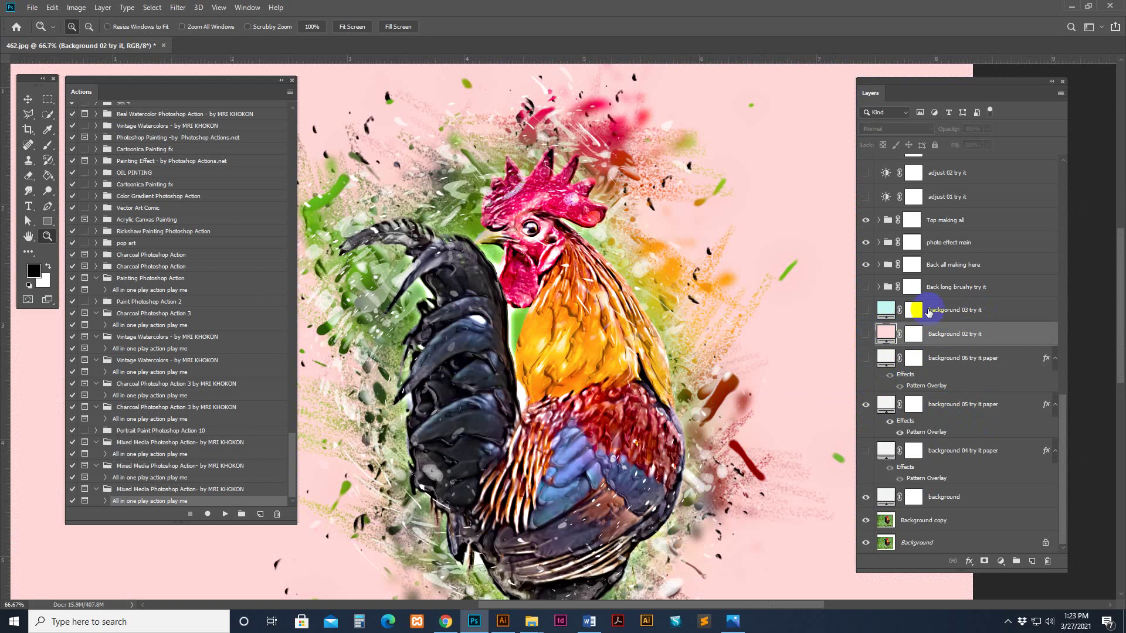
Swap the pink Background 02 for the cyan 'backgorund 03 try it' backdrop.
click(884, 310)
click(865, 334)
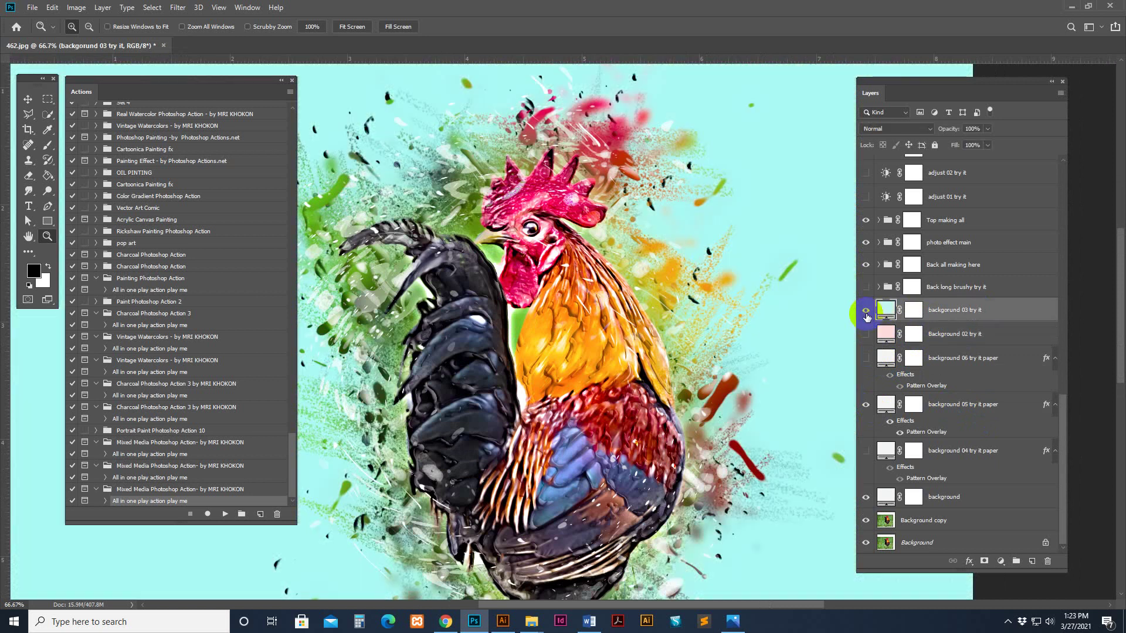
click(866, 314)
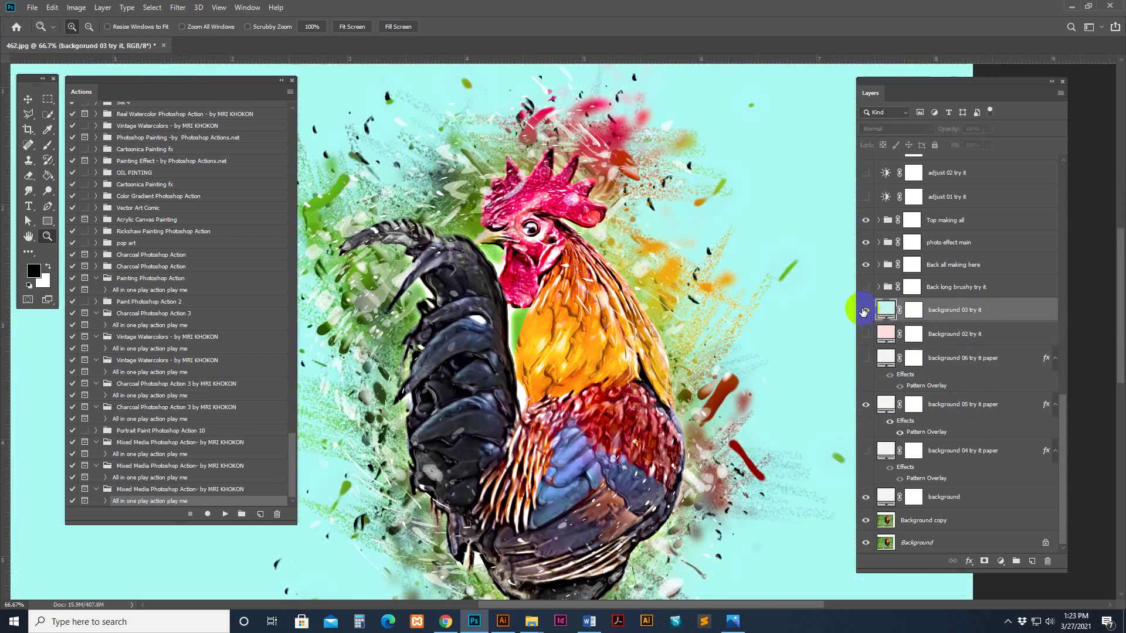
click(866, 310)
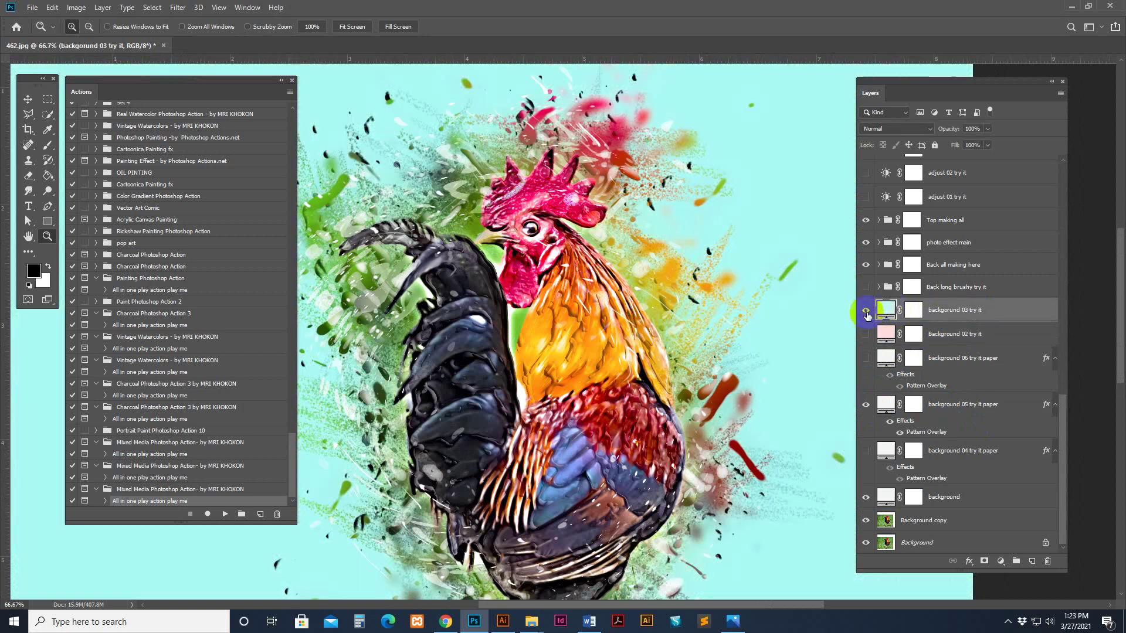
Sample rooster colours for the fill, cancel to keep cyan, then hide the cyan backdrop.
click(622, 330)
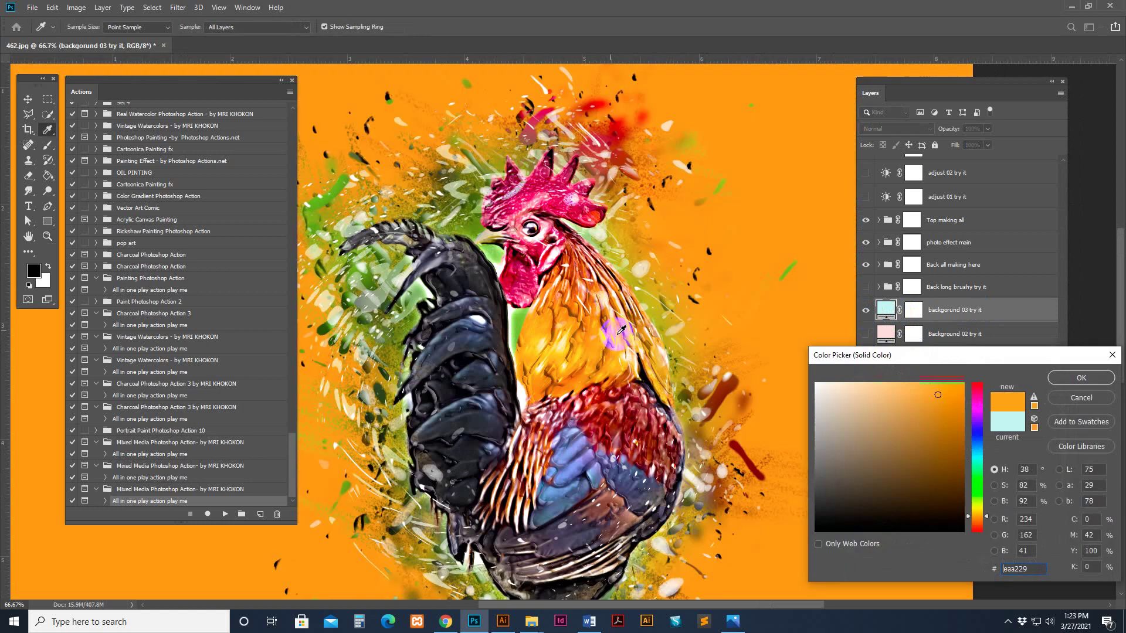
mouse_move(621, 330)
mouse_down()
mouse_move(633, 292)
mouse_move(571, 206)
mouse_move(479, 223)
mouse_move(649, 216)
mouse_up()
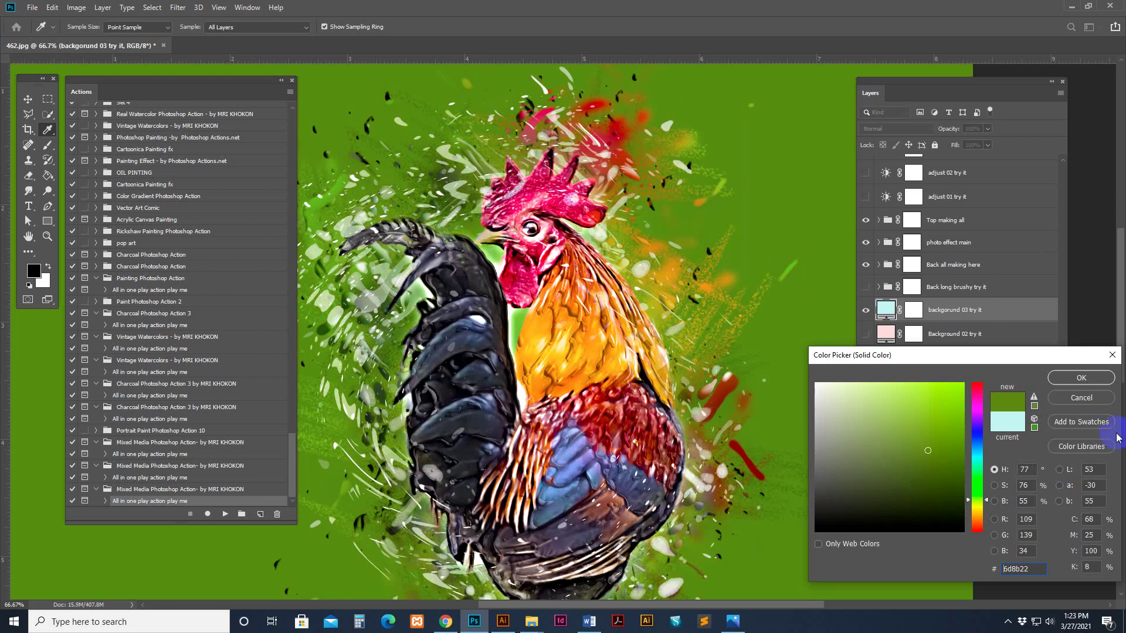
click(1084, 399)
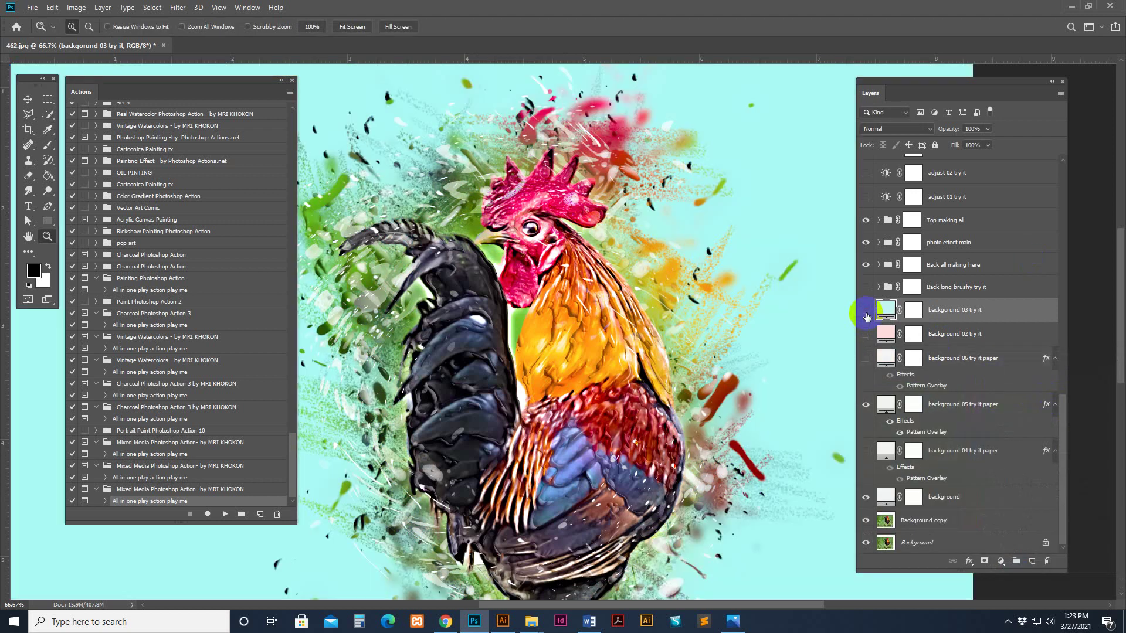
click(866, 310)
click(1010, 413)
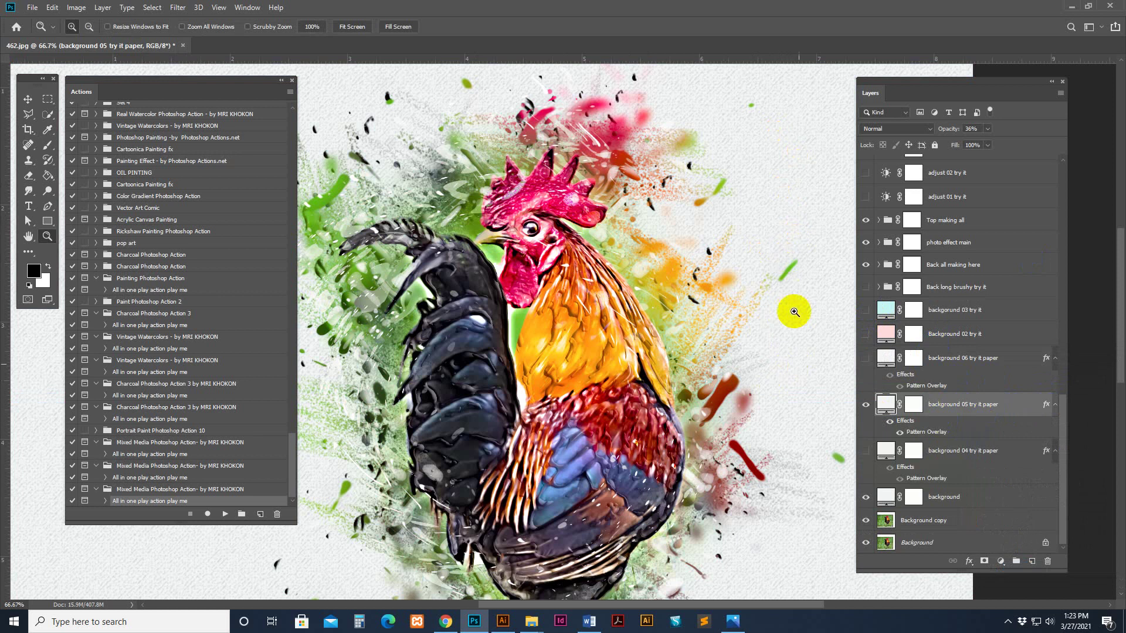
Show the 'Back long brushy try it' group and compare the artwork with it on and off.
click(962, 288)
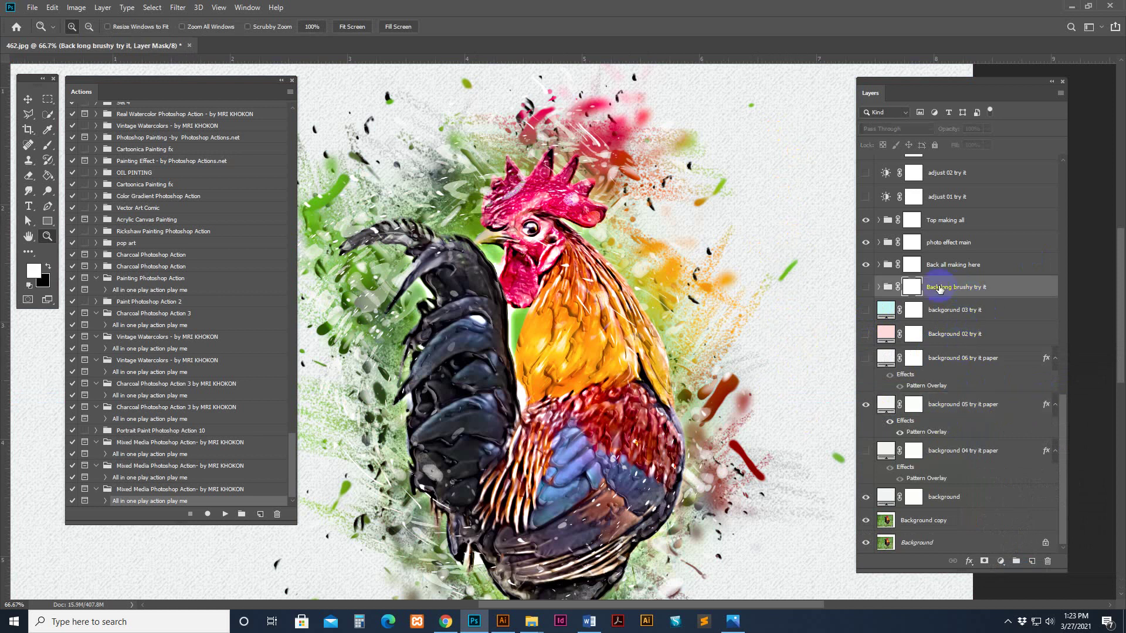
click(865, 288)
key(ctrl+minus)
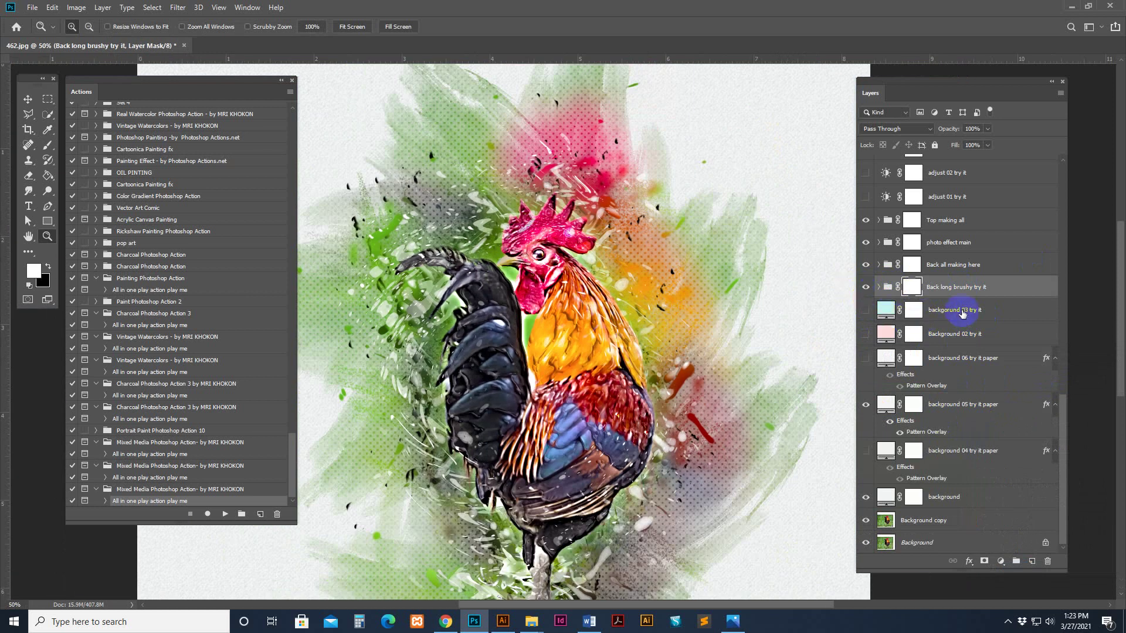
click(865, 288)
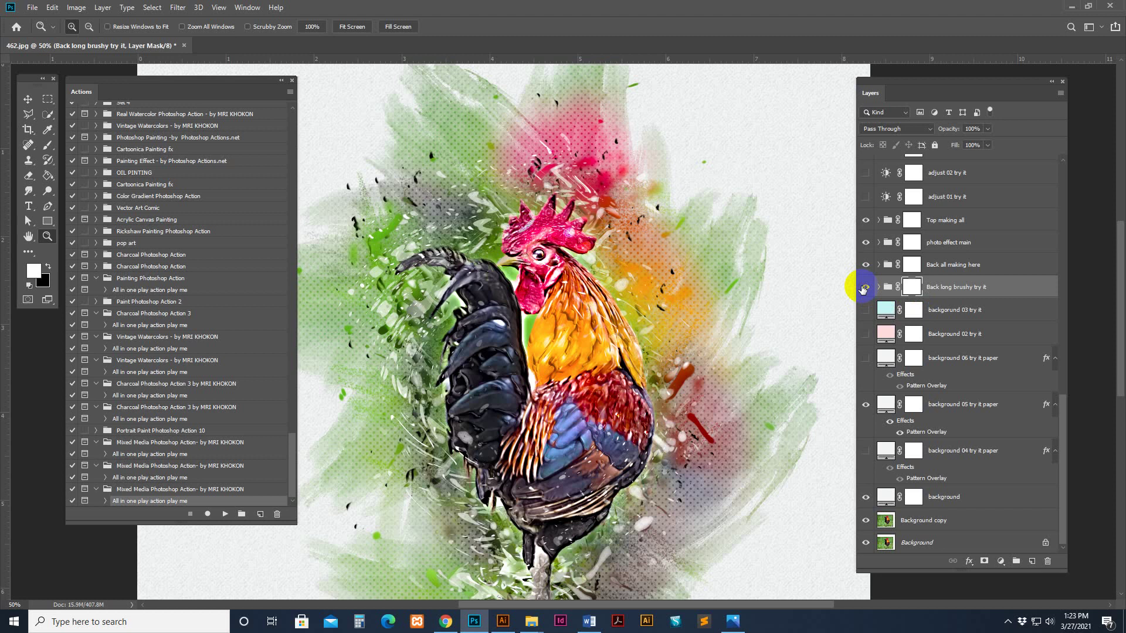
click(867, 292)
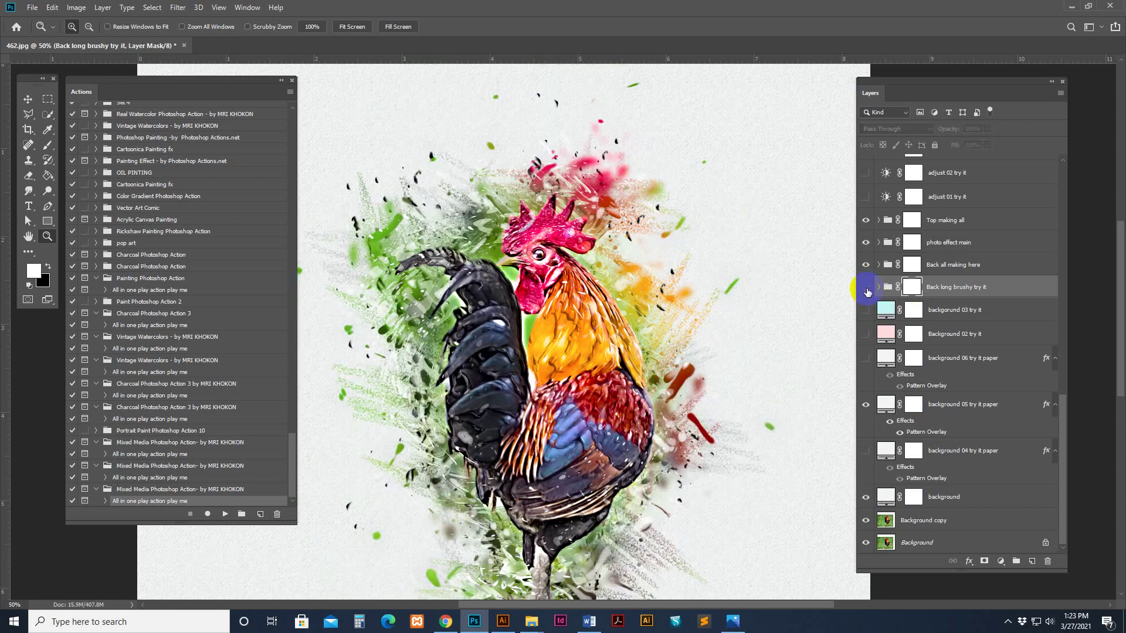
click(867, 292)
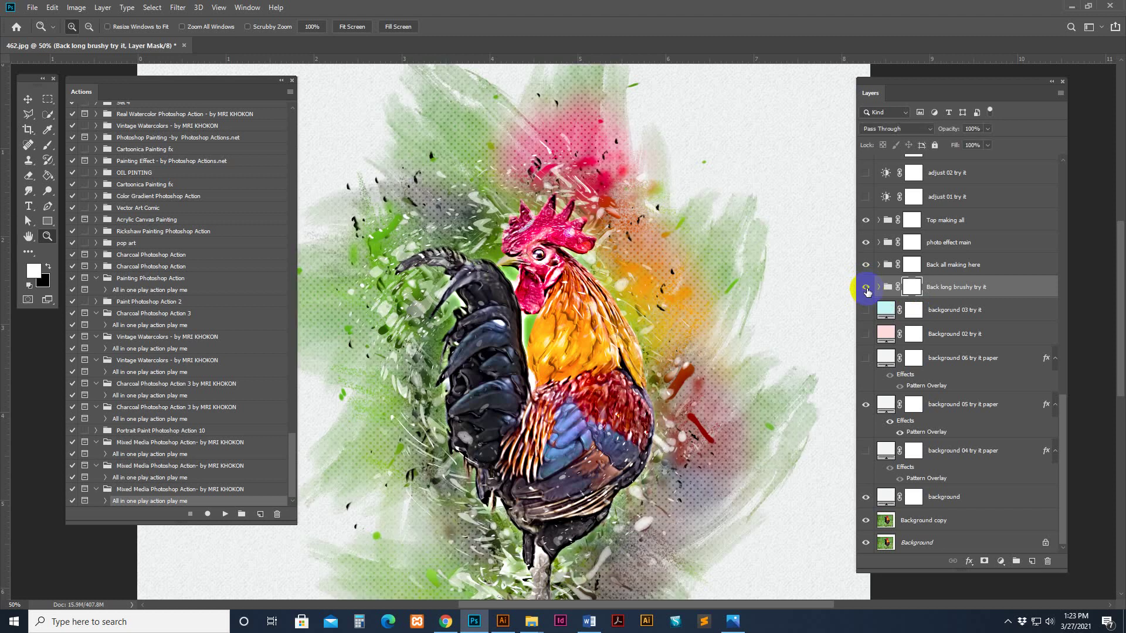
Expand the brushy group, try its black and white layer, leave it off, and collapse the group.
click(889, 287)
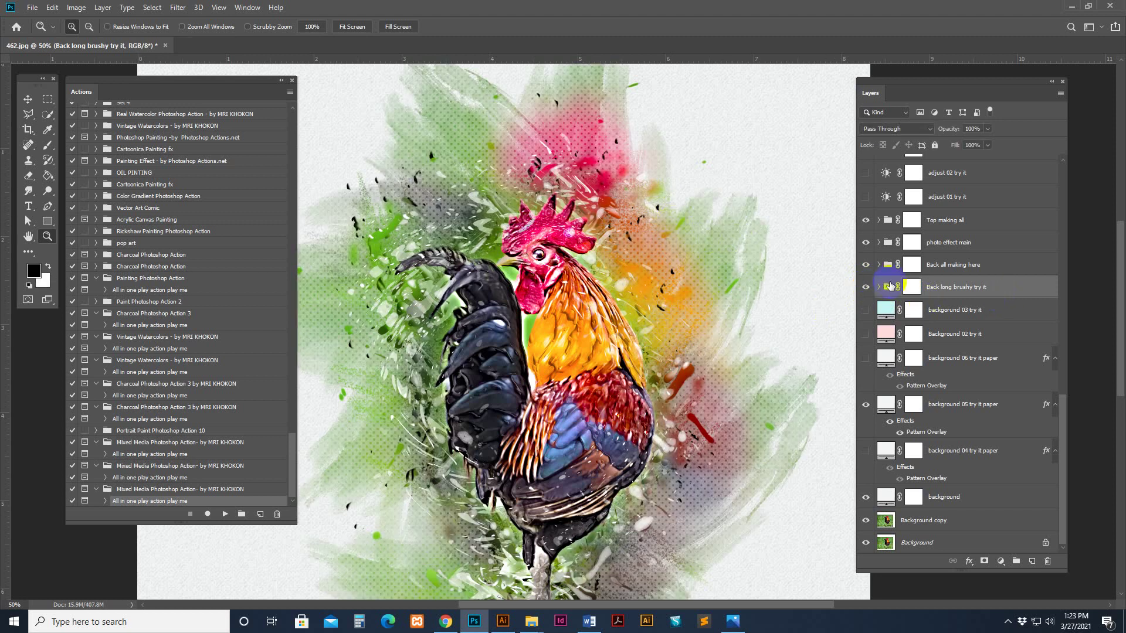
click(879, 287)
click(971, 325)
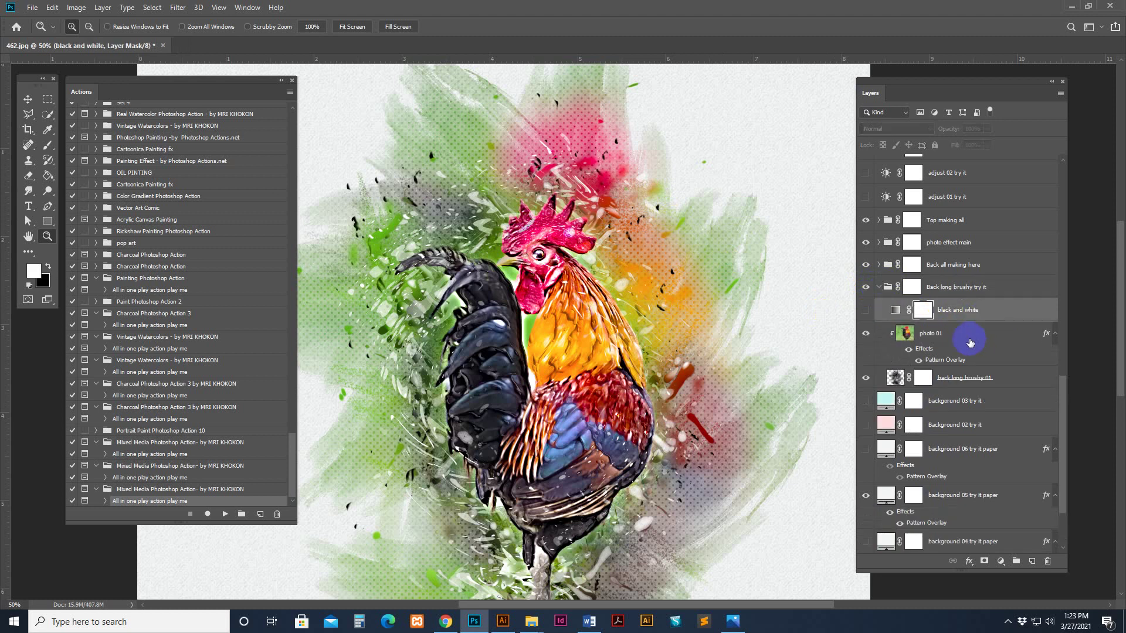
click(923, 309)
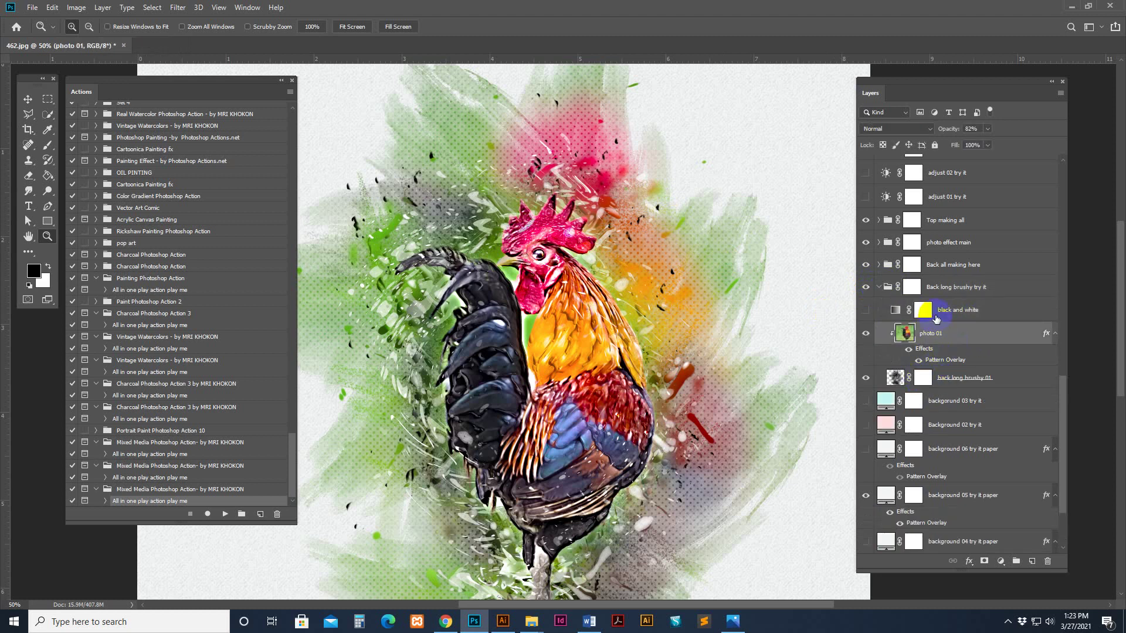
click(865, 310)
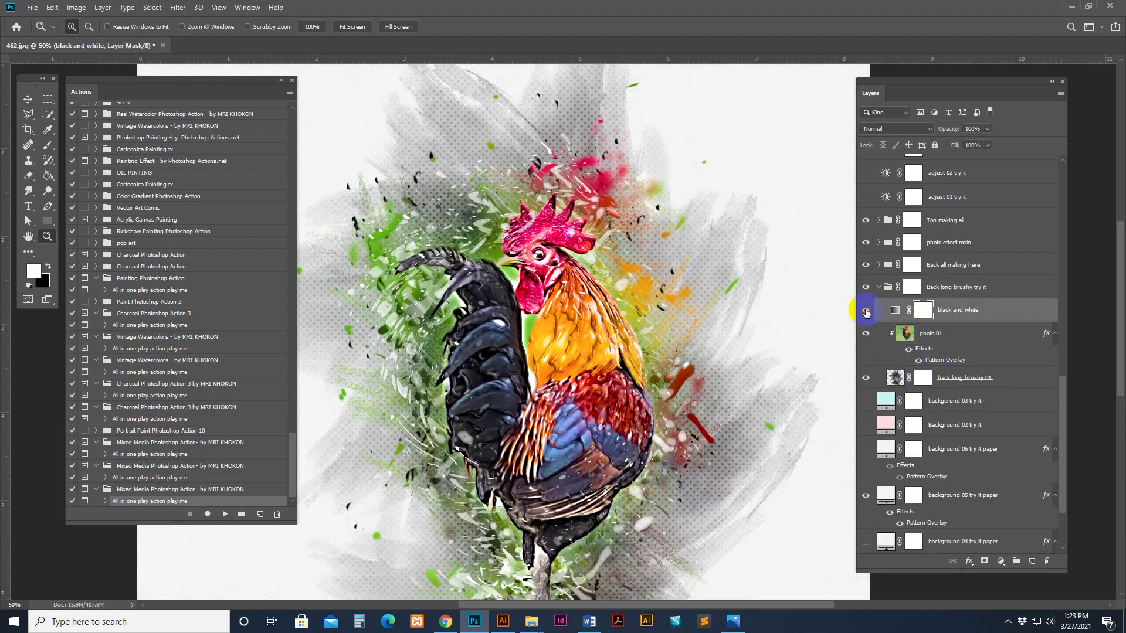
click(865, 310)
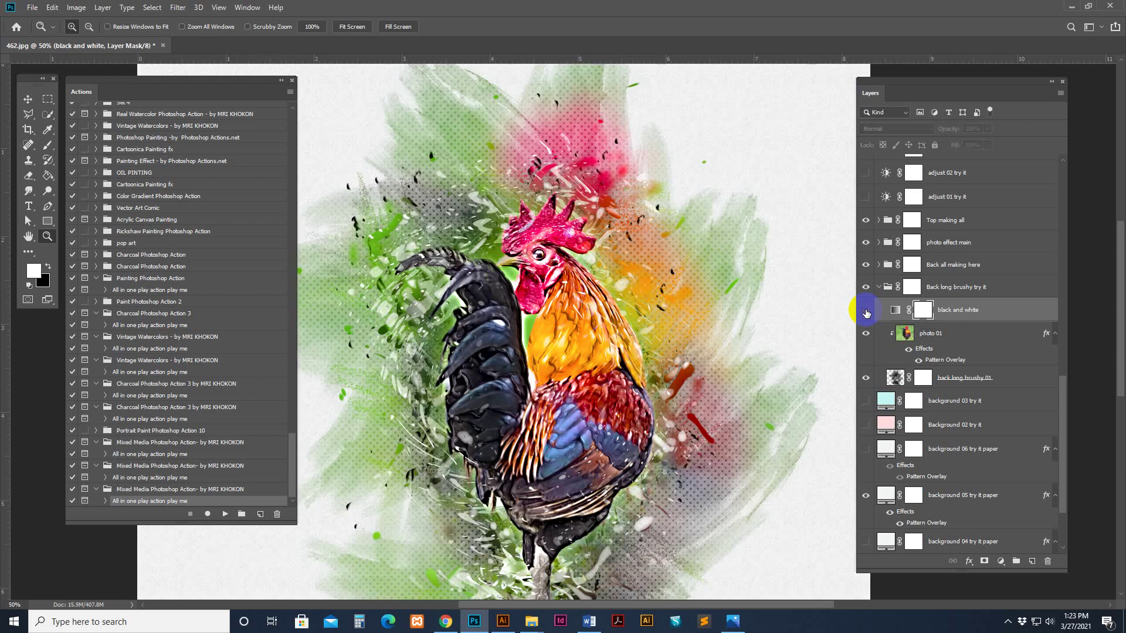
click(866, 311)
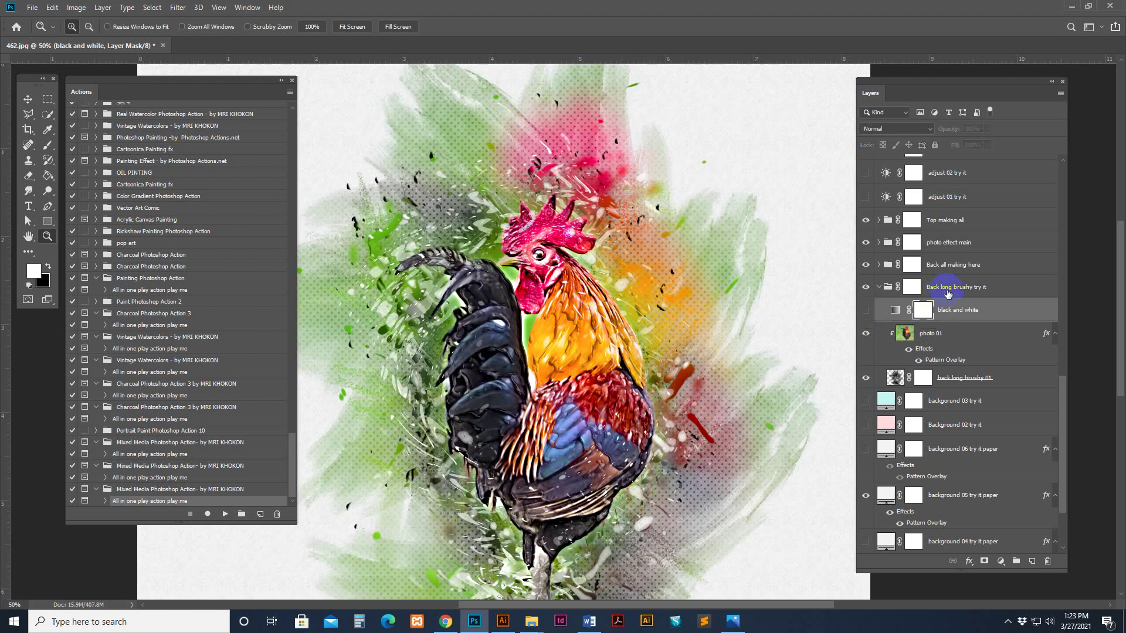
click(883, 289)
click(880, 287)
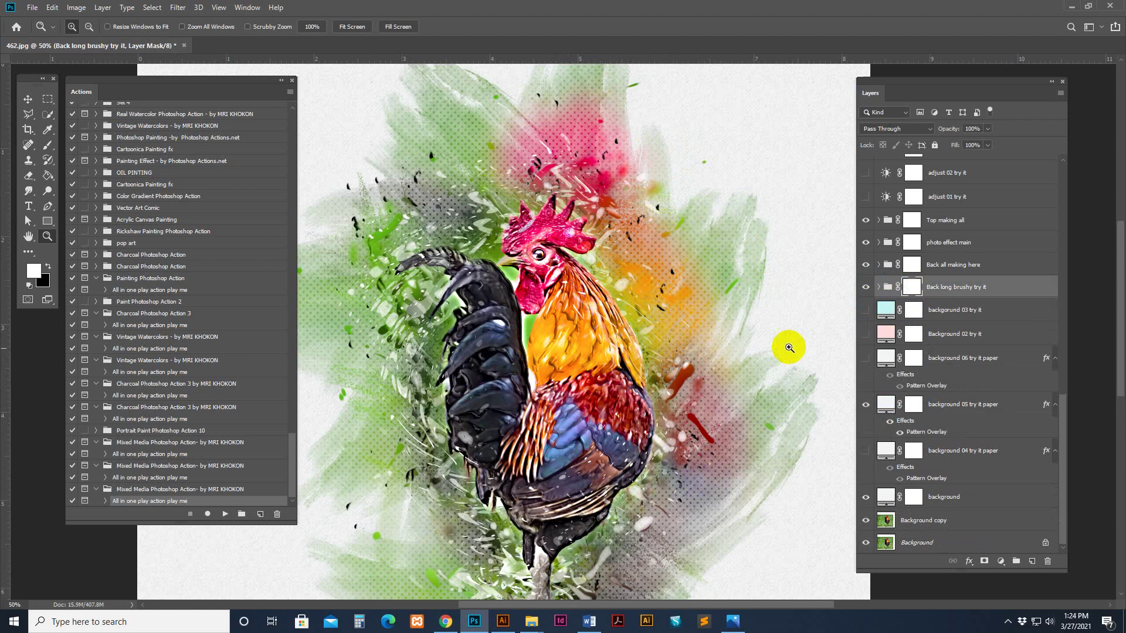
Paint black on the brushy group's mask to erase green wash right and below-left of the rooster.
click(930, 293)
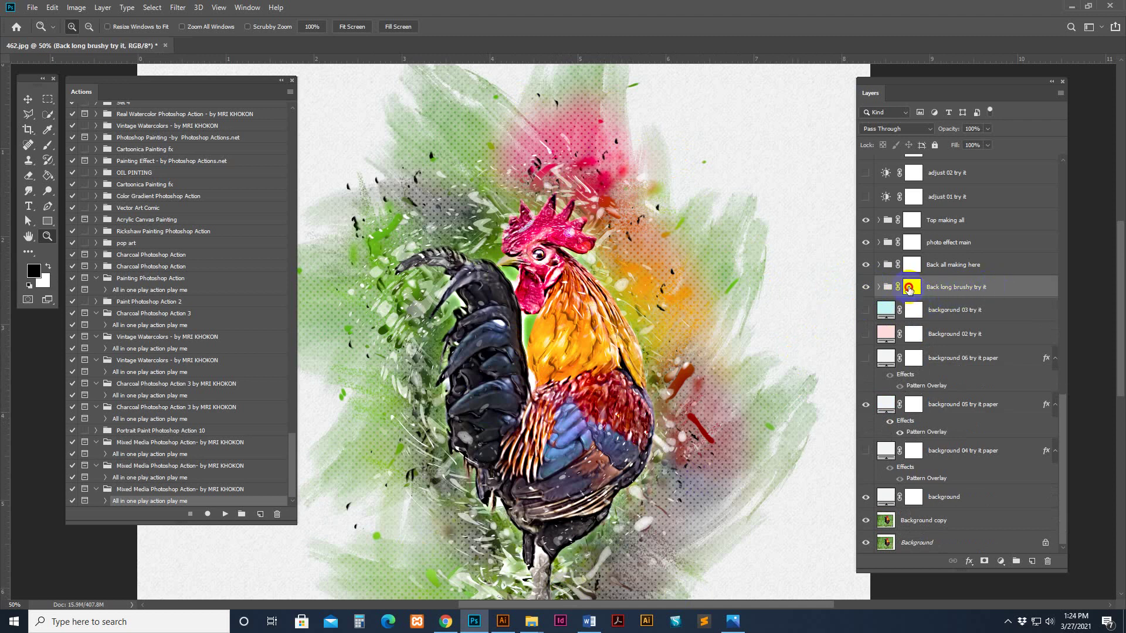
click(908, 289)
click(48, 144)
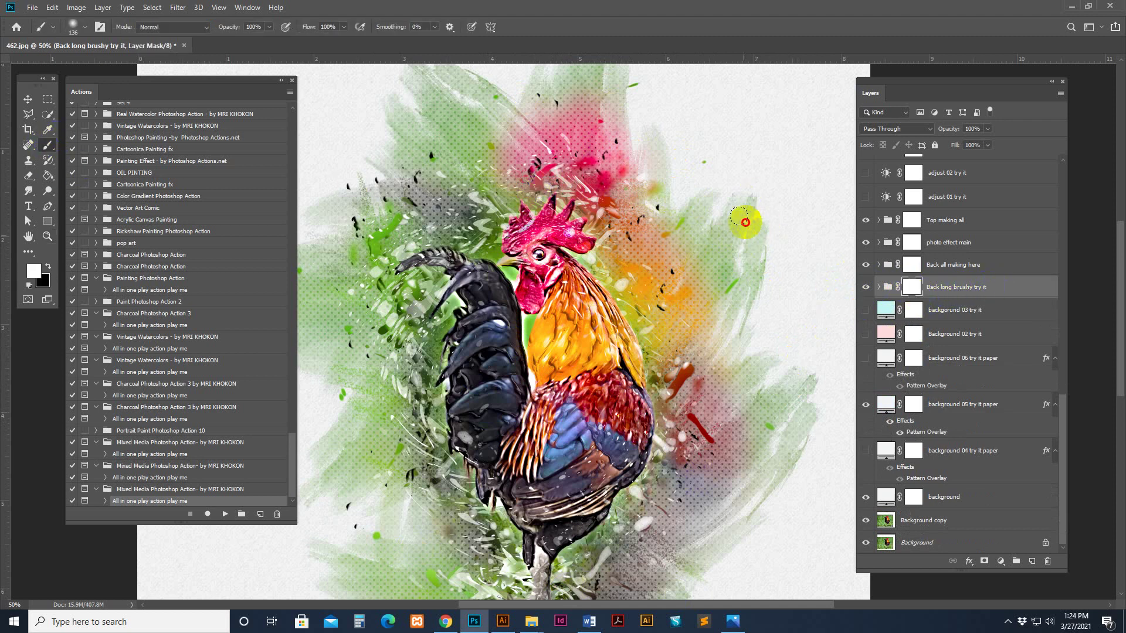
click(47, 266)
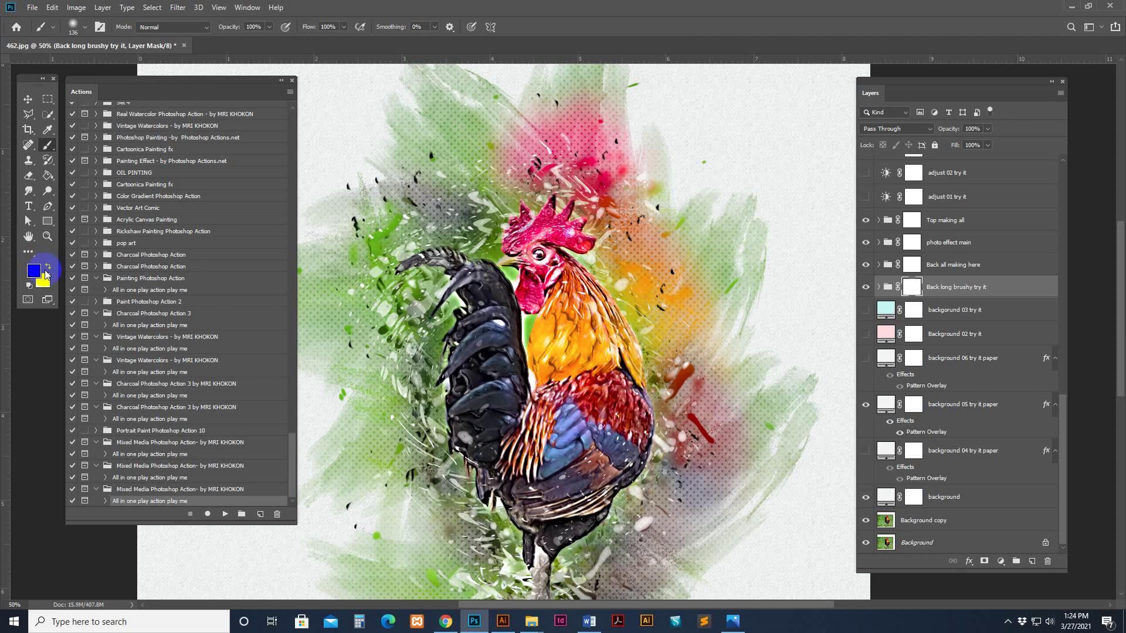
click(29, 285)
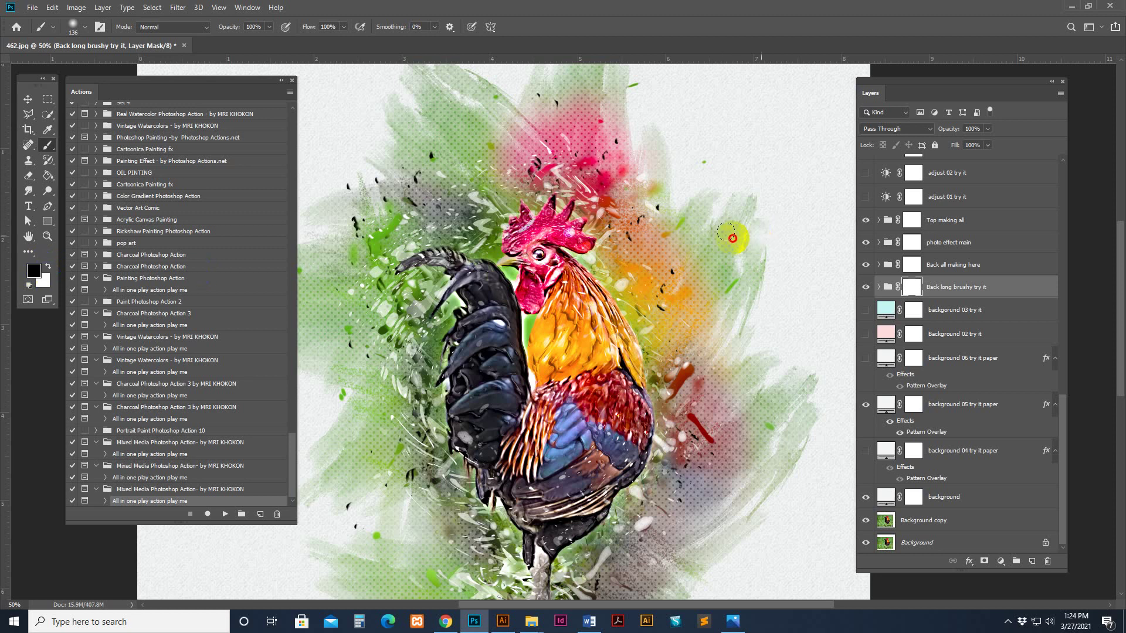
mouse_move(733, 234)
mouse_down()
mouse_move(699, 227)
mouse_move(723, 301)
mouse_up()
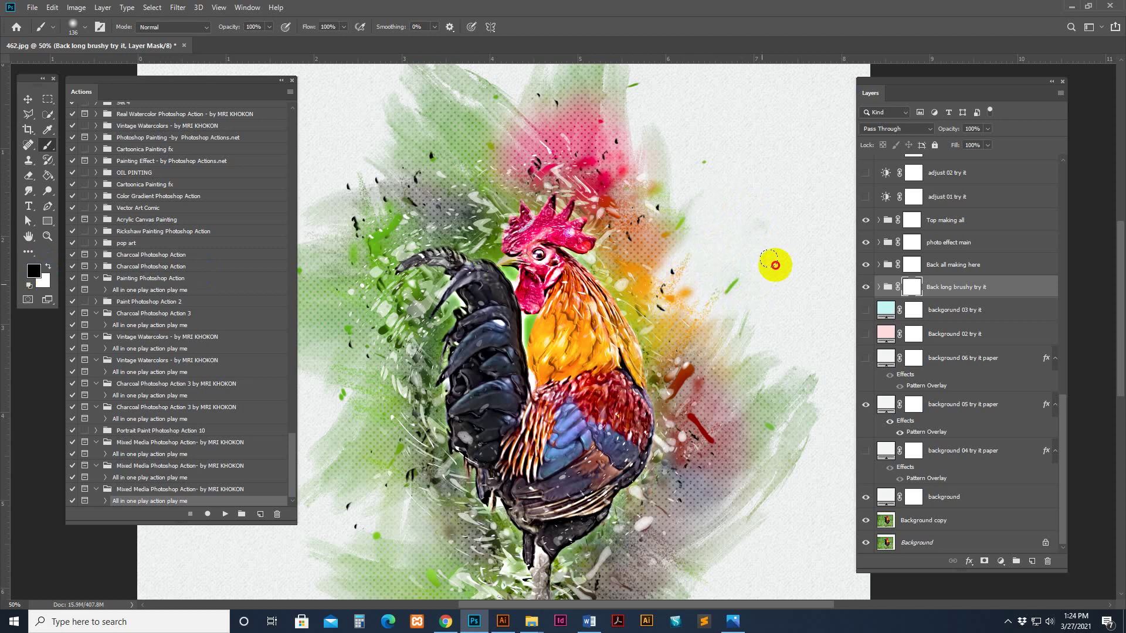
drag(743, 251, 774, 176)
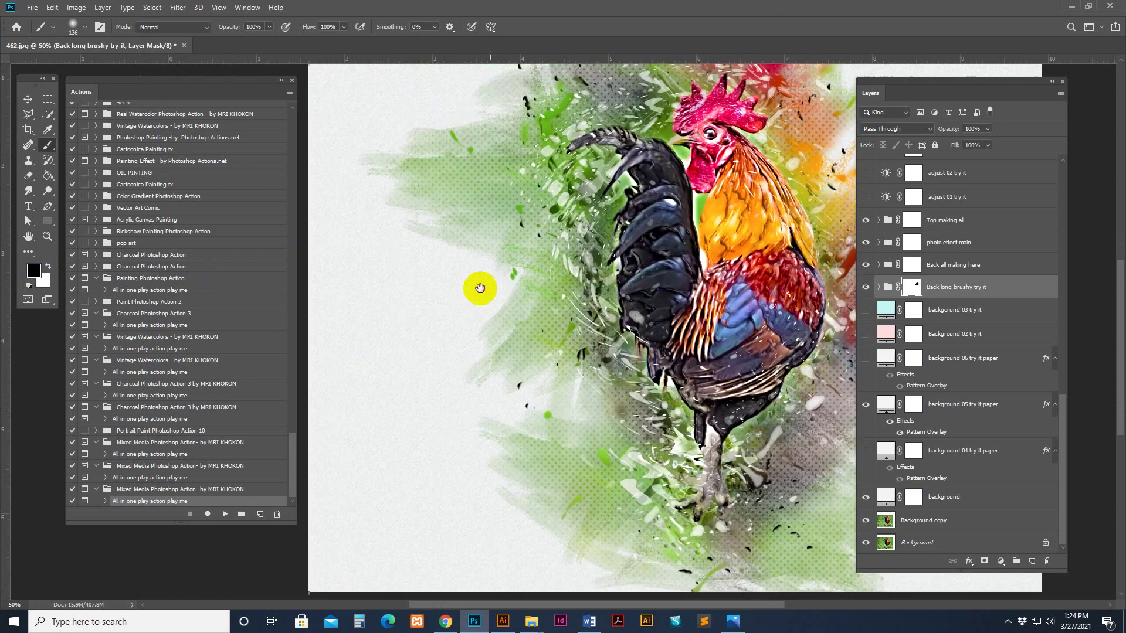
drag(477, 289, 724, 585)
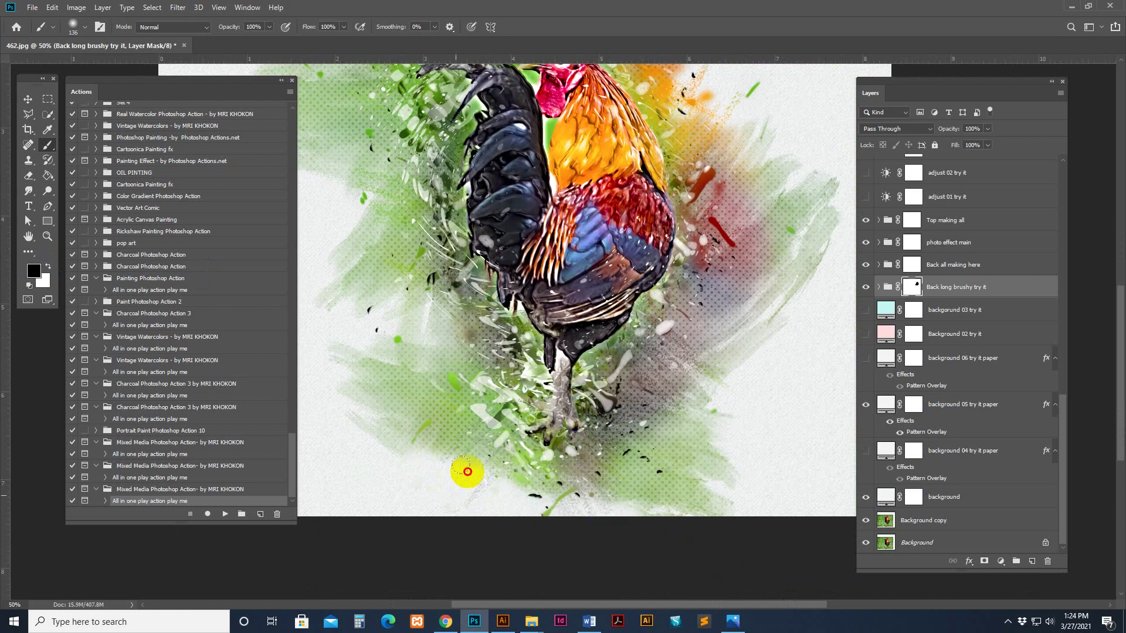
drag(447, 451, 573, 502)
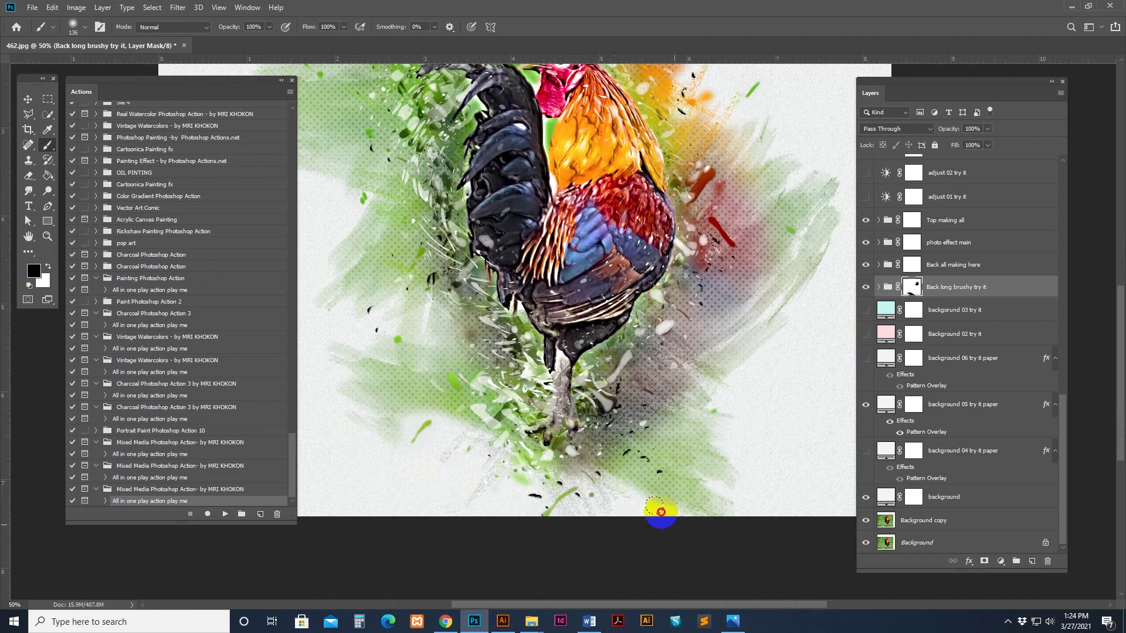
scroll(615, 300, up, 3)
drag(615, 271, 600, 375)
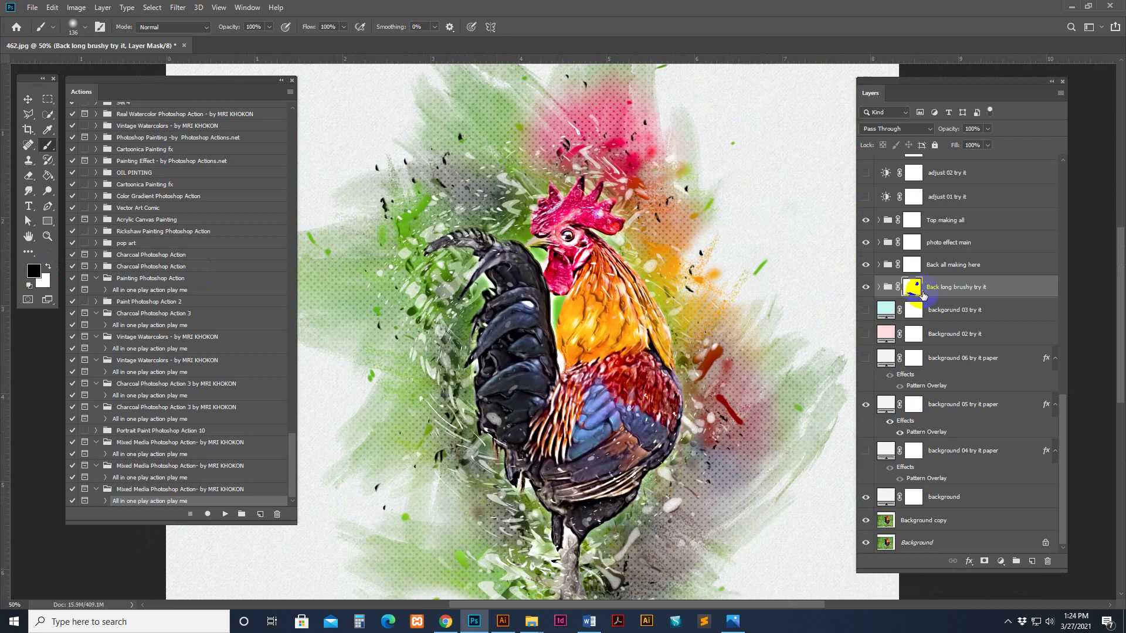
Fade the 'Back long brushy try it' group to 48% opacity.
click(994, 289)
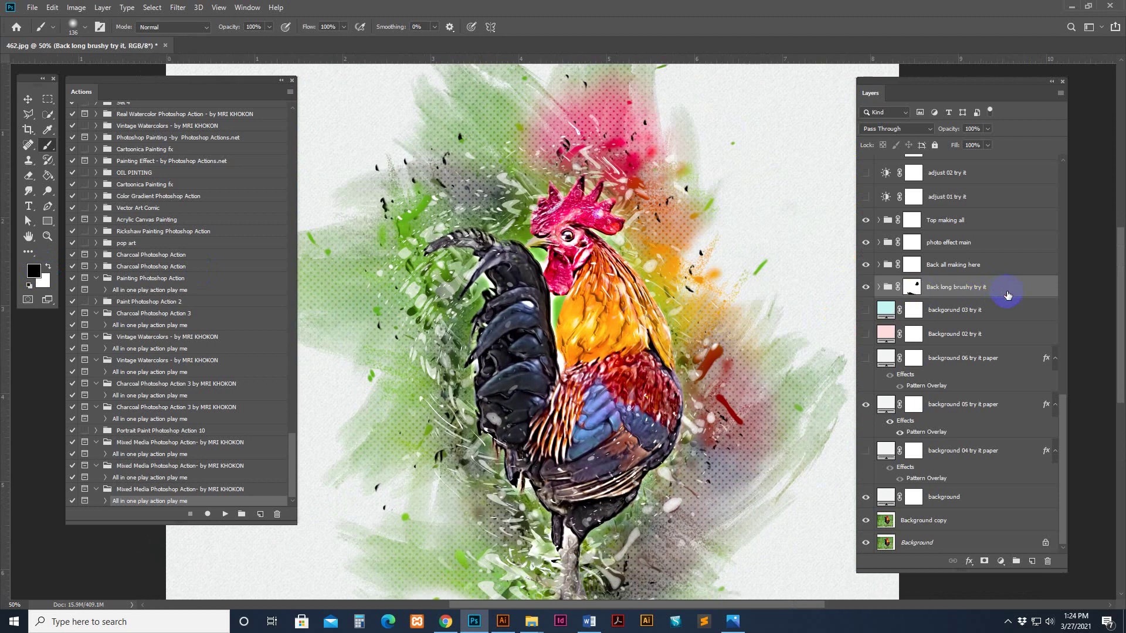
click(987, 129)
drag(962, 147, 951, 147)
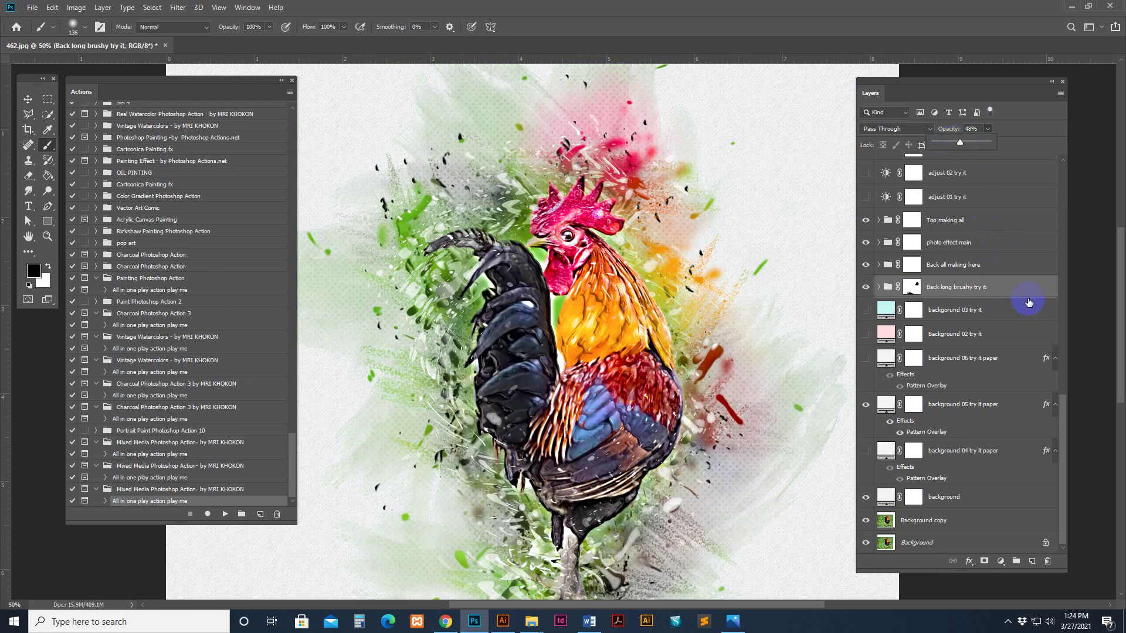
click(1011, 299)
scroll(989, 300, up, 2)
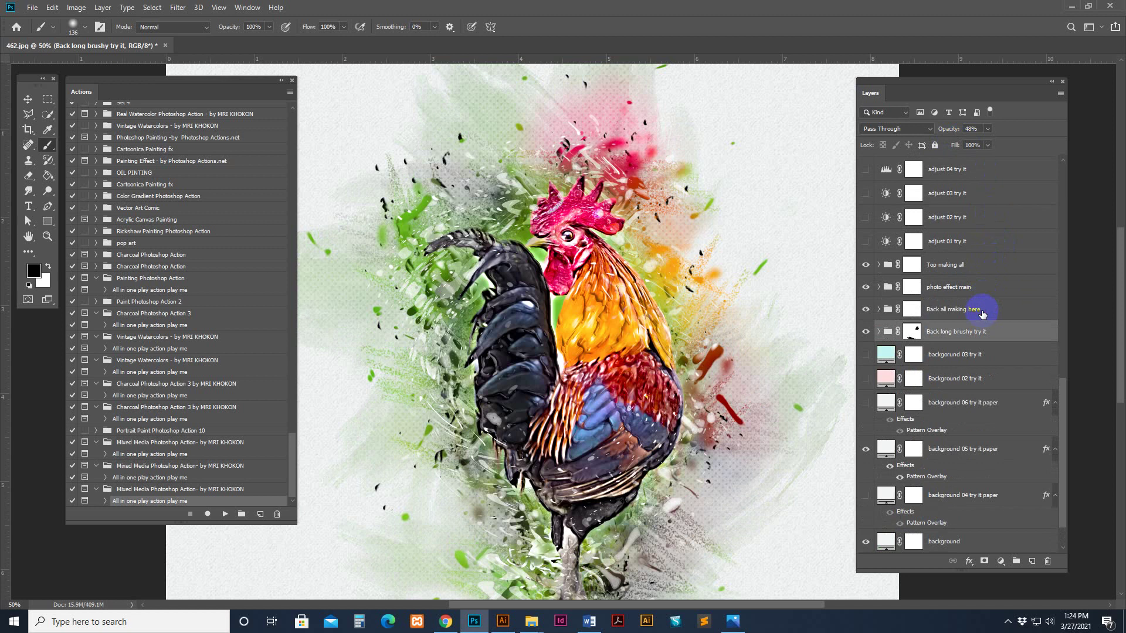
Select the 'Back all making here' group and toggle its visibility to compare, leaving it shown.
click(982, 315)
click(866, 310)
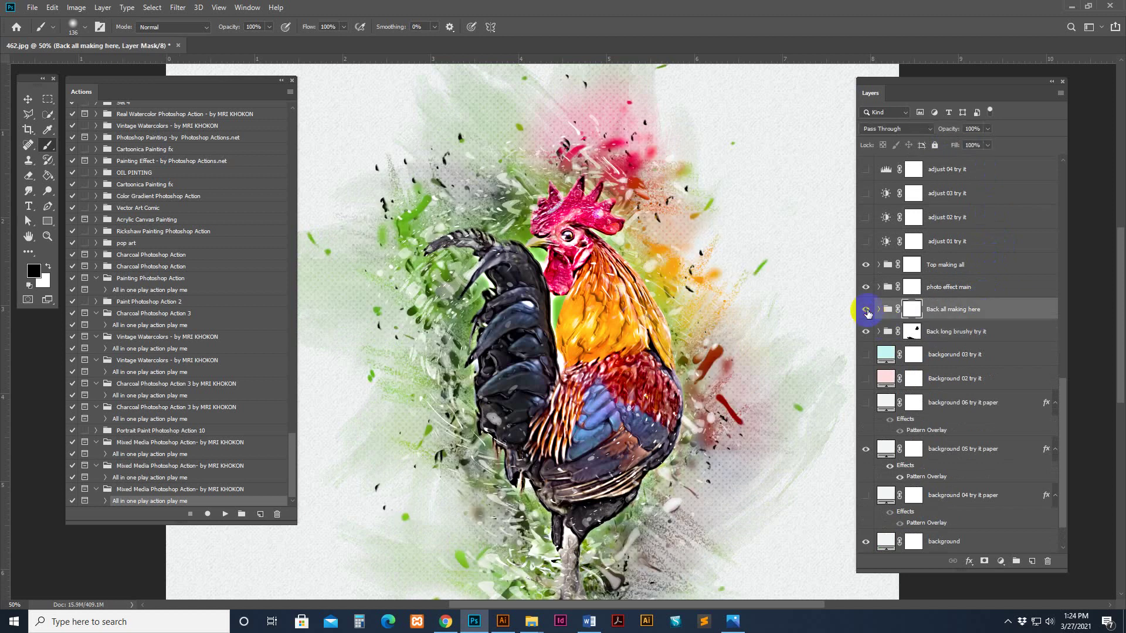
click(865, 311)
click(866, 310)
click(866, 310)
click(866, 310)
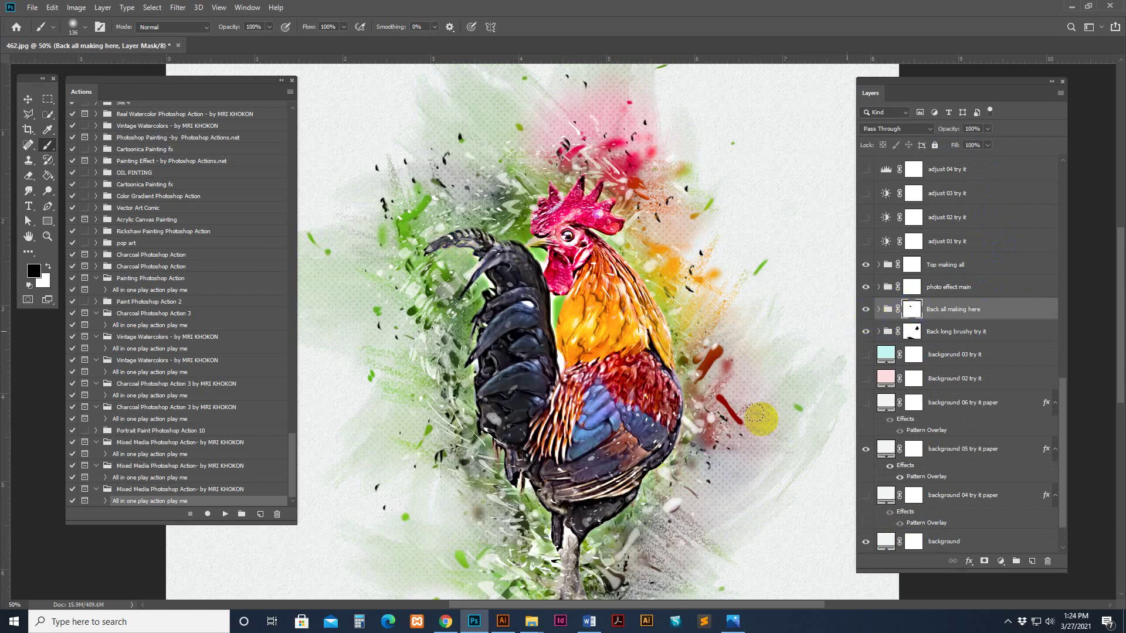
Paint out the stray streak right of the rooster, then restore the purple mark.
drag(722, 335, 696, 376)
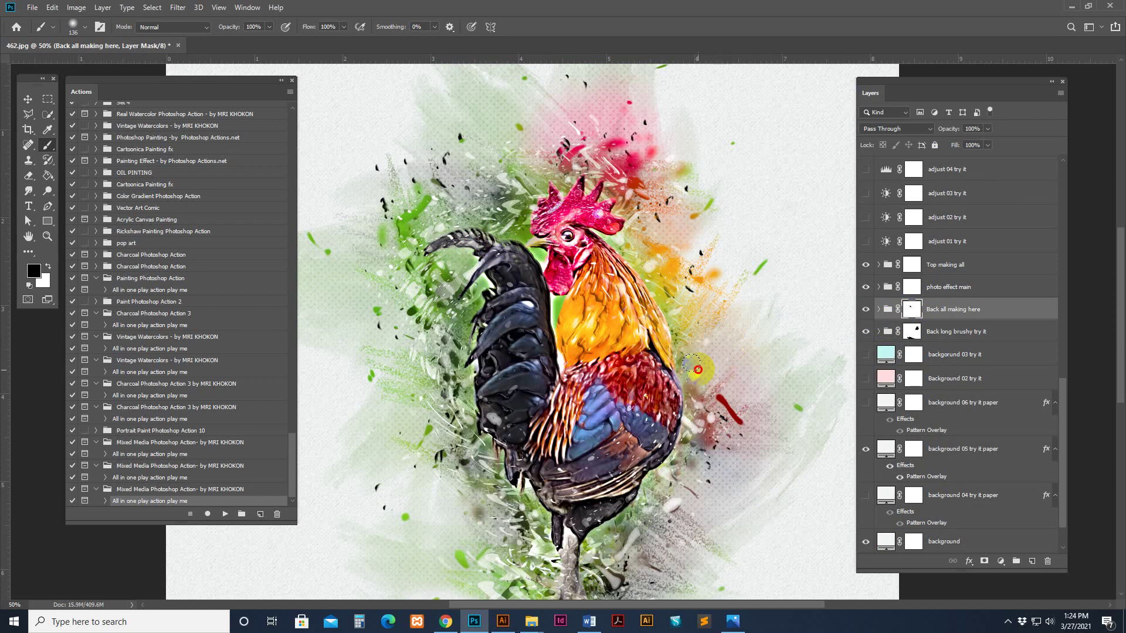
click(442, 264)
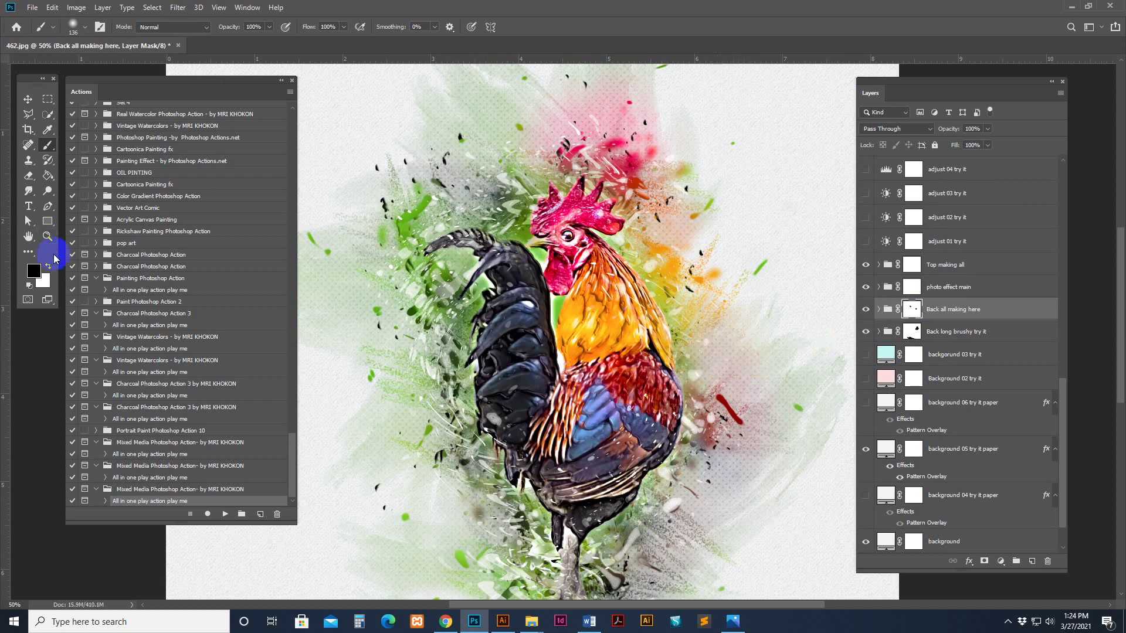
mouse_move(724, 384)
mouse_down()
mouse_move(720, 367)
mouse_move(707, 373)
mouse_up()
Toggle the splatter background and the photo effect main group off and on to compare.
click(884, 327)
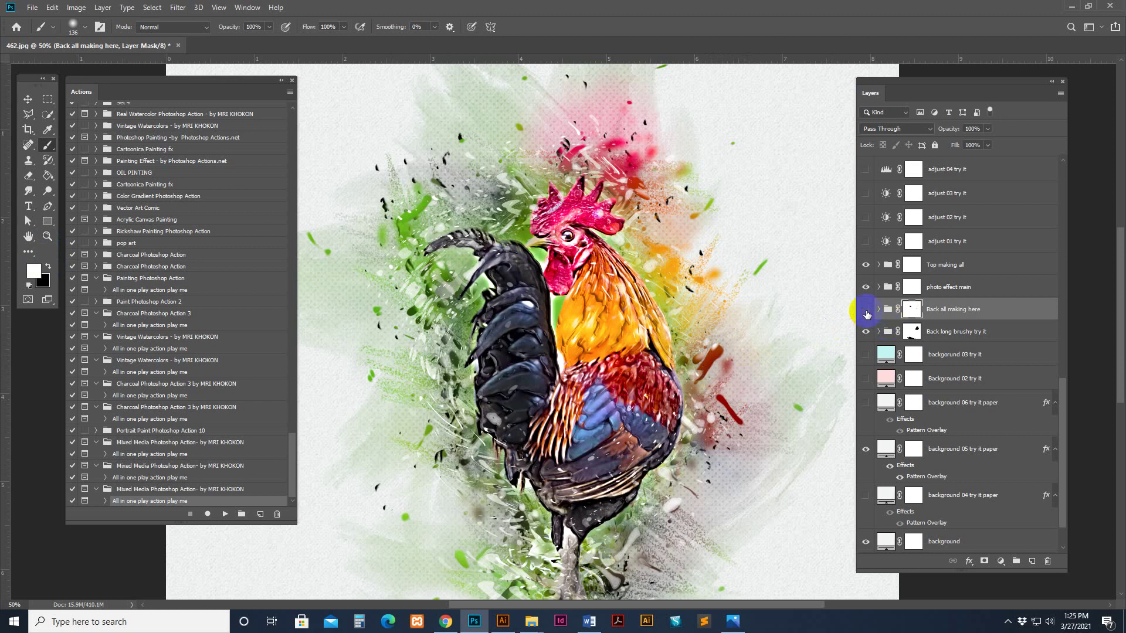
click(867, 314)
click(867, 314)
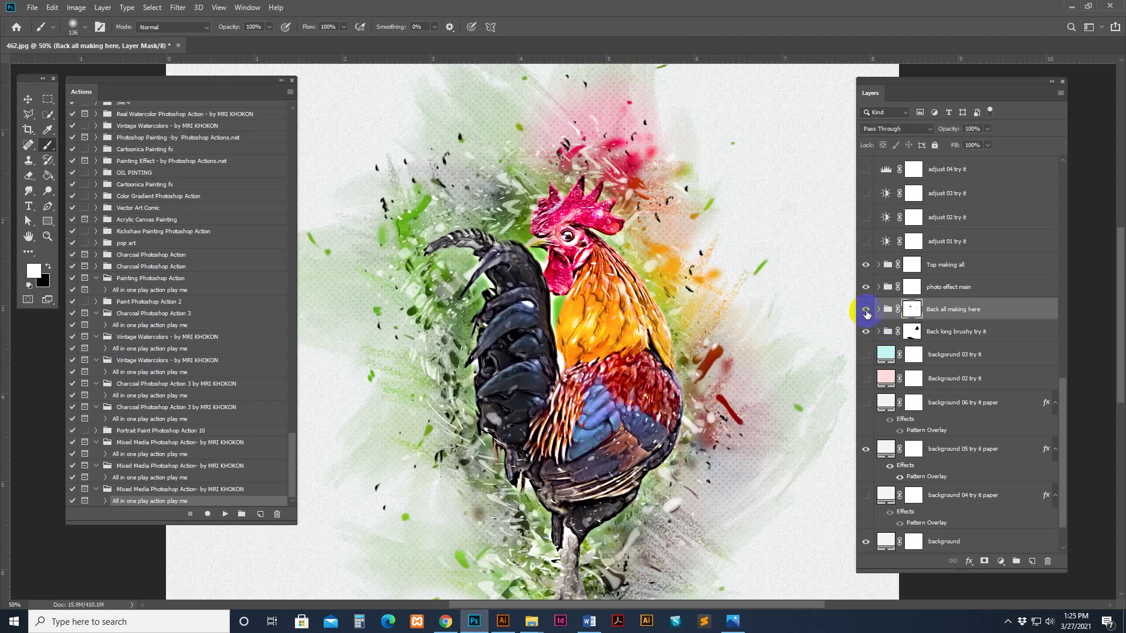
click(912, 286)
click(865, 287)
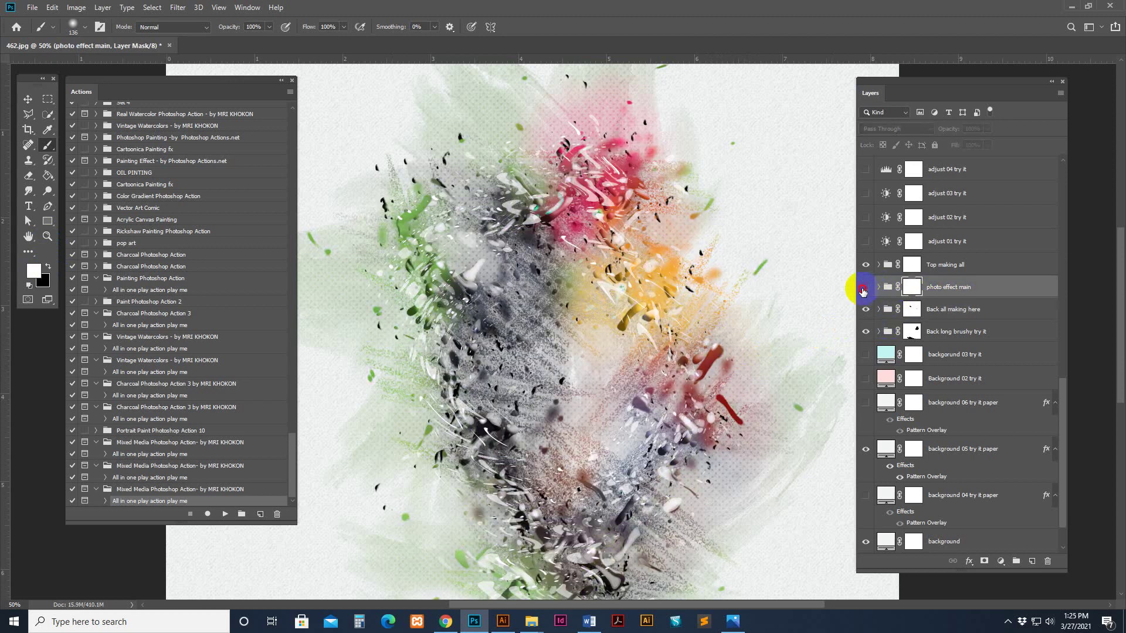
click(865, 287)
click(864, 289)
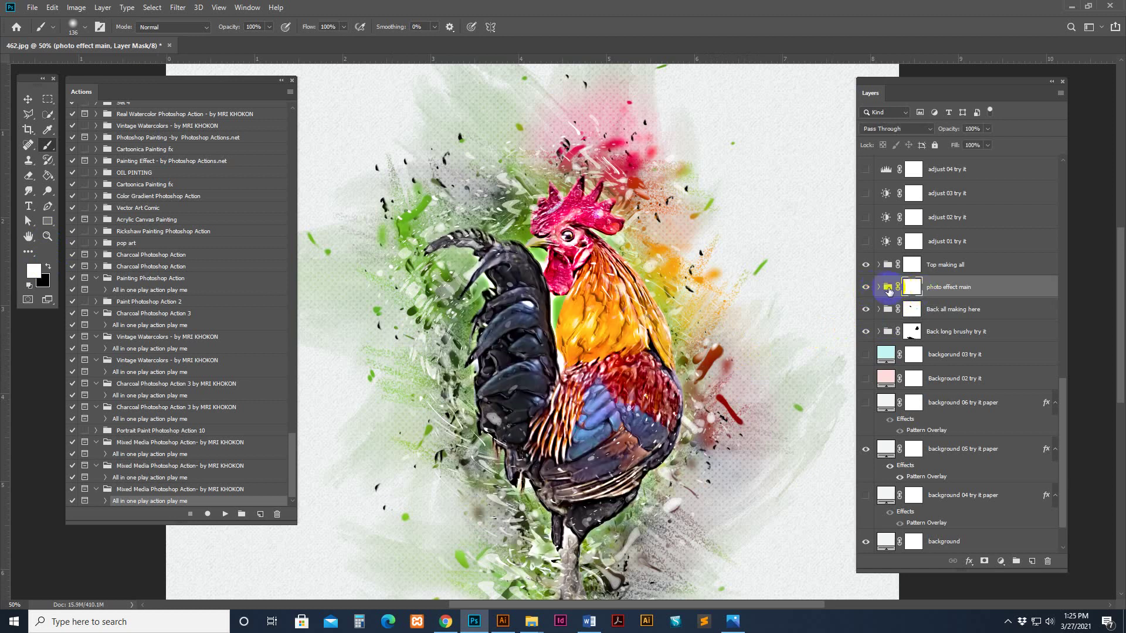
Expand photo effect main and toggle layers b2 and b1 to see their effect.
click(879, 287)
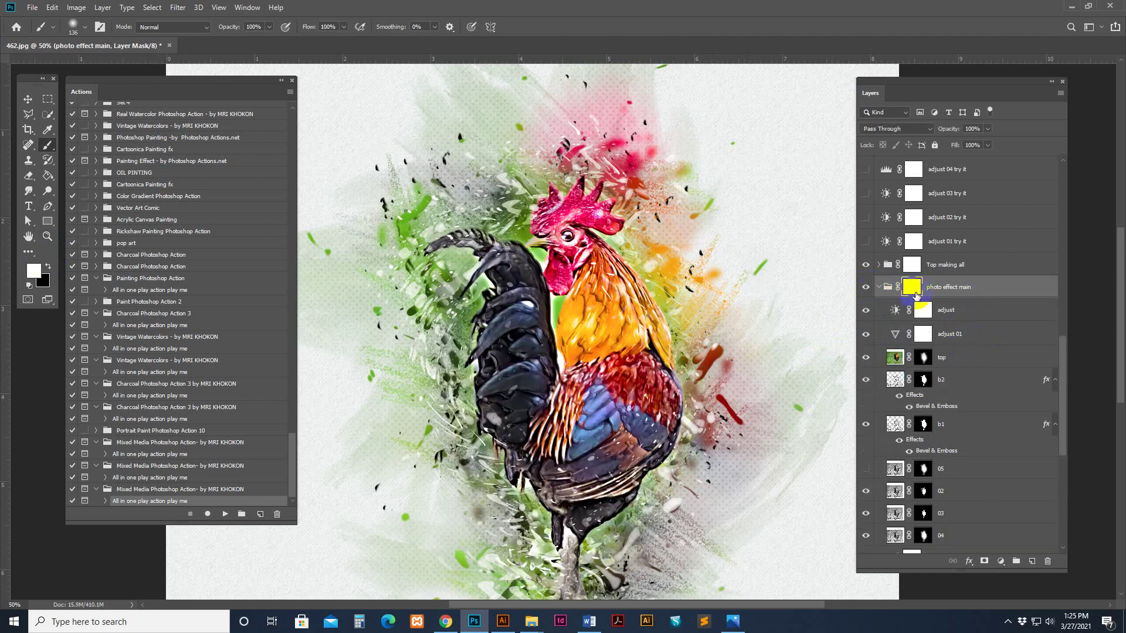
scroll(973, 399, down, 2)
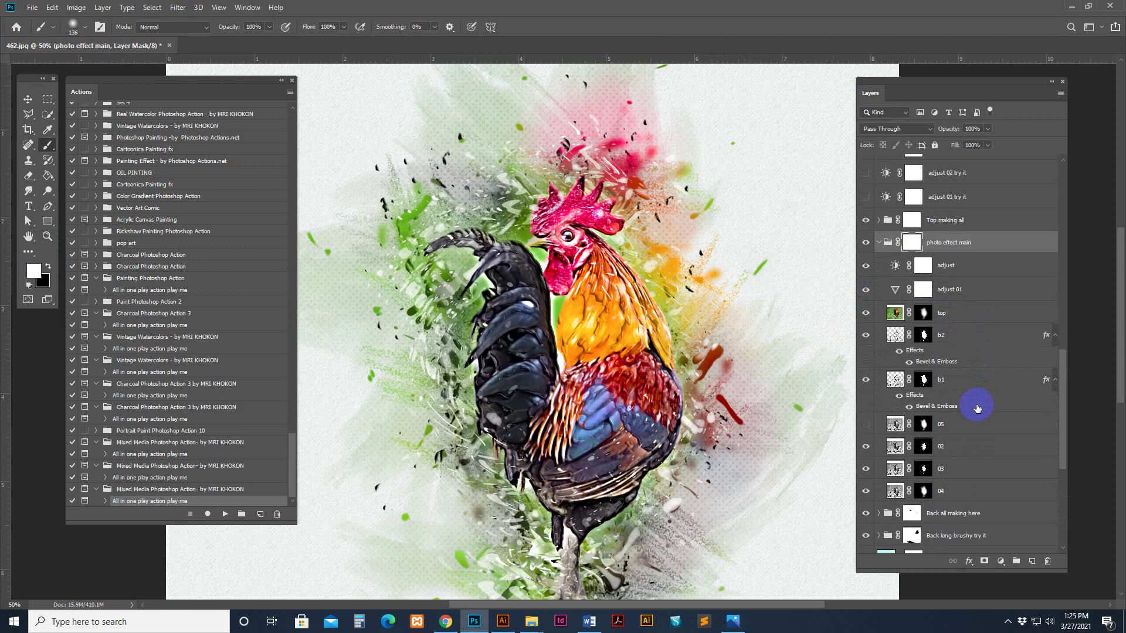
scroll(967, 361, down, 3)
click(961, 276)
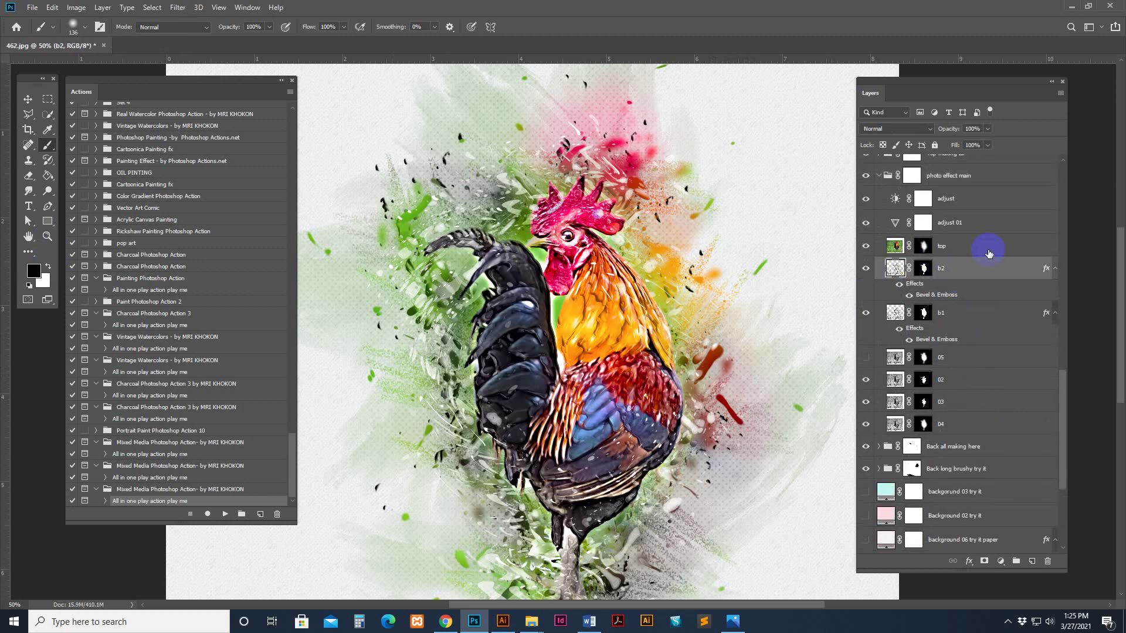
click(866, 270)
click(867, 270)
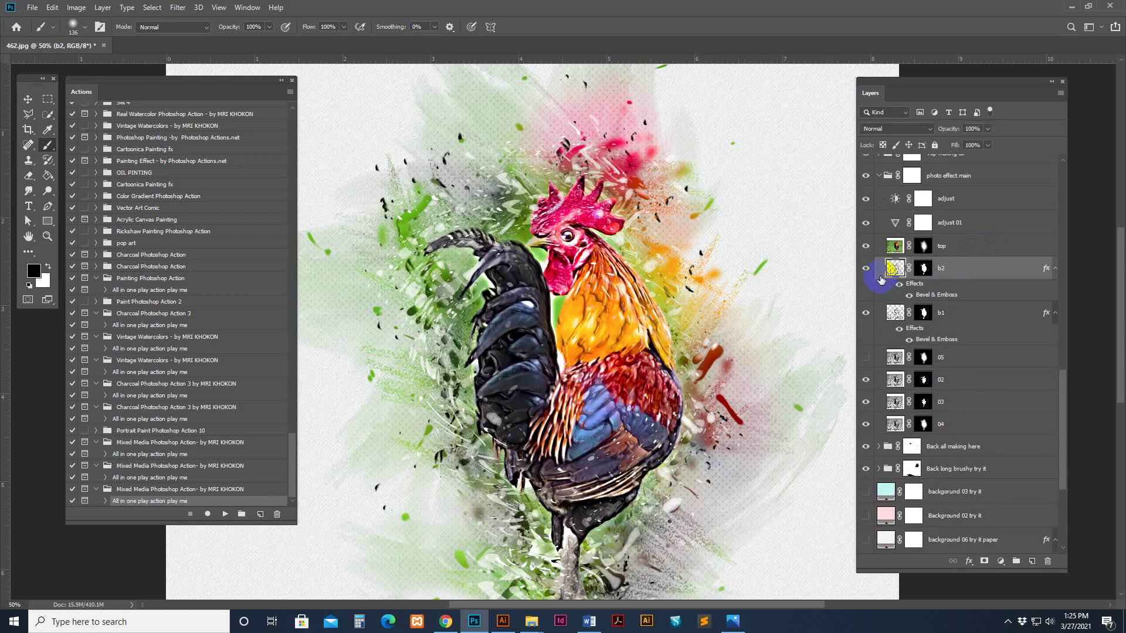
click(867, 271)
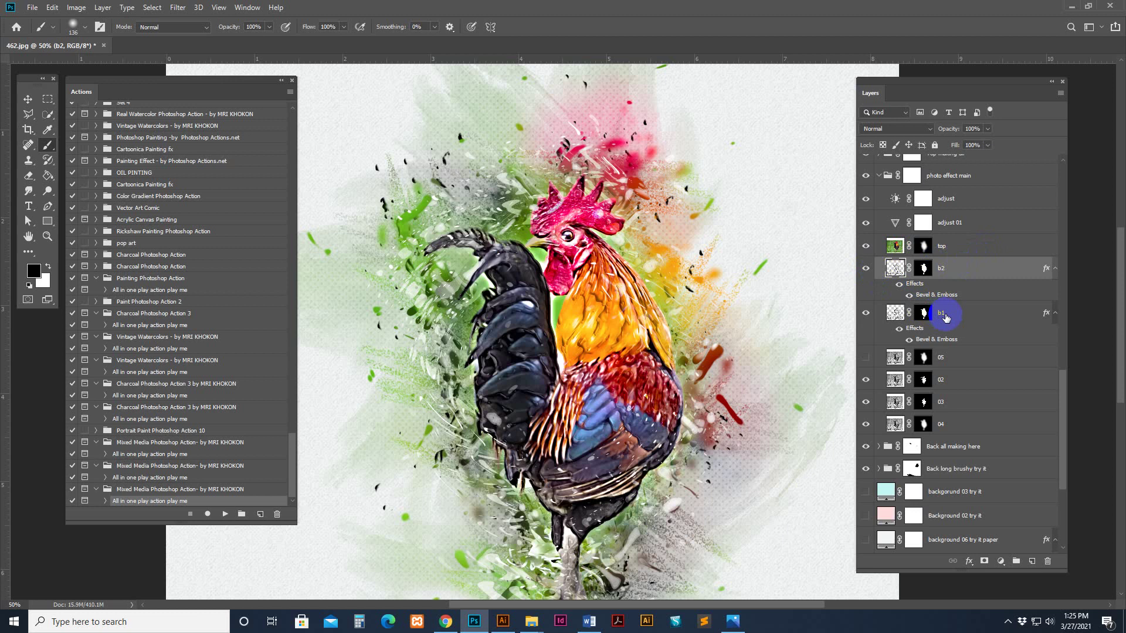
click(897, 313)
click(864, 315)
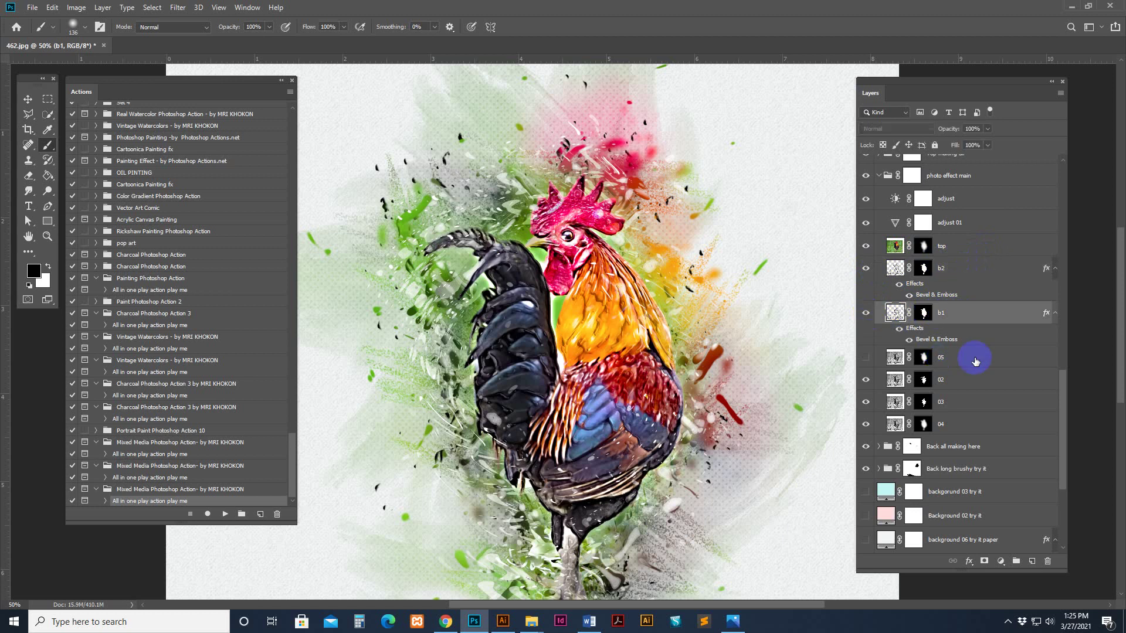
click(876, 362)
Toggle layer 02 to compare, leave it showing, and target its mask.
click(866, 358)
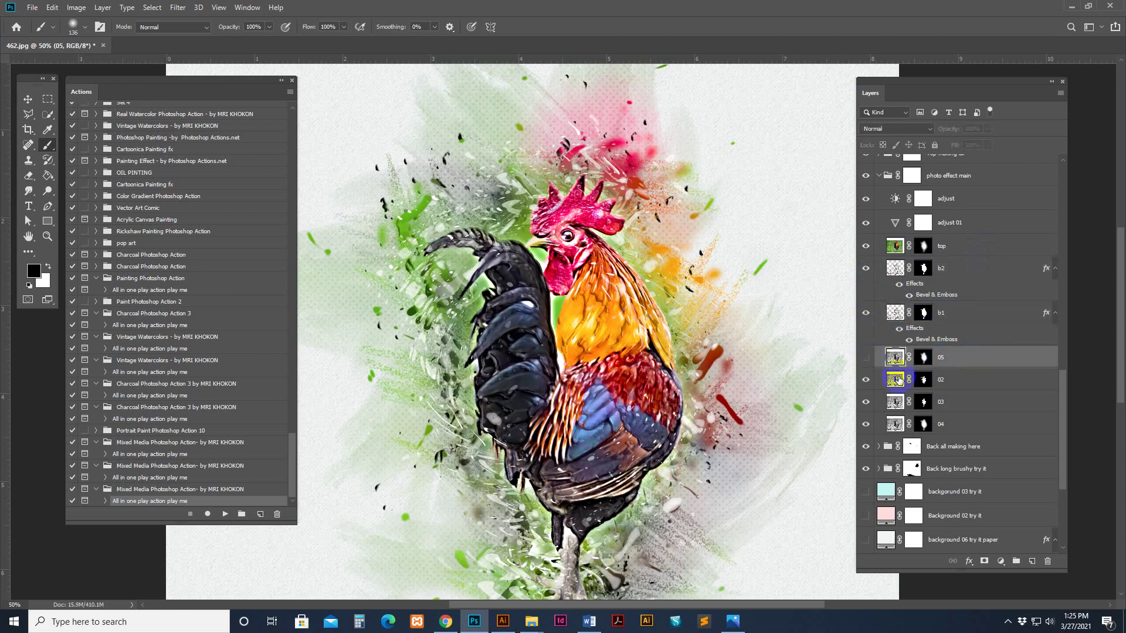
click(953, 380)
click(866, 381)
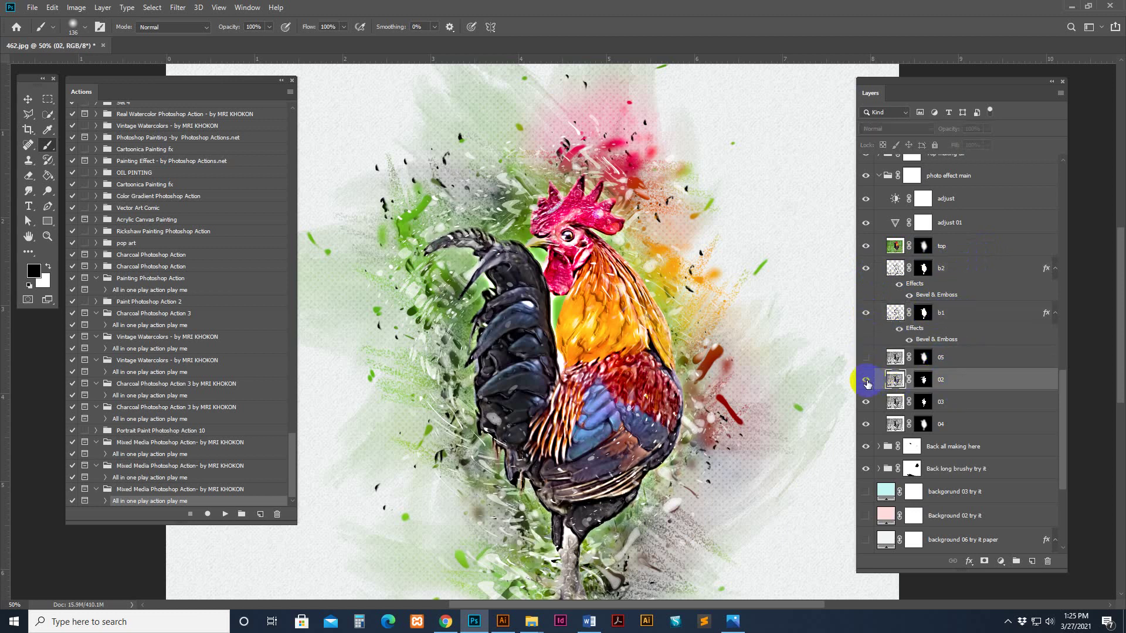
click(866, 381)
click(867, 381)
click(866, 381)
click(924, 379)
Set black as the painting colour, target layer 03's mask and make layer 03 visible.
key(x)
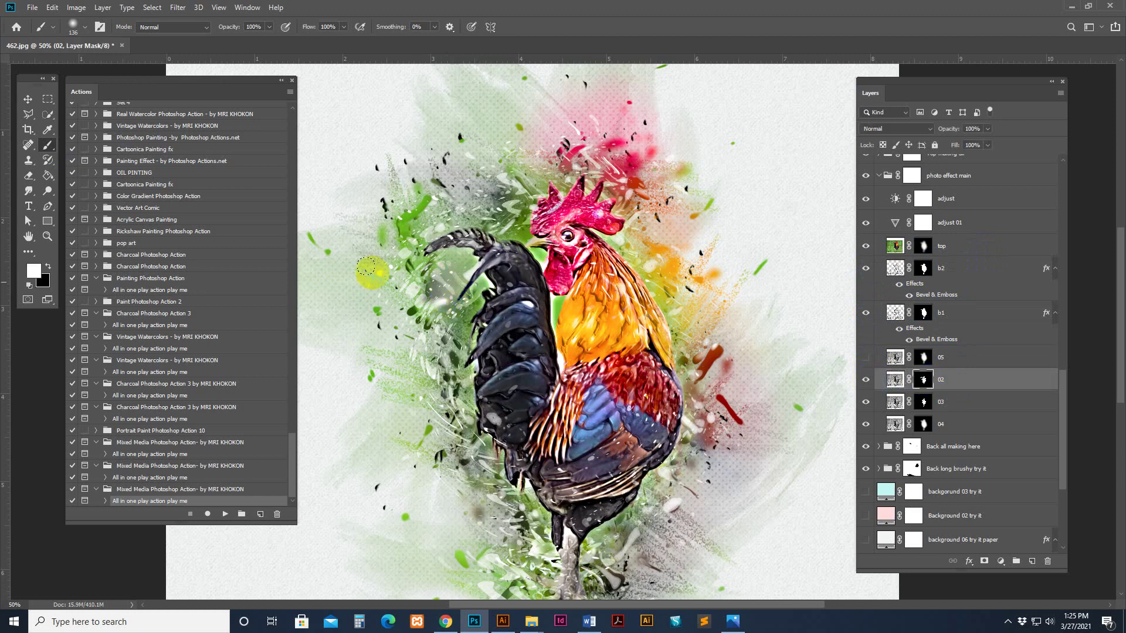
click(48, 266)
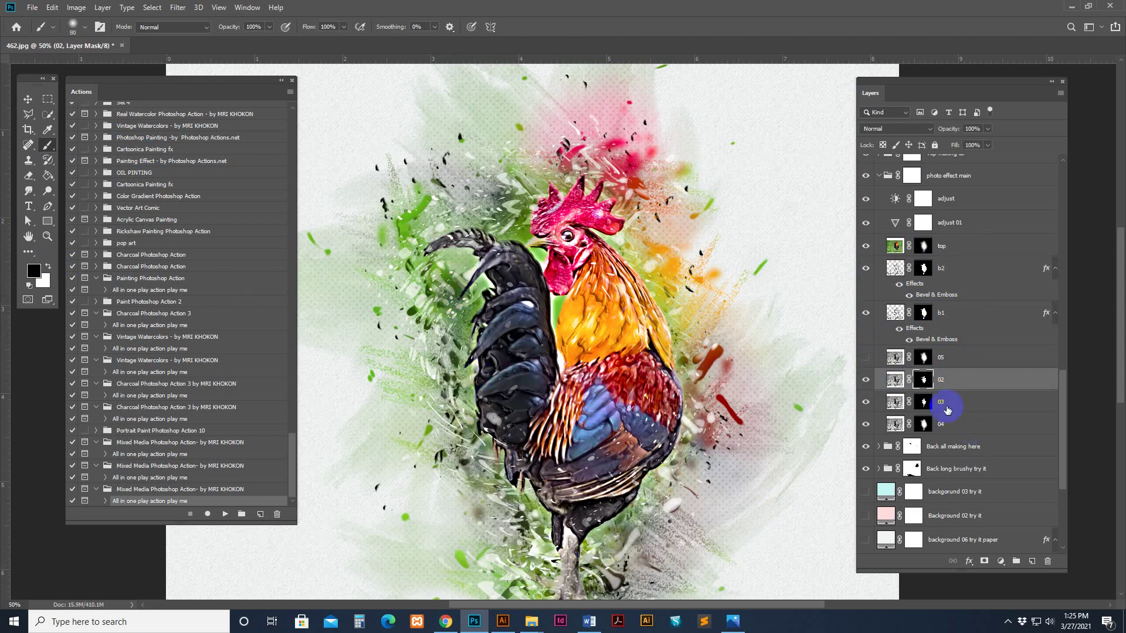
click(924, 402)
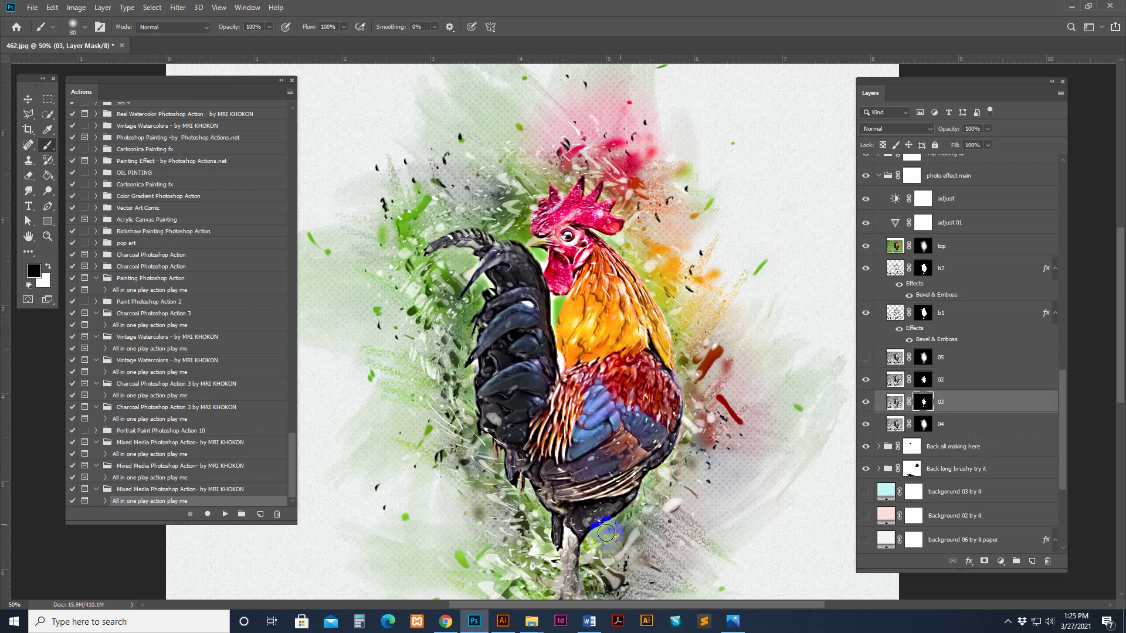
click(866, 402)
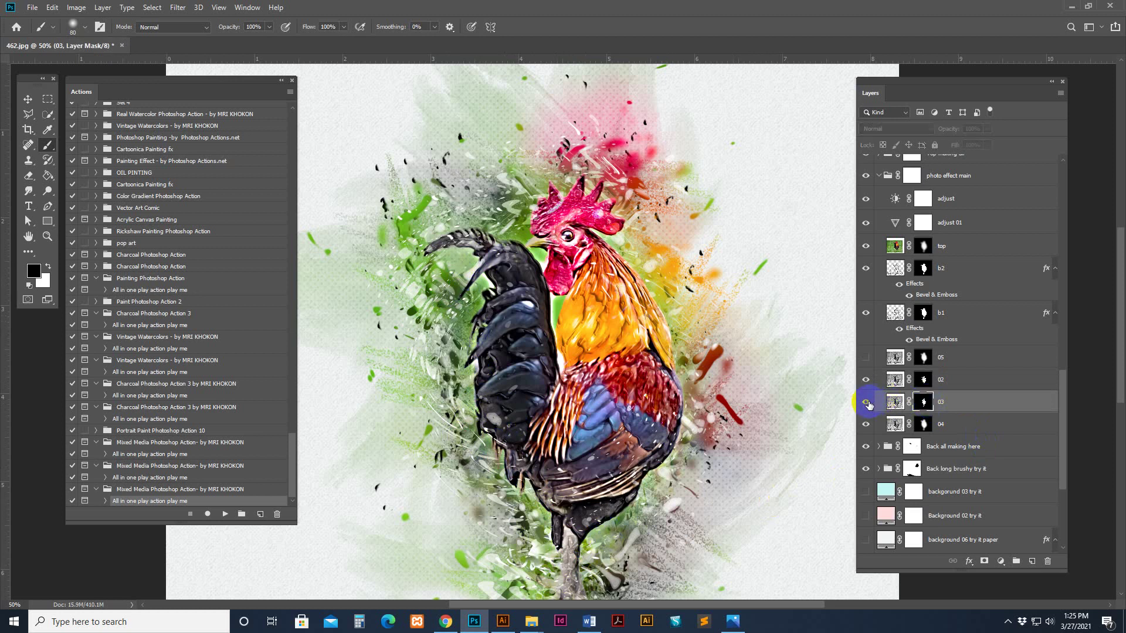
Compare layer 04 on and off, leave it showing, and target its mask.
click(860, 426)
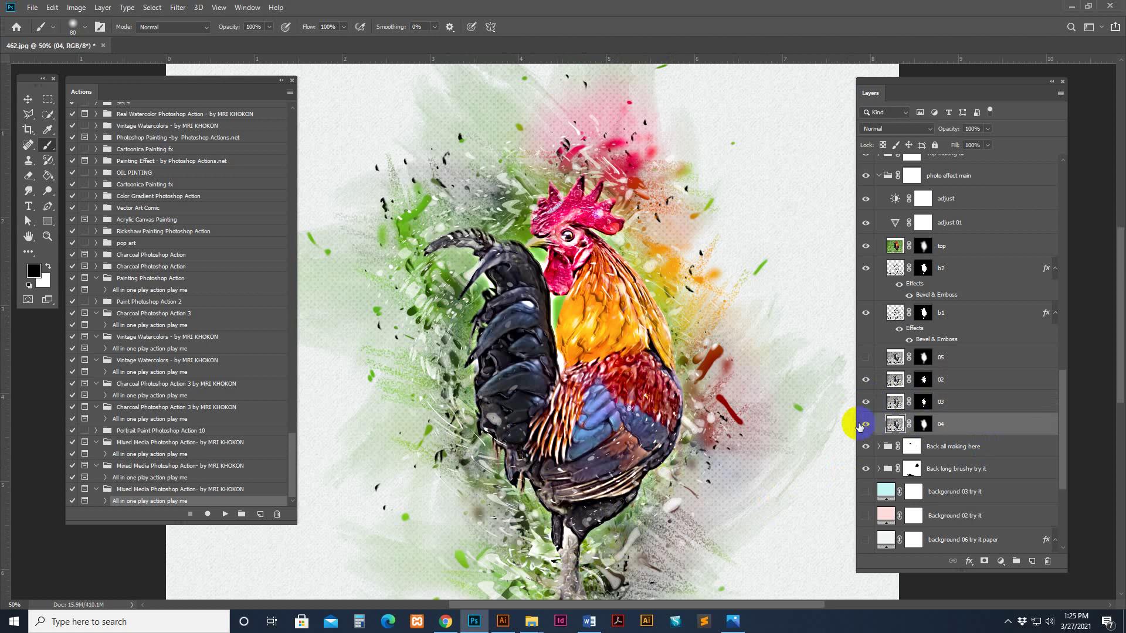
click(868, 425)
click(866, 425)
click(866, 425)
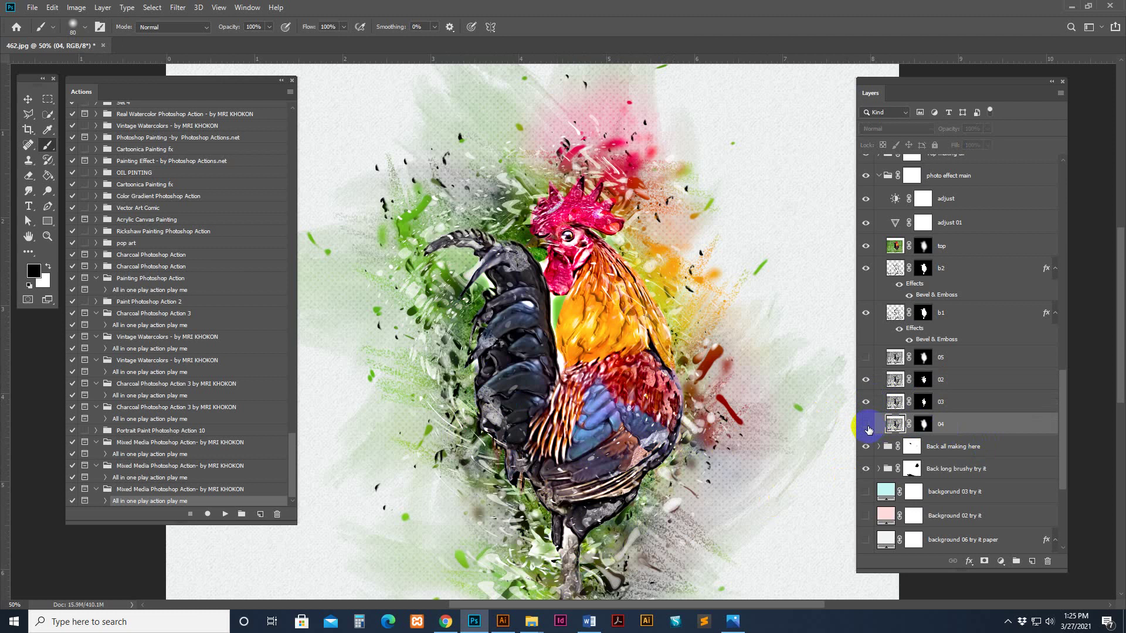
click(866, 426)
click(922, 424)
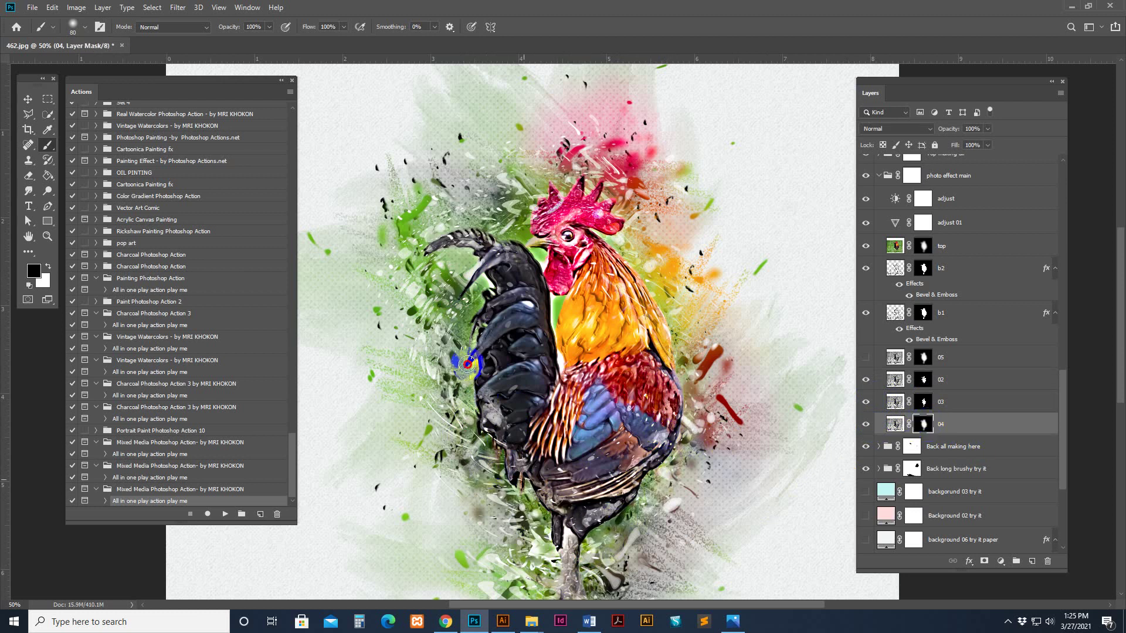
drag(601, 471, 466, 188)
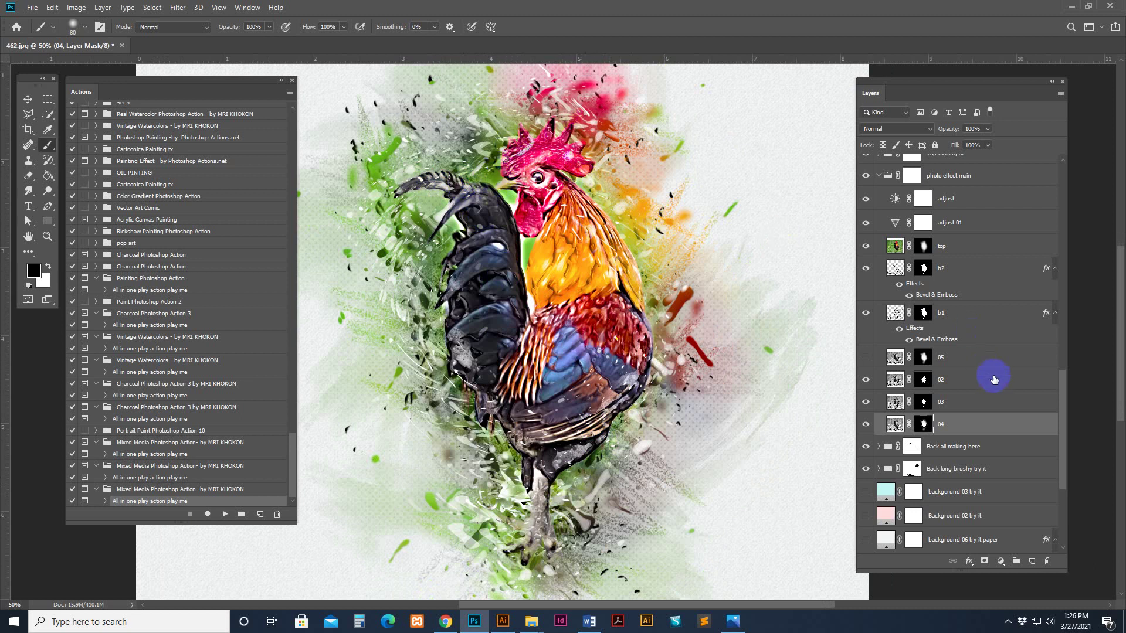
scroll(967, 388, up, 3)
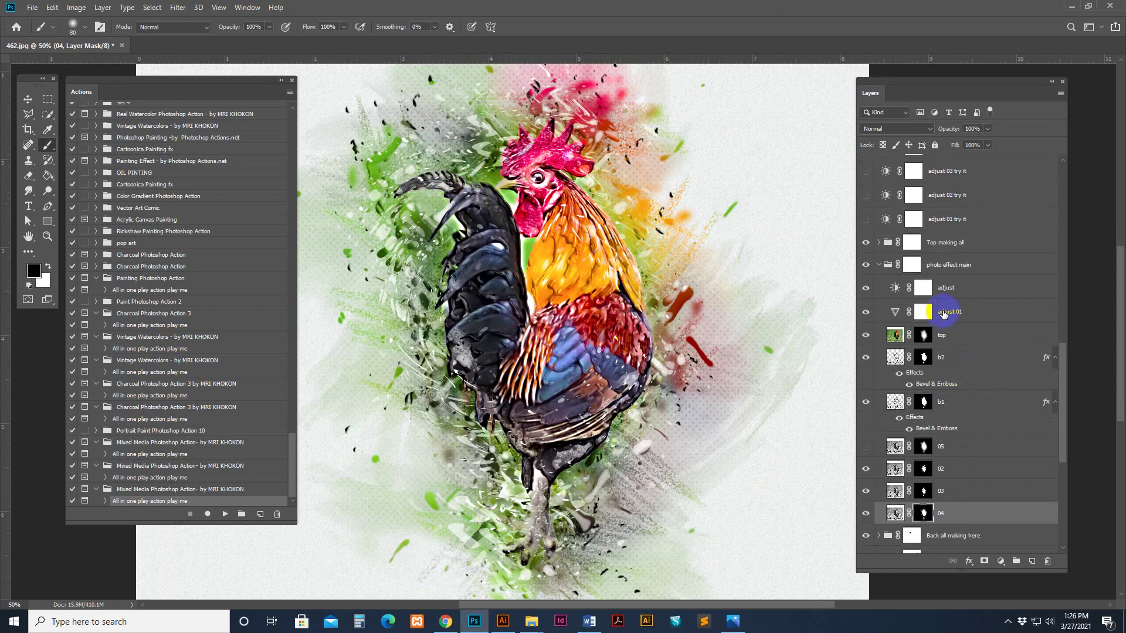
Collapse photo effect main, turn on the Top making all group, and target its mask.
click(960, 268)
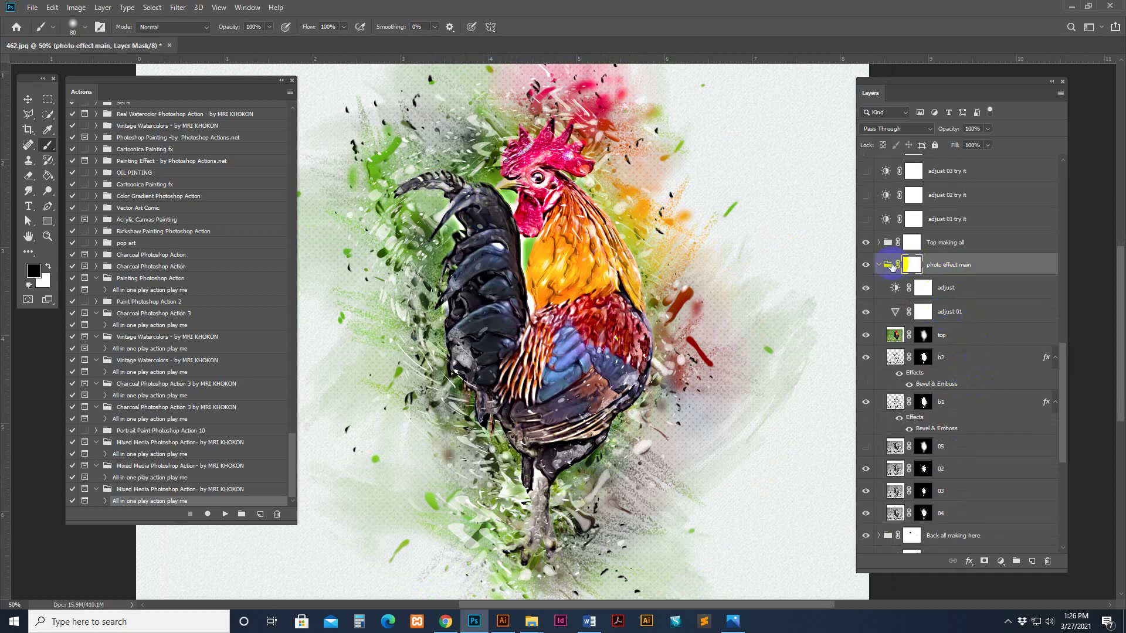
click(880, 265)
click(866, 268)
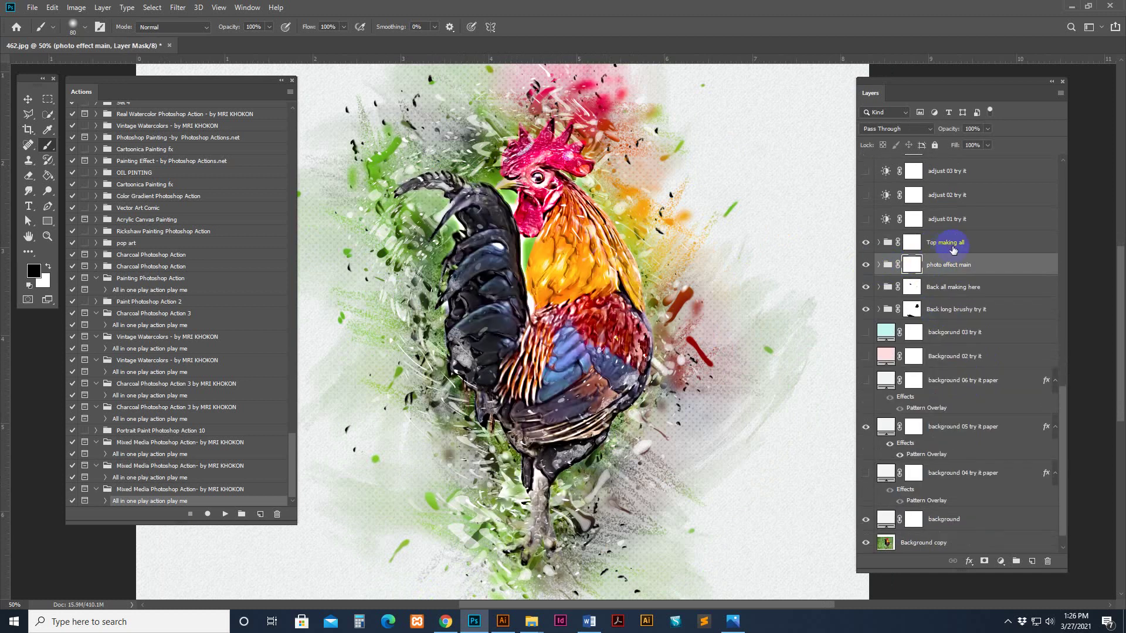
click(867, 245)
click(866, 243)
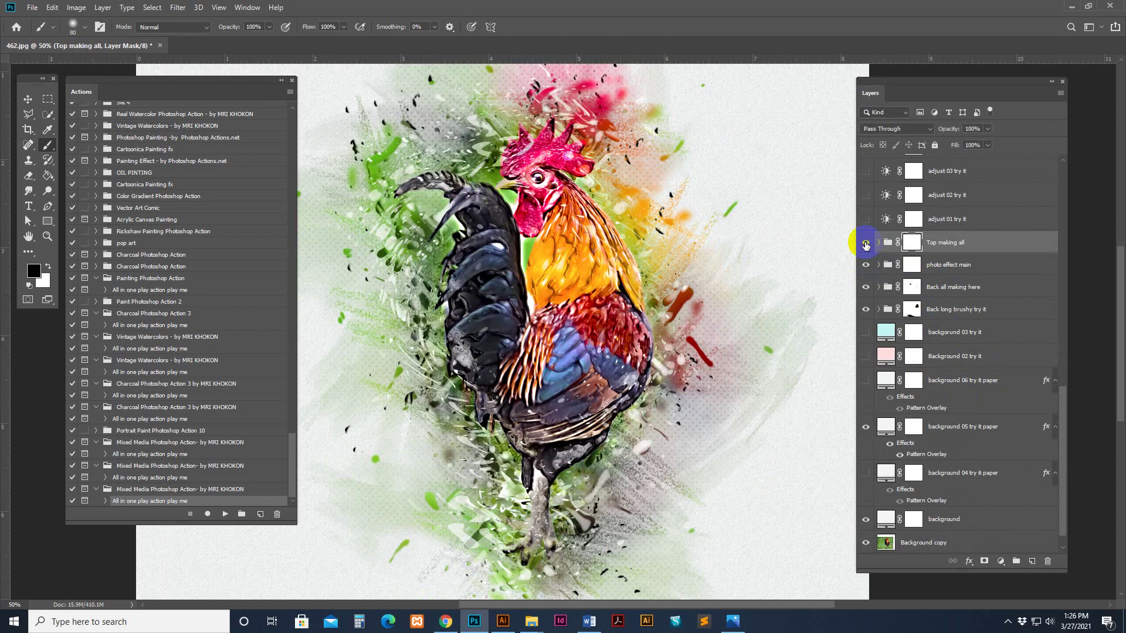
click(916, 246)
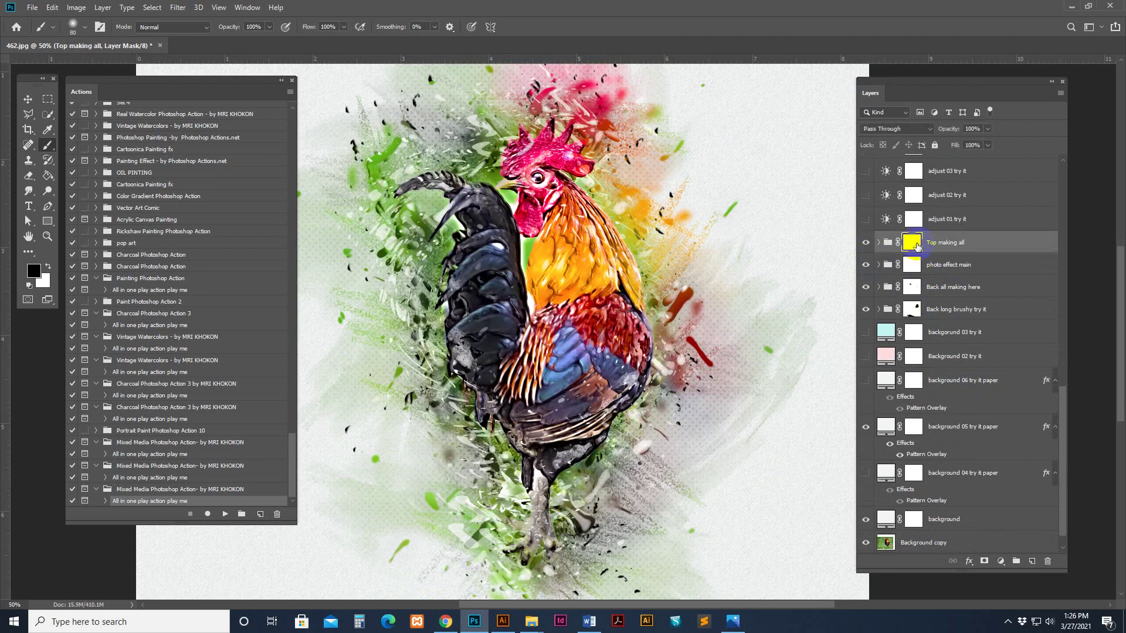
Brush the Top making all mask around the rooster's comb and down the neck.
drag(607, 190, 533, 150)
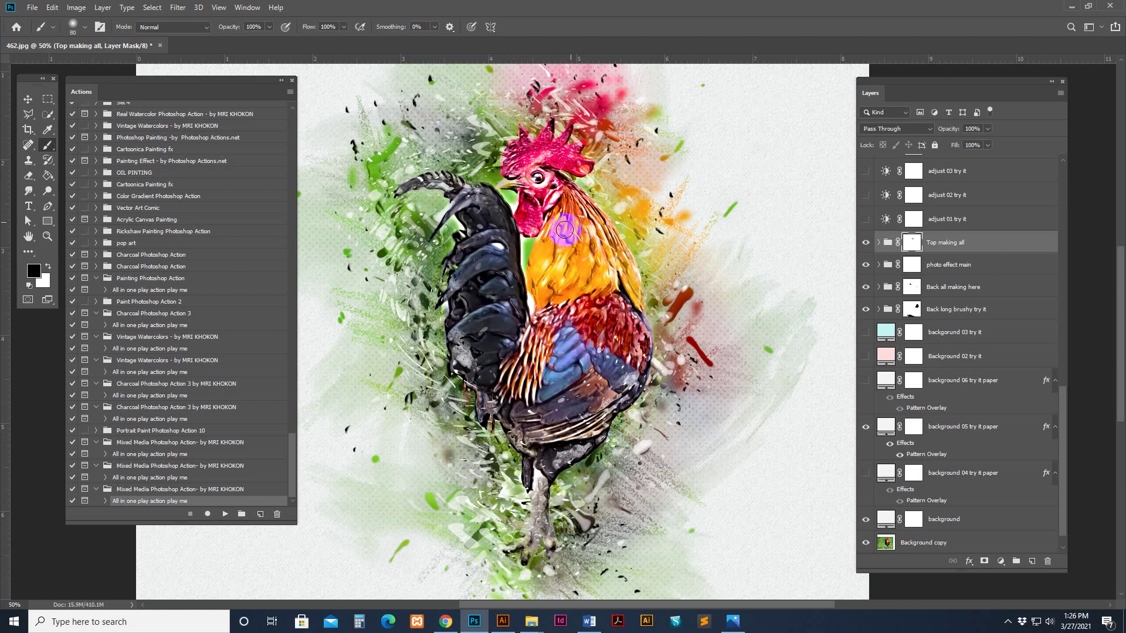
mouse_move(552, 163)
mouse_down()
mouse_move(506, 323)
mouse_move(564, 155)
mouse_up()
scroll(680, 247, up, 1)
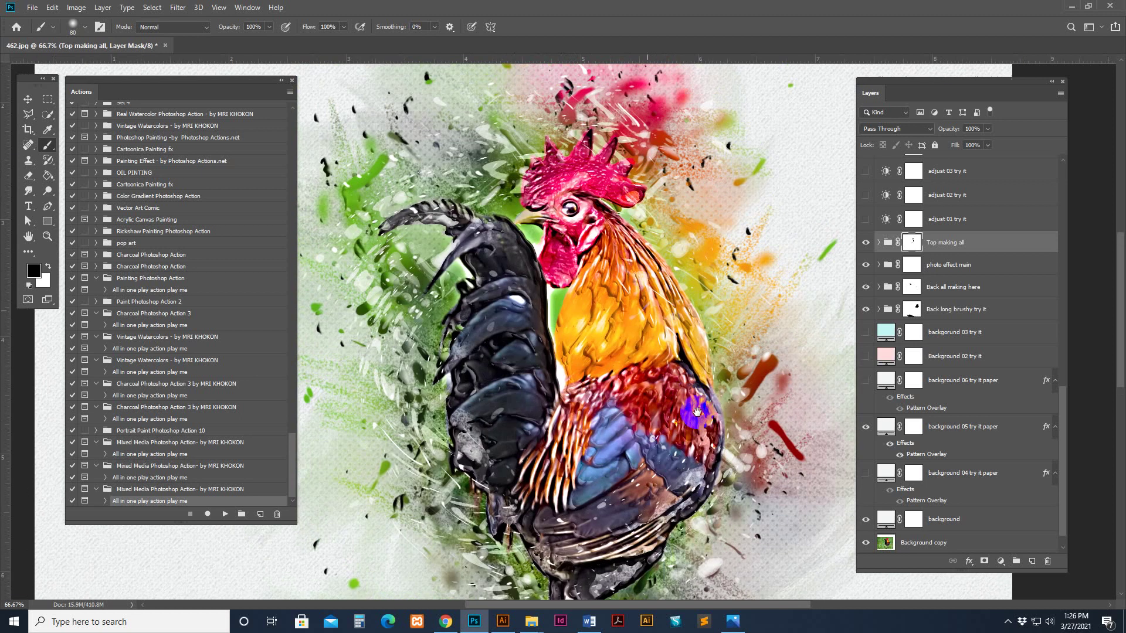
drag(696, 411, 703, 423)
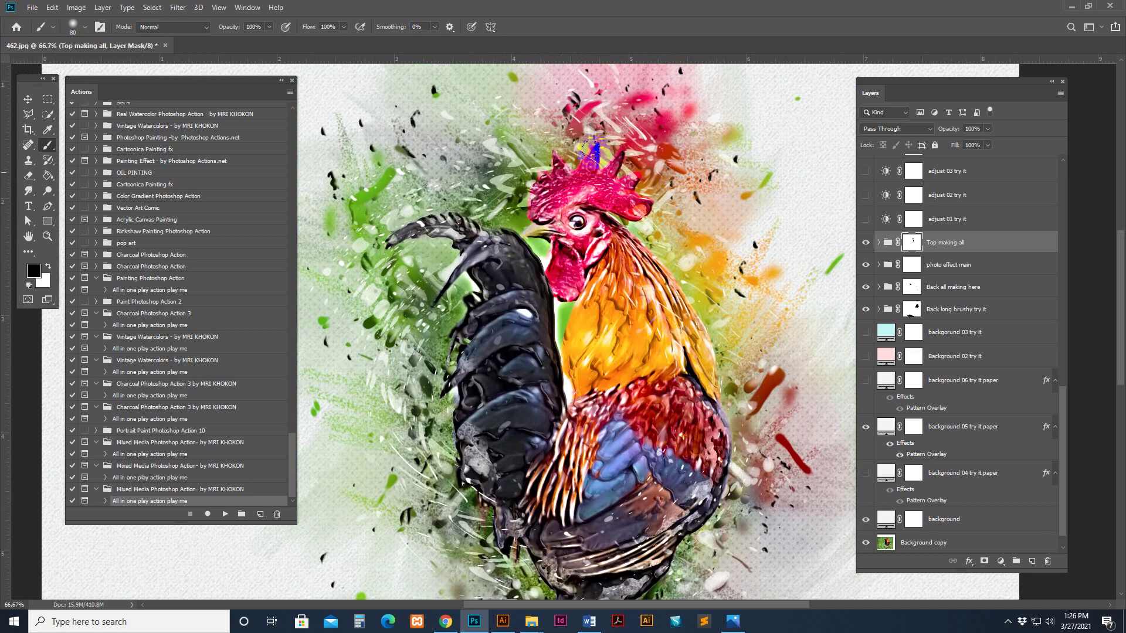
Turn on adjust 01 try it and preview the adjust 02 try it variant.
scroll(953, 351, up, 2)
scroll(980, 319, up, 2)
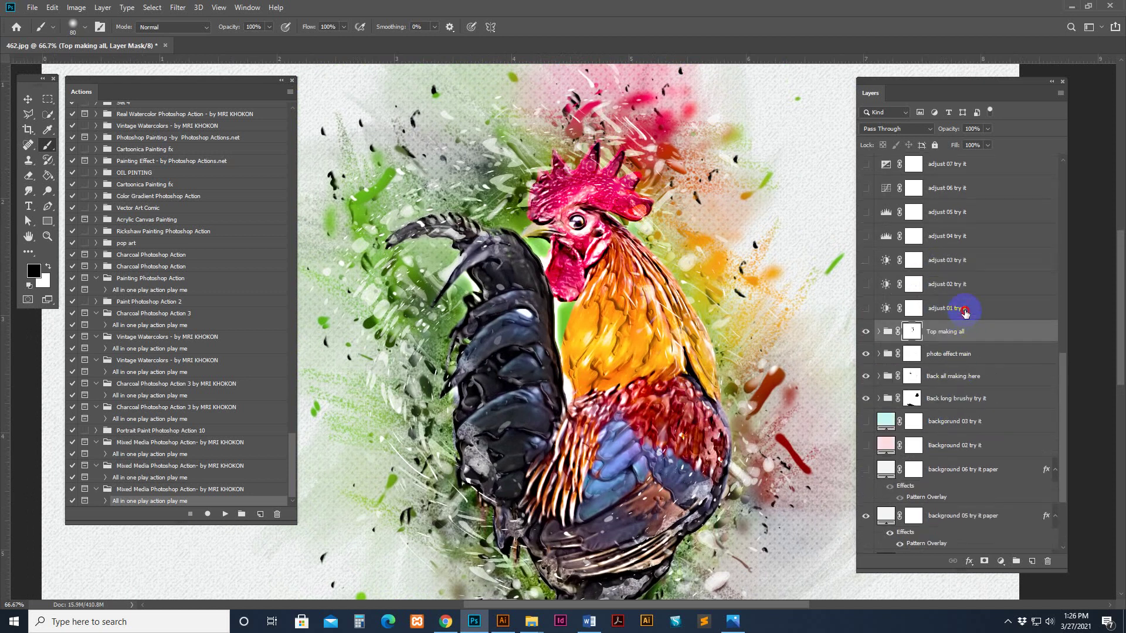
click(962, 308)
click(866, 309)
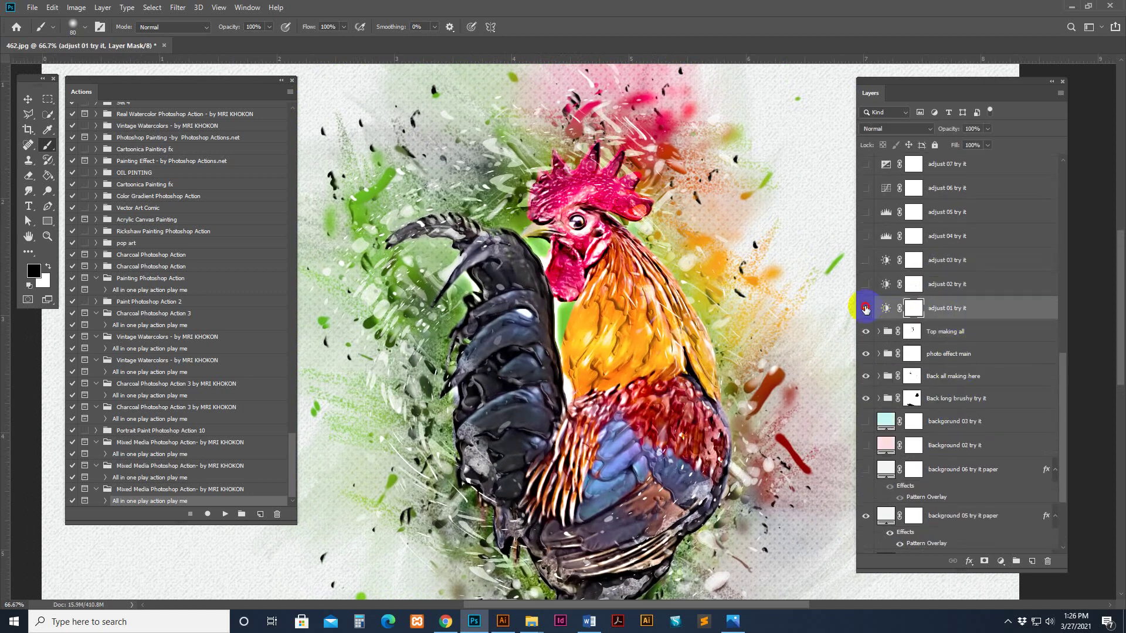
click(995, 290)
click(865, 284)
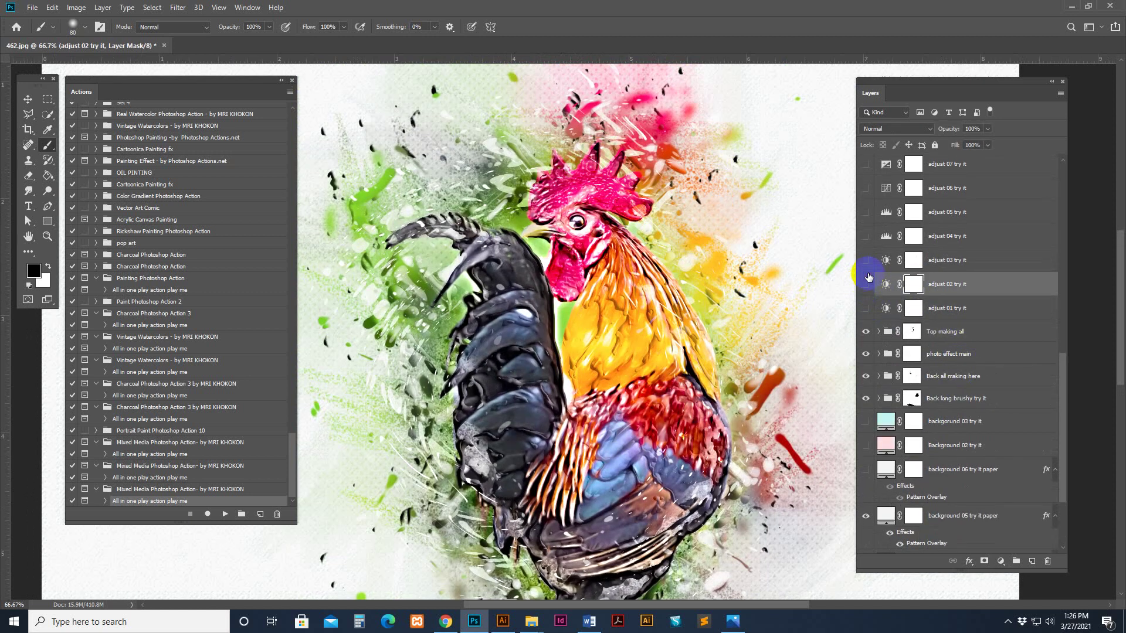
click(869, 277)
key(alt+bracketright)
Compare adjust 02, 03 and 05, dismiss the brush warning, and leave adjust 06 visible.
click(848, 258)
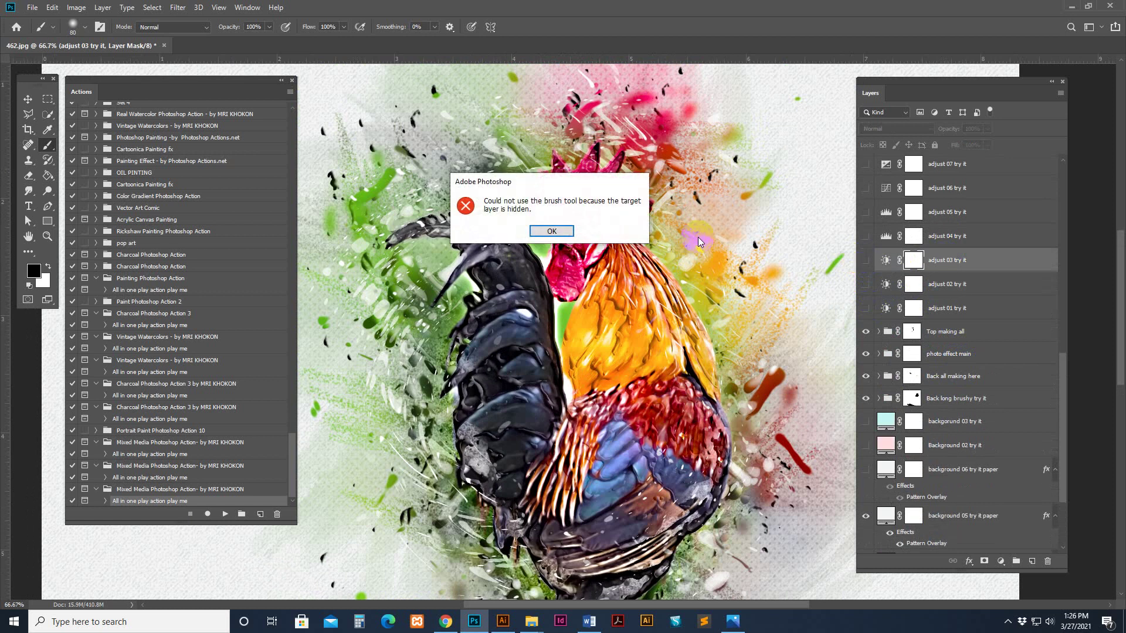
click(554, 232)
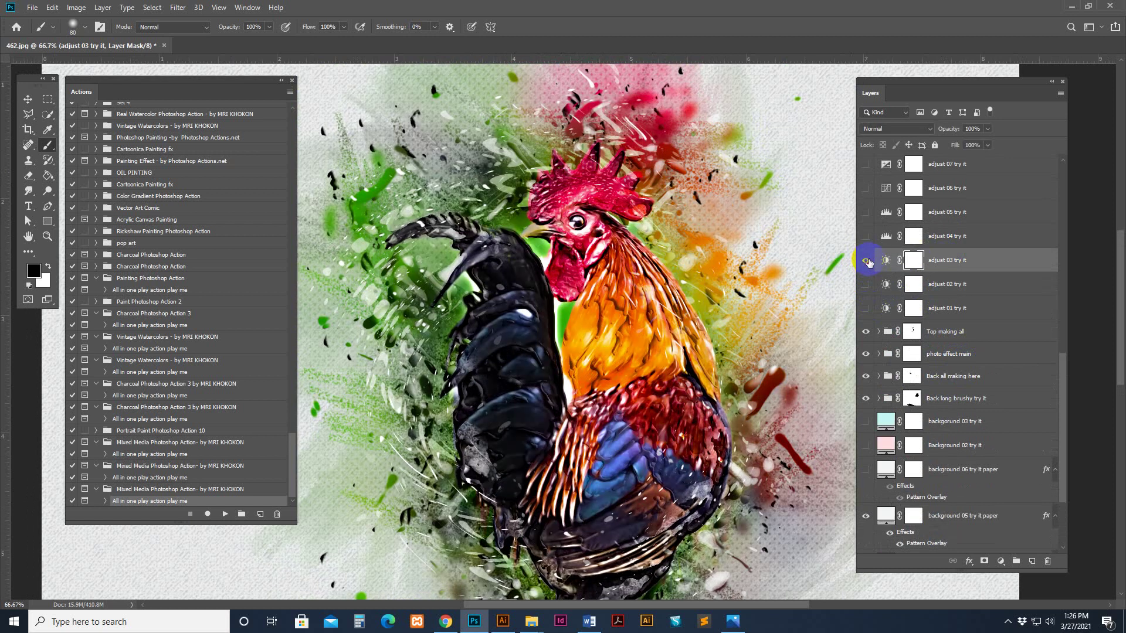
click(867, 260)
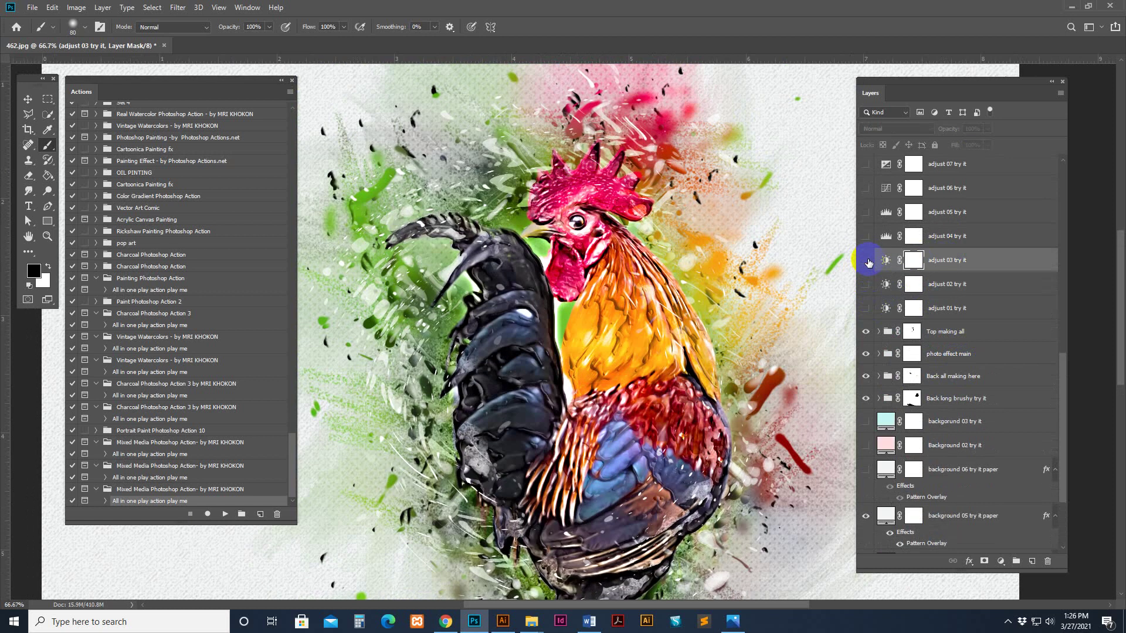
click(866, 284)
click(866, 261)
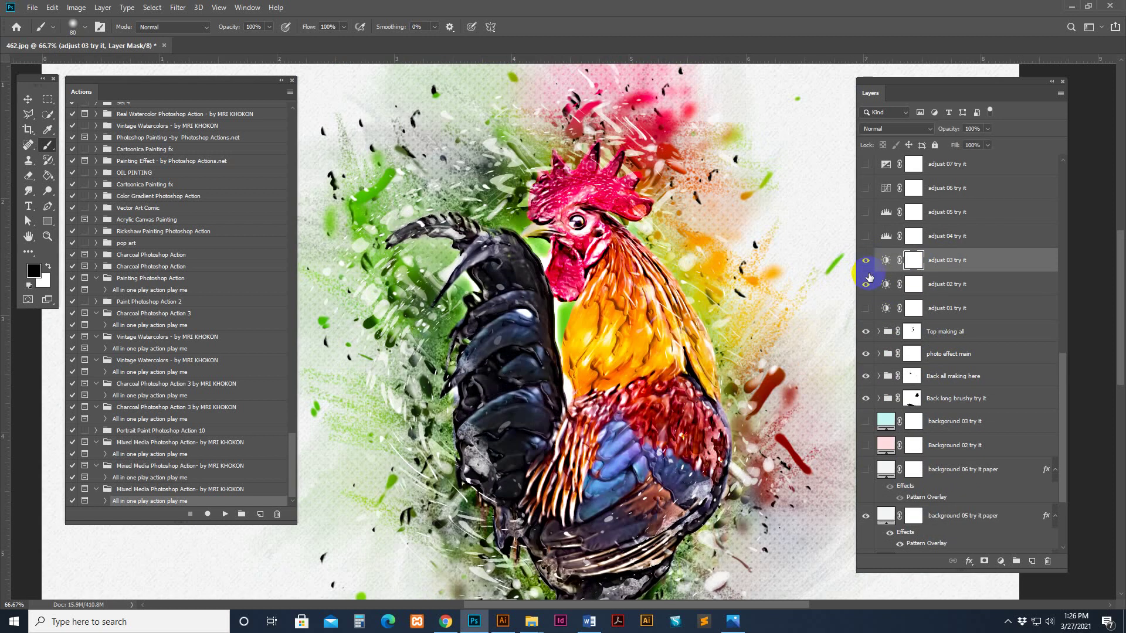
click(866, 285)
click(866, 260)
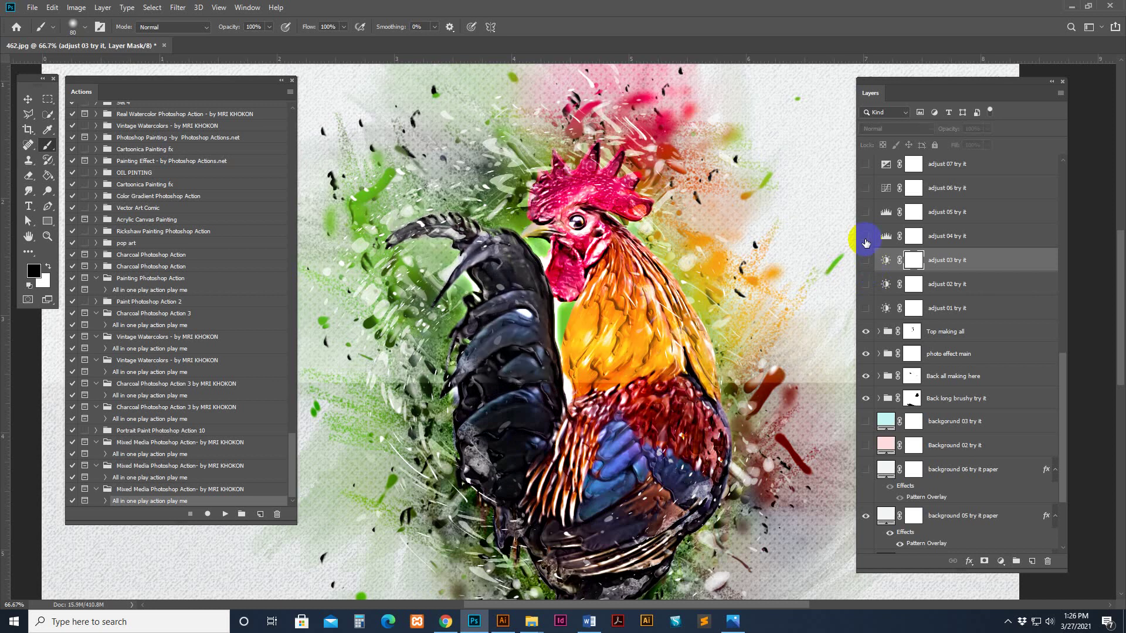
click(866, 236)
click(866, 213)
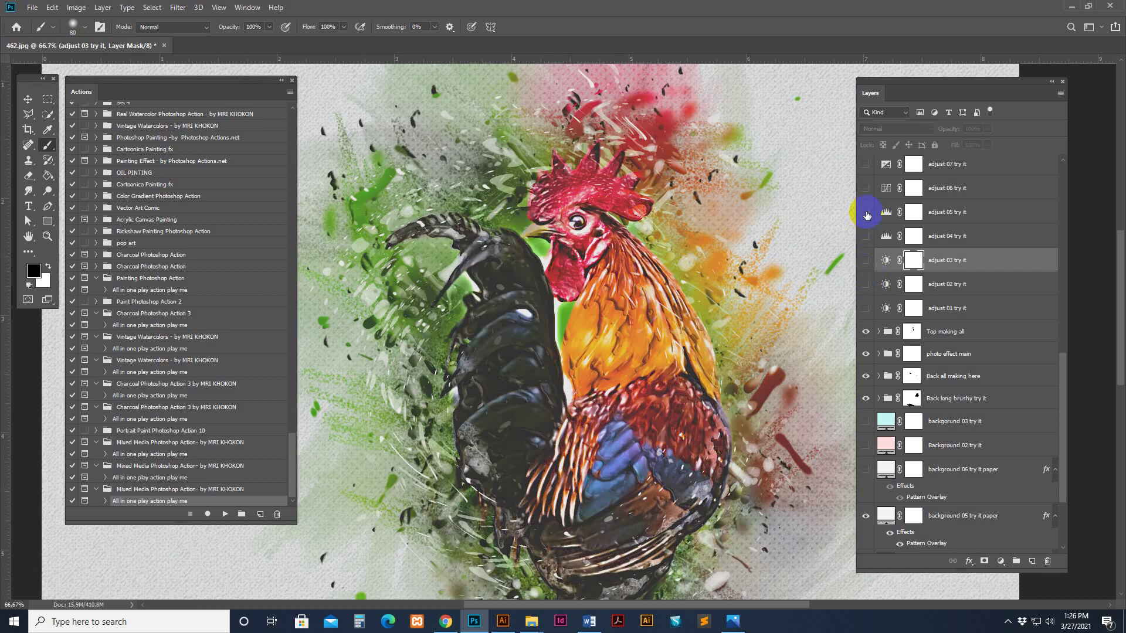
click(866, 212)
click(866, 188)
Preview the adjust 07 and color 01–08 variations on the rooster, hiding each in turn.
scroll(959, 330, up, 2)
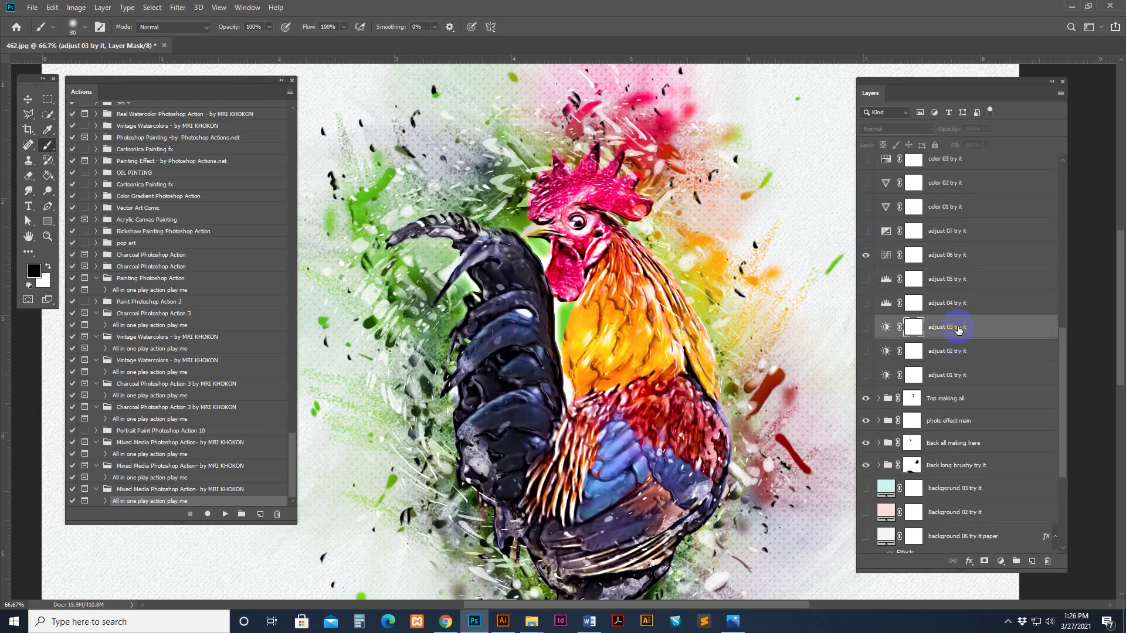
scroll(958, 330, up, 2)
click(878, 297)
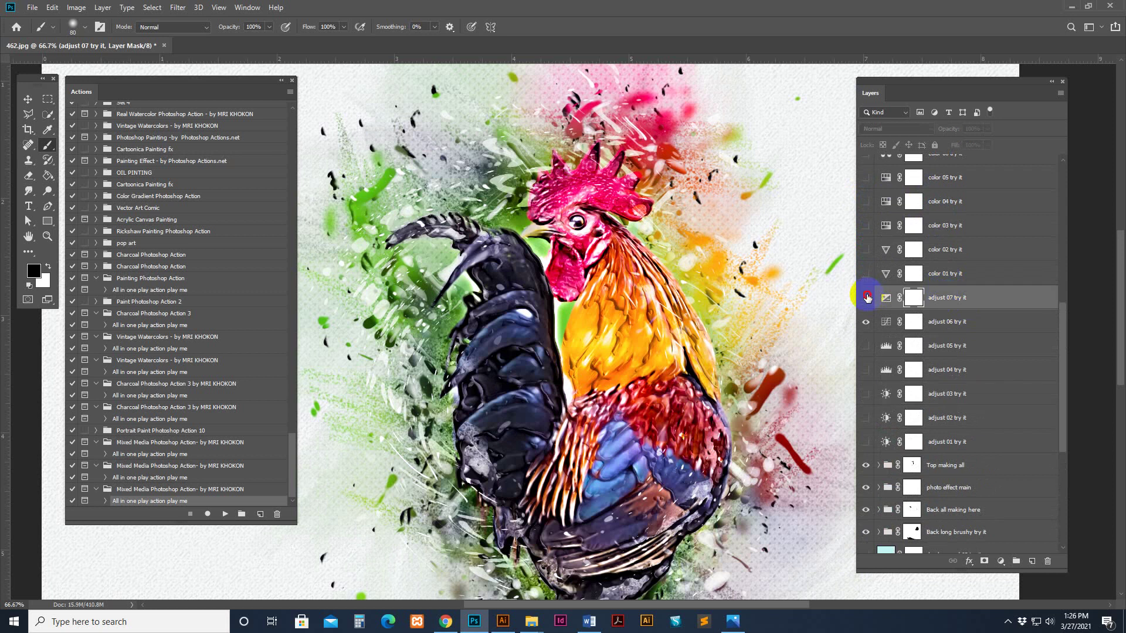
click(866, 297)
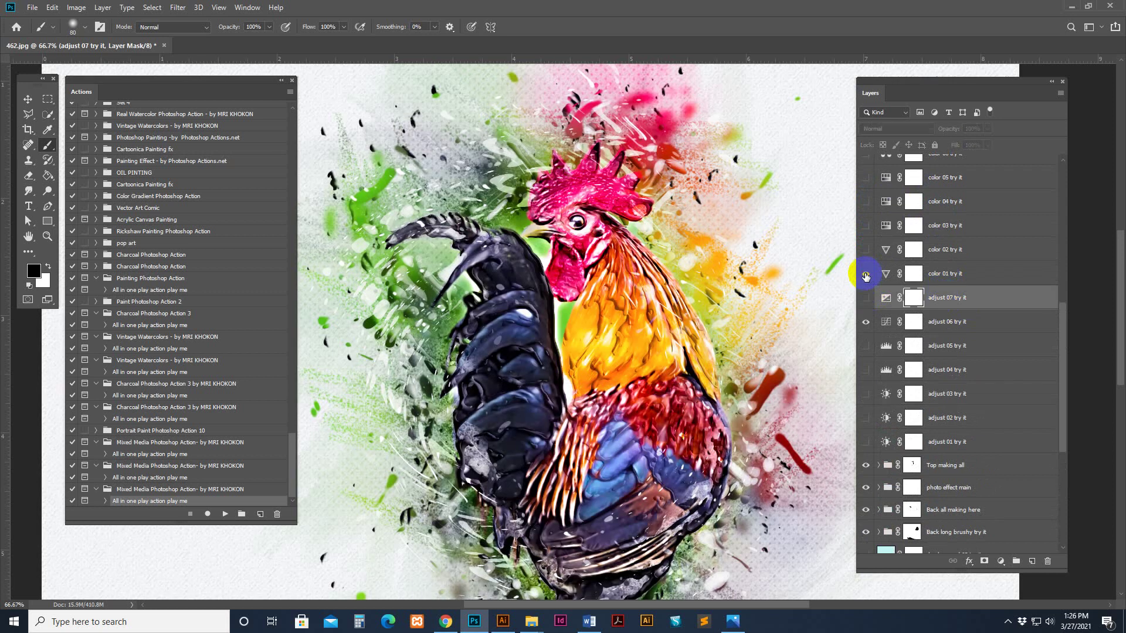
click(866, 274)
click(866, 250)
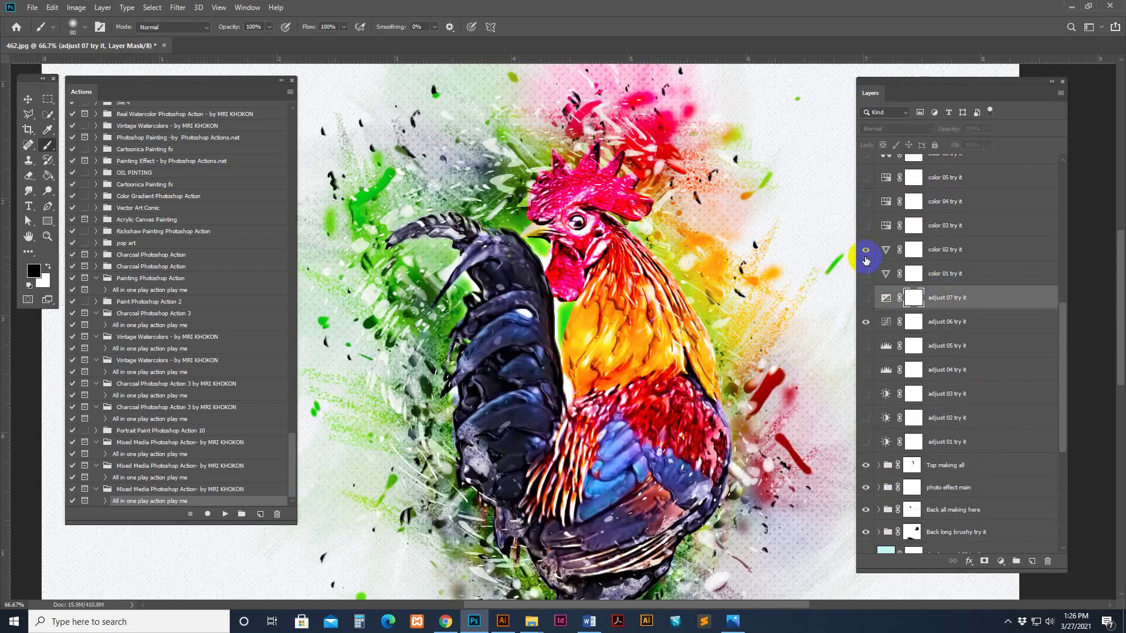
click(866, 249)
click(866, 225)
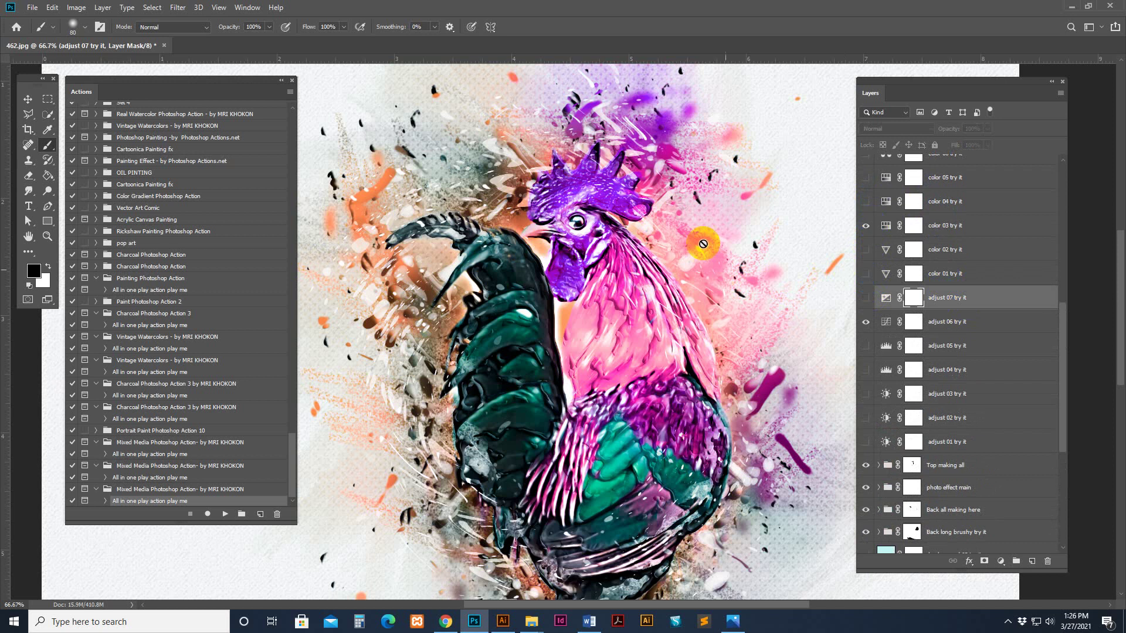
mouse_move(769, 308)
mouse_down()
mouse_move(760, 293)
mouse_move(747, 311)
mouse_up()
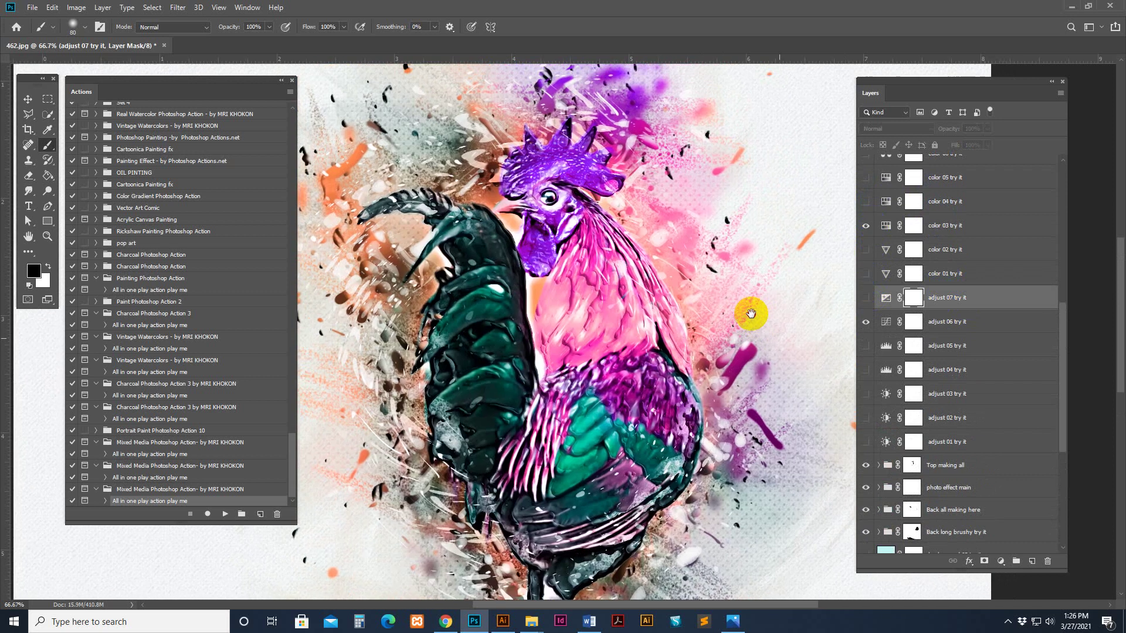
scroll(951, 249, up, 3)
click(866, 314)
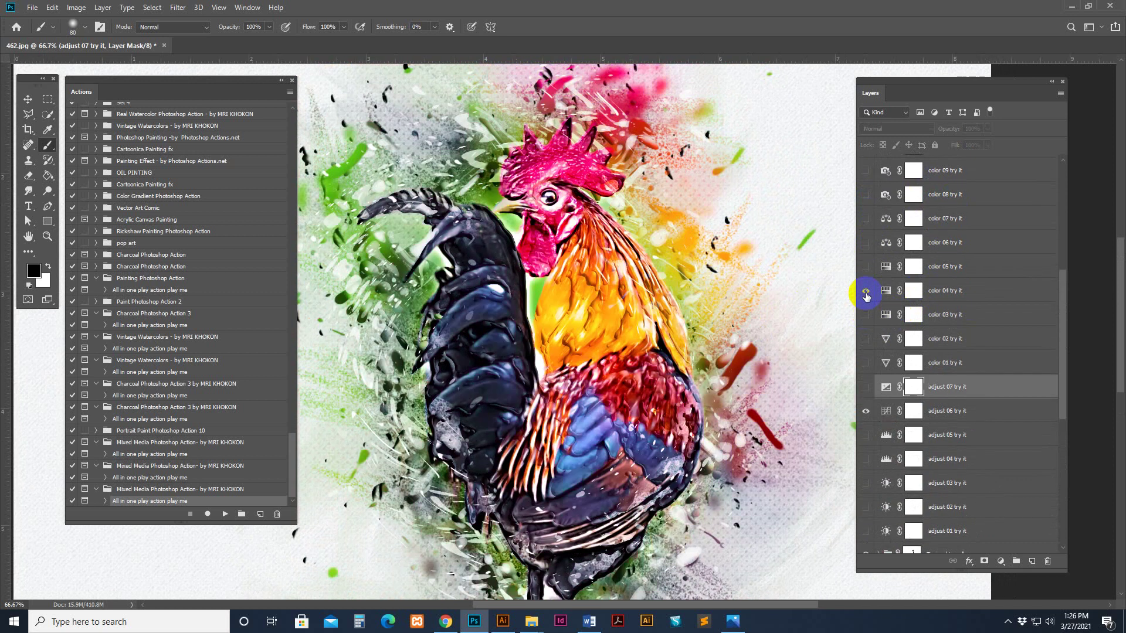
click(866, 290)
click(866, 290)
click(866, 266)
click(865, 242)
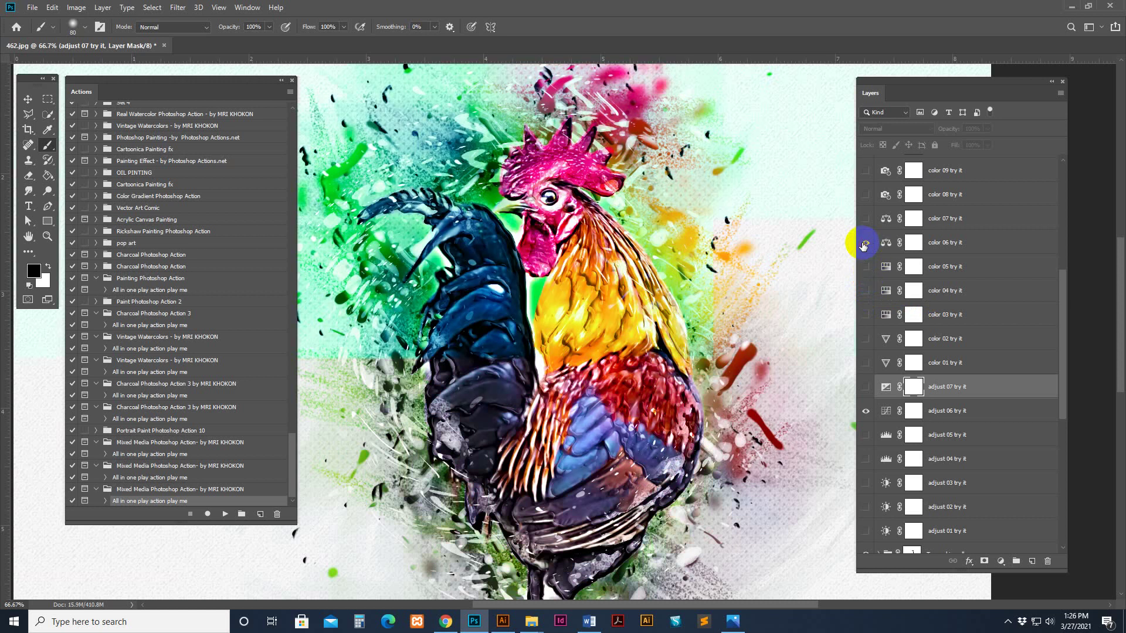
click(866, 242)
click(866, 218)
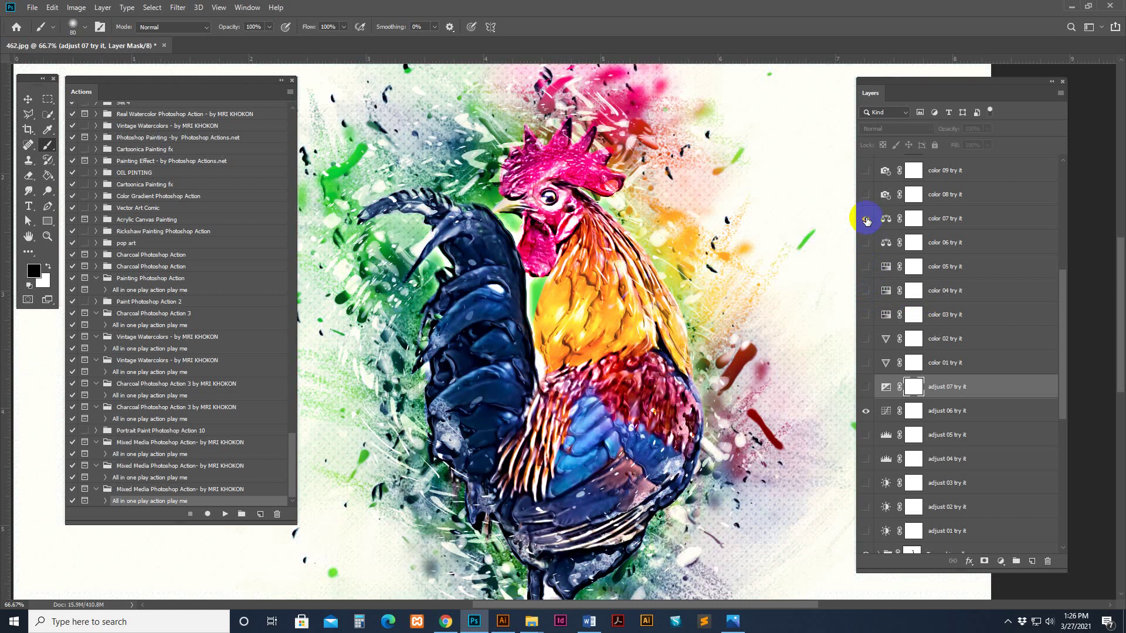
click(866, 194)
Preview the color 09, 10, 12, 14 and 15 variations on the rooster.
scroll(873, 264, up, 3)
click(866, 285)
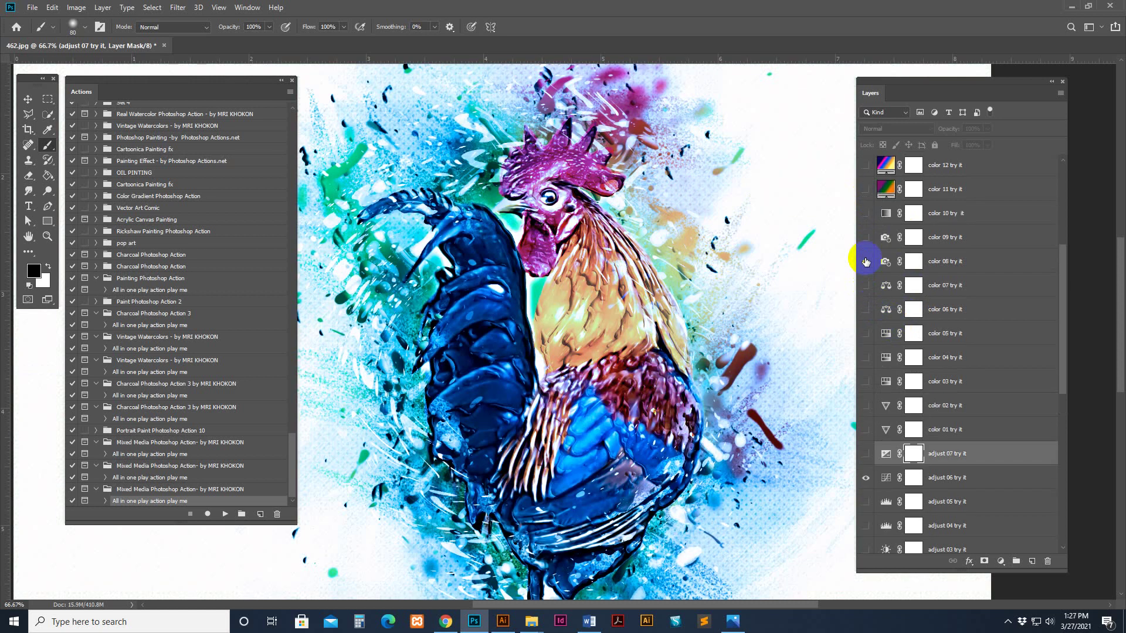
click(866, 237)
click(865, 237)
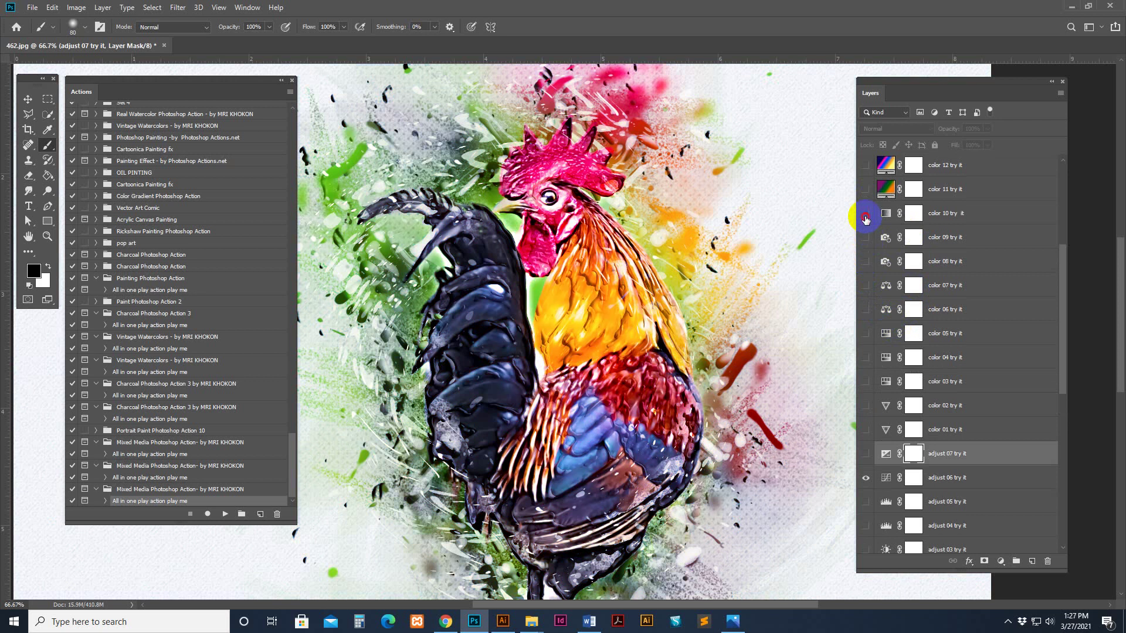
click(865, 213)
click(866, 214)
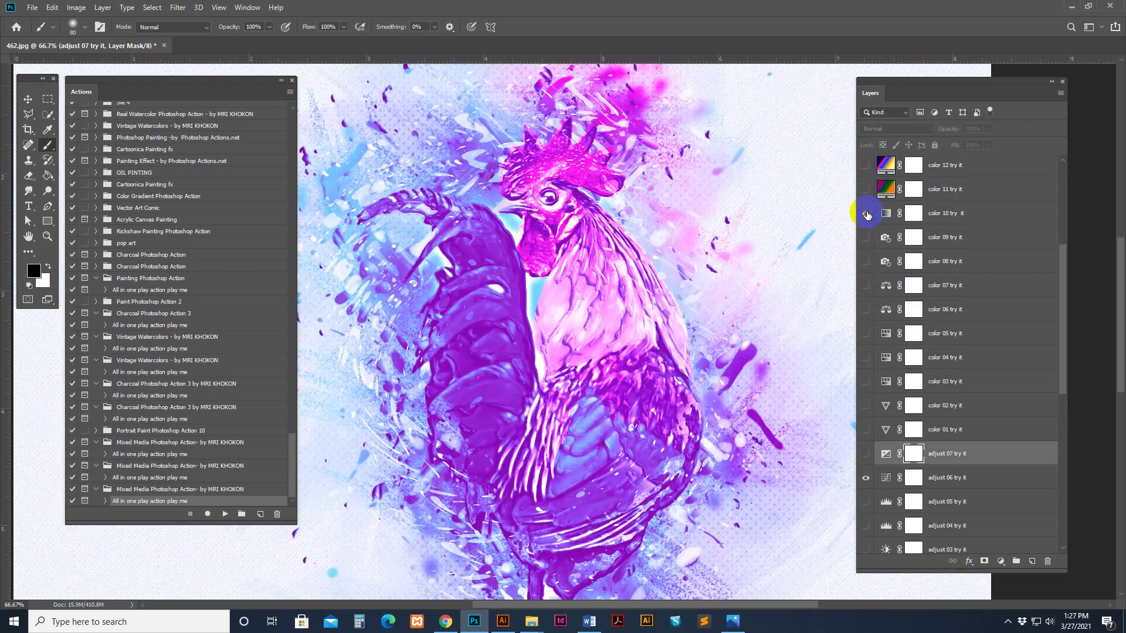
scroll(879, 264, up, 3)
click(866, 303)
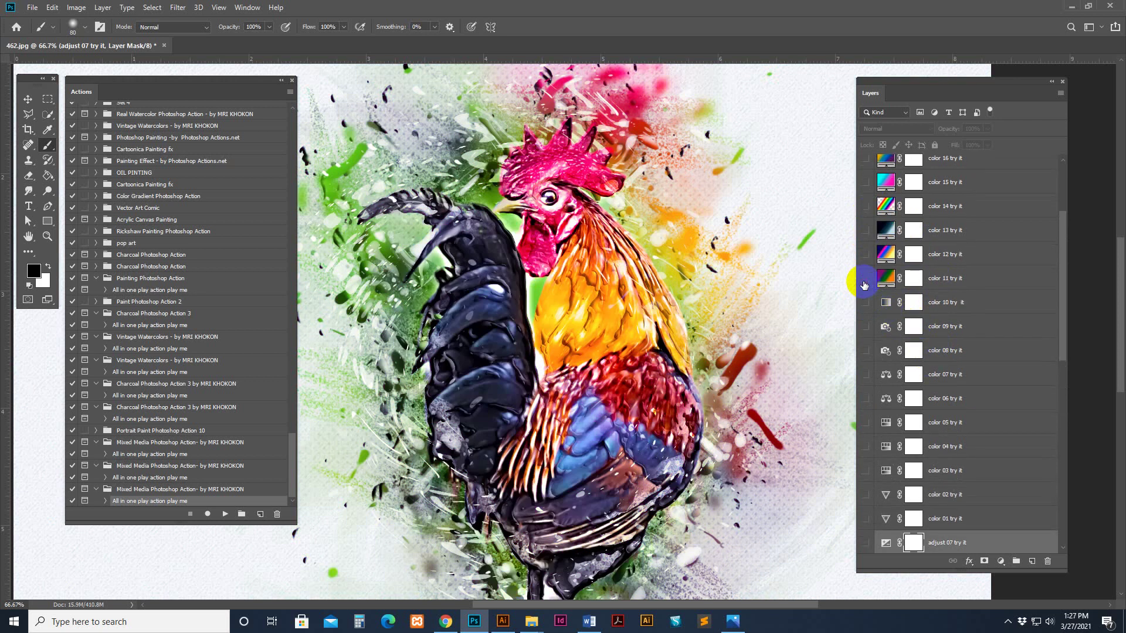
click(866, 254)
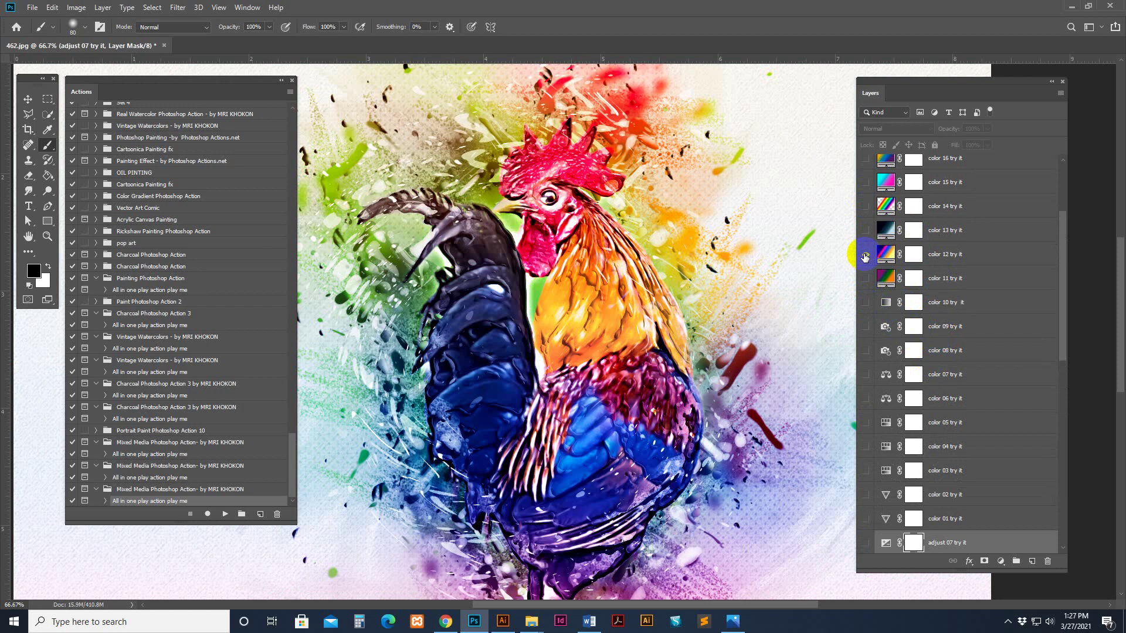
click(866, 254)
click(866, 206)
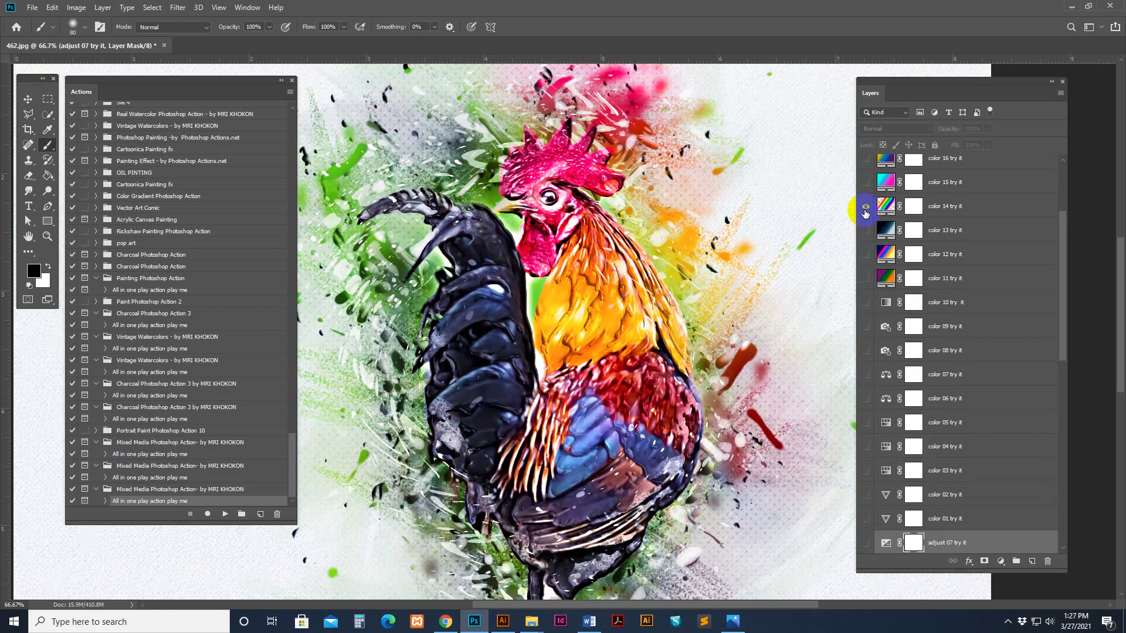
click(865, 183)
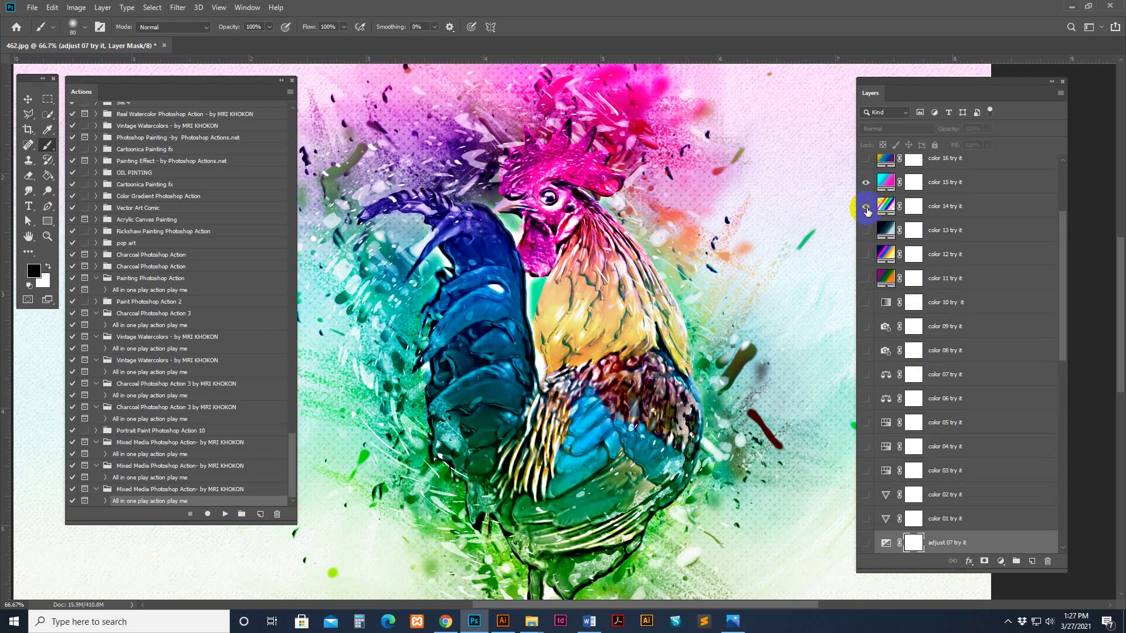
click(865, 207)
click(866, 254)
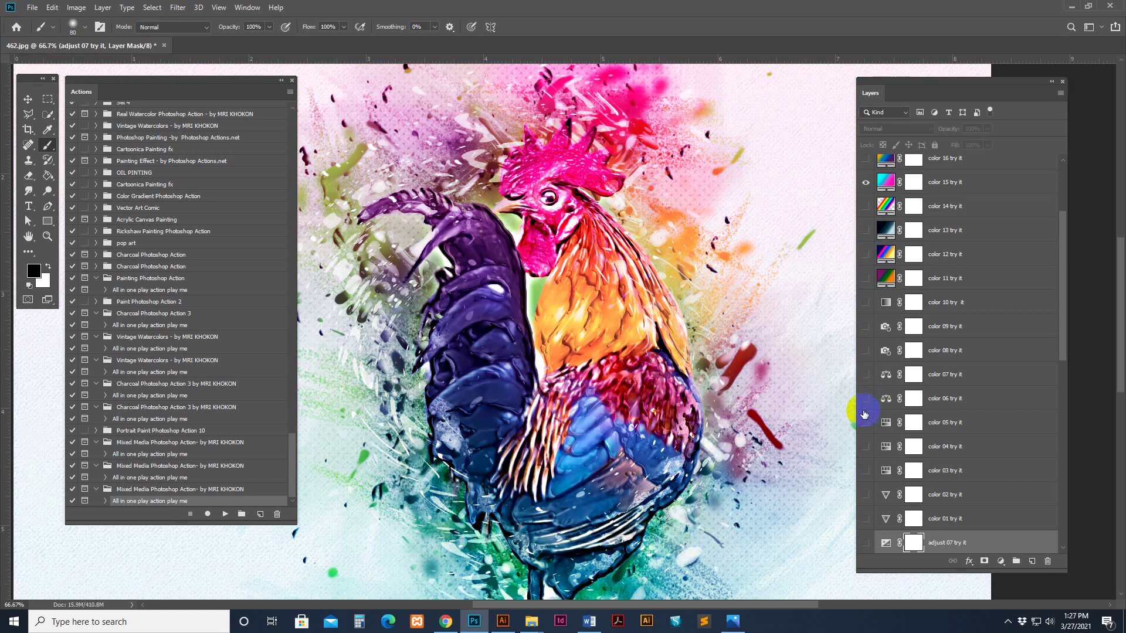
Compare colors 05–10 and 15–20 again, leaving the color 19 variation visible.
click(866, 423)
click(866, 423)
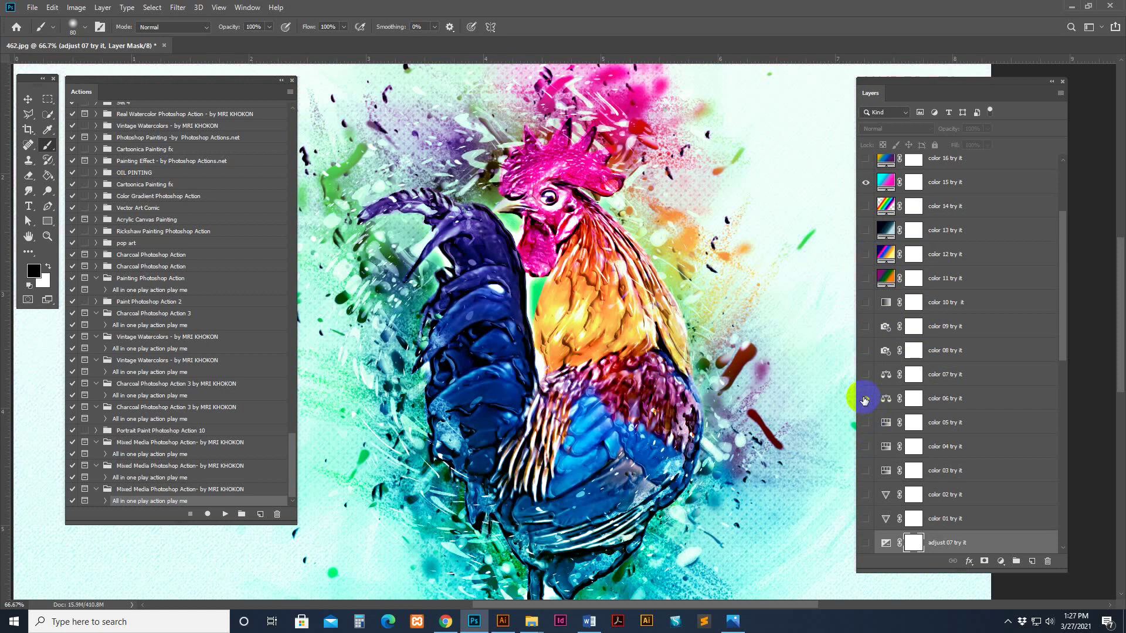
click(866, 375)
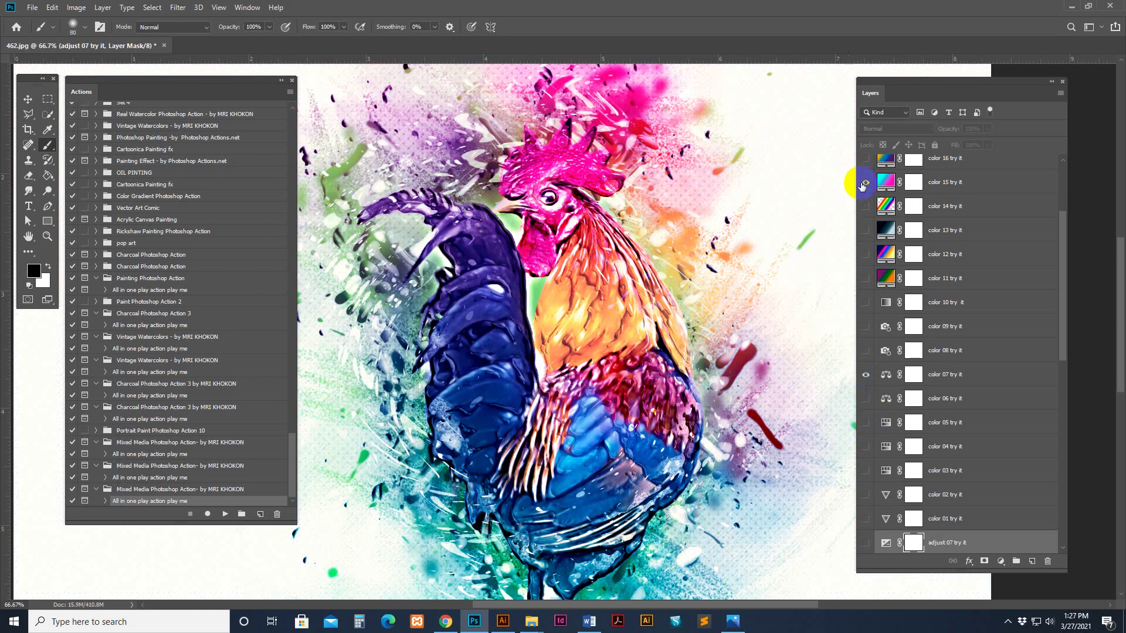
click(866, 376)
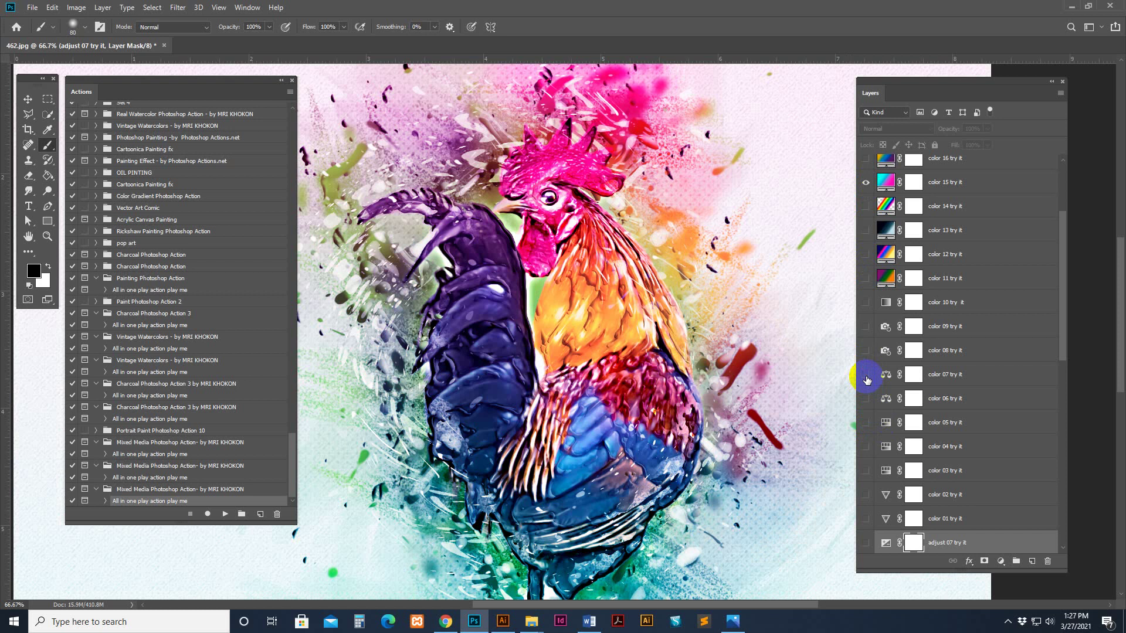
click(866, 350)
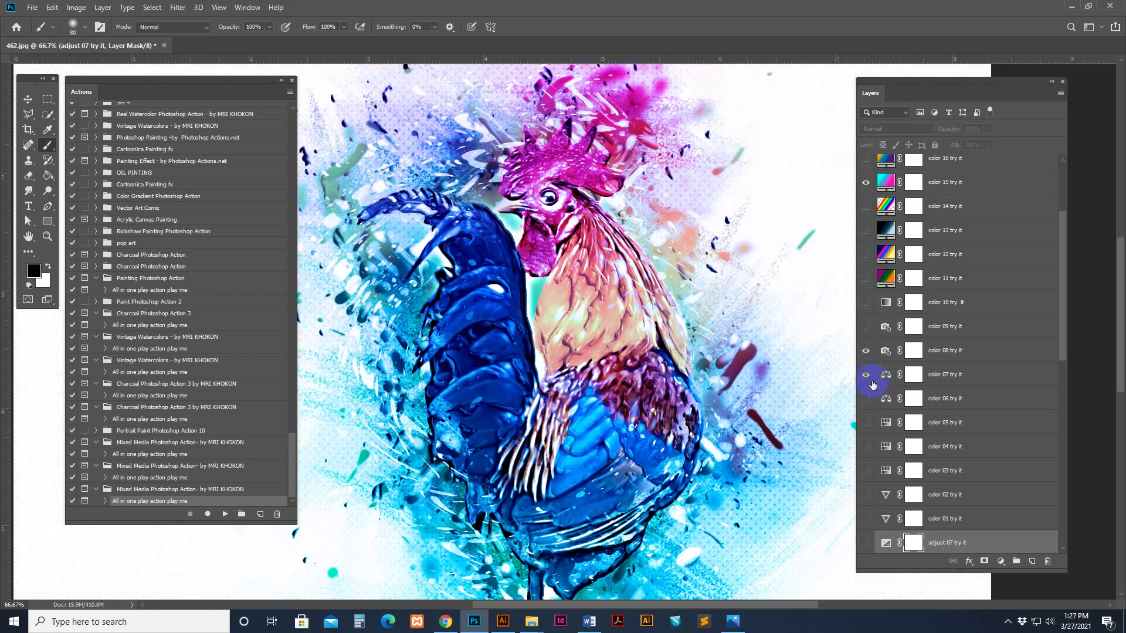
click(866, 375)
click(865, 351)
click(866, 326)
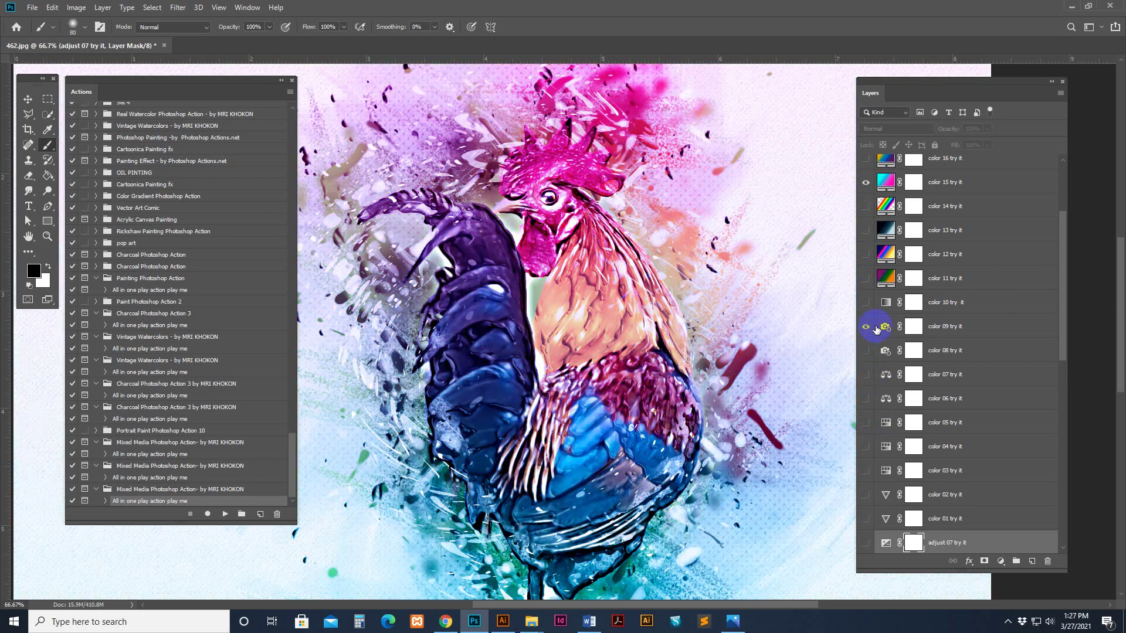
click(875, 331)
click(866, 327)
click(866, 302)
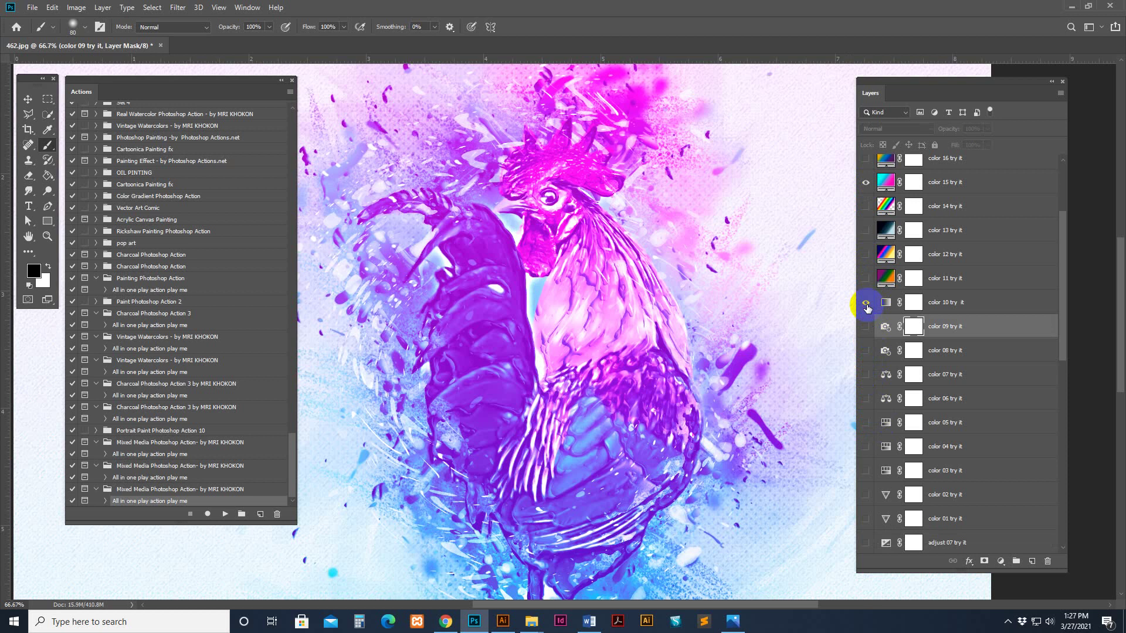
scroll(891, 323, up, 3)
click(864, 309)
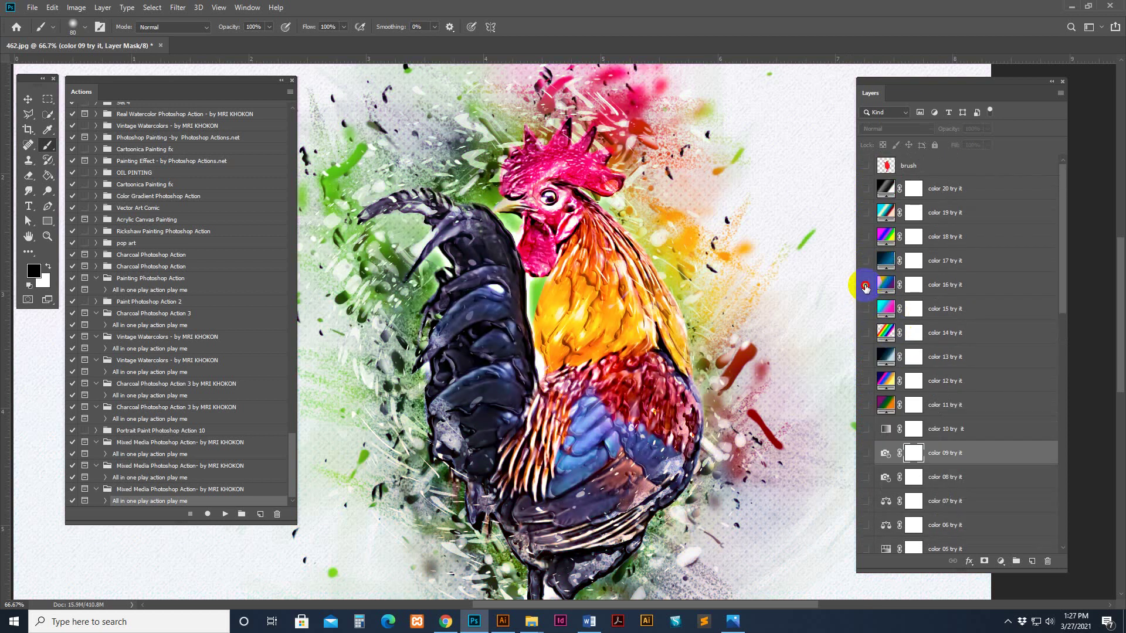
click(866, 285)
click(865, 286)
click(864, 262)
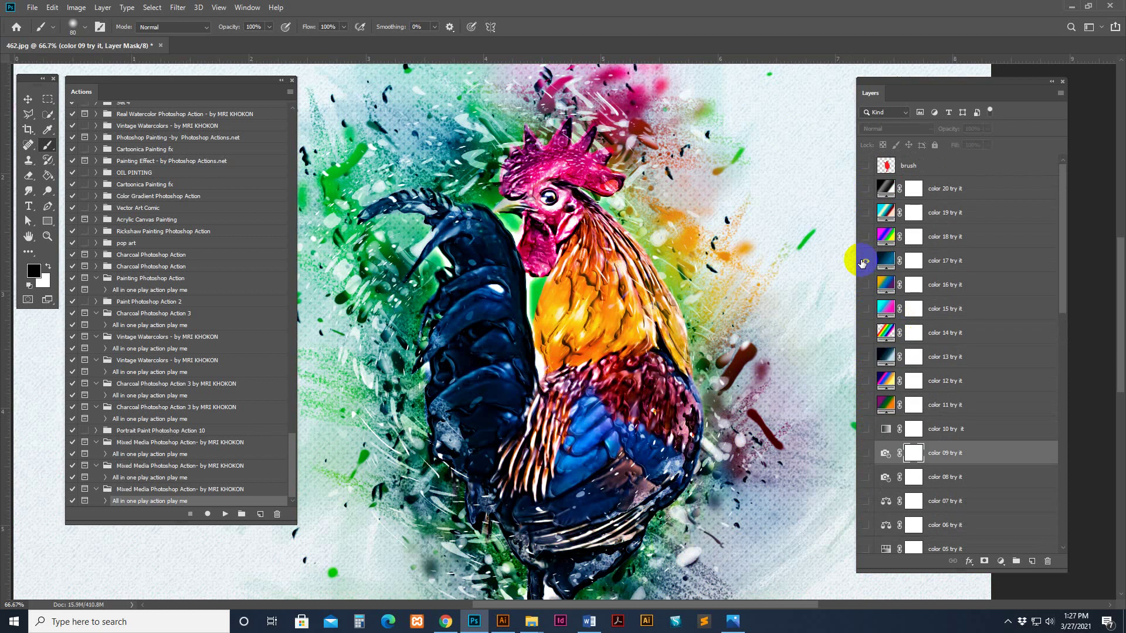
click(864, 261)
click(865, 237)
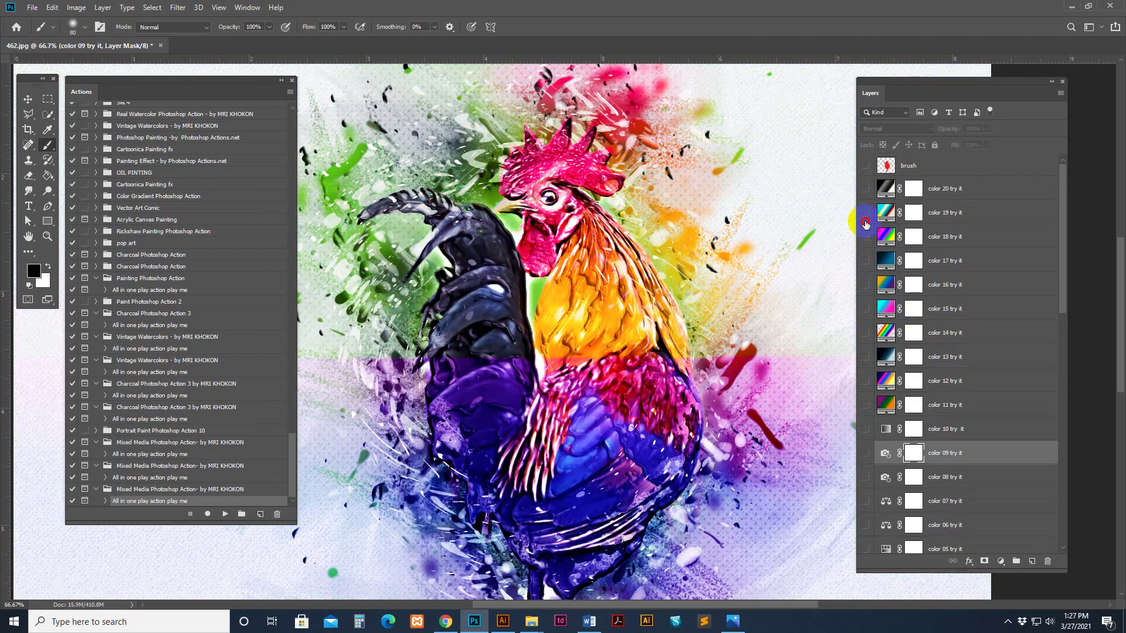
click(866, 213)
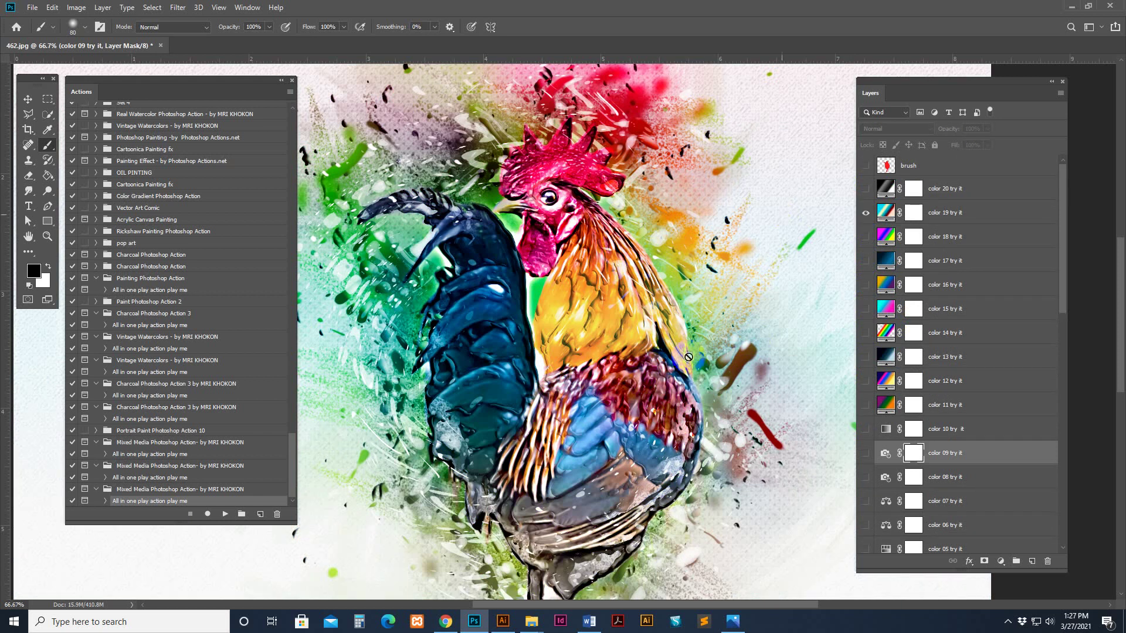
click(866, 213)
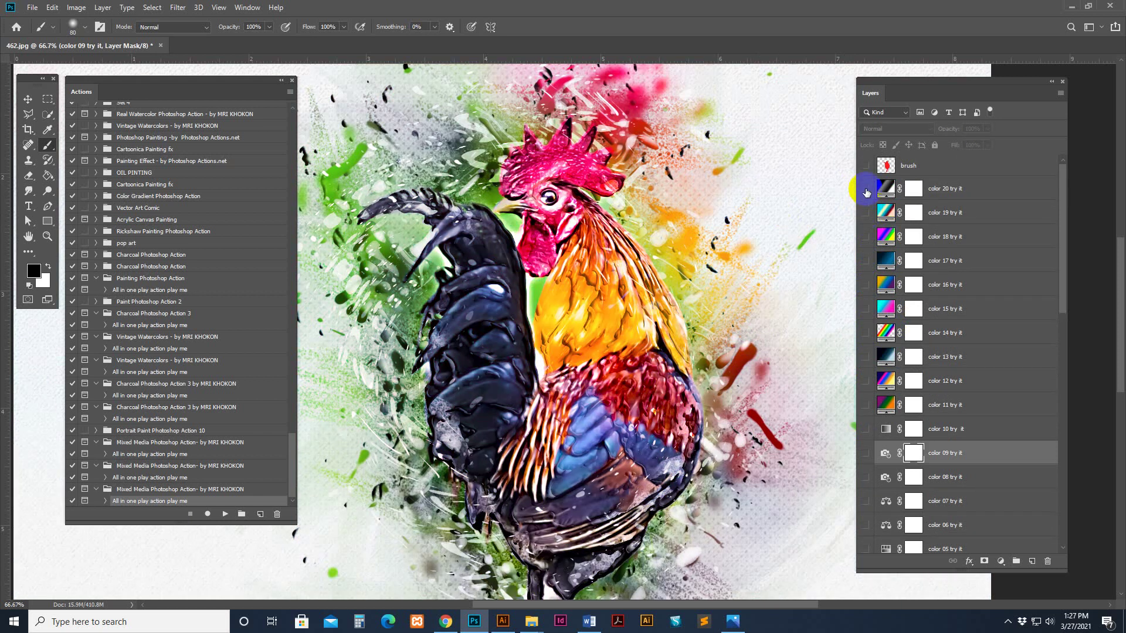
click(866, 190)
click(865, 212)
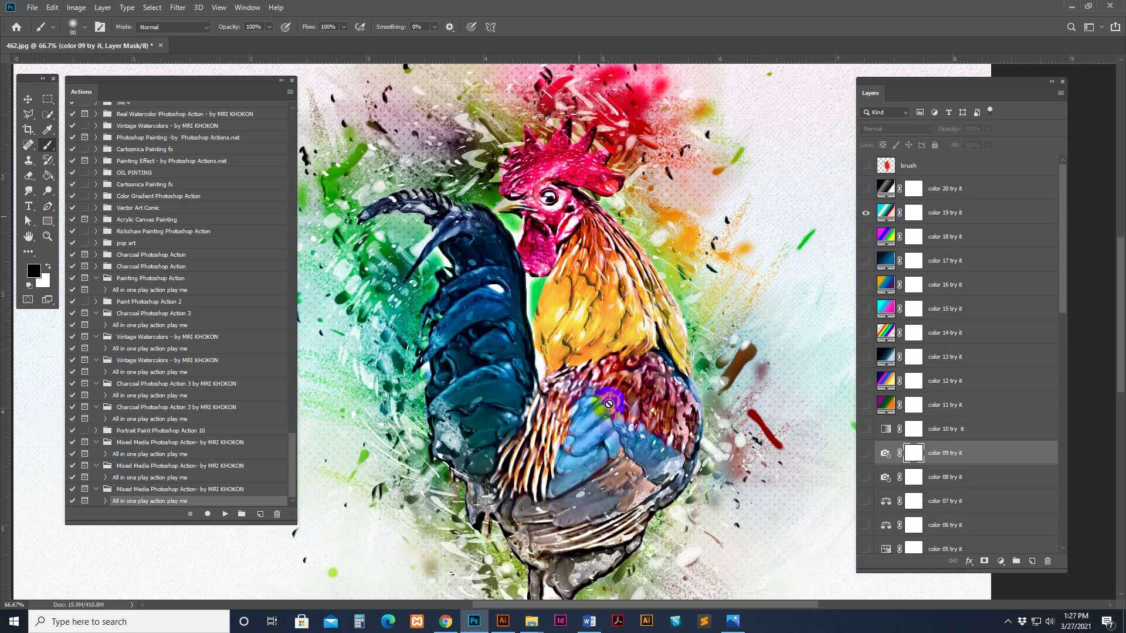
Open golden-retriever.jpg from the source photos folder as a new Photoshop document.
drag(672, 368, 685, 240)
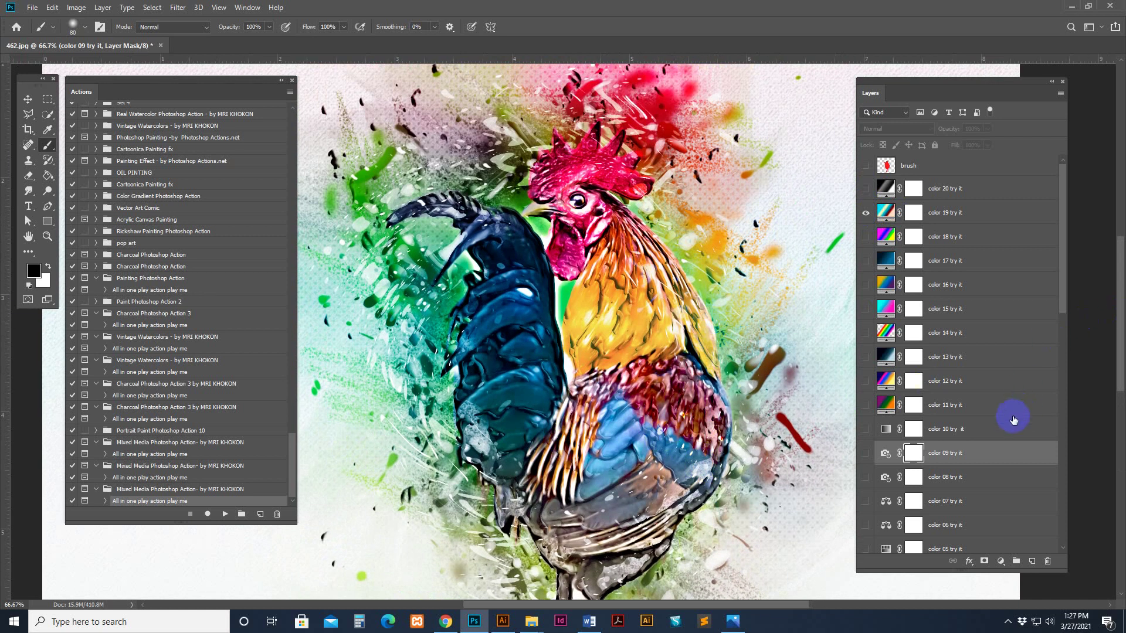
scroll(1005, 415, down, 3)
scroll(975, 432, down, 3)
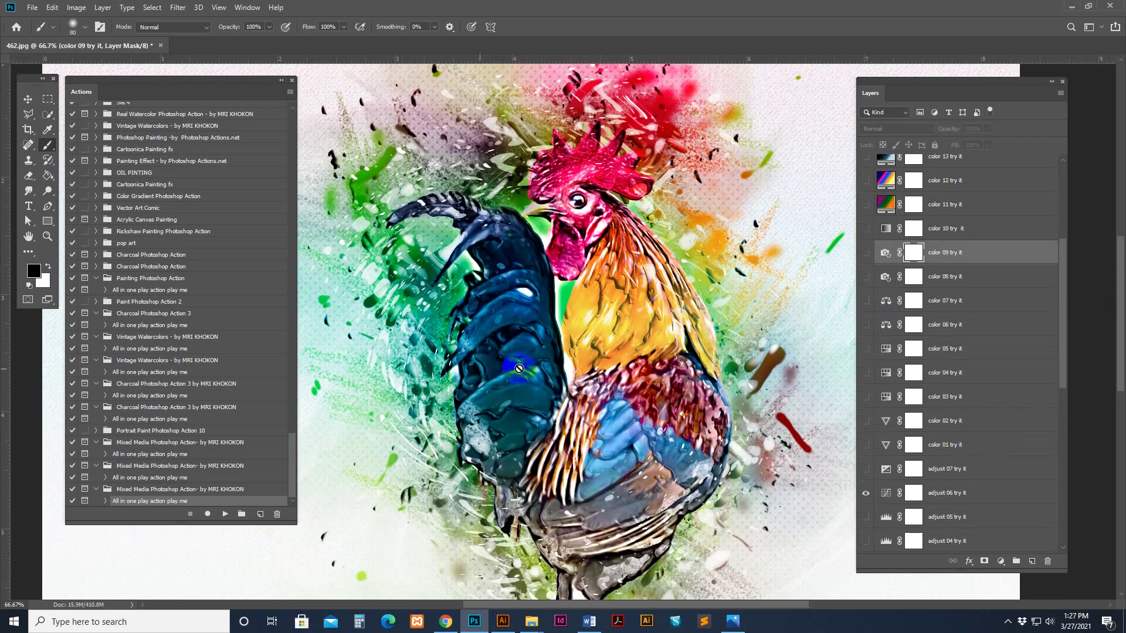
mouse_move(531, 621)
click(469, 572)
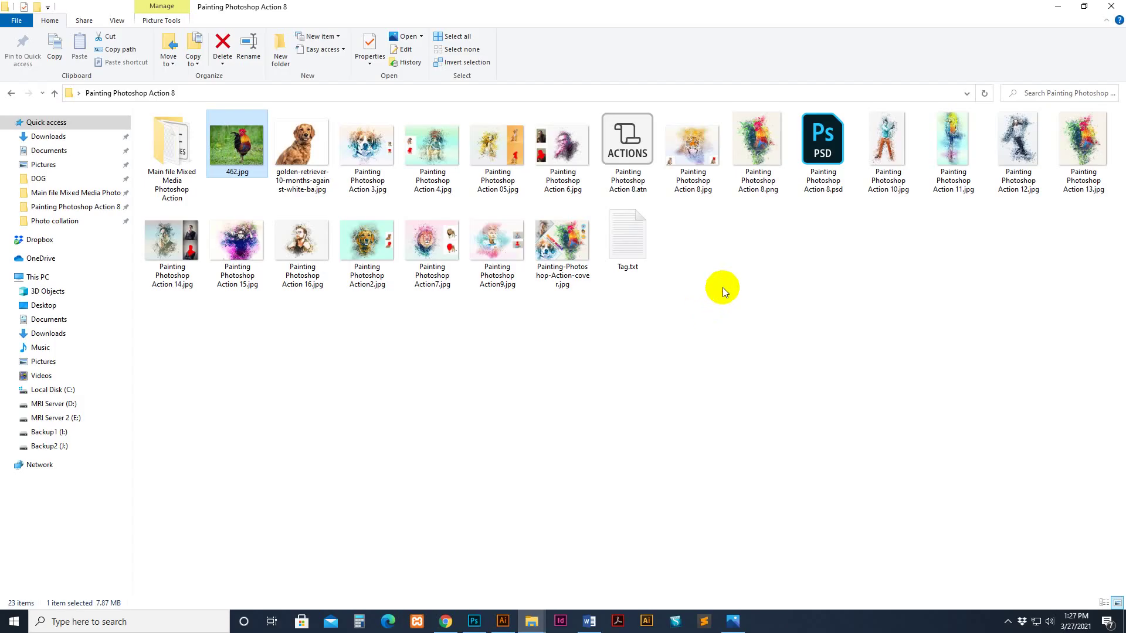
mouse_move(302, 159)
mouse_down()
mouse_move(479, 627)
mouse_move(593, 46)
mouse_up()
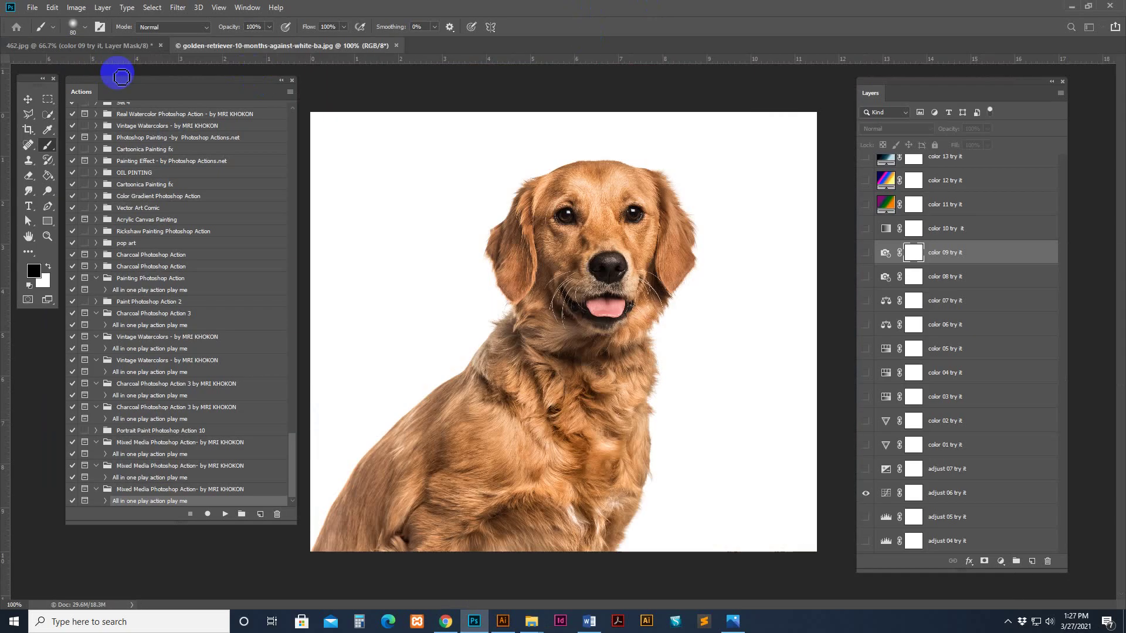
Crop beyond the golden retriever image's top and side edges to add white canvas, then narrow the Layers panel.
click(81, 51)
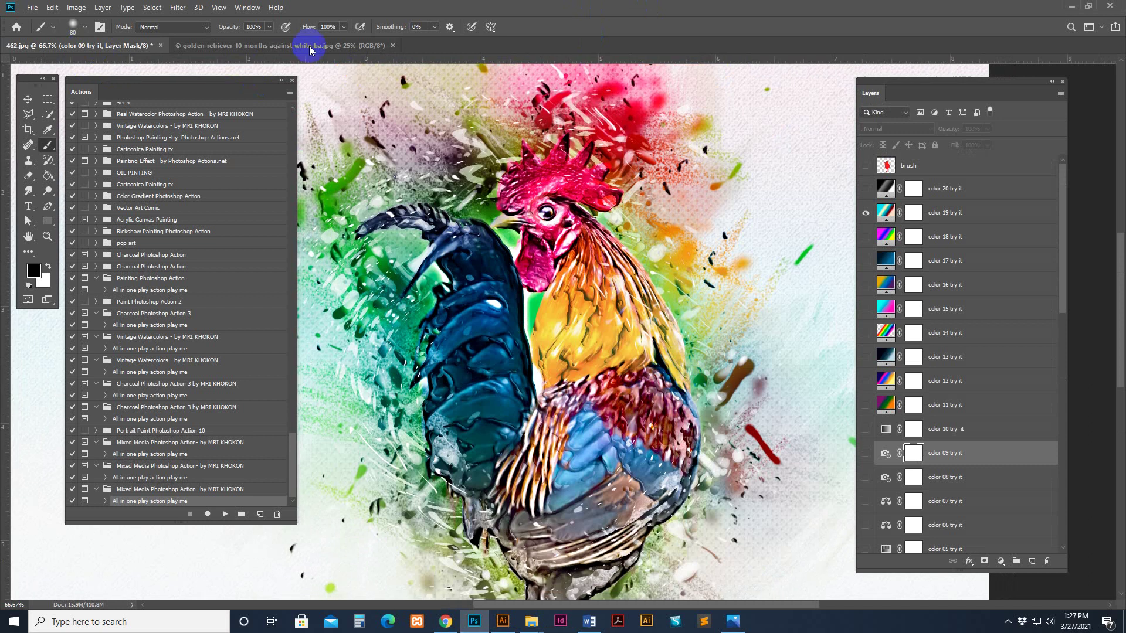
click(305, 46)
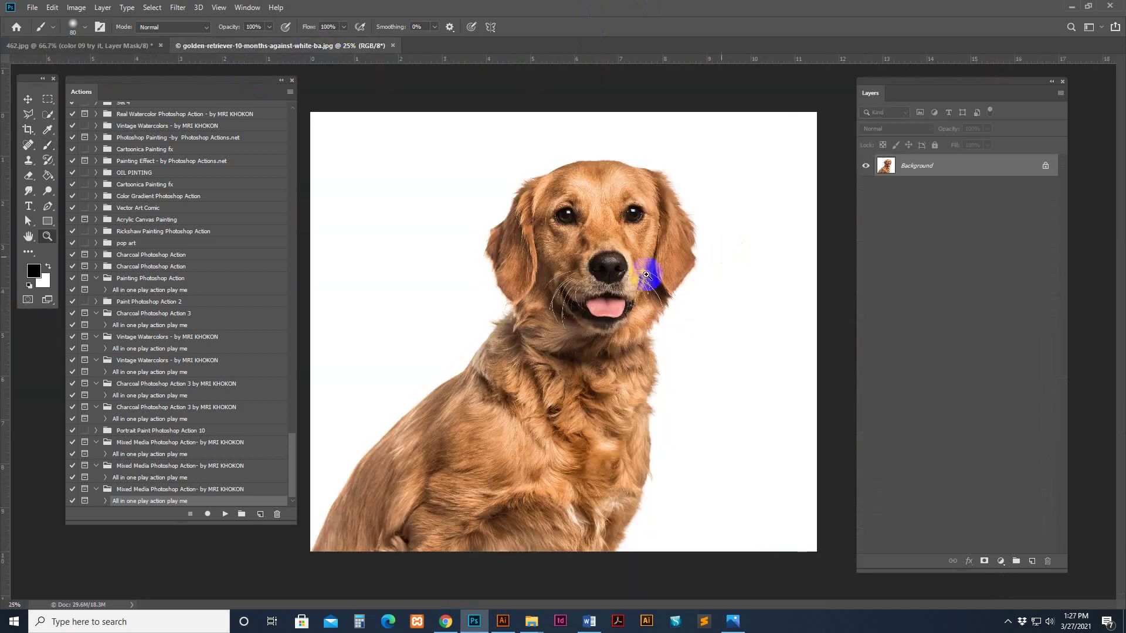
click(26, 132)
key(ctrl+minus)
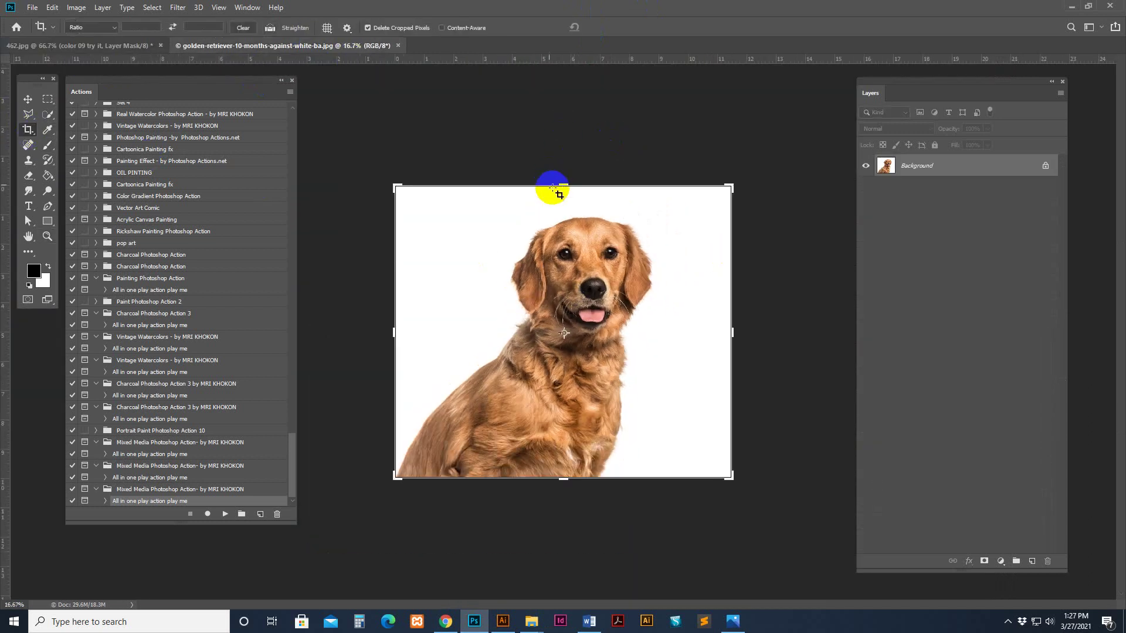
drag(553, 187, 564, 133)
drag(747, 326, 765, 328)
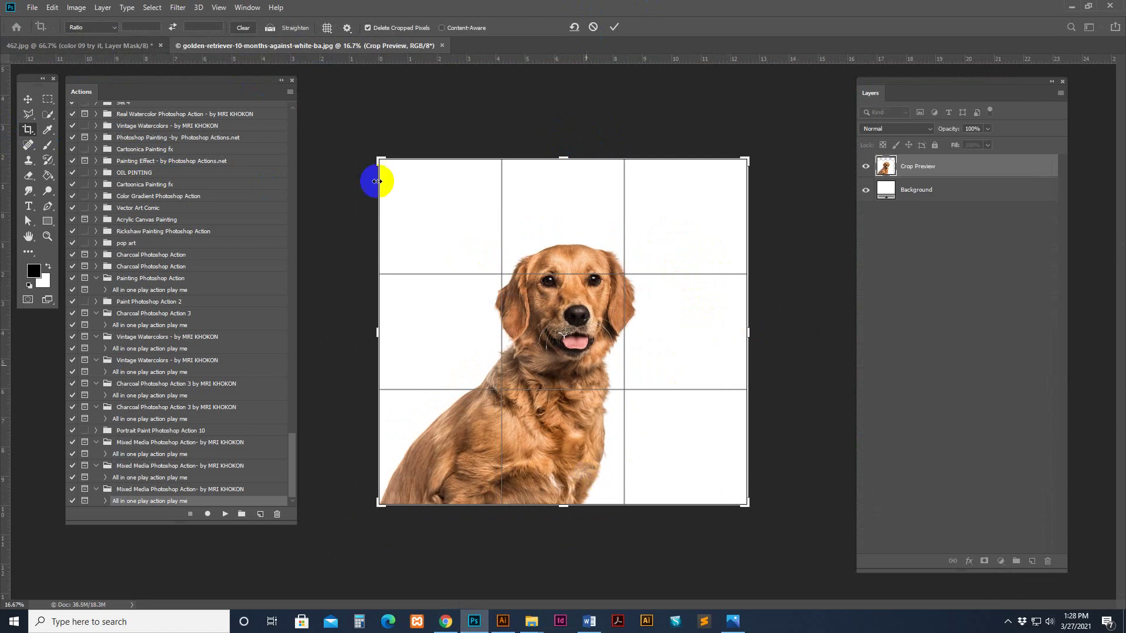
click(29, 99)
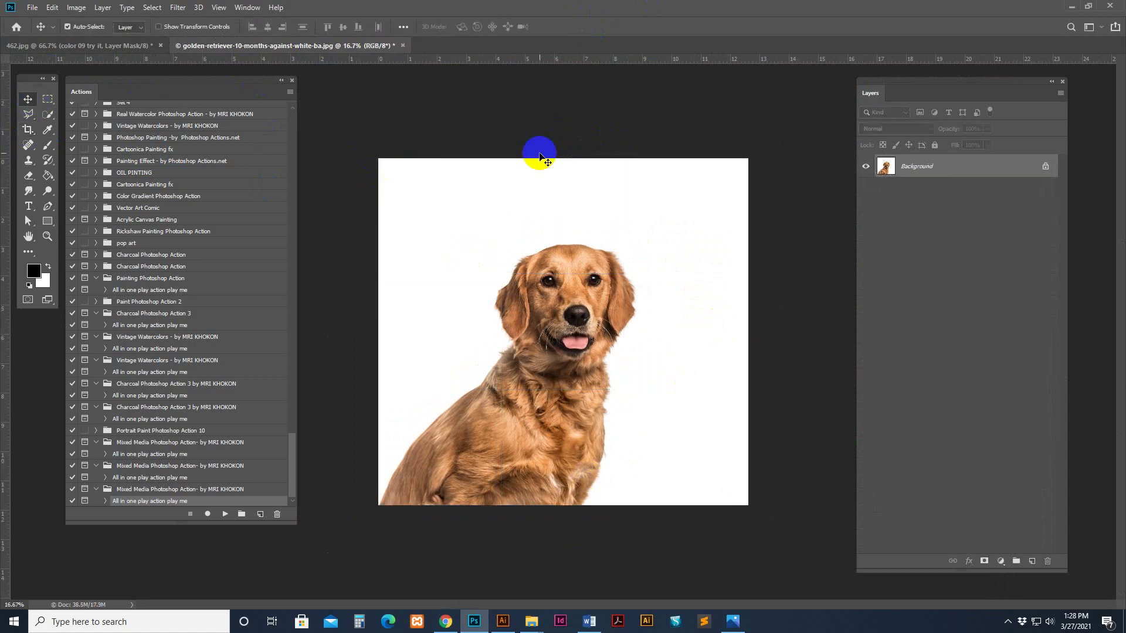
key(ctrl+plus)
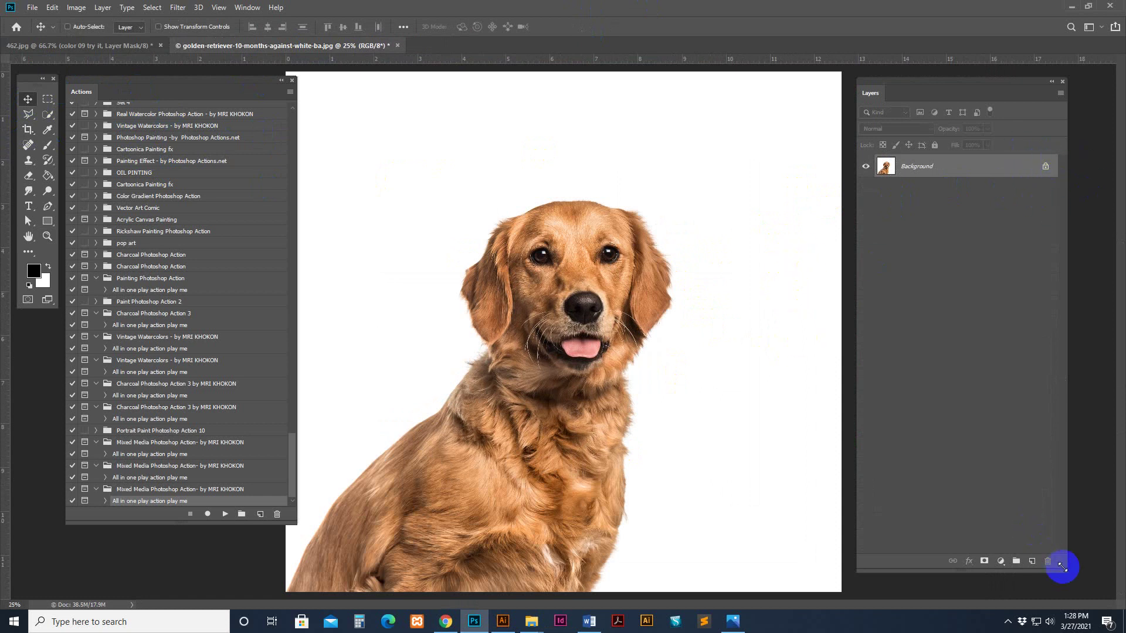
drag(1064, 568, 1006, 564)
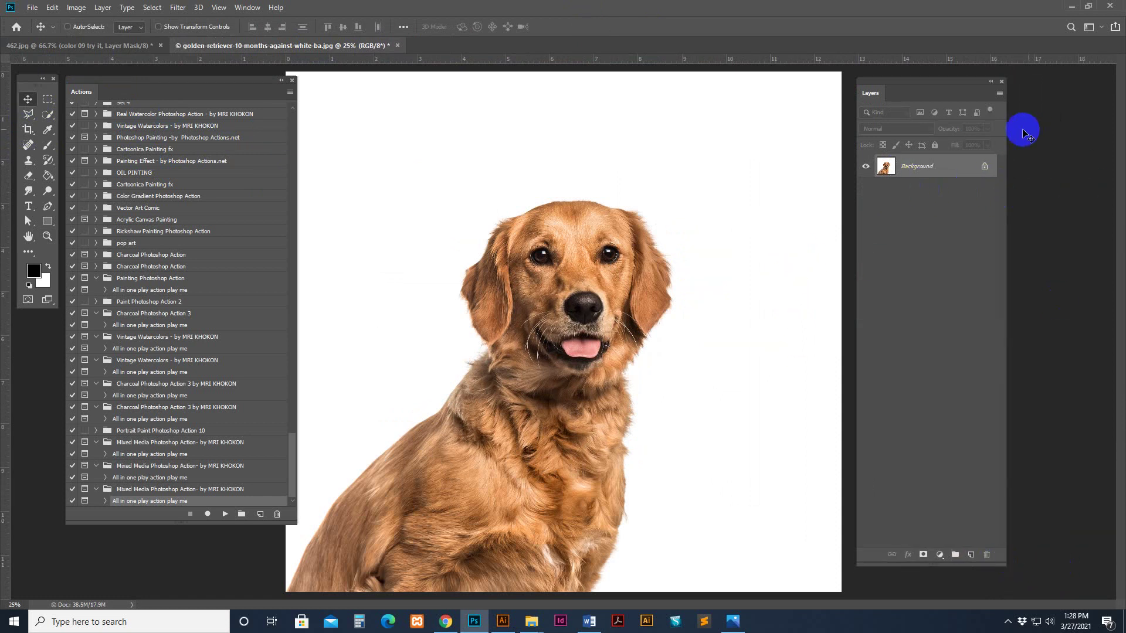
Select the dog with Select Subject and add a new layer named 'brush'.
click(48, 115)
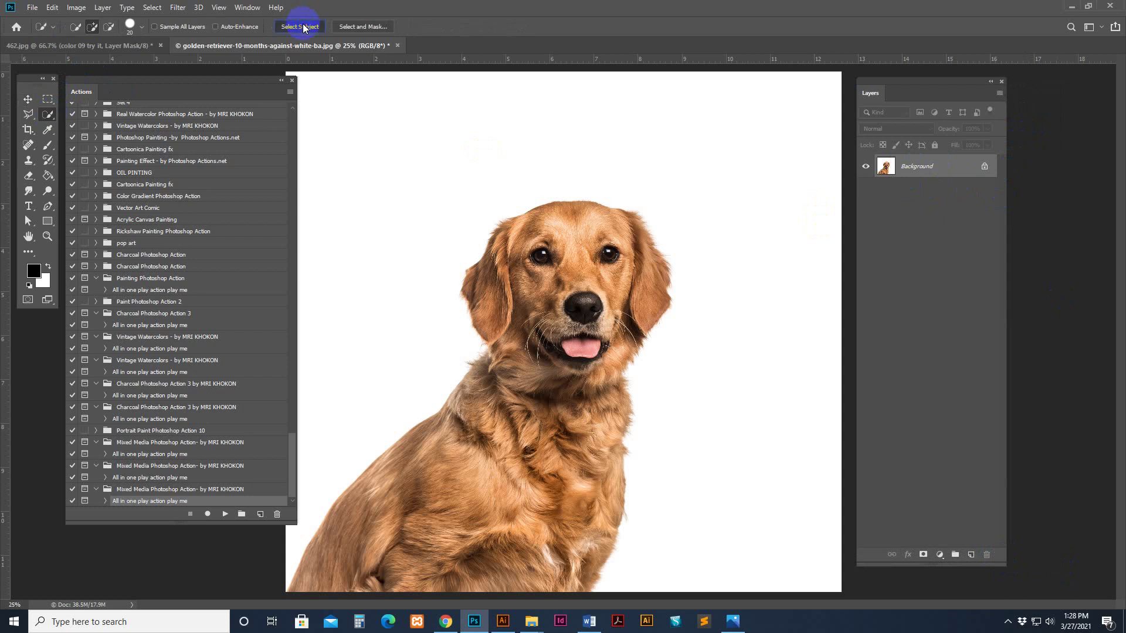
click(304, 27)
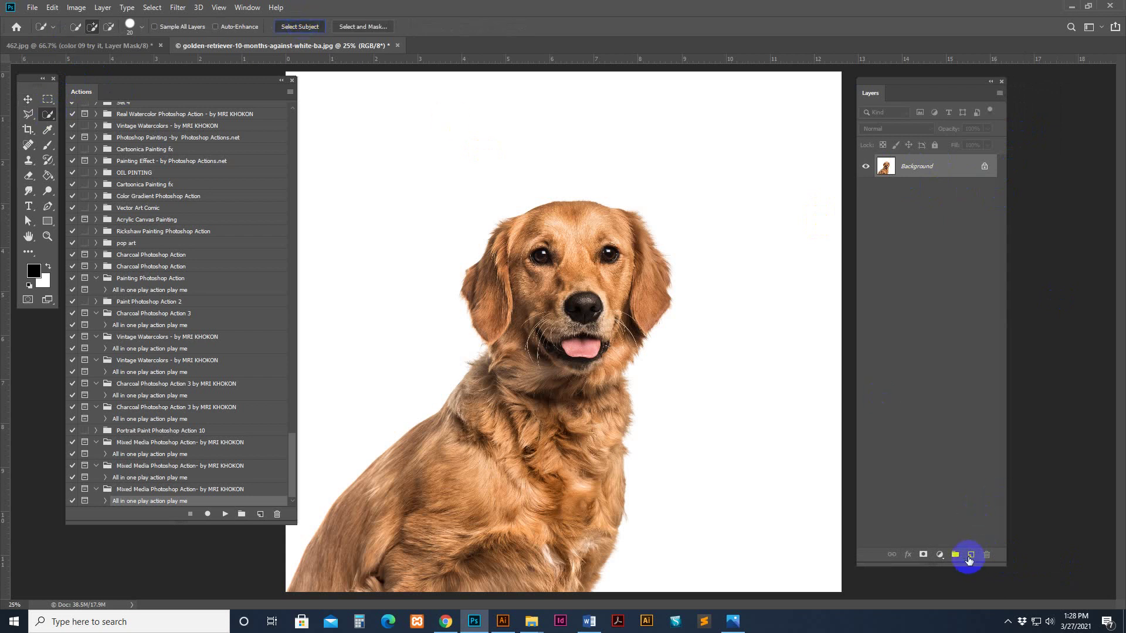
click(971, 555)
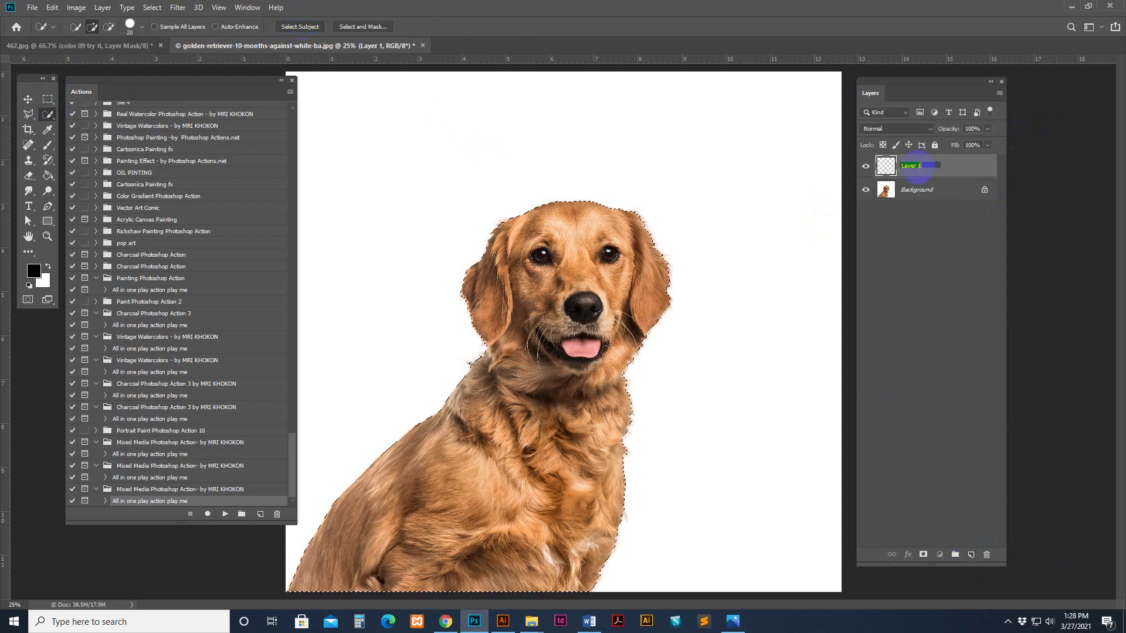
text(brush)
key(Return)
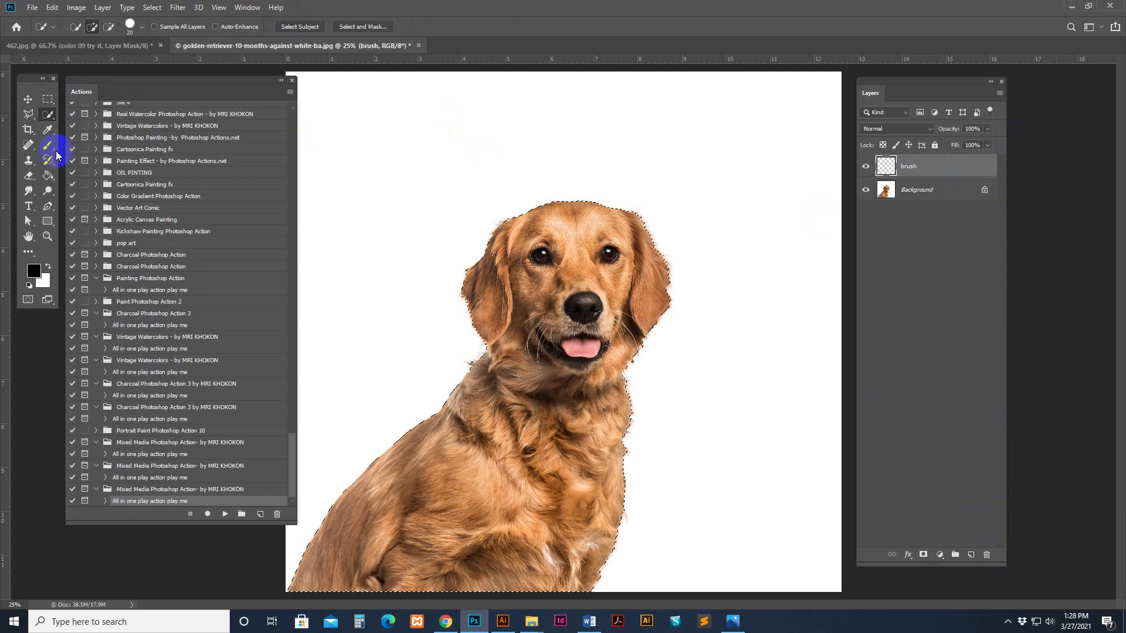
Set the foreground colour to pure red FF0000 for the Brush tool.
click(48, 145)
click(33, 271)
click(962, 411)
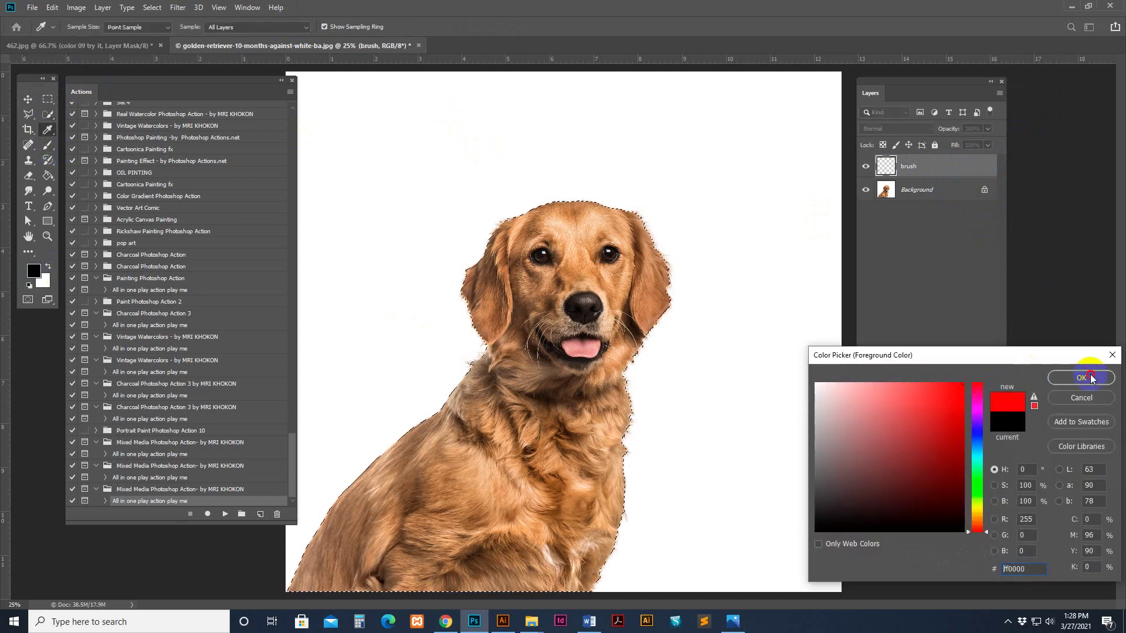
click(1087, 361)
key(b)
click(551, 298)
Paint red over the dog's head, mouth and chin with a 300 px brush.
key(bracketright)
key(bracketright)
key(bracketright)
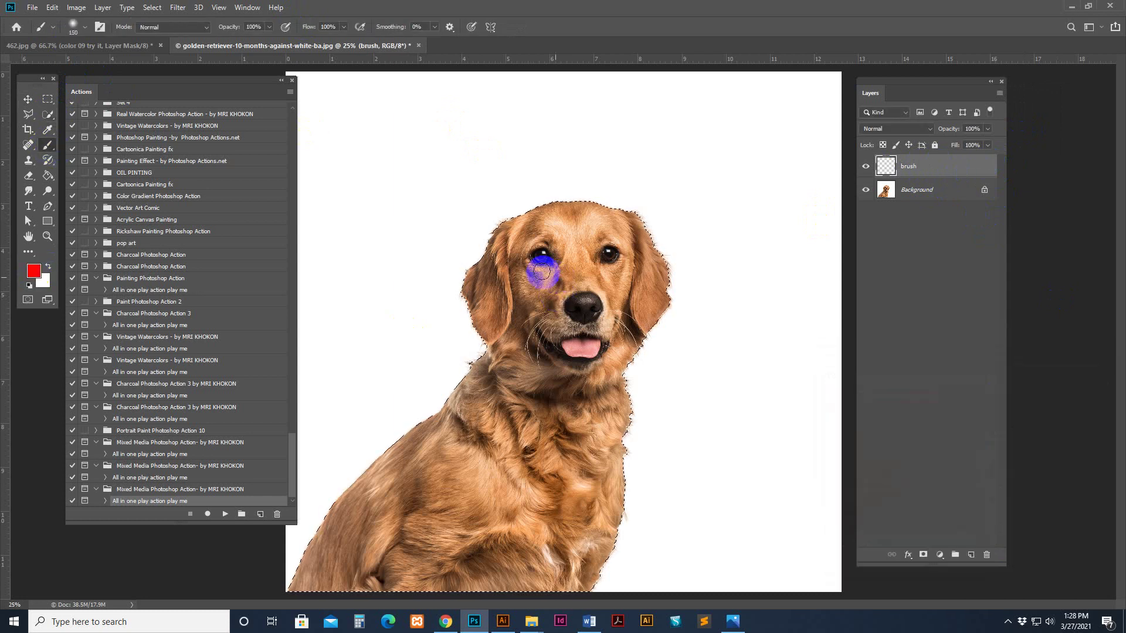
mouse_move(499, 287)
mouse_down()
mouse_move(496, 243)
mouse_move(639, 252)
mouse_up()
key(bracketright)
key(bracketright)
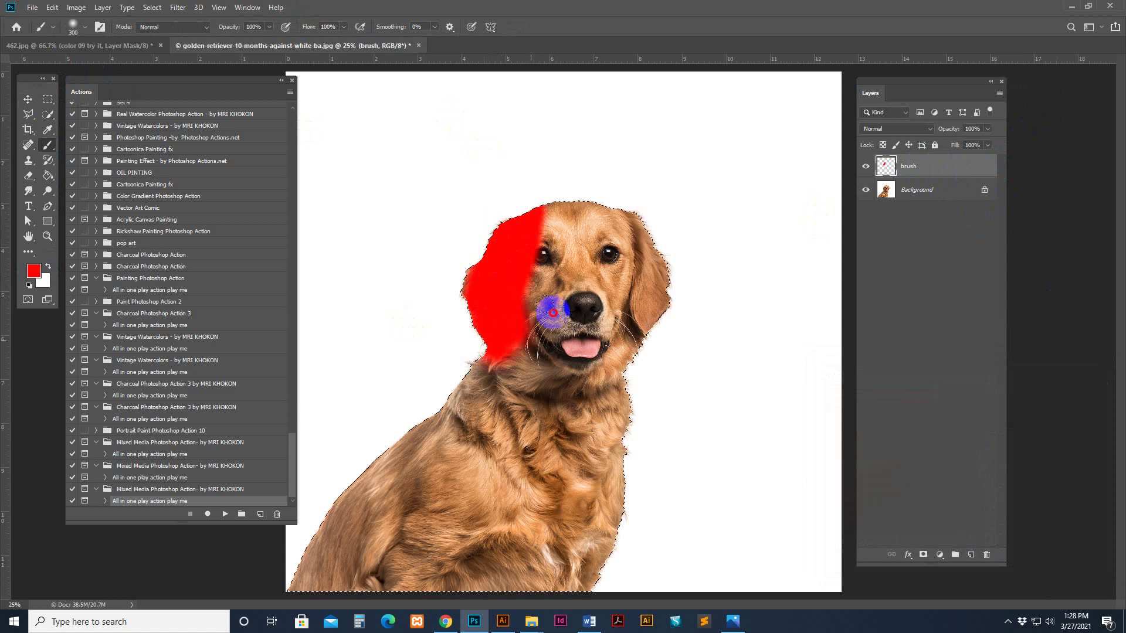
click(866, 166)
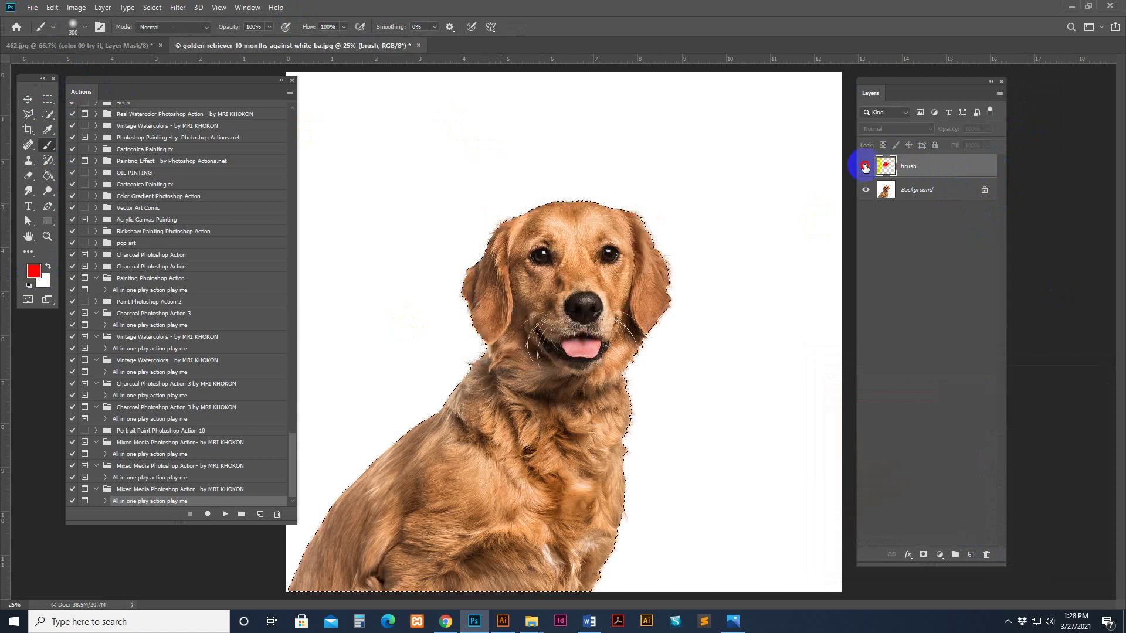
mouse_move(583, 327)
mouse_down()
mouse_move(665, 244)
mouse_move(574, 395)
mouse_up()
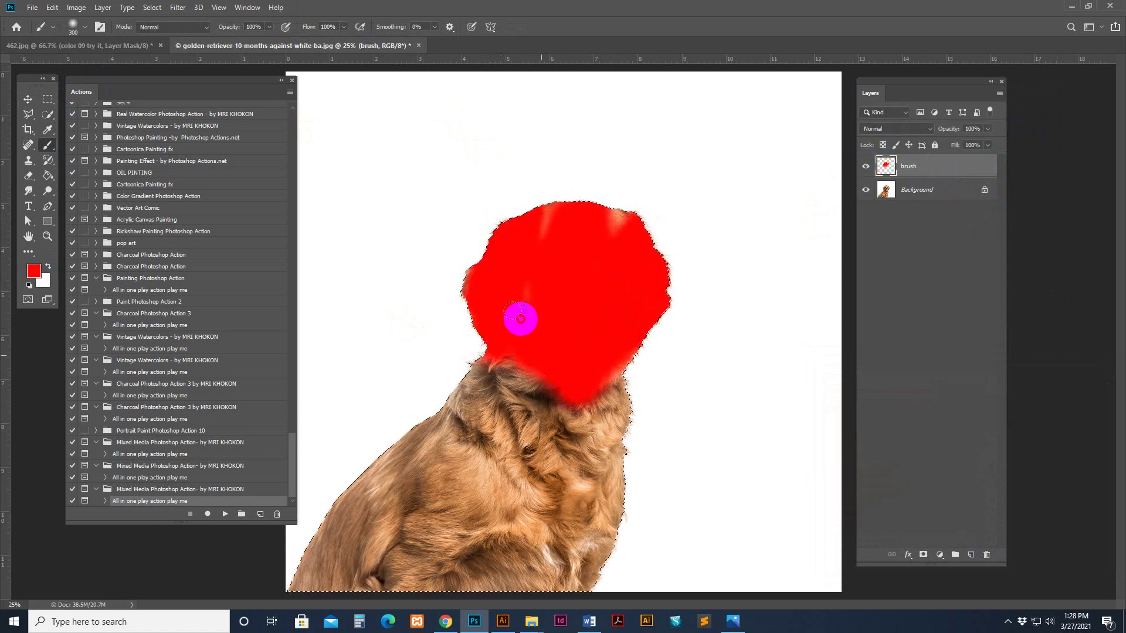
mouse_move(633, 295)
mouse_down()
mouse_move(538, 214)
mouse_move(510, 311)
mouse_move(535, 382)
mouse_move(610, 378)
mouse_move(535, 404)
mouse_move(498, 359)
mouse_move(626, 281)
mouse_move(550, 251)
mouse_move(603, 262)
mouse_move(586, 415)
mouse_move(527, 227)
mouse_move(587, 239)
mouse_move(498, 372)
mouse_move(506, 378)
mouse_move(482, 367)
mouse_move(540, 434)
mouse_move(537, 412)
mouse_up()
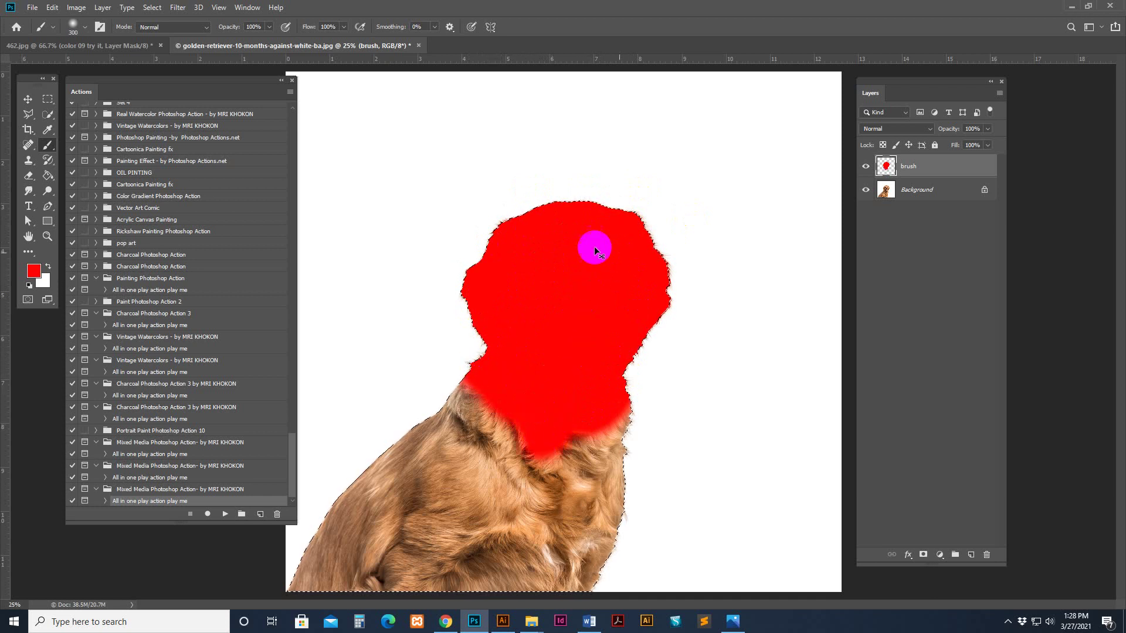
Resize the image to 2500 px wide and play the all-in-one mixed media action.
click(76, 7)
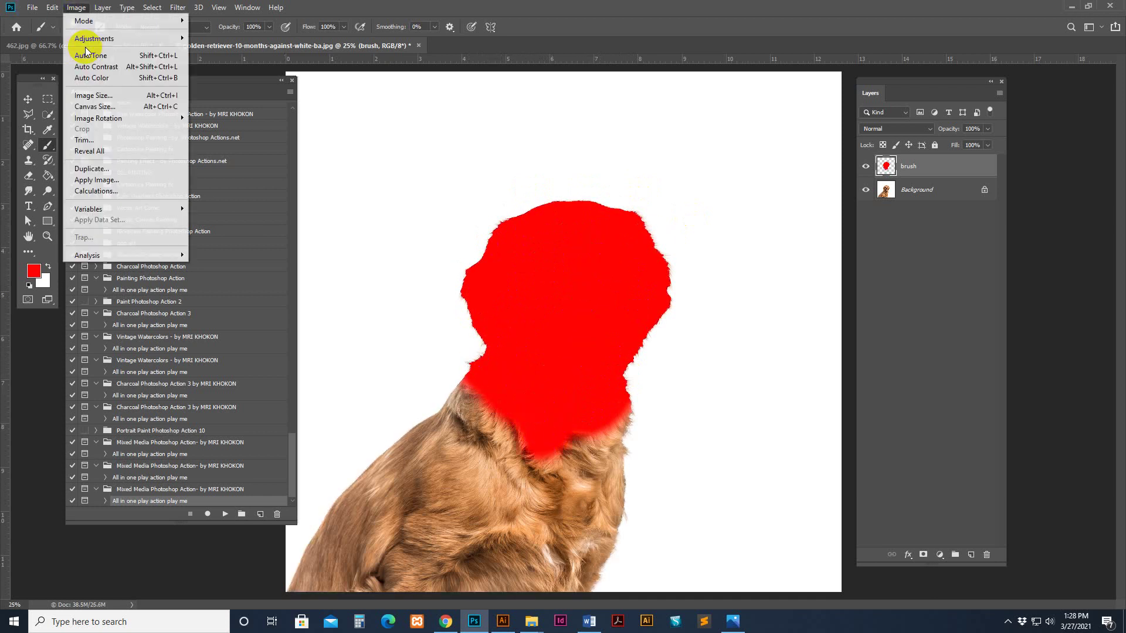
click(88, 93)
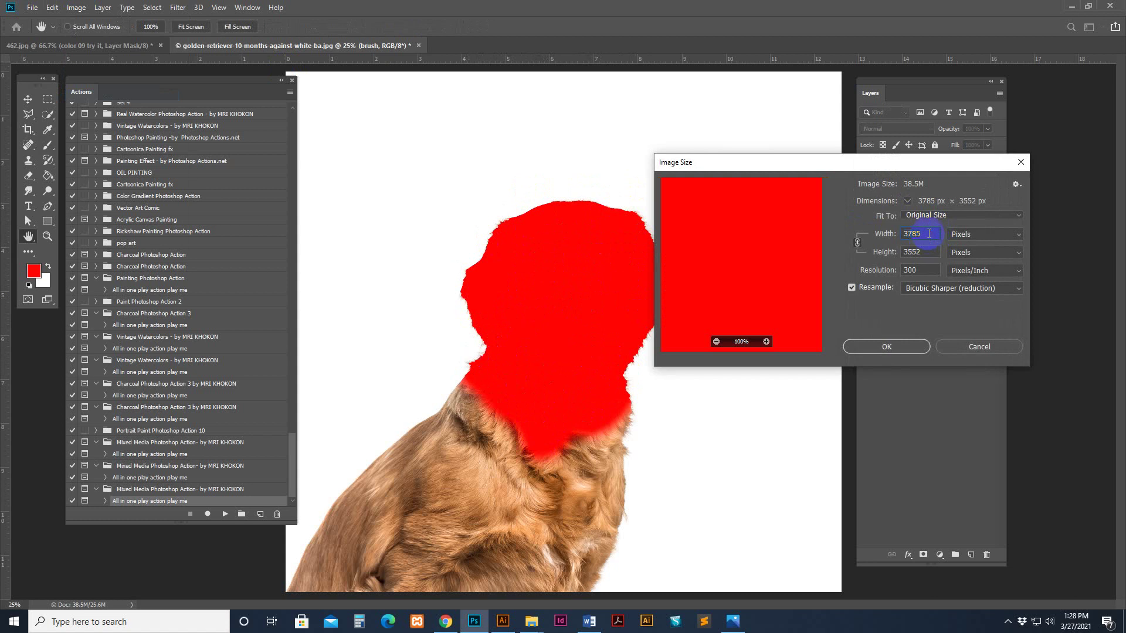
text(500)
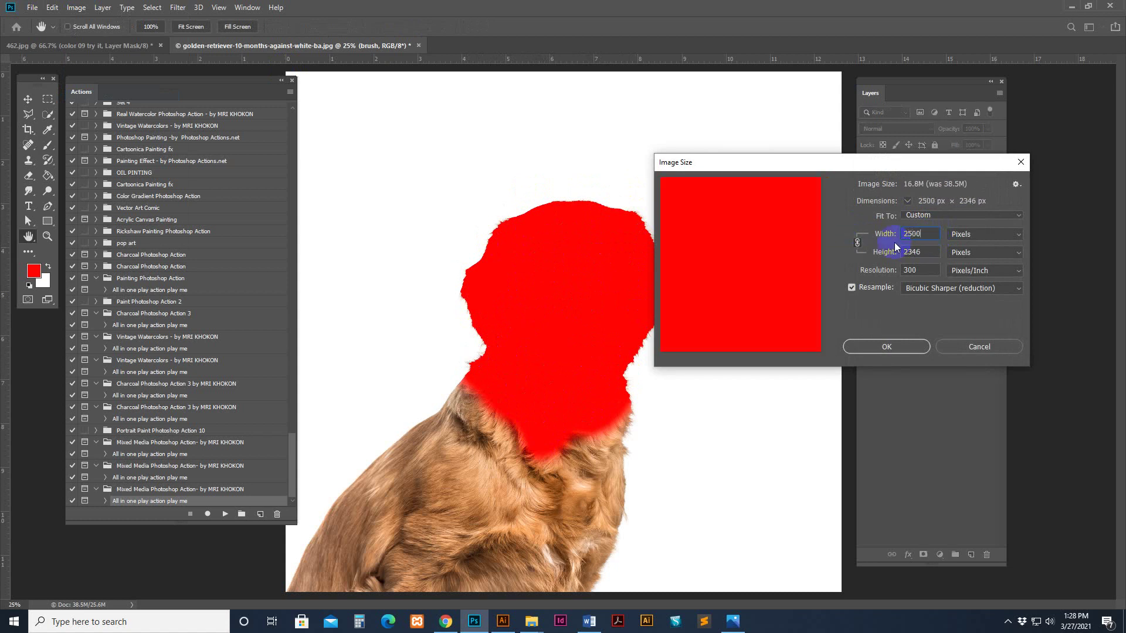
key(Return)
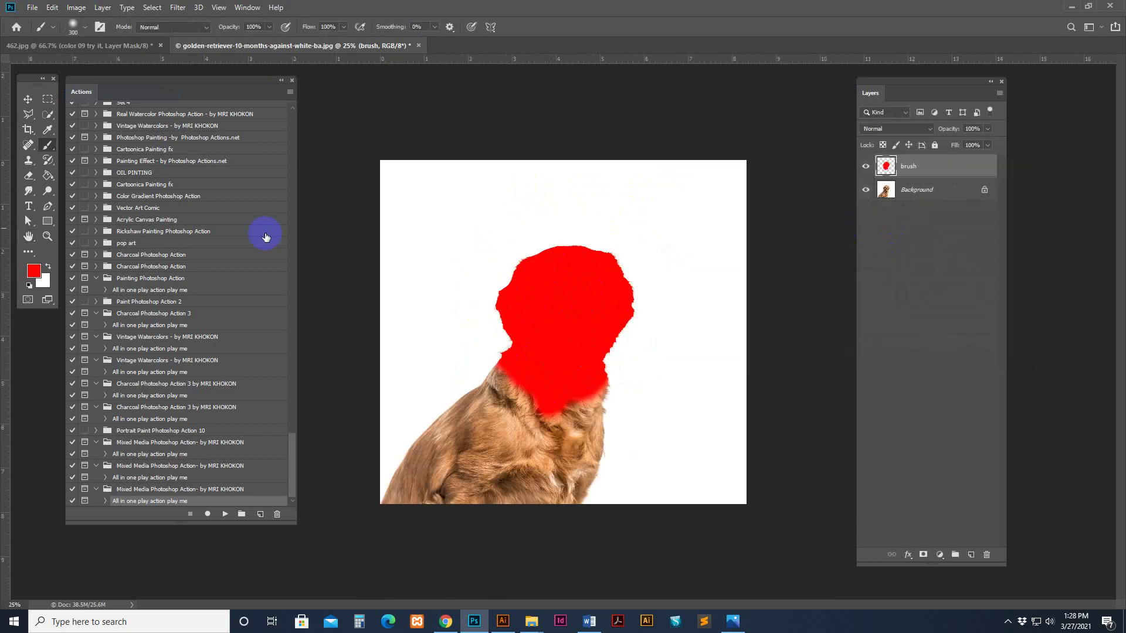
click(31, 101)
click(225, 514)
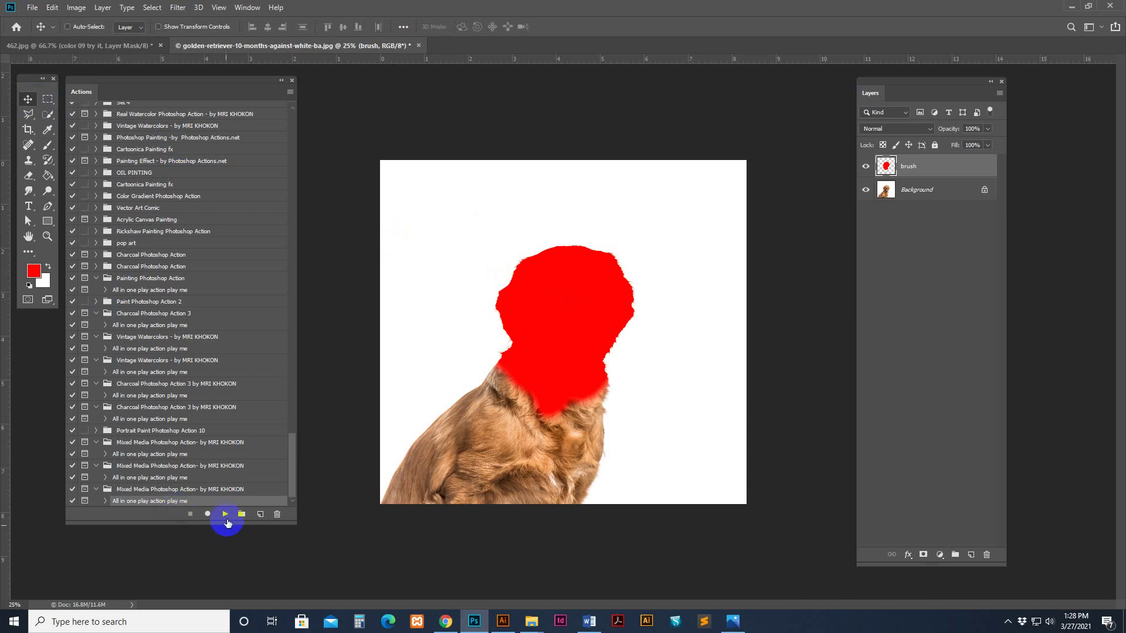
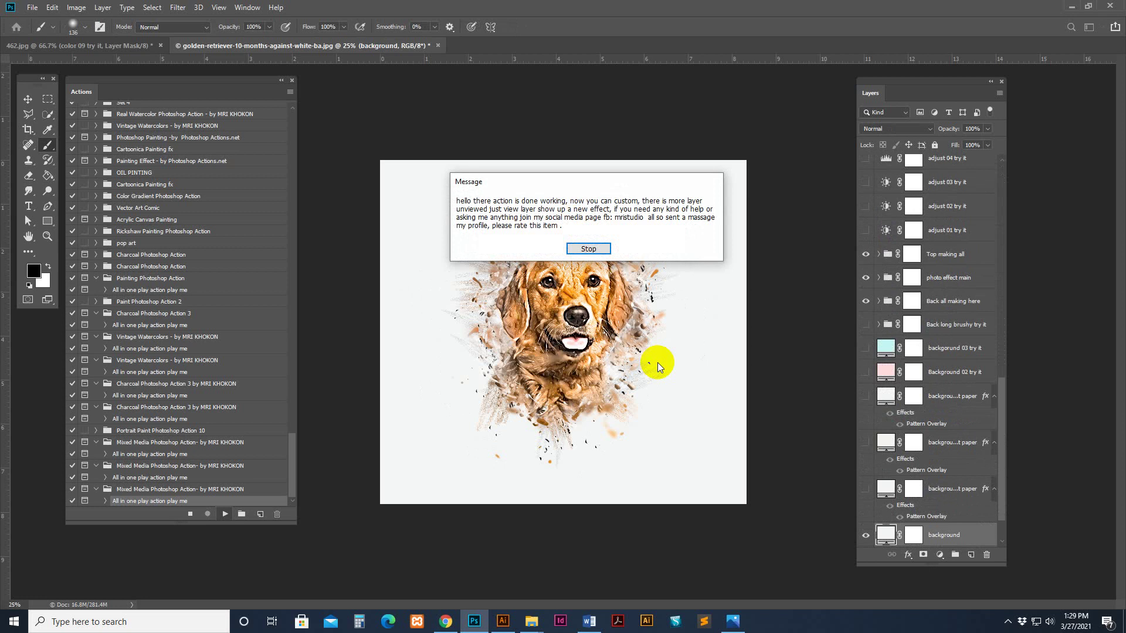
Dismiss the action's completion message and zoom in on the retriever's face.
click(588, 248)
key(z)
key(ctrl+plus)
key(ctrl+plus)
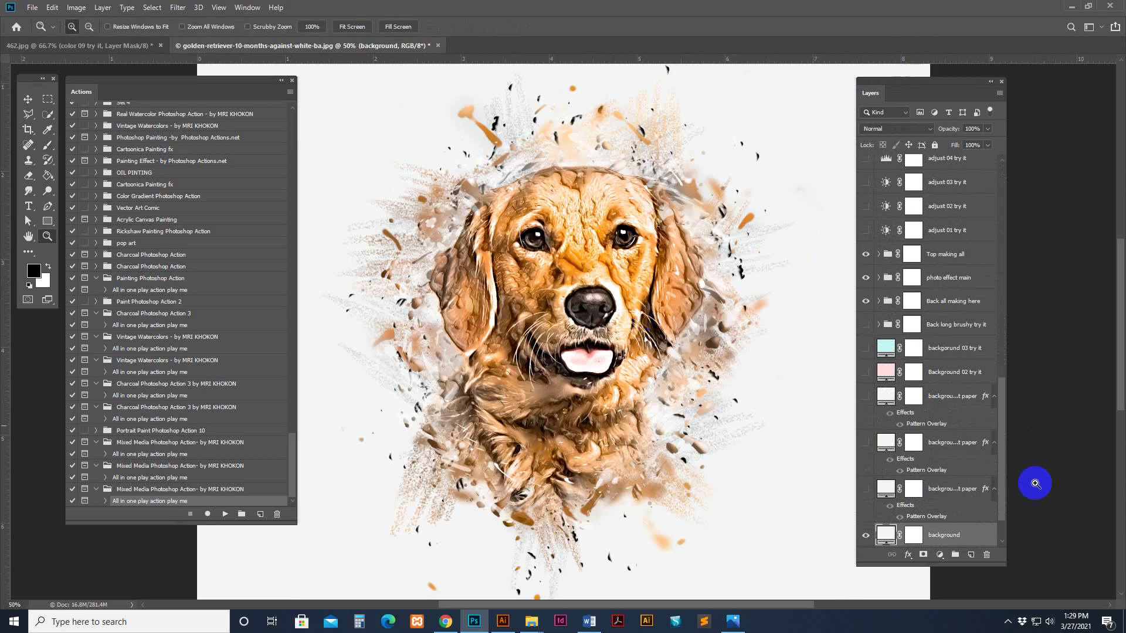
drag(1001, 563, 1025, 563)
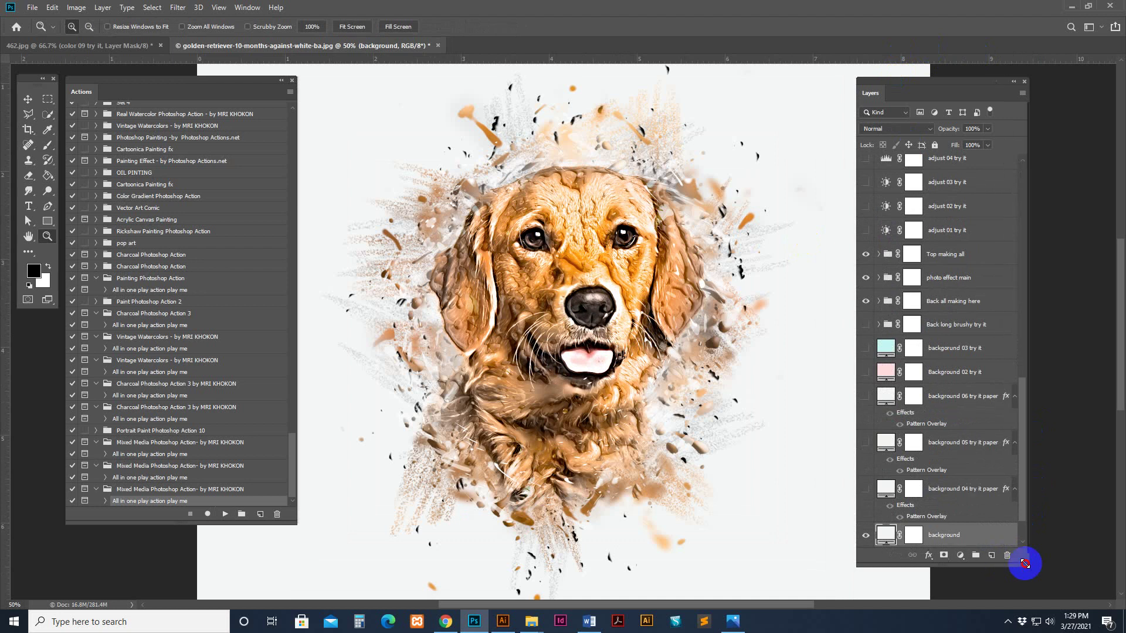
click(636, 277)
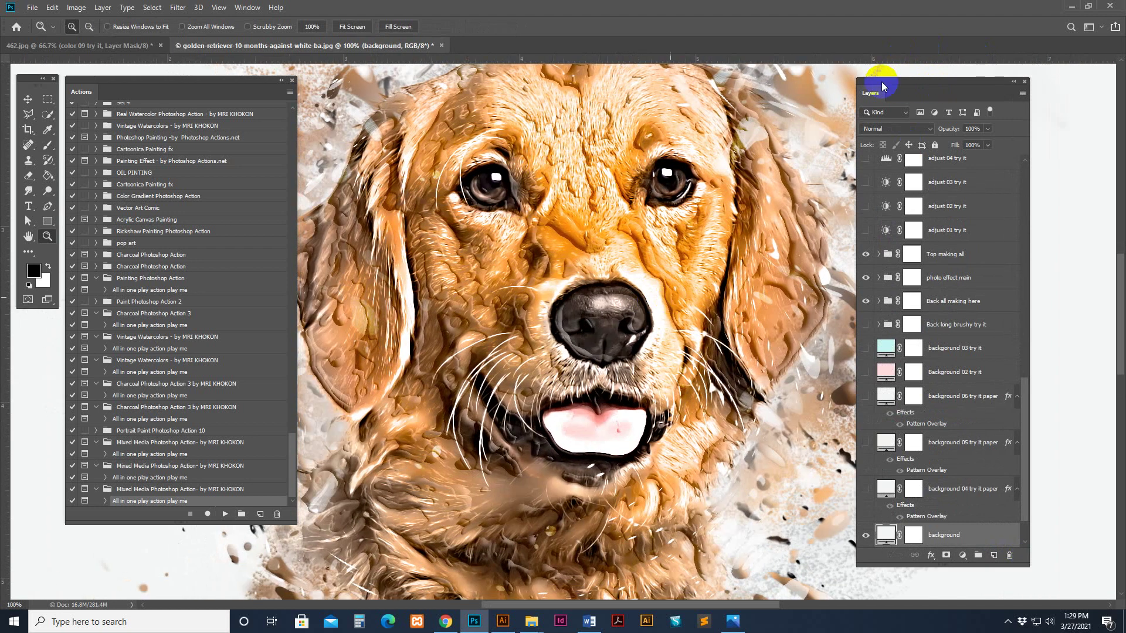
Pan around the painted dog and widen the Layers panel to show full layer names.
drag(883, 86, 960, 87)
alt+click(578, 286)
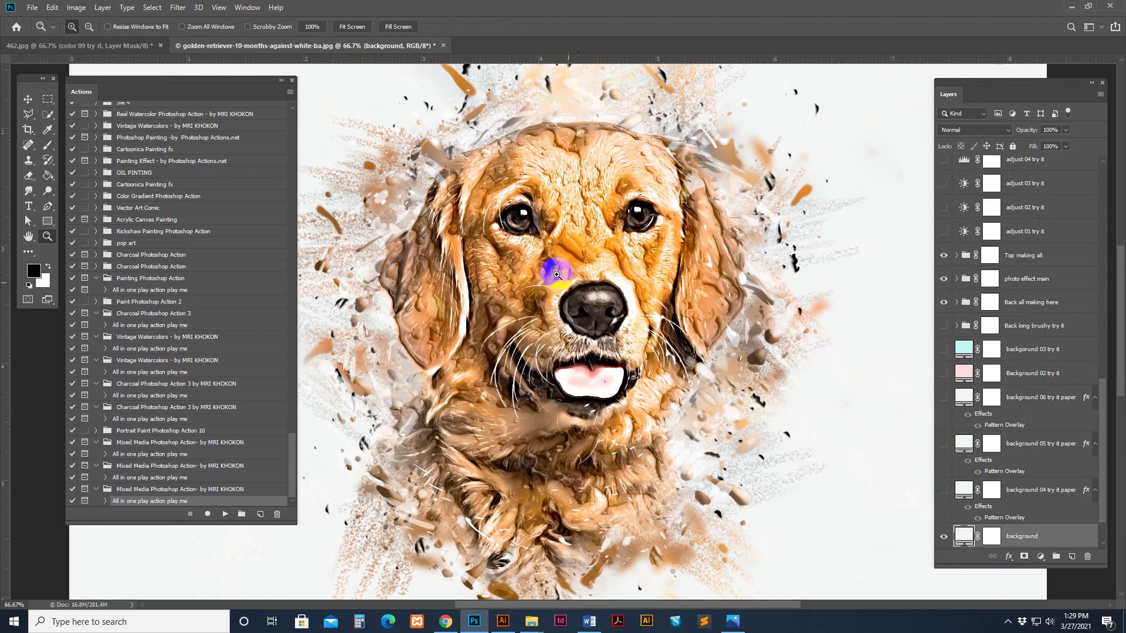
drag(422, 398, 529, 351)
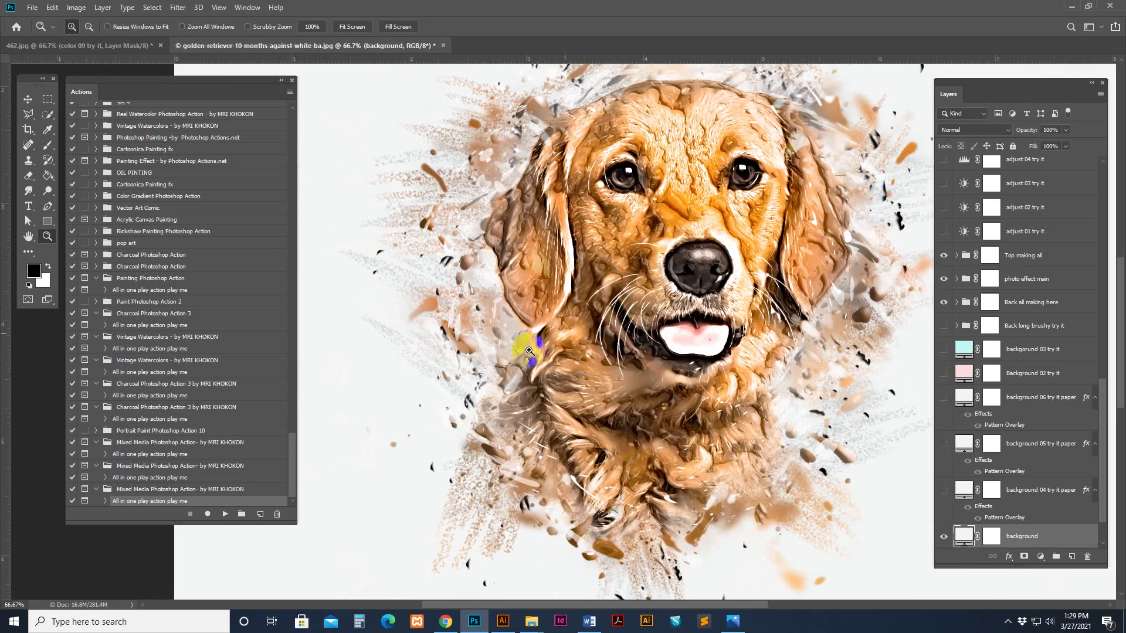
click(1010, 474)
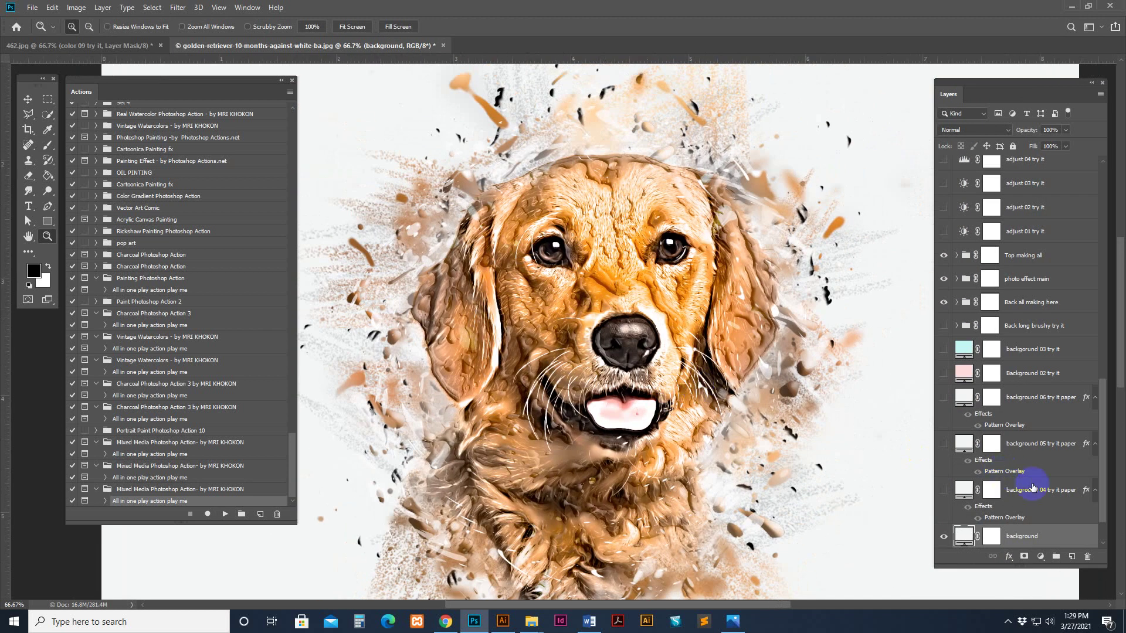
scroll(1033, 487, down, 2)
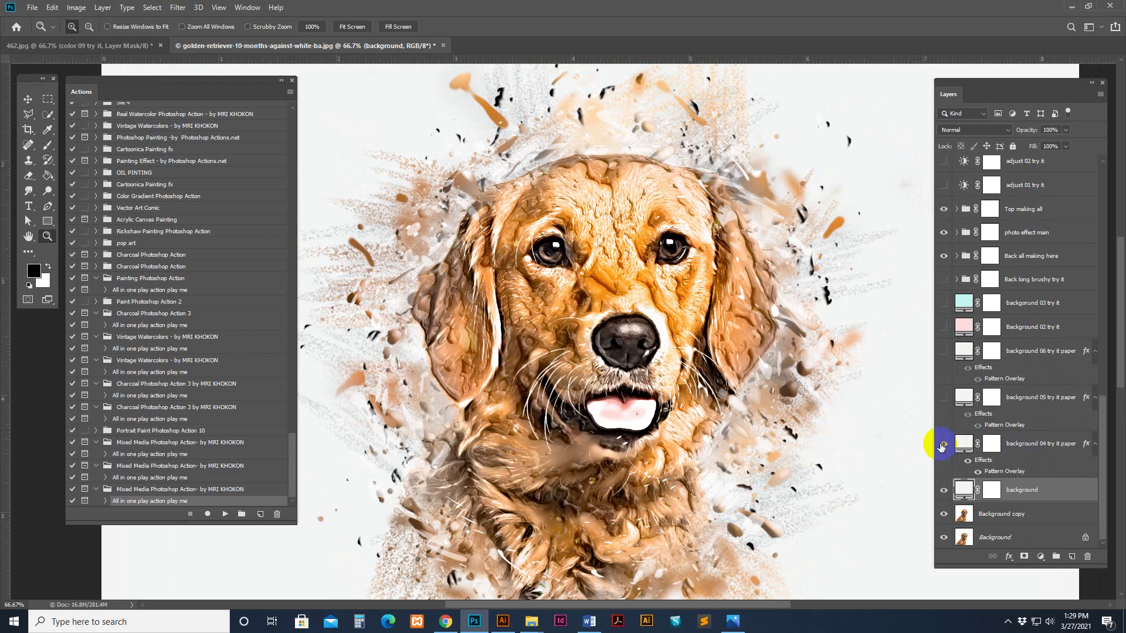
Preview the background 04 and background 05 try it paper textures, then hide them.
click(943, 445)
click(941, 445)
click(944, 398)
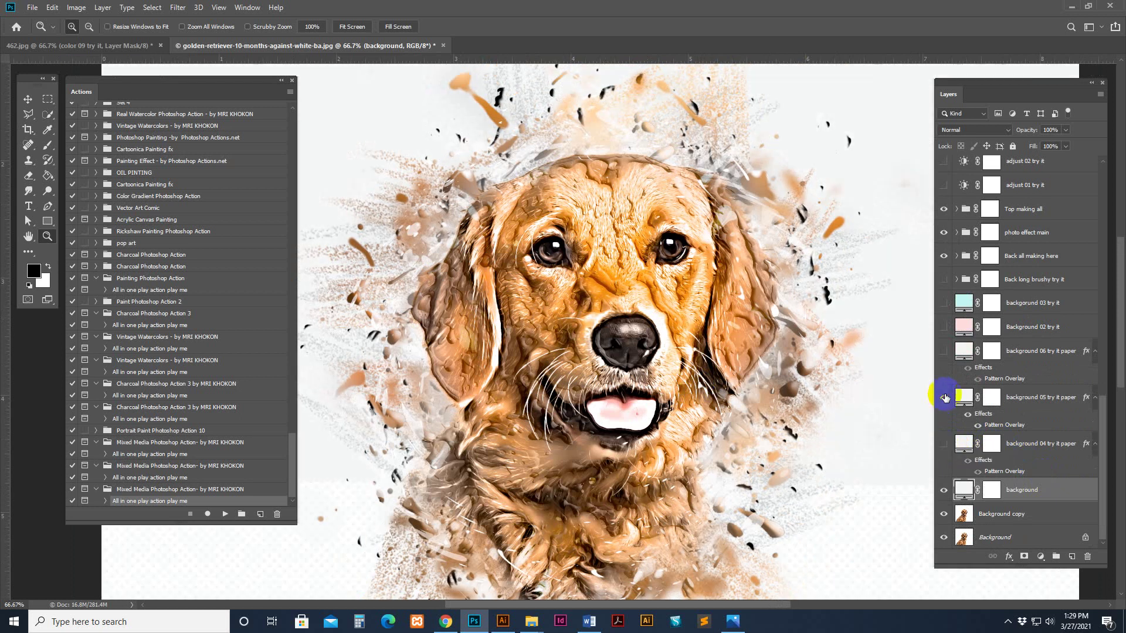
click(944, 398)
scroll(974, 328, up, 4)
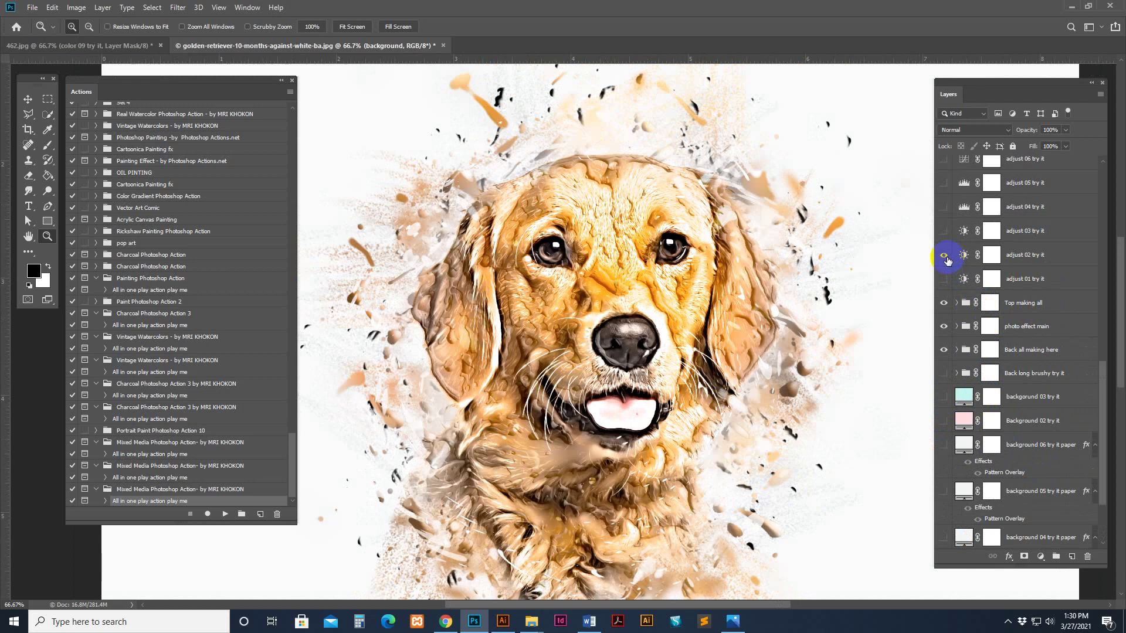
scroll(953, 275, up, 4)
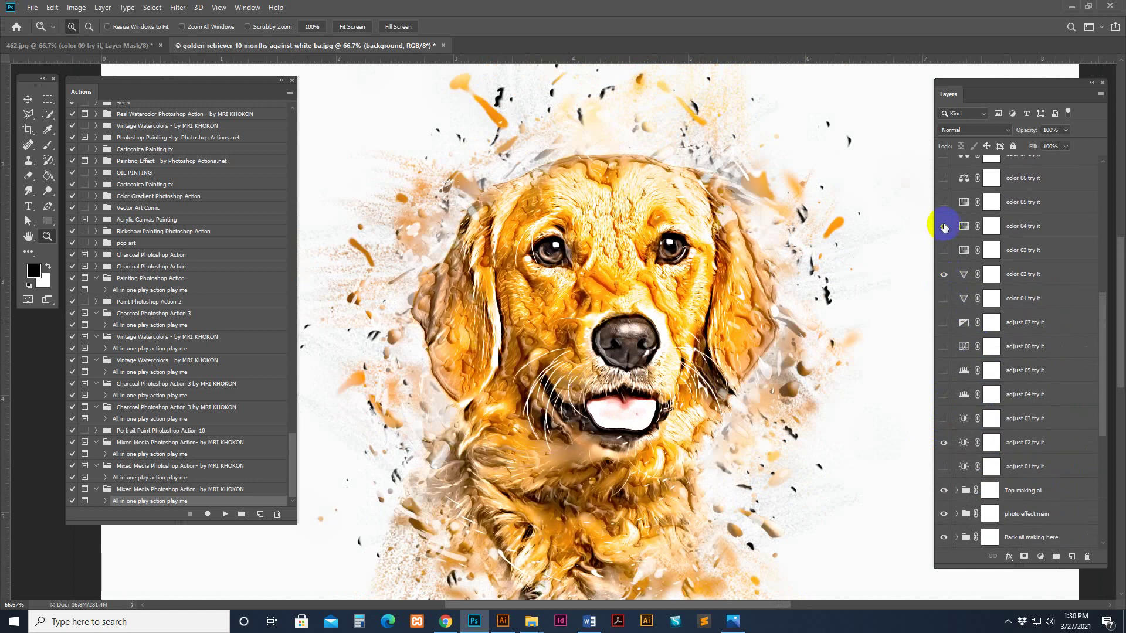
Try the color 05, color 06, color 11 and color 12 try it variants.
click(944, 202)
scroll(959, 322, up, 3)
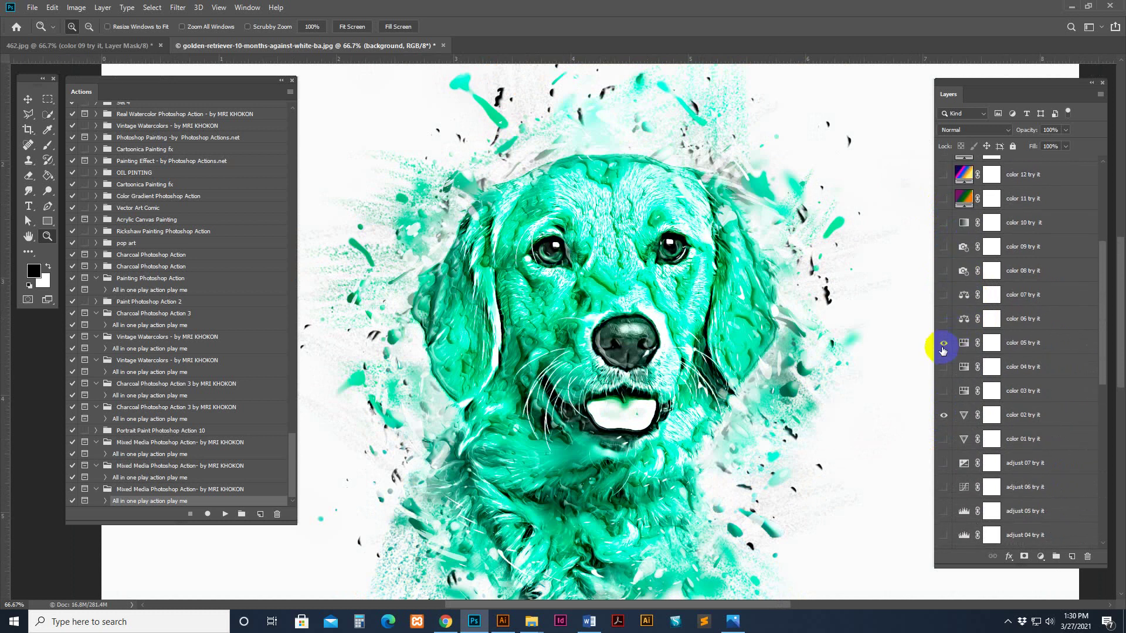
click(944, 319)
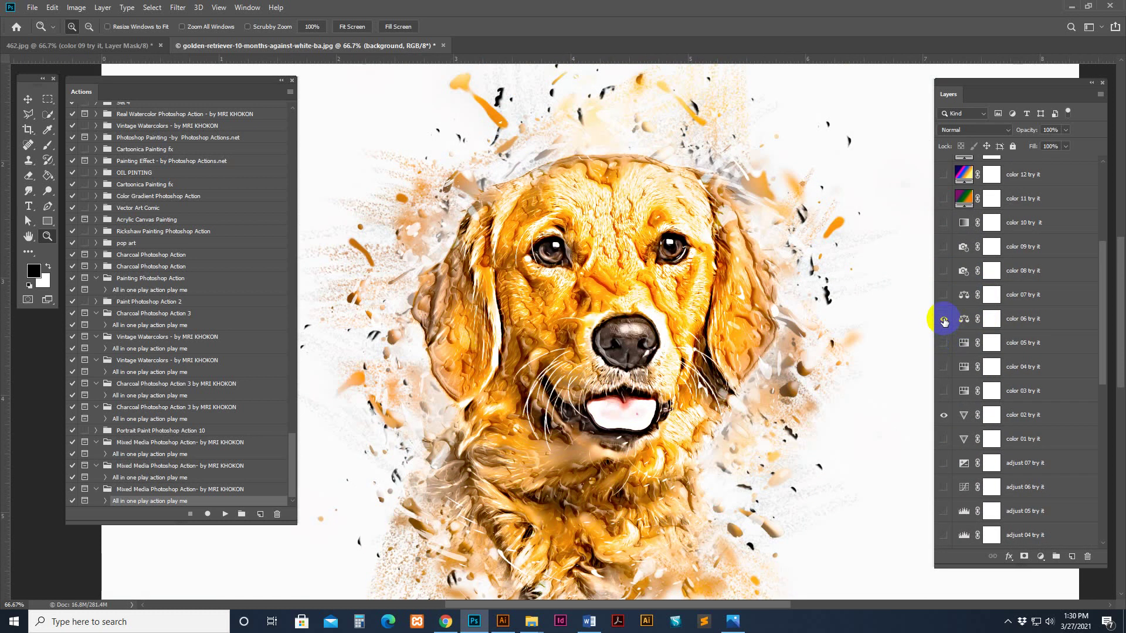
click(943, 319)
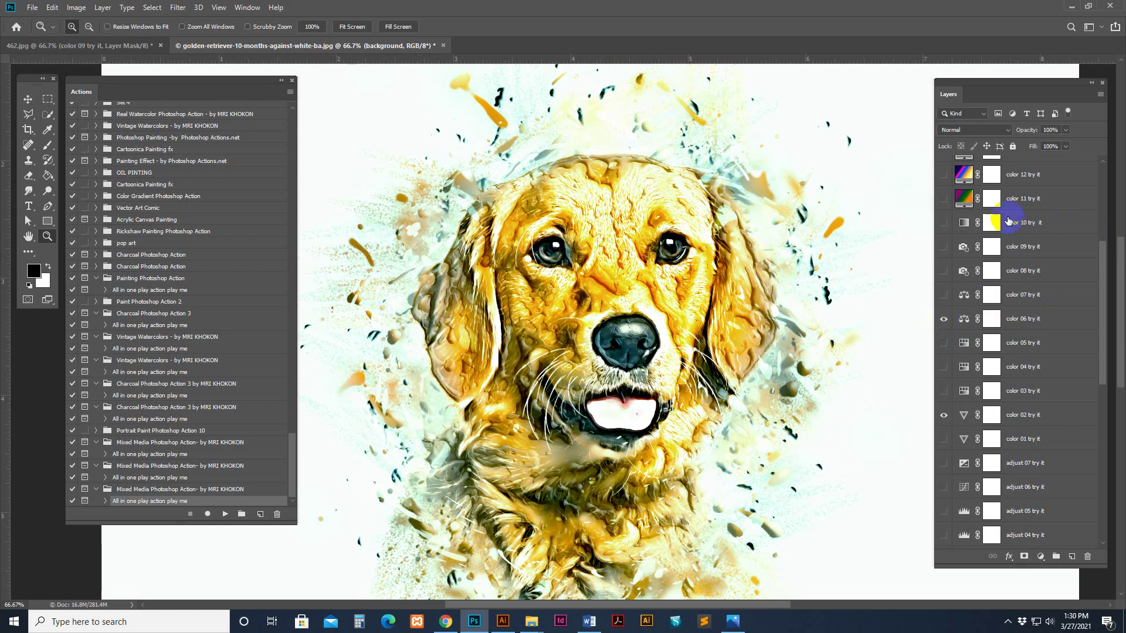
click(944, 201)
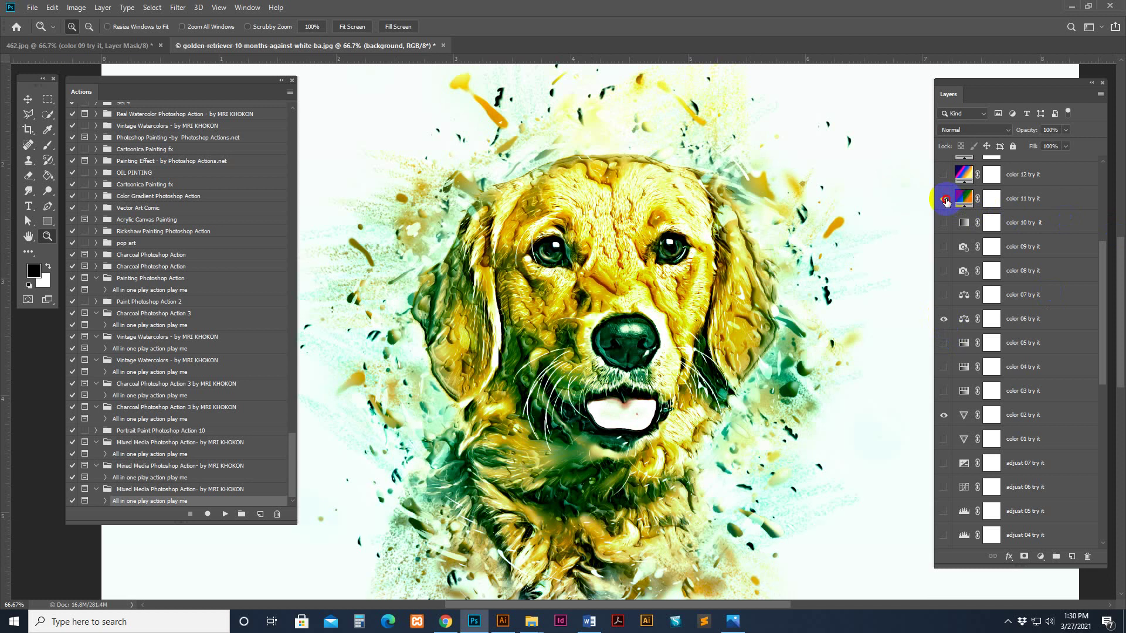
click(941, 174)
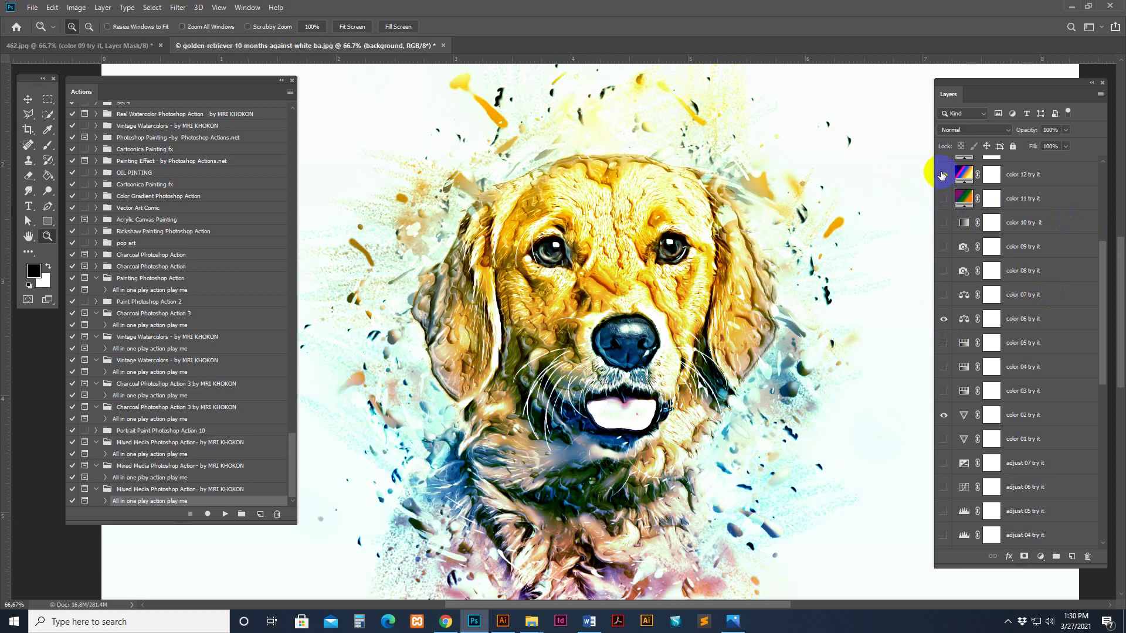
Preview color 14 try it, hide it, and finish on the color 16 try it variant.
scroll(997, 299, up, 3)
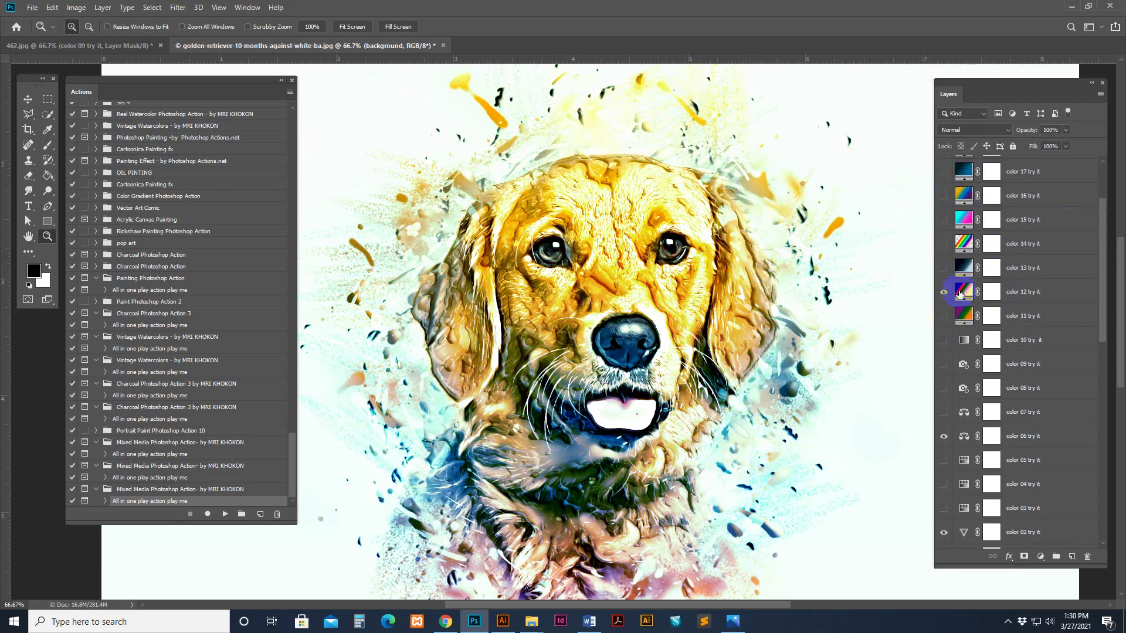
click(942, 244)
click(942, 244)
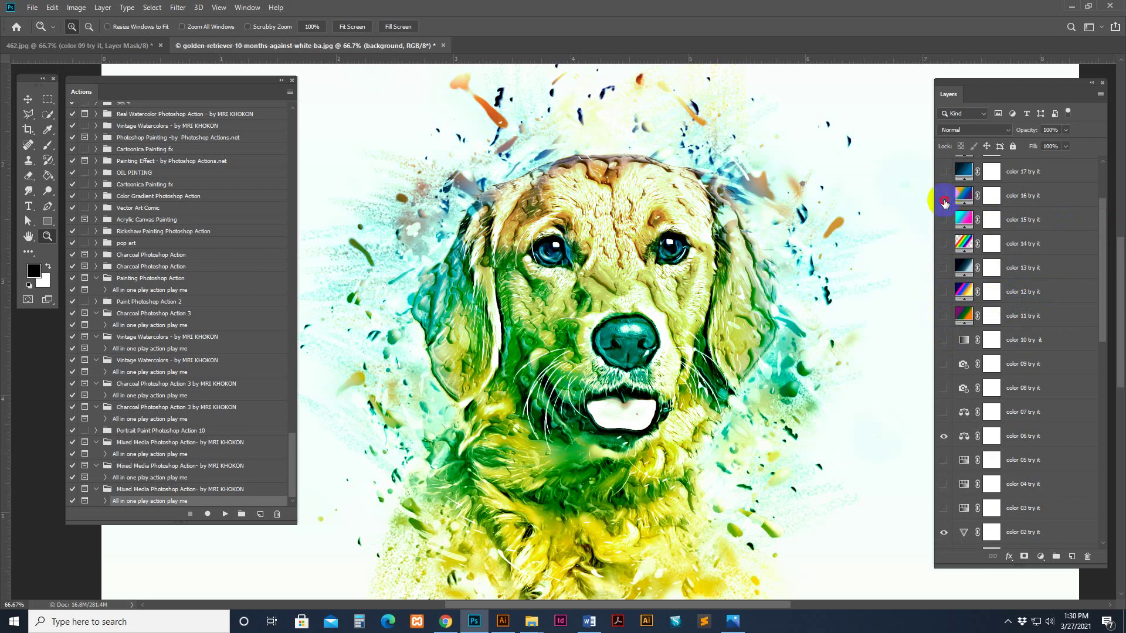
click(944, 196)
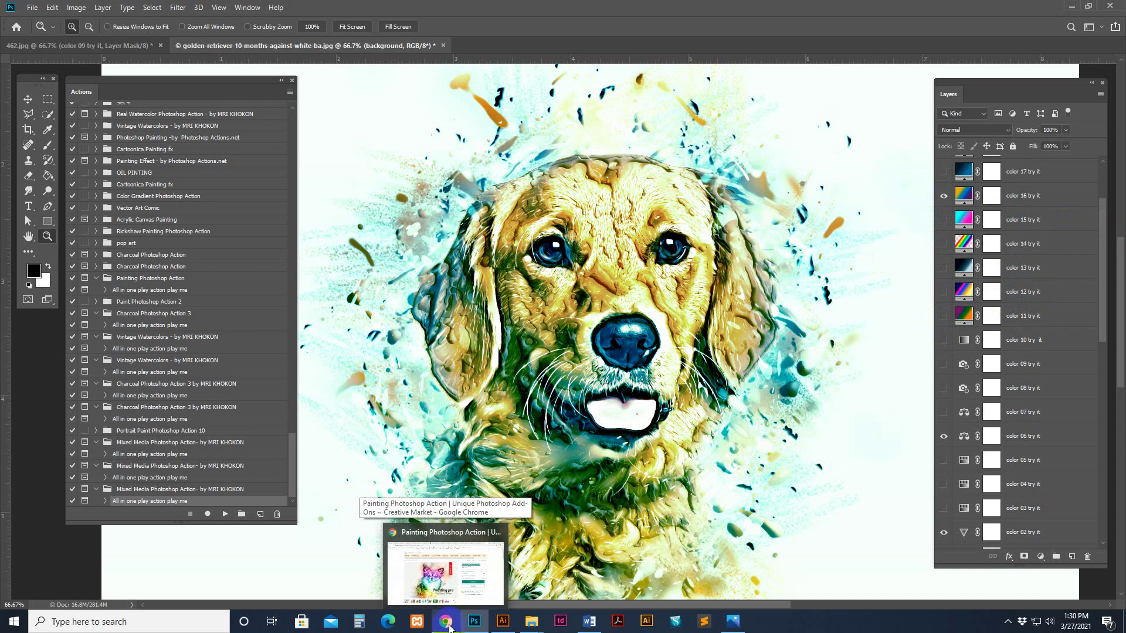
Bring Chrome forward and load photoshopaction.net in a new tab.
click(448, 627)
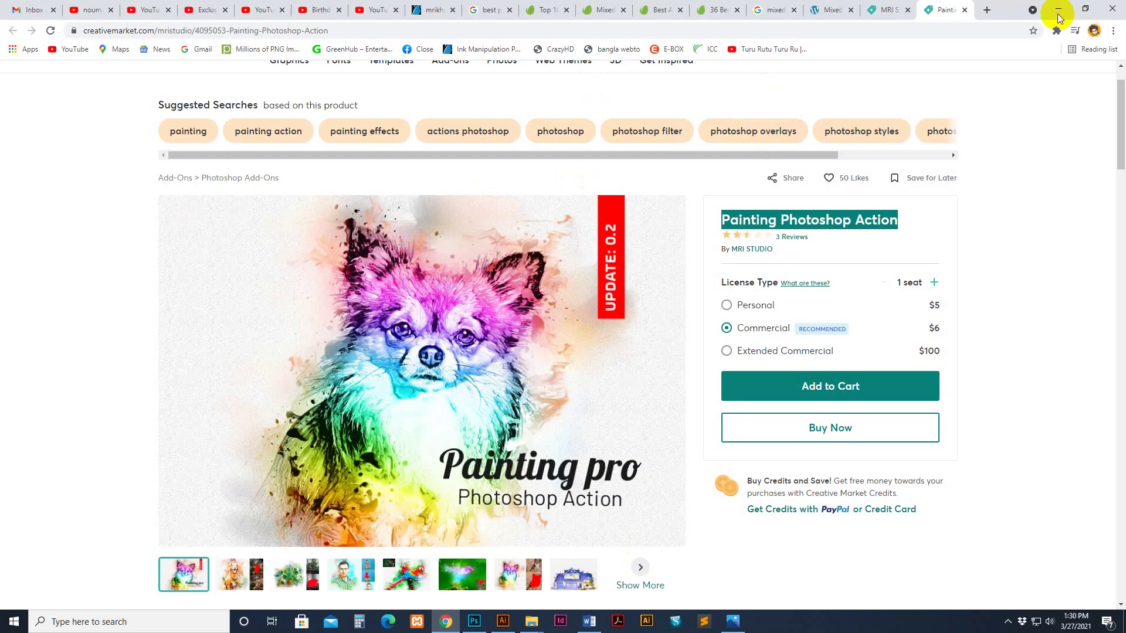
click(989, 10)
click(680, 32)
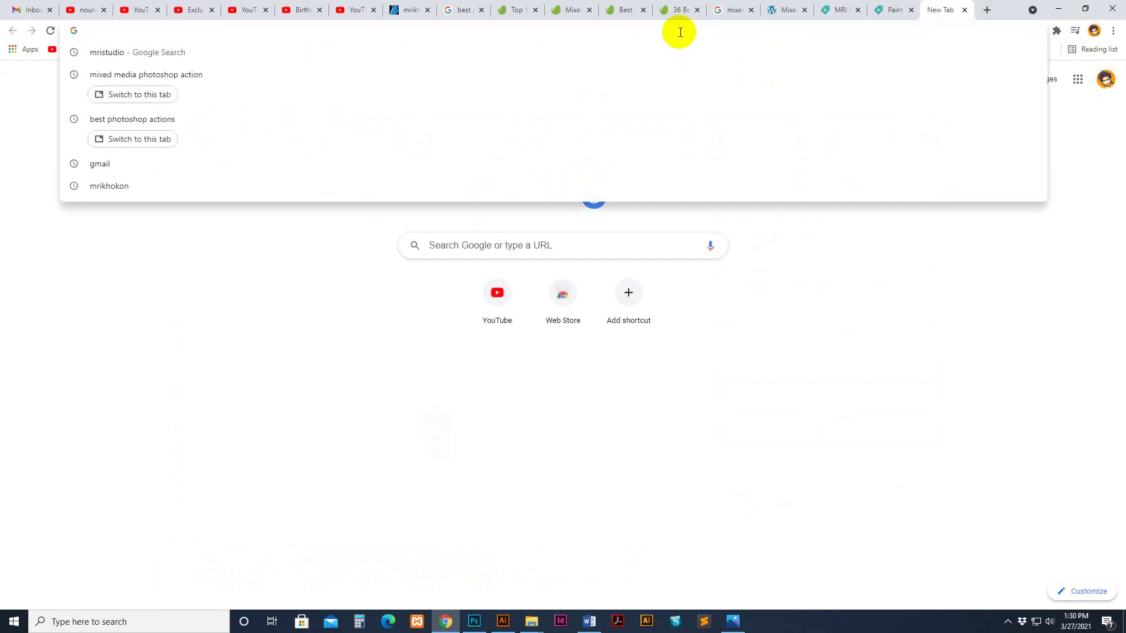
text(photo)
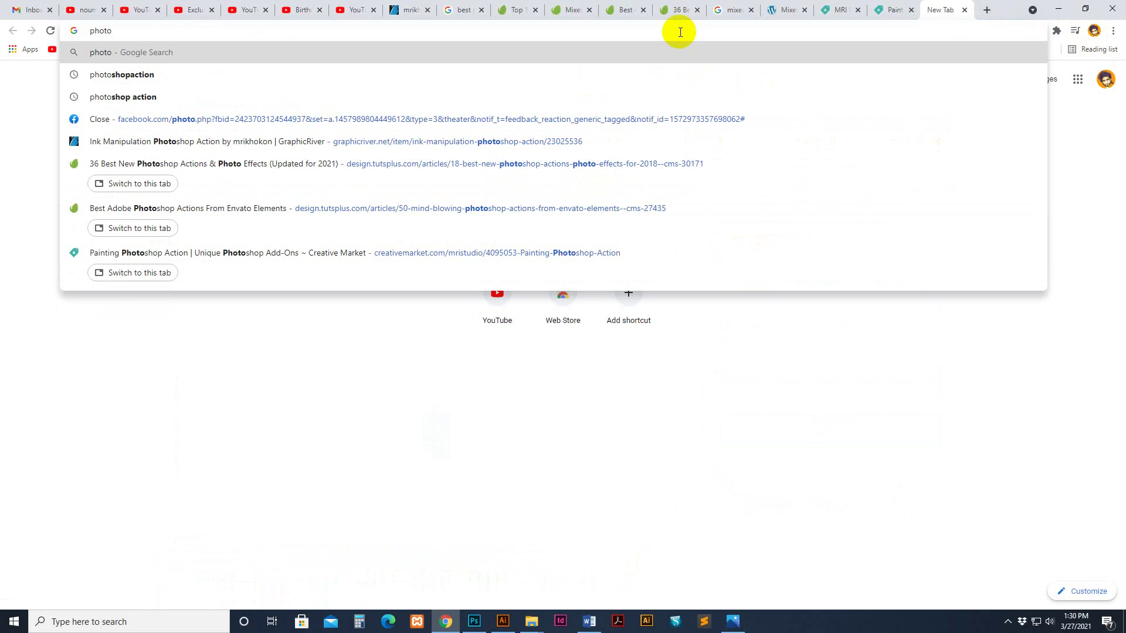
text(shopac)
text(tio)
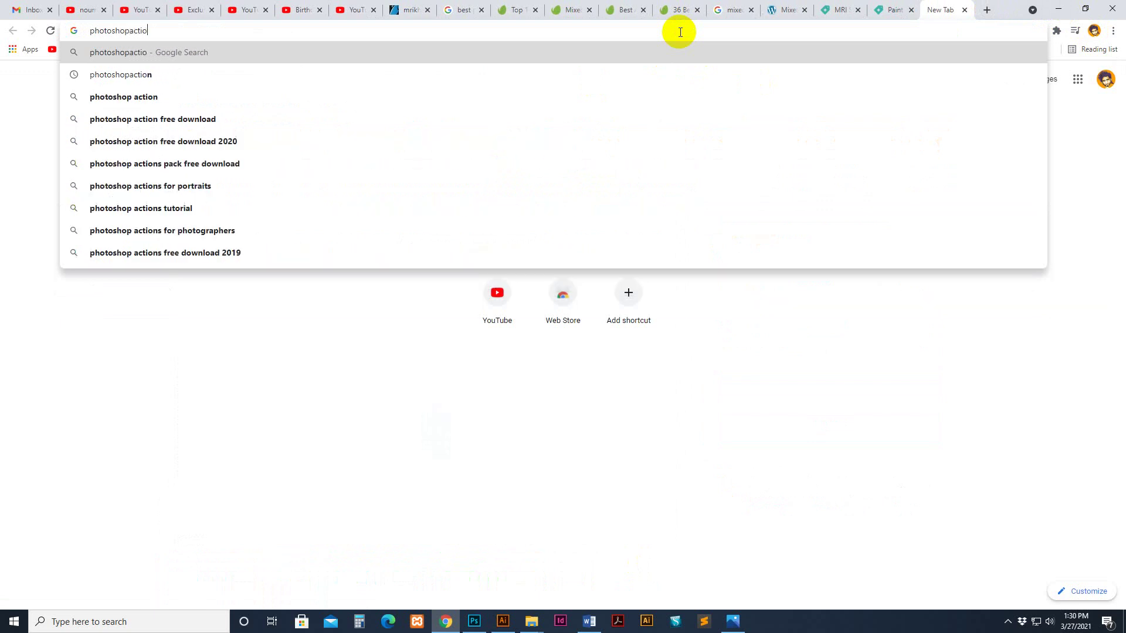
text(n.net)
key(Return)
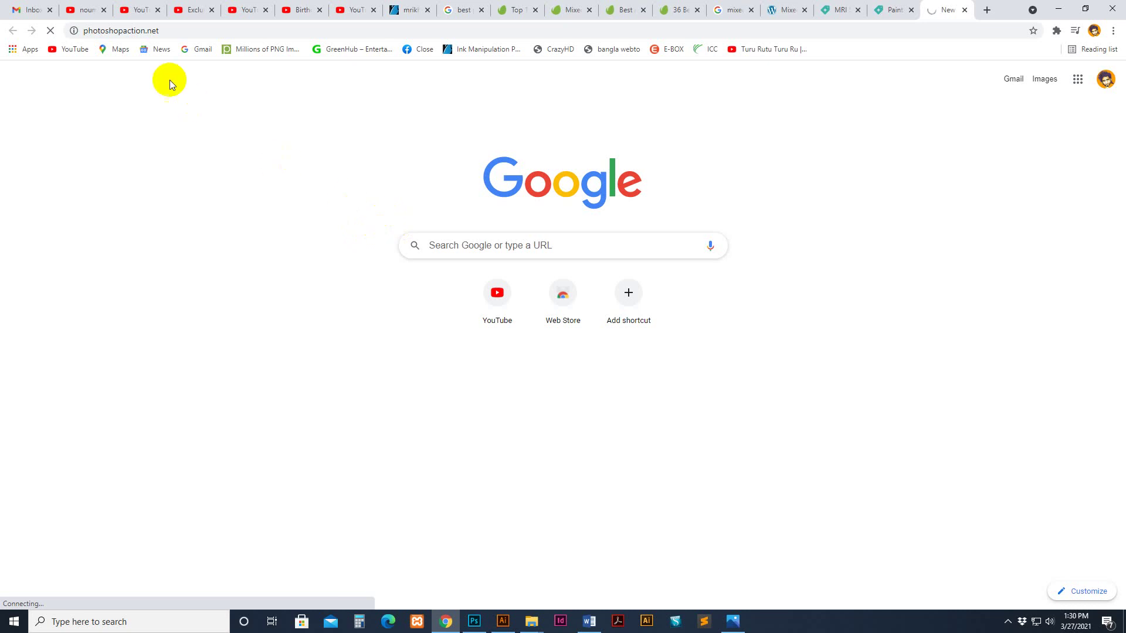
Scroll down through the photoshopaction.net action thumbnails, then back up to the first gallery rows.
click(185, 30)
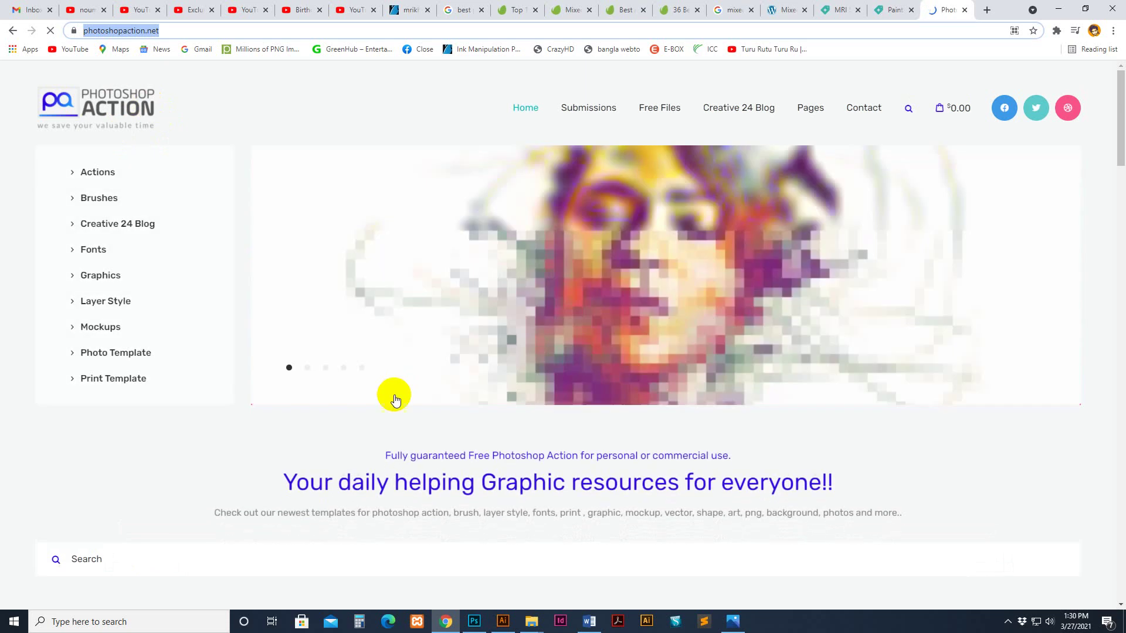
scroll(394, 396, down, 1)
scroll(395, 401, down, 5)
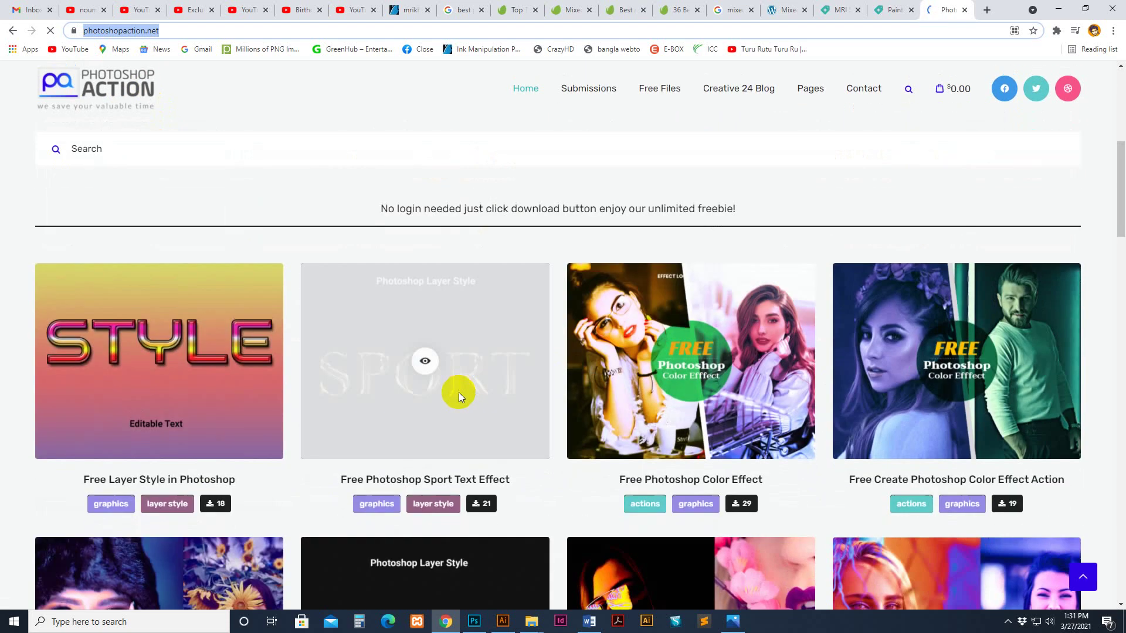
scroll(789, 270, down, 4)
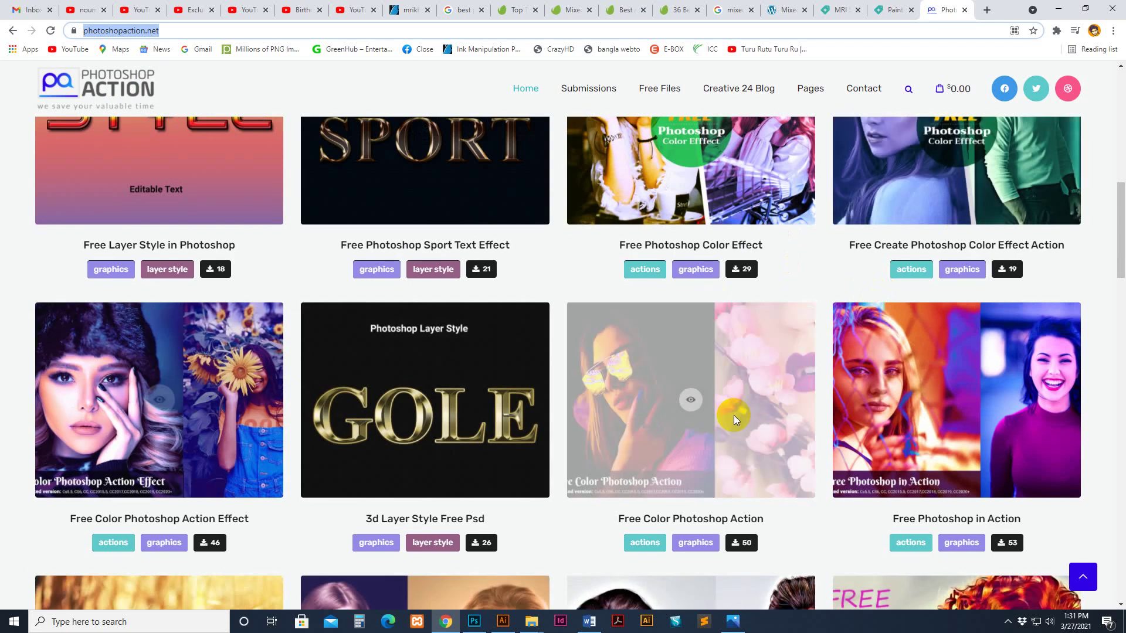
scroll(989, 423, down, 4)
scroll(773, 446, down, 4)
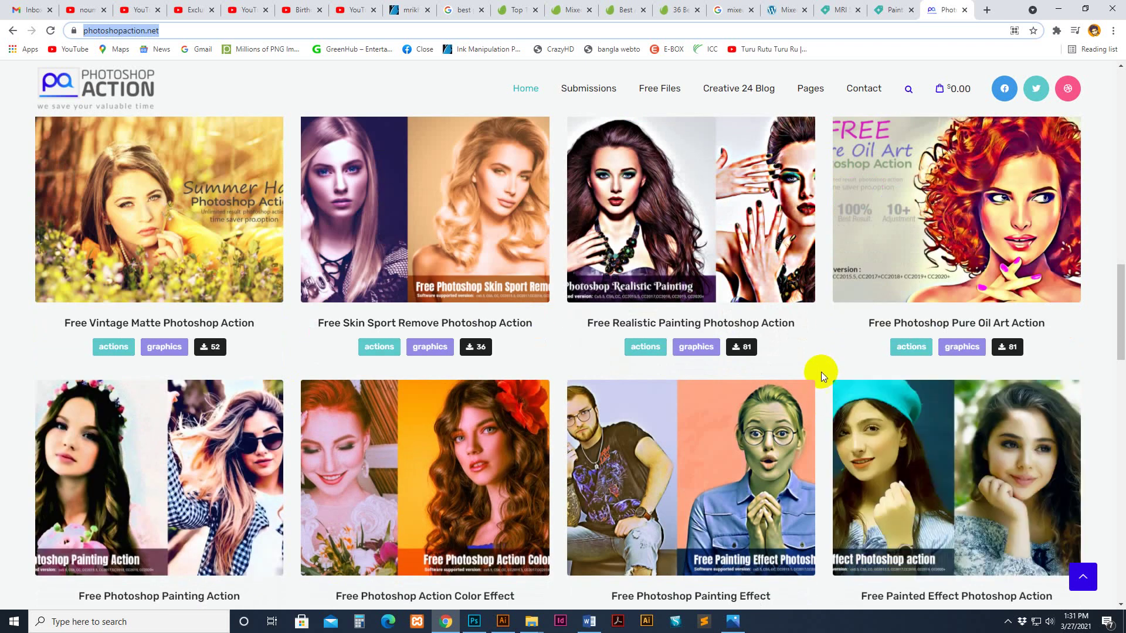
scroll(823, 364, down, 5)
scroll(806, 364, down, 6)
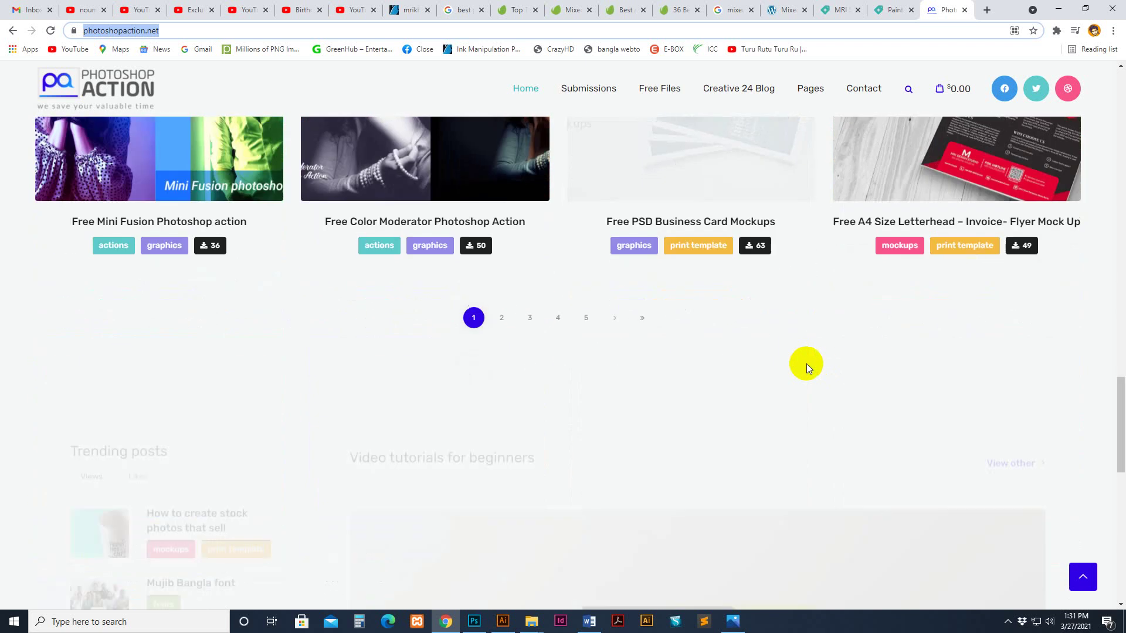
scroll(806, 363, down, 5)
scroll(806, 364, up, 5)
scroll(807, 364, up, 3)
scroll(807, 364, up, 3)
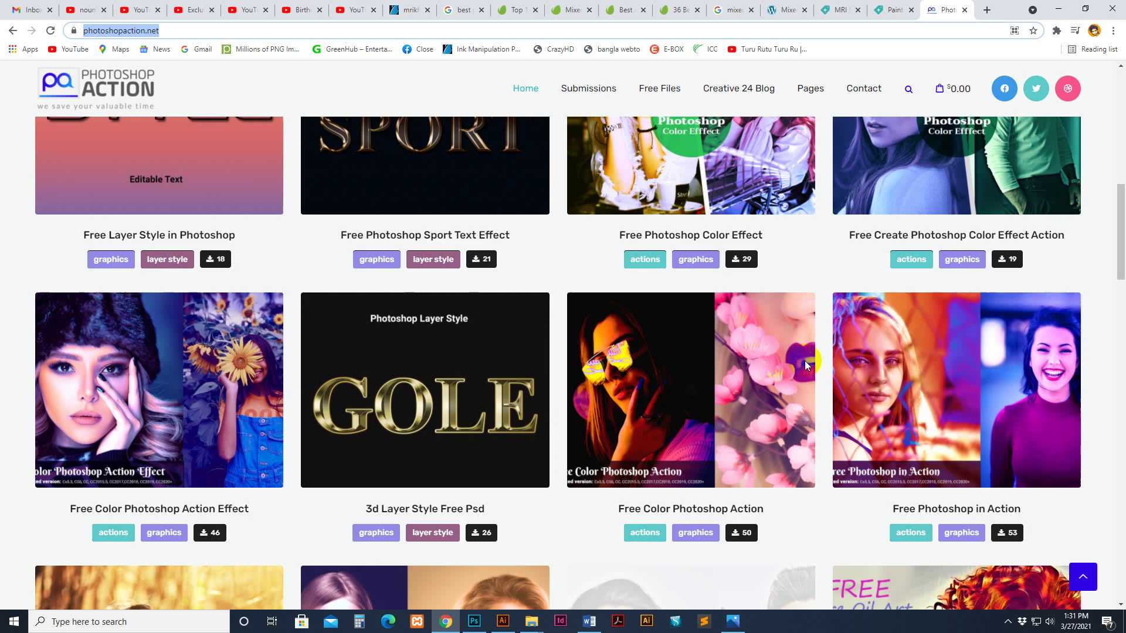